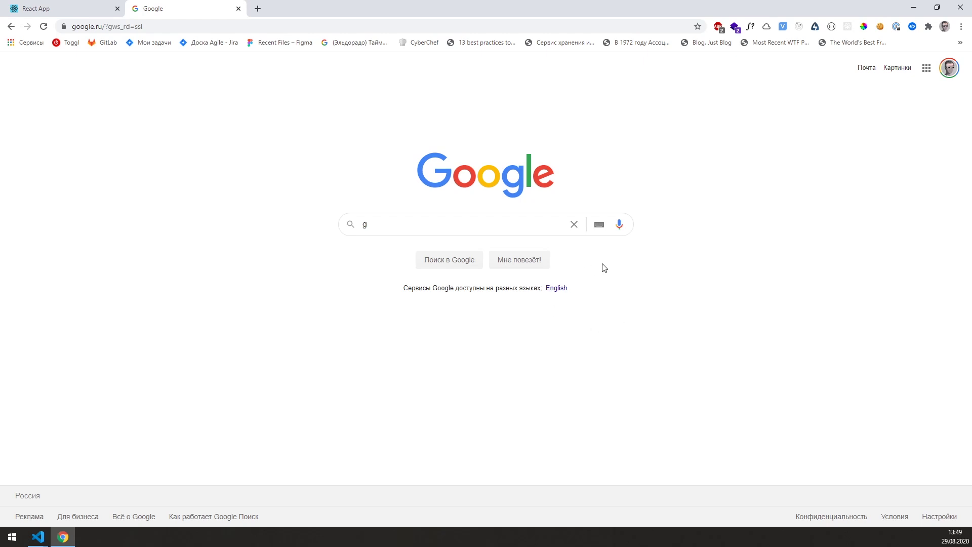
Step: Search 'git download', get the Windows Git 2.28.0 installer from git-scm.com, and run it
click(465, 229)
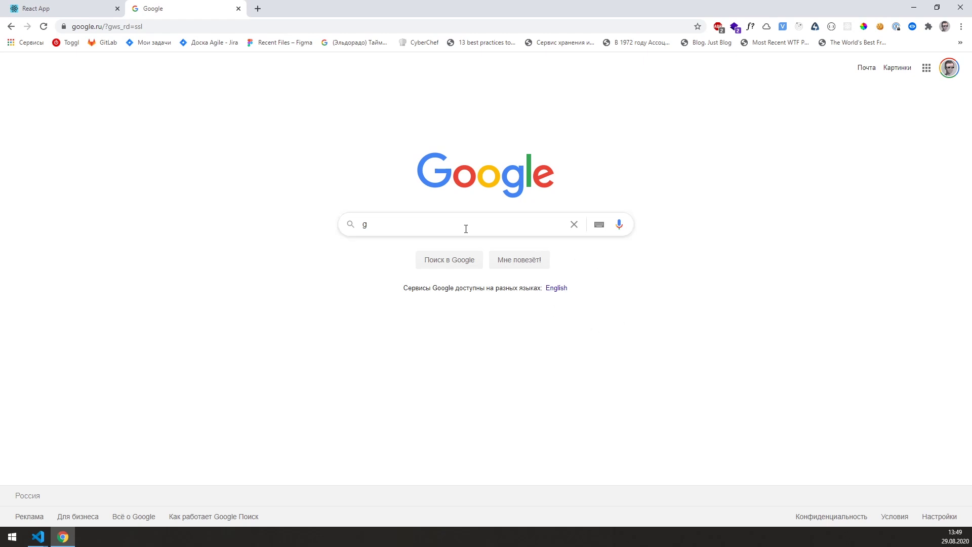
text(it)
key(Down)
key(Return)
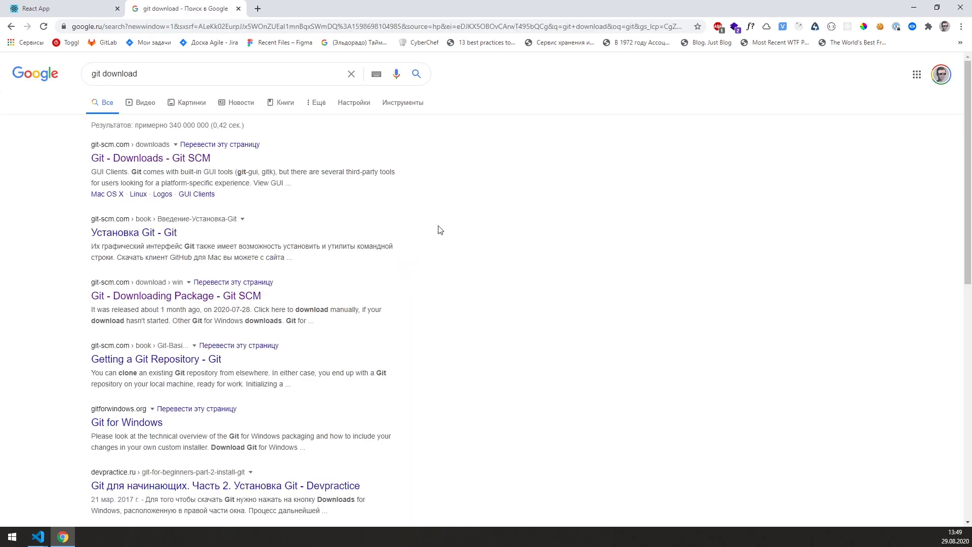
click(189, 161)
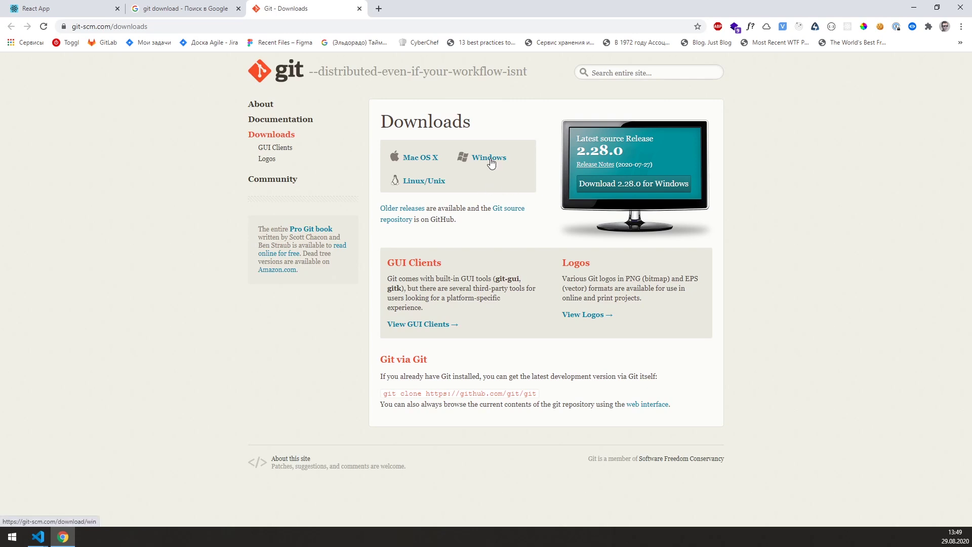
click(489, 158)
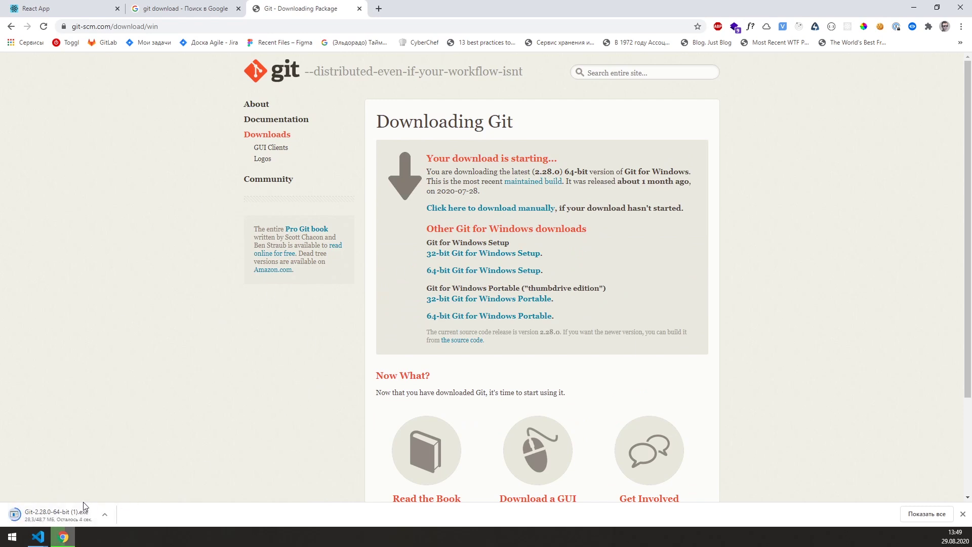
click(69, 508)
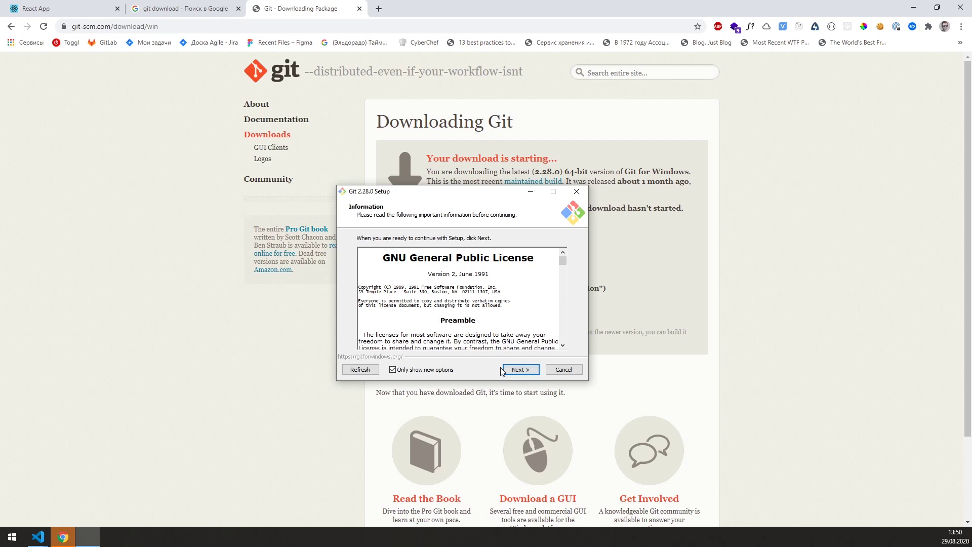
Step: Accept the GNU GPL licence page and continue the Git setup wizard
click(503, 369)
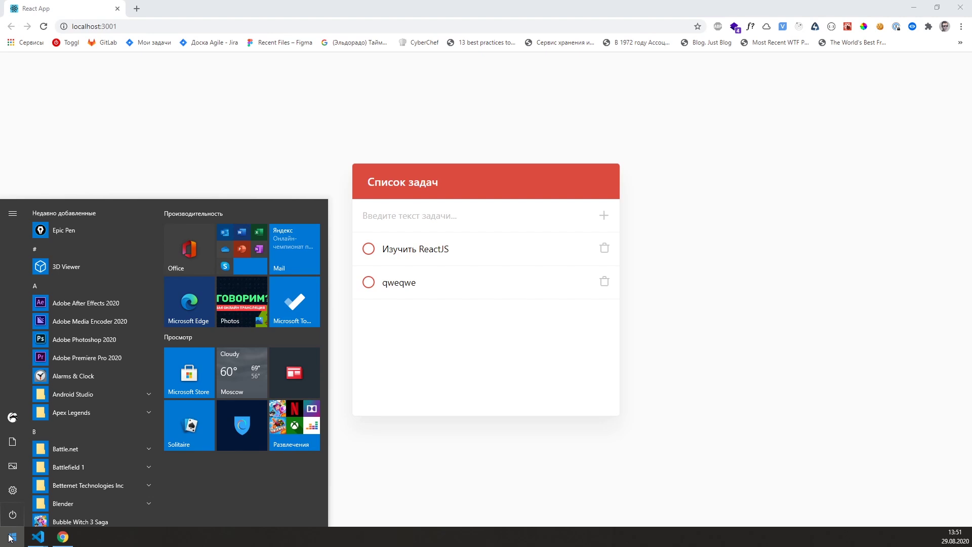
Step: Launch Git CMD from a Start search for 'git', then reposition and narrow its window
text(git)
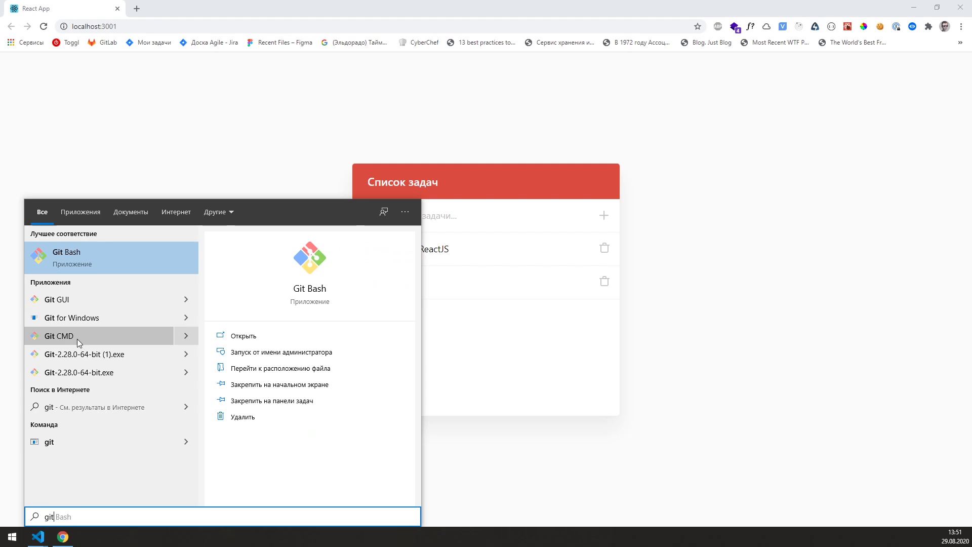
click(77, 339)
drag(621, 149, 541, 142)
drag(718, 220, 552, 217)
drag(427, 150, 503, 203)
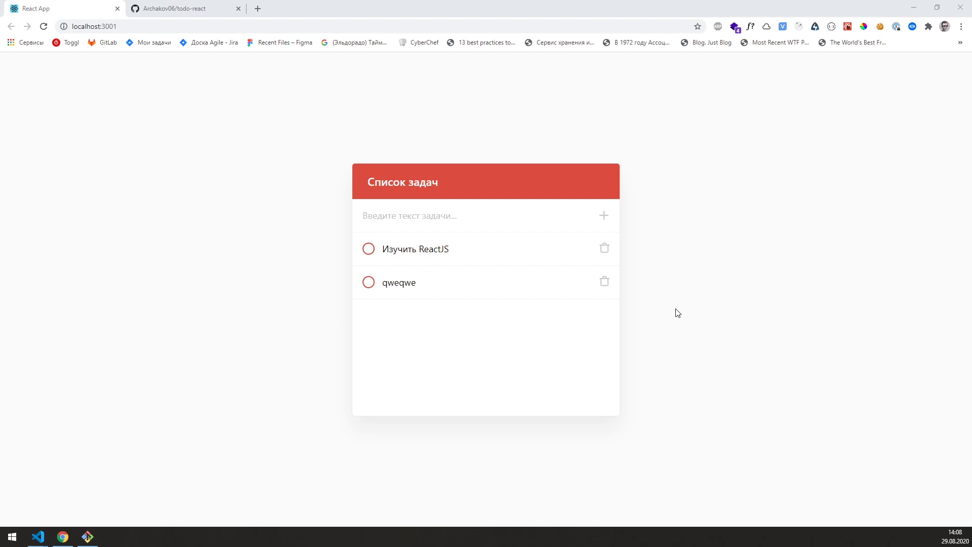
Step: Copy the todo-react repository's HTTPS clone URL from GitHub's Code menu
click(167, 8)
key(ctrl+l)
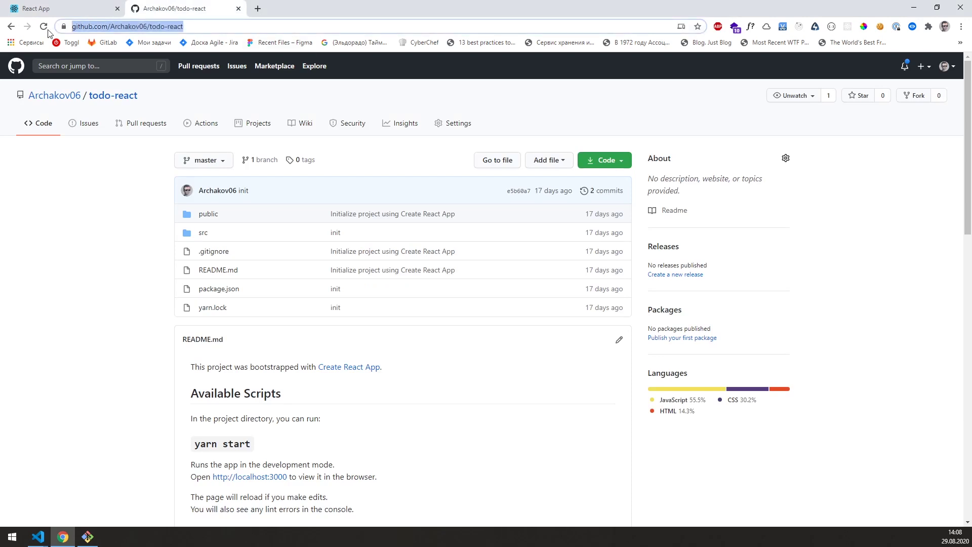
click(382, 106)
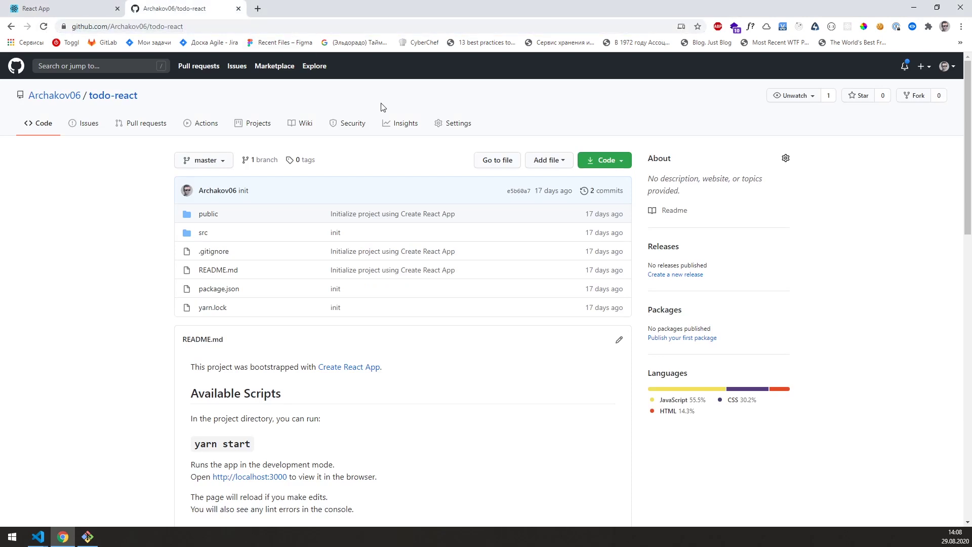
click(610, 160)
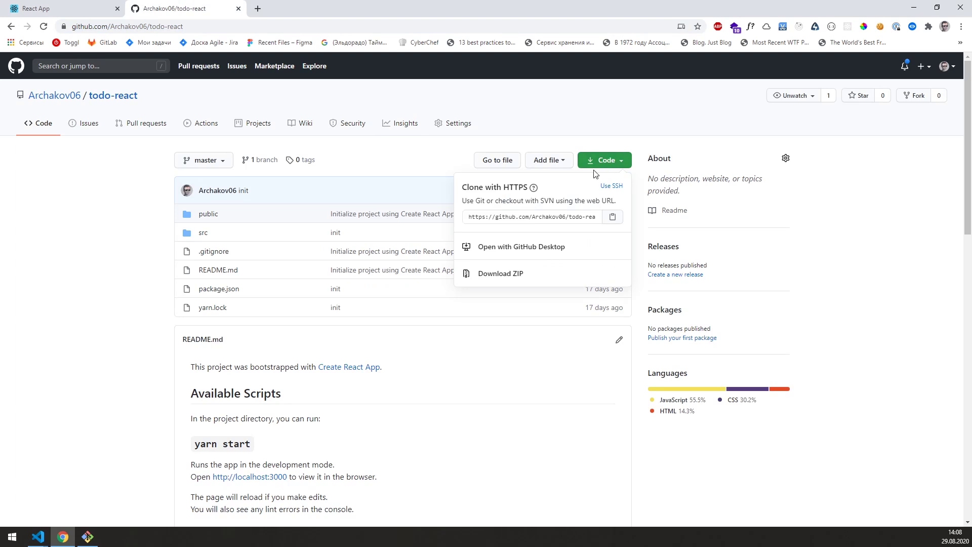
click(564, 223)
right_click(563, 217)
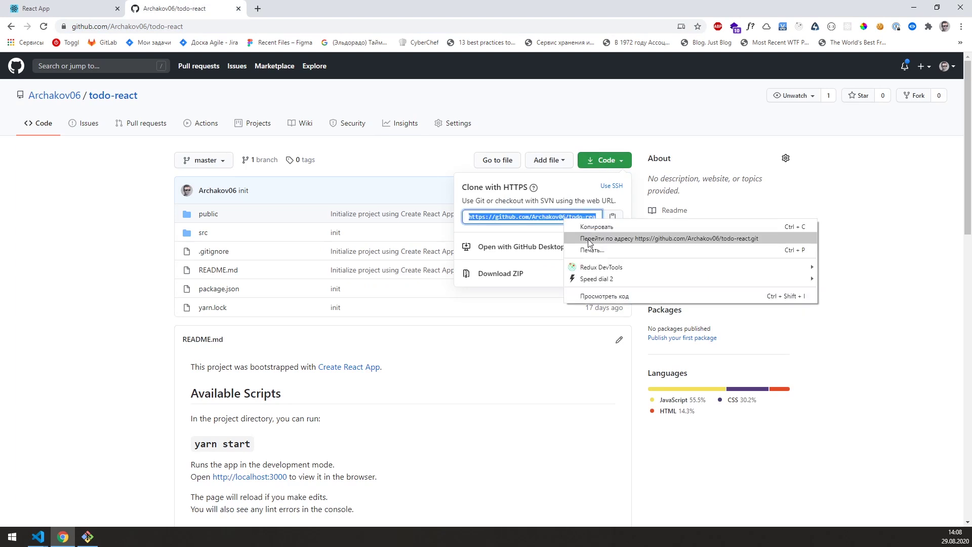
click(573, 241)
click(350, 8)
right_click(533, 216)
click(564, 222)
Step: Close the Git CMD console and open File Explorer on the youtube-tutorials folder
click(88, 537)
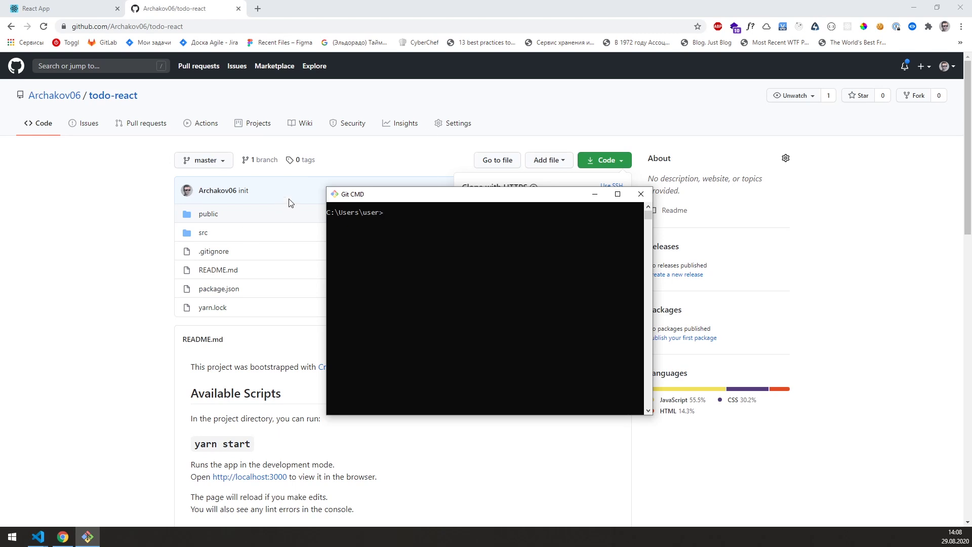
click(640, 195)
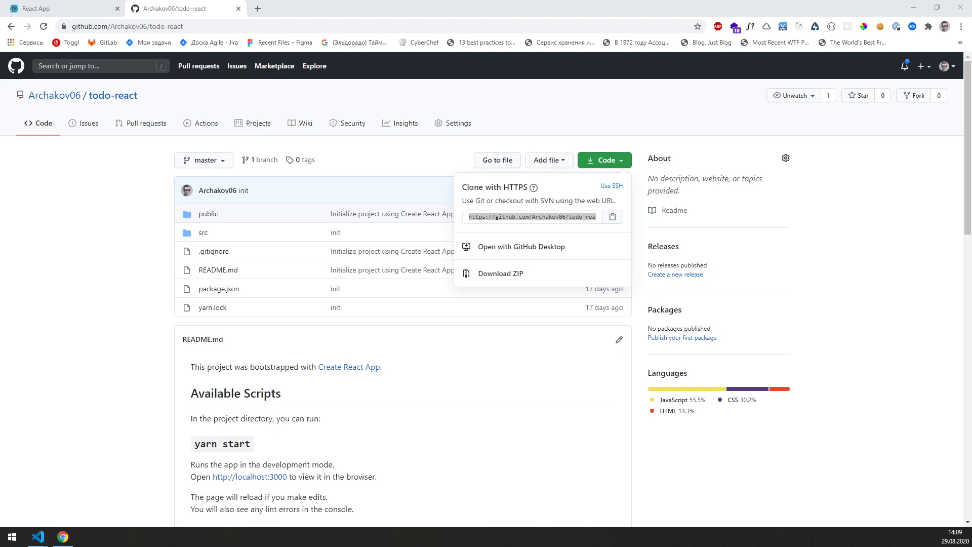
key(super+e)
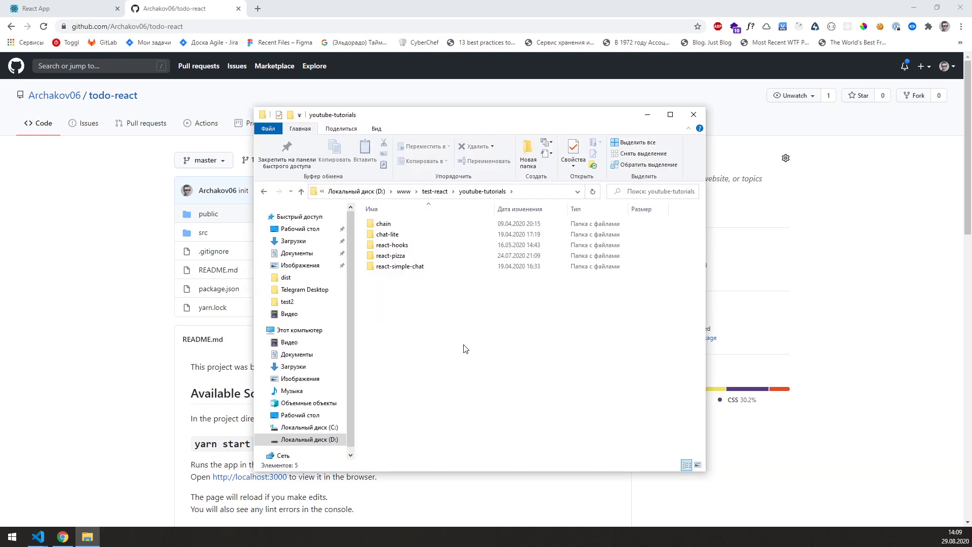
Step: Open Git Bash in youtube-tutorials and run git clone with the pasted todo-react URL
right_click(428, 291)
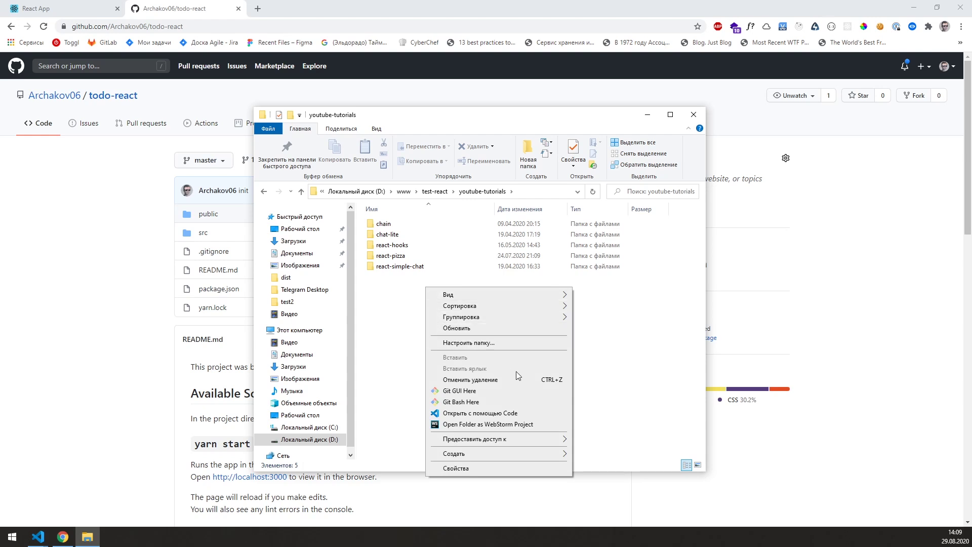
click(459, 402)
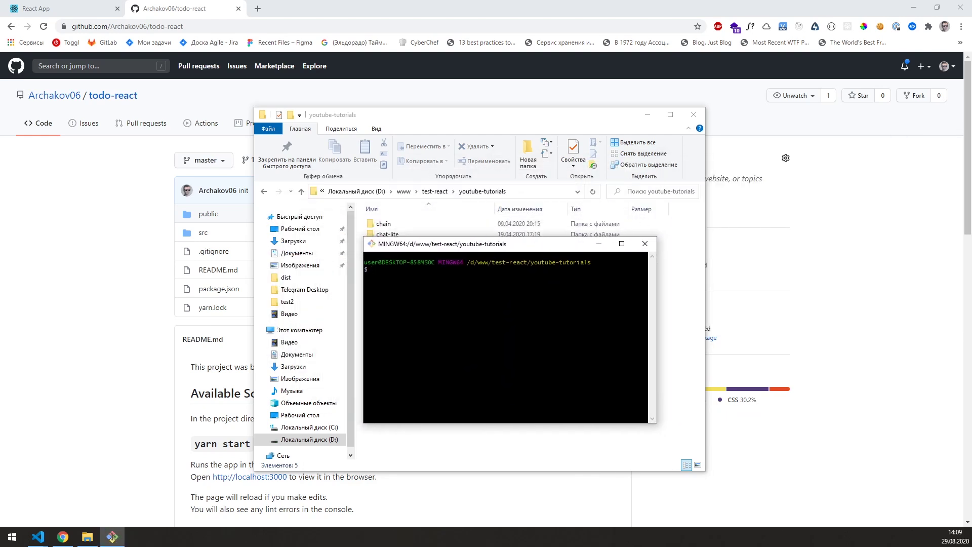
text(git clone)
click(241, 31)
key(super+c)
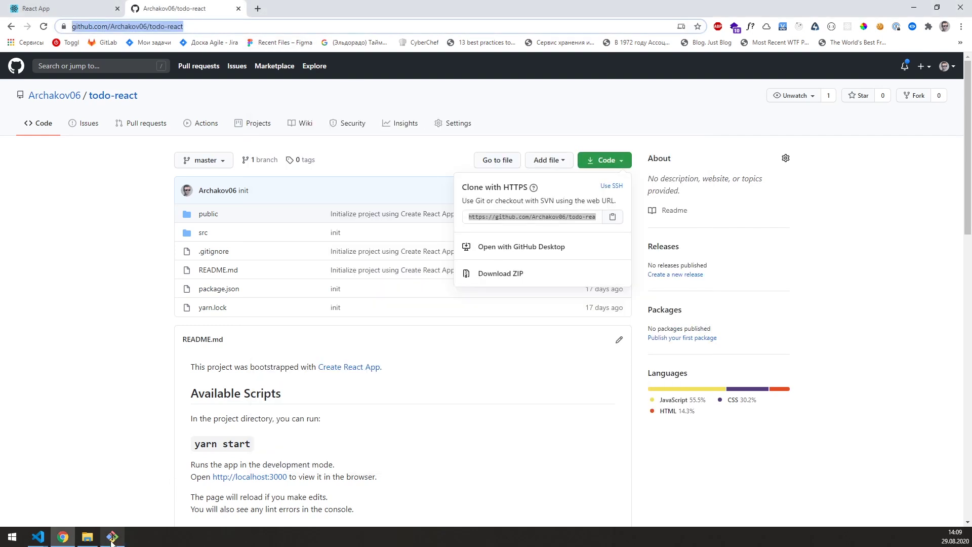
click(113, 537)
right_click(511, 304)
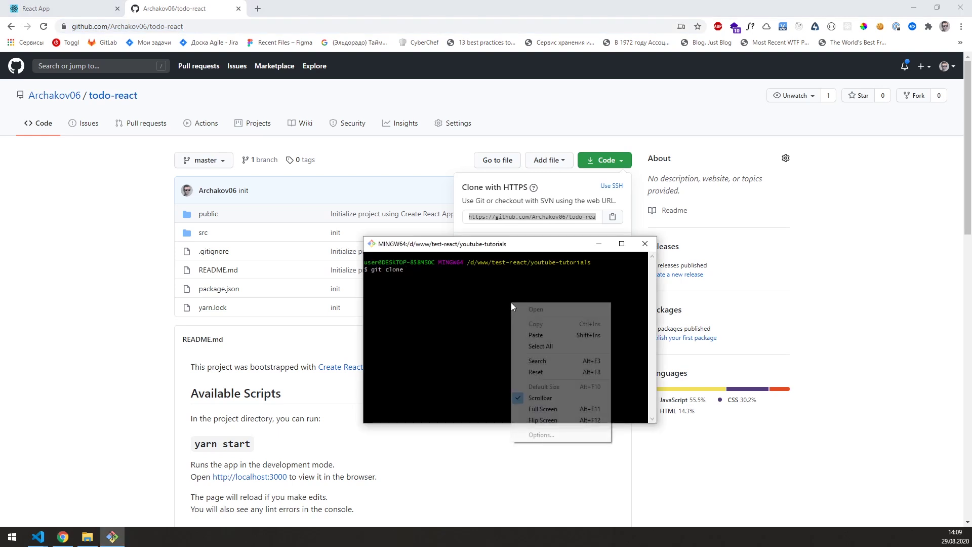
click(537, 335)
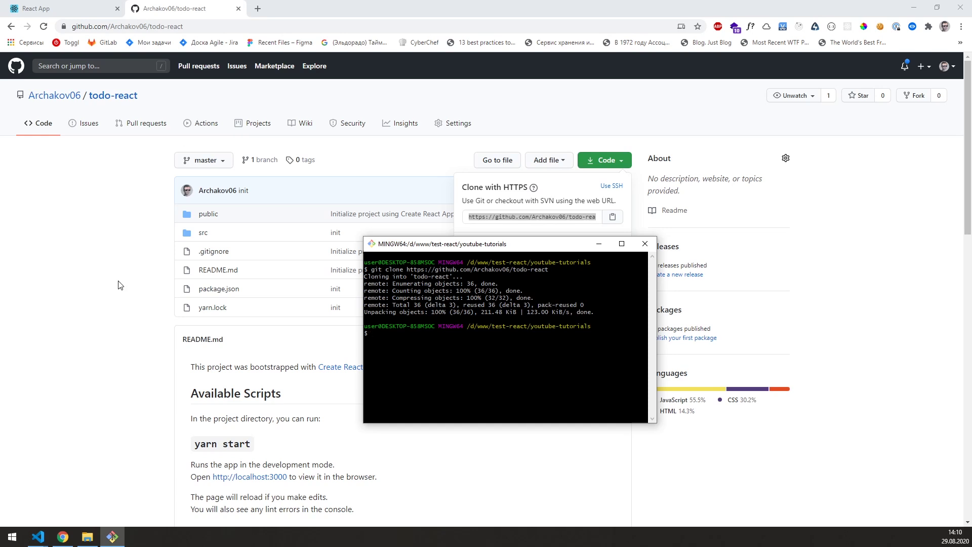
click(88, 536)
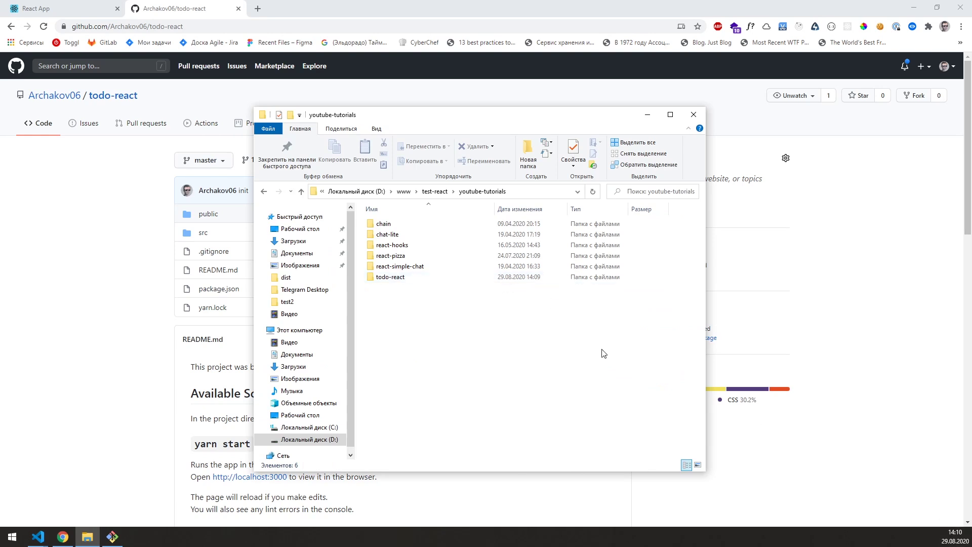
Step: Check the cloned todo-react folder, then open it in Visual Studio Code from its context menu
double_click(398, 278)
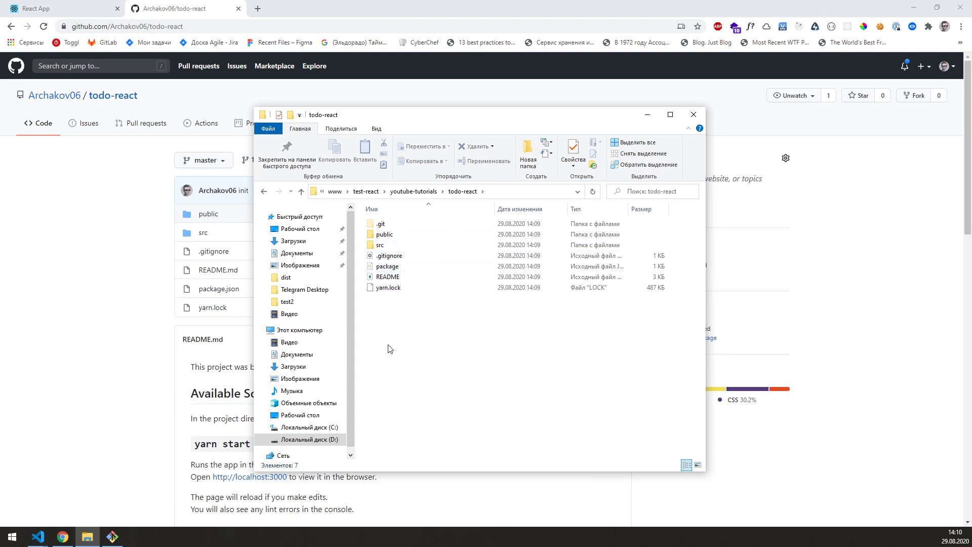
key(BackSpace)
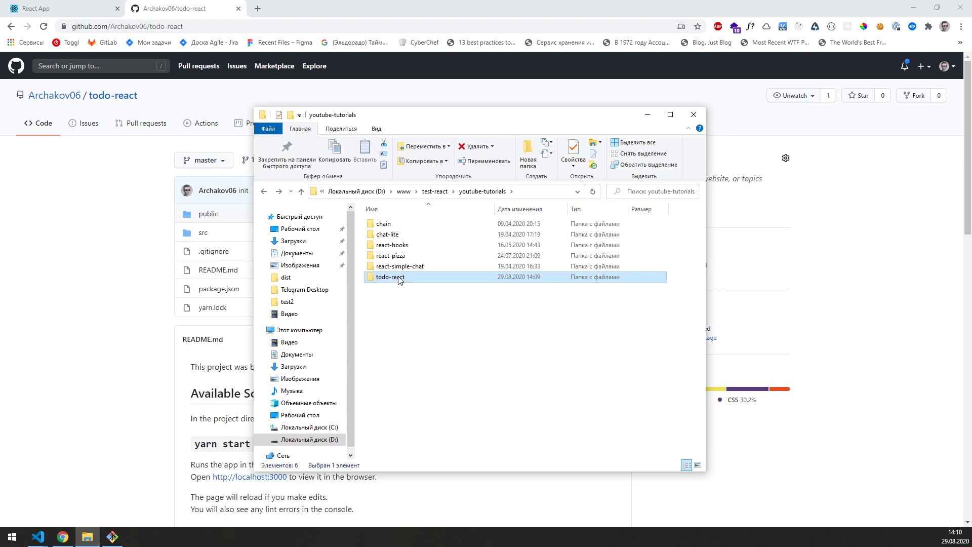
right_click(399, 280)
click(432, 312)
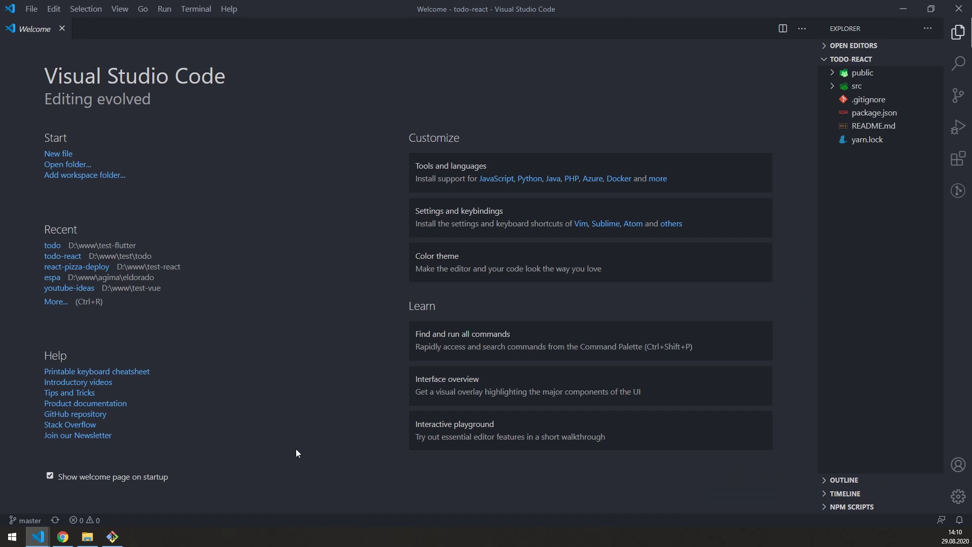
Step: Move the Git Bash window aside and open VS Code's integrated terminal in todo-react
key(alt+Tab)
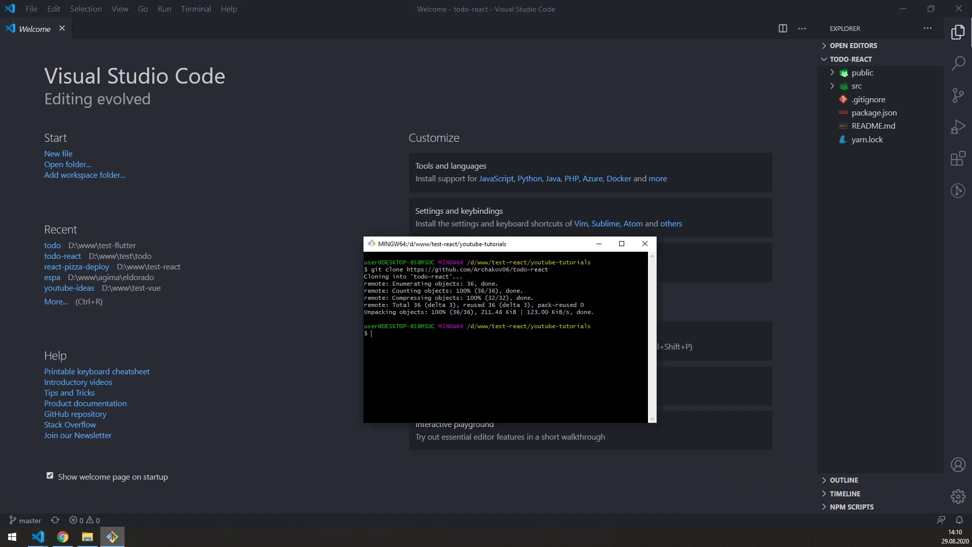
drag(500, 247, 470, 255)
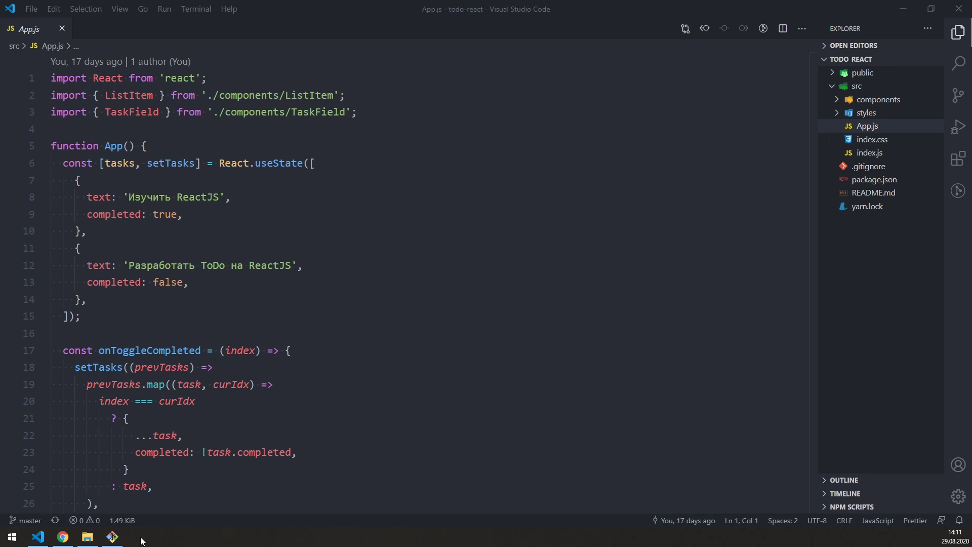
click(113, 536)
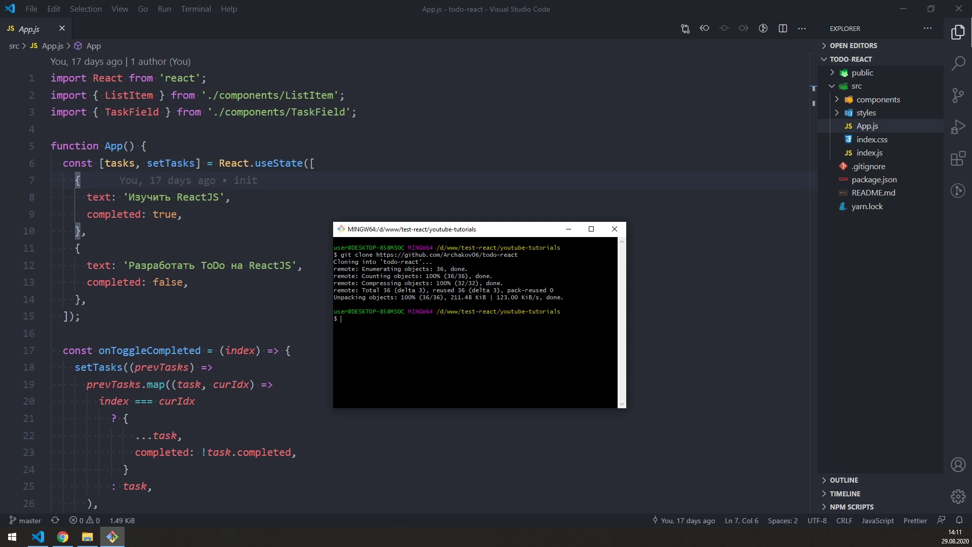
click(424, 180)
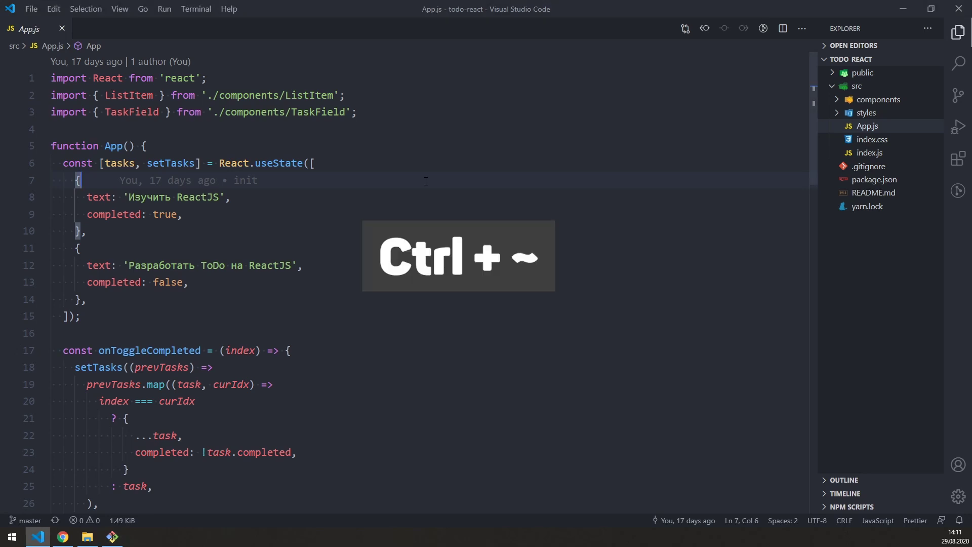
key(ctrl+grave)
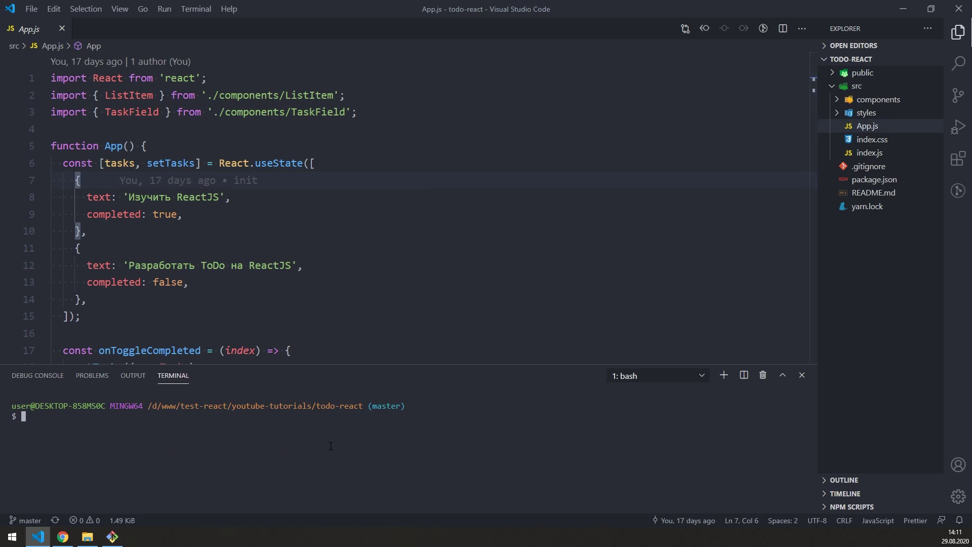
key(alt+Tab)
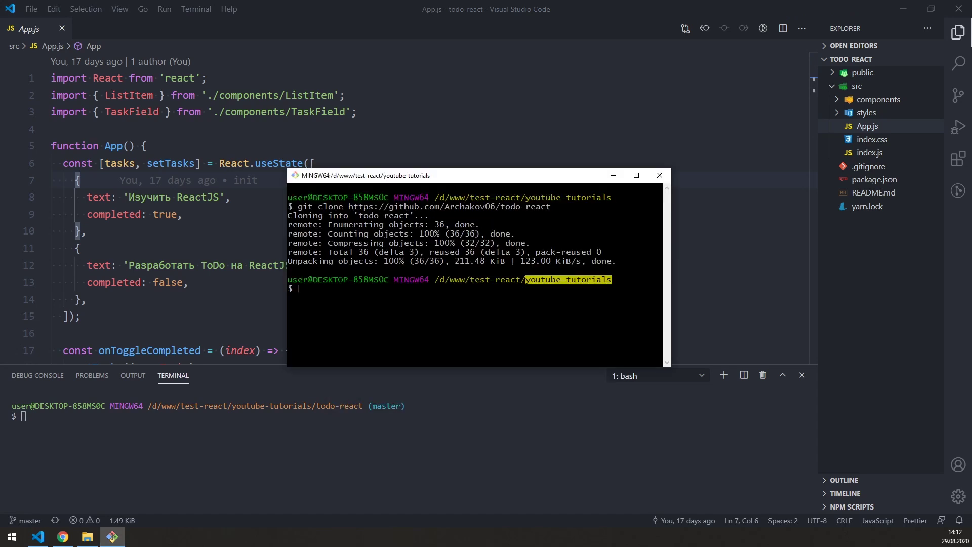
Step: Change the Git Bash directory to todo-react with cd and widen the window
click(87, 536)
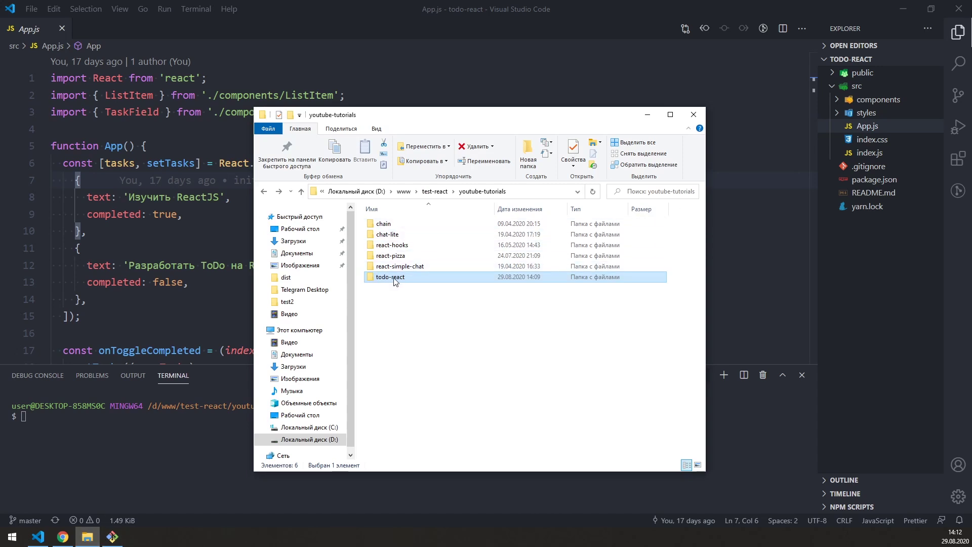
click(112, 536)
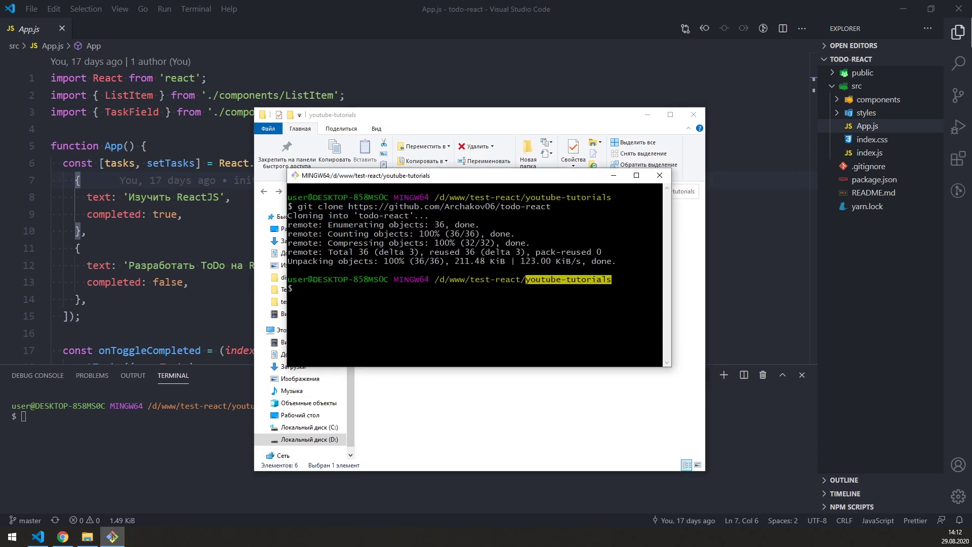
text(cd todo-react)
key(Return)
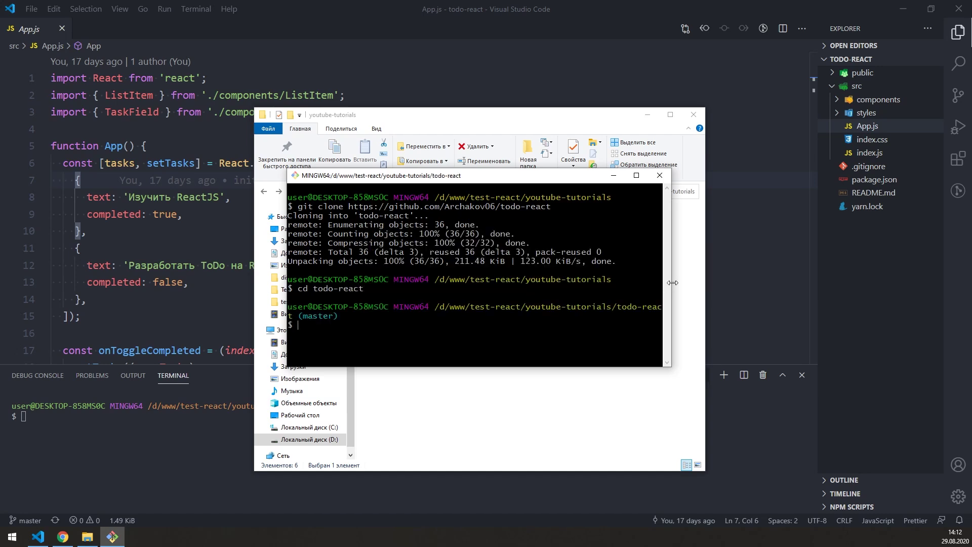
drag(671, 285, 716, 279)
Step: Open the todo-react folder in Explorer beside the terminal and clear the terminal
click(506, 395)
double_click(384, 276)
drag(616, 122, 478, 114)
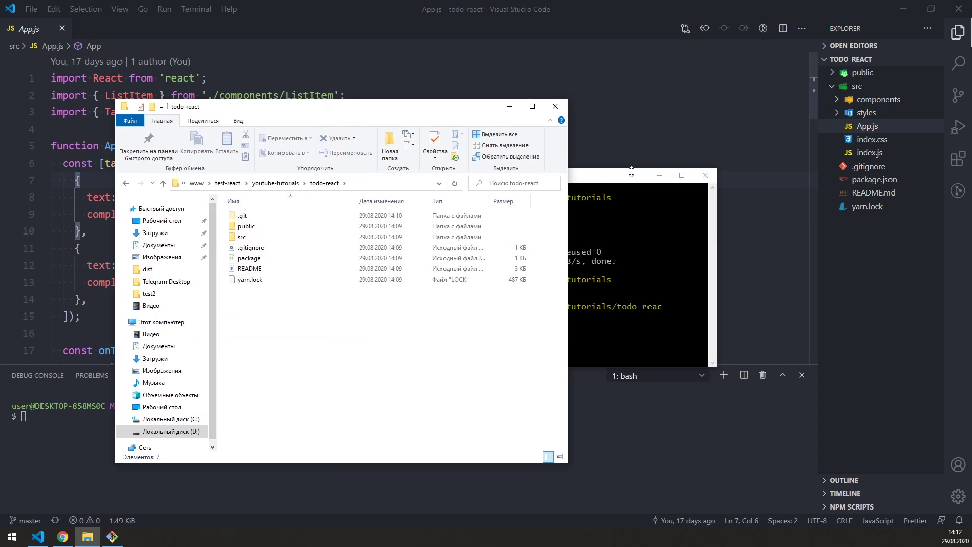
click(112, 537)
text(clear)
key(Return)
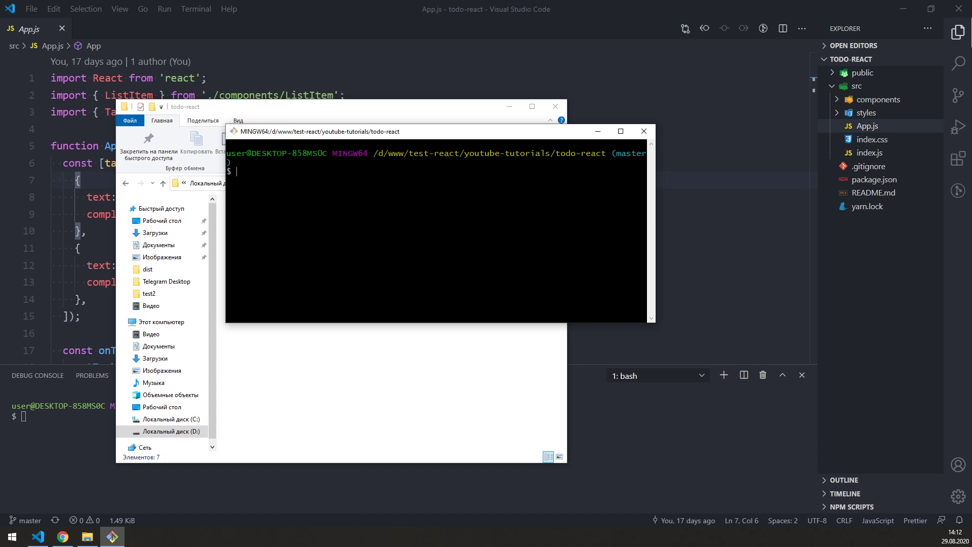
Step: Run npm install in todo-react, adding 1658 packages with 0 vulnerabilities
text(npm install)
key(Return)
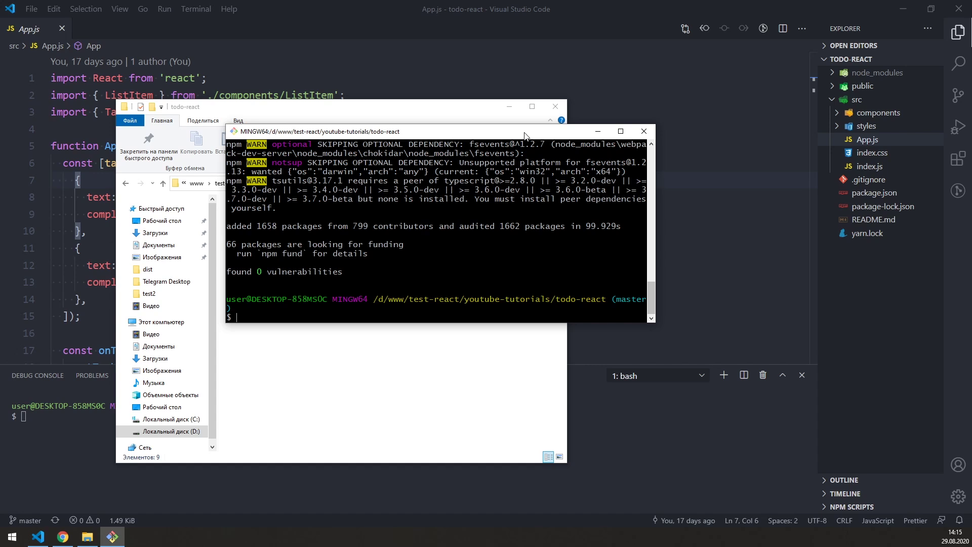
click(274, 479)
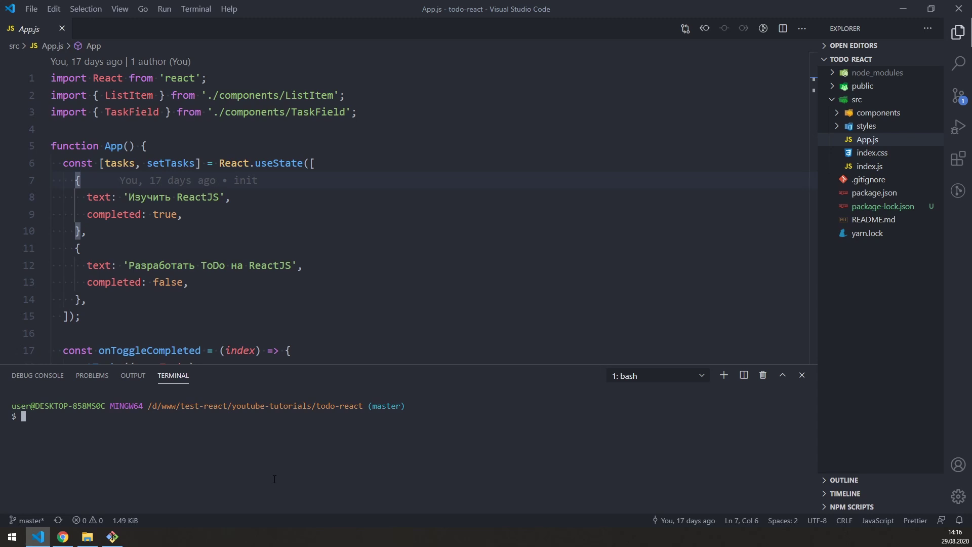
Step: Start the dev server with npm run start, serving the app at localhost:3000
text(npm run start)
key(Return)
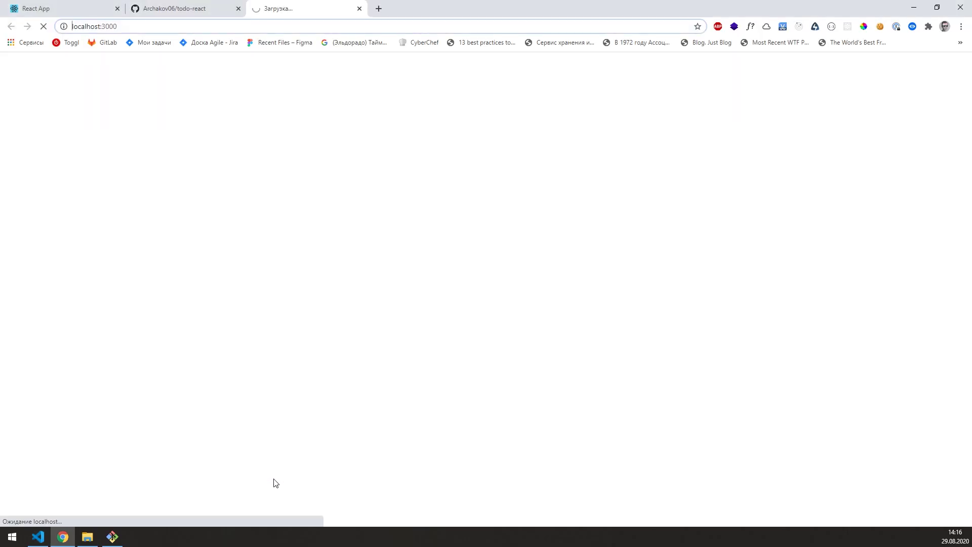
click(273, 191)
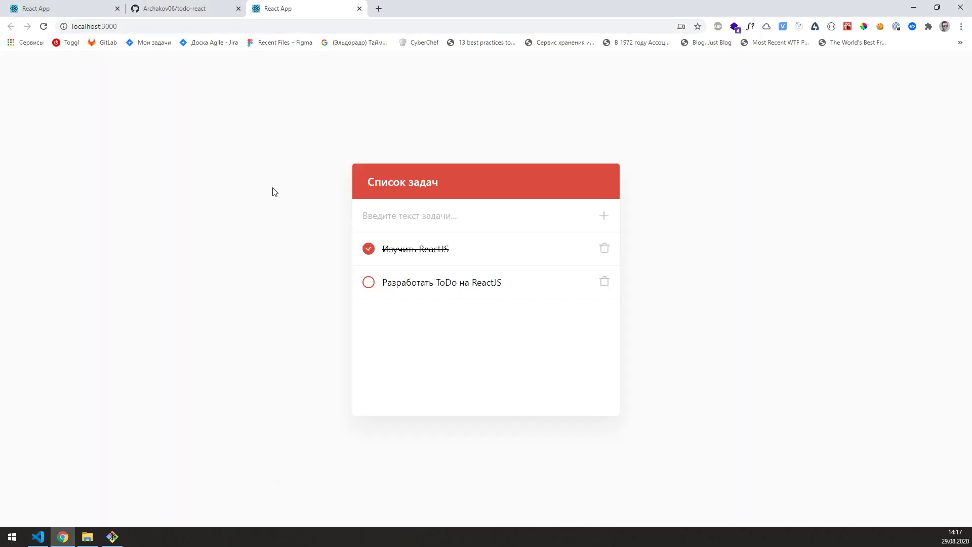
Step: Add a task 'rewrewr' to the todo app running in Chrome
click(126, 26)
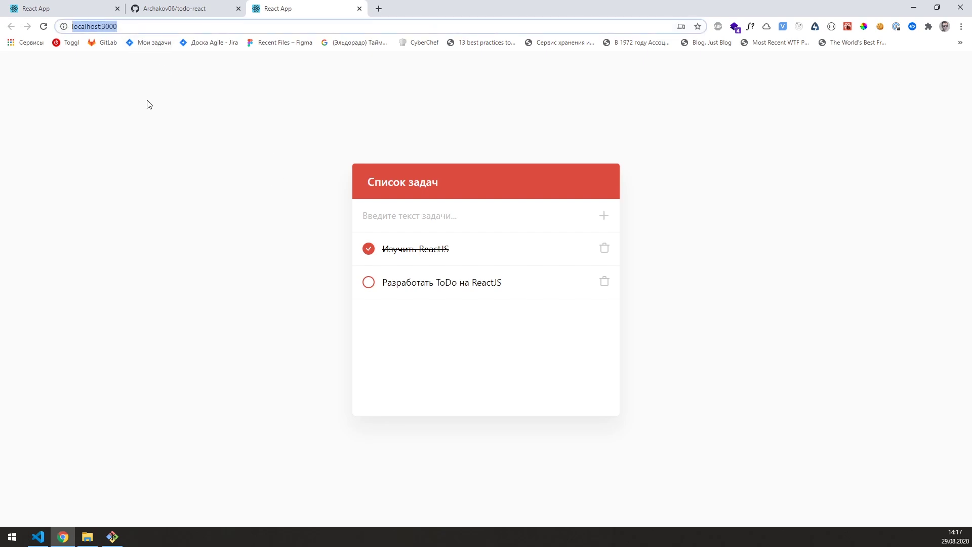
click(201, 170)
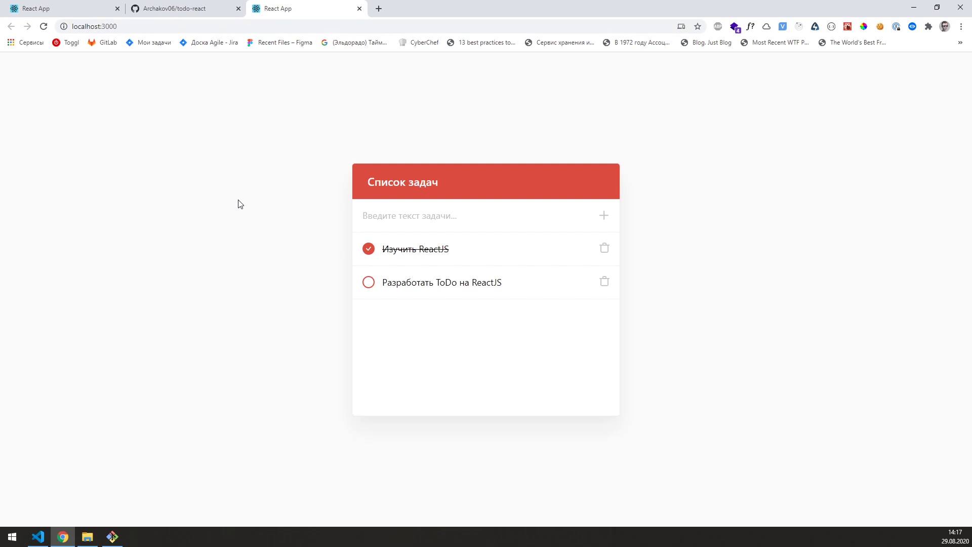
text(rewrewr)
click(602, 216)
Step: Change the App.js heading on line 47 from 'Список задач' to 'Мои задачи'
drag(366, 181, 457, 190)
key(alt+Tab)
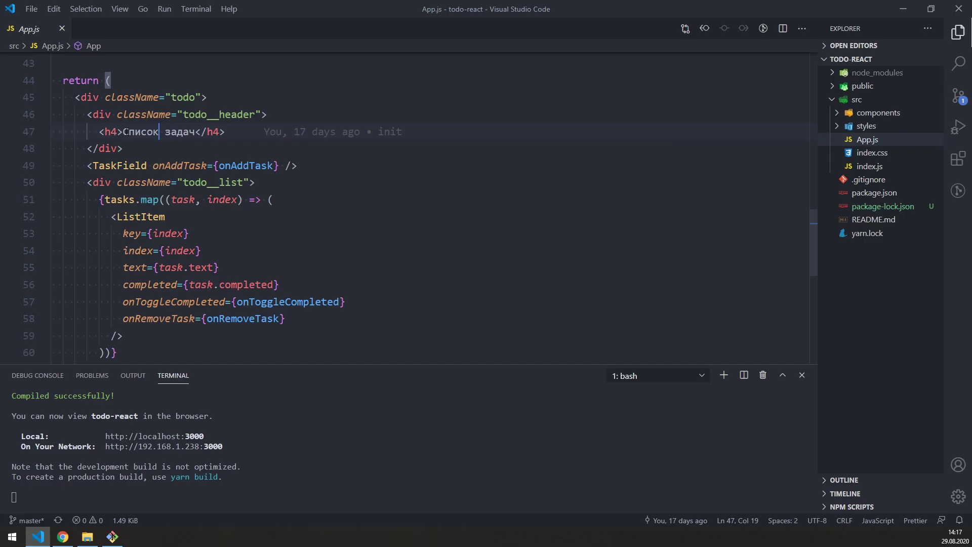
double_click(136, 132)
text(Мои)
key(BackSpace)
key(ctrl+Right)
text(и)
key(End)
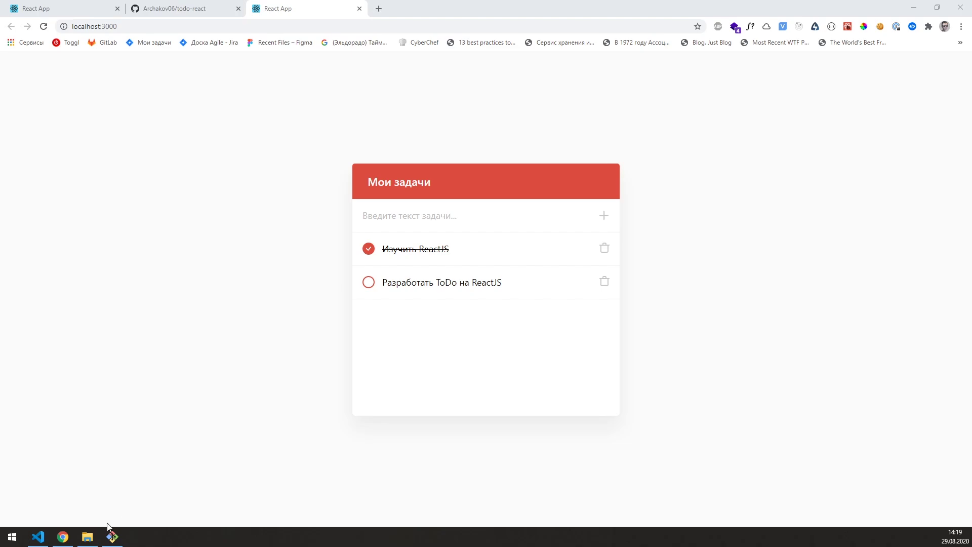
Step: Check the updated app at localhost:3000, then bring up the todo-react GitHub repository
click(62, 538)
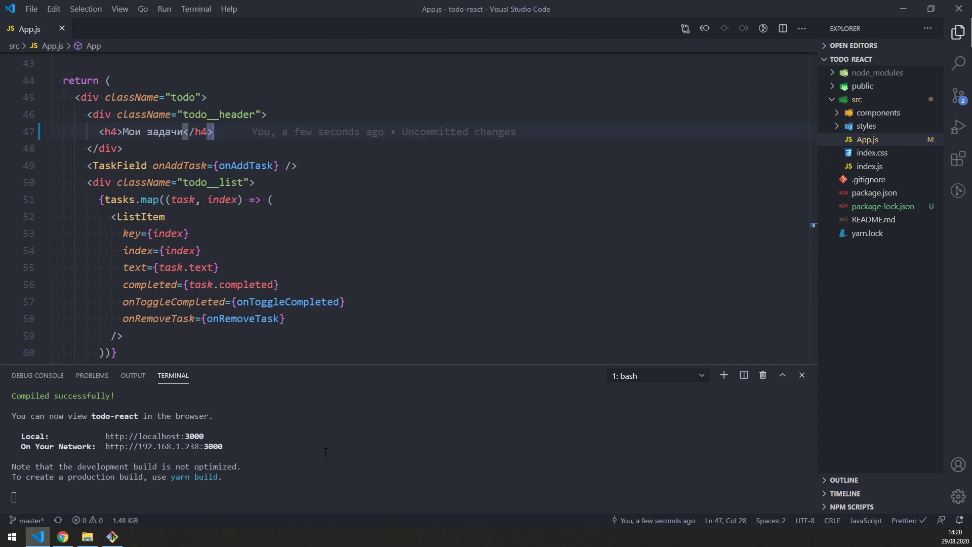
click(63, 536)
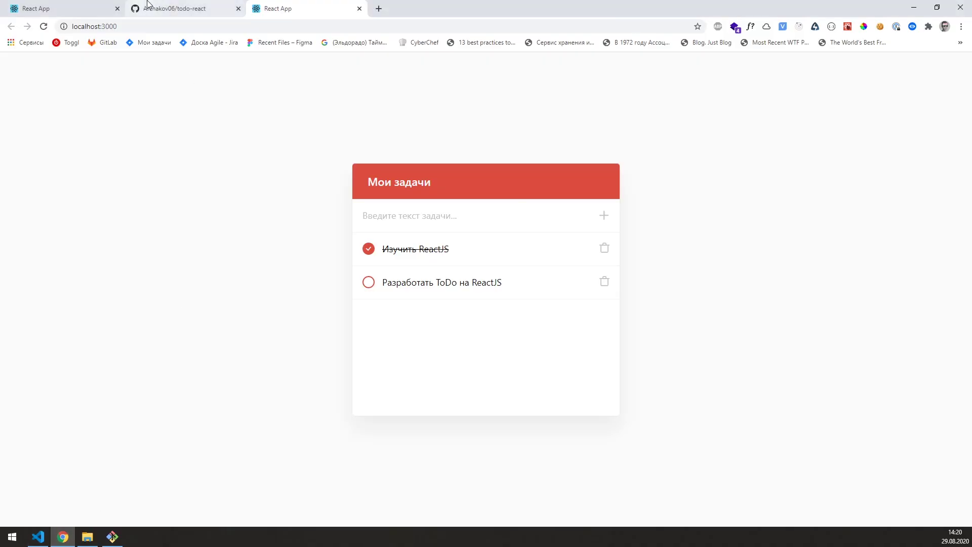
click(147, 6)
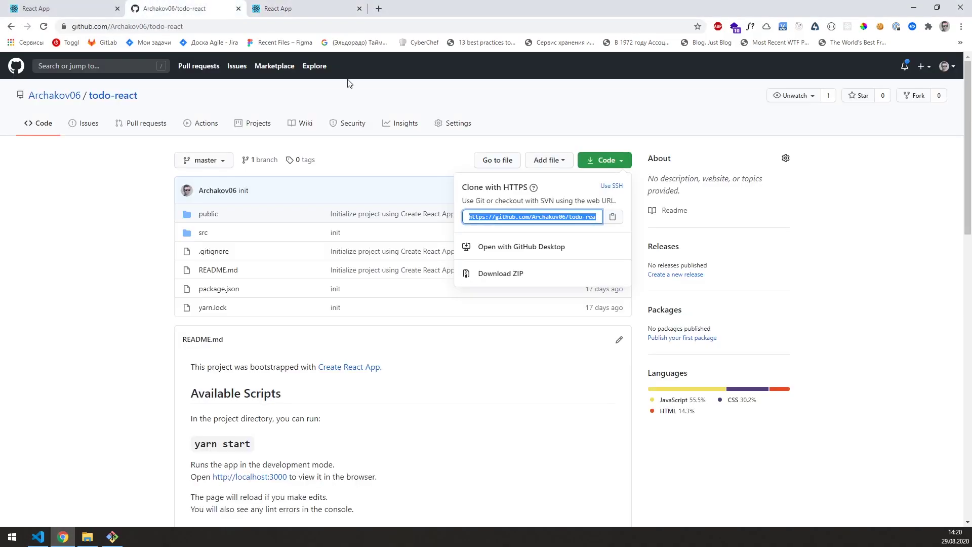
Step: Create the public repository 'todo-react-youtube' with no README, .gitignore or licence
click(922, 68)
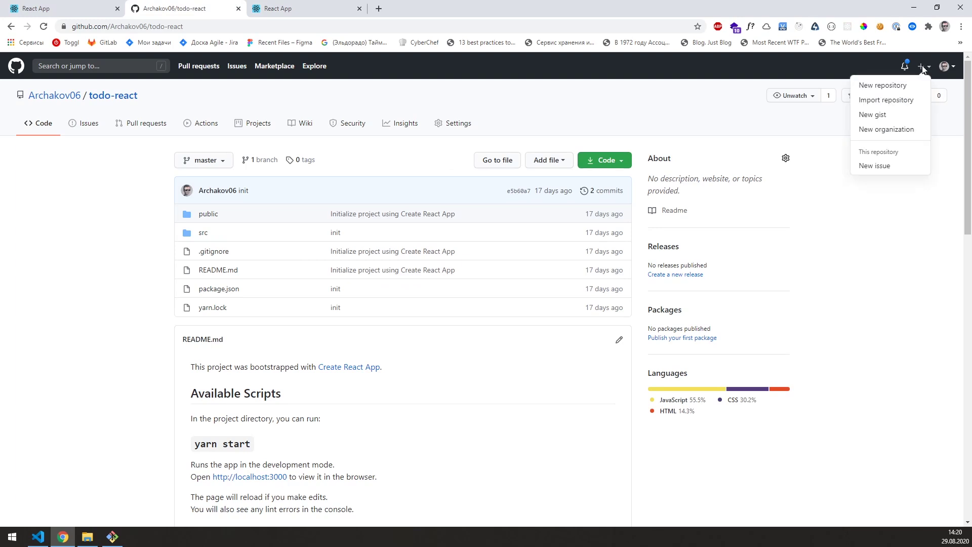
click(906, 84)
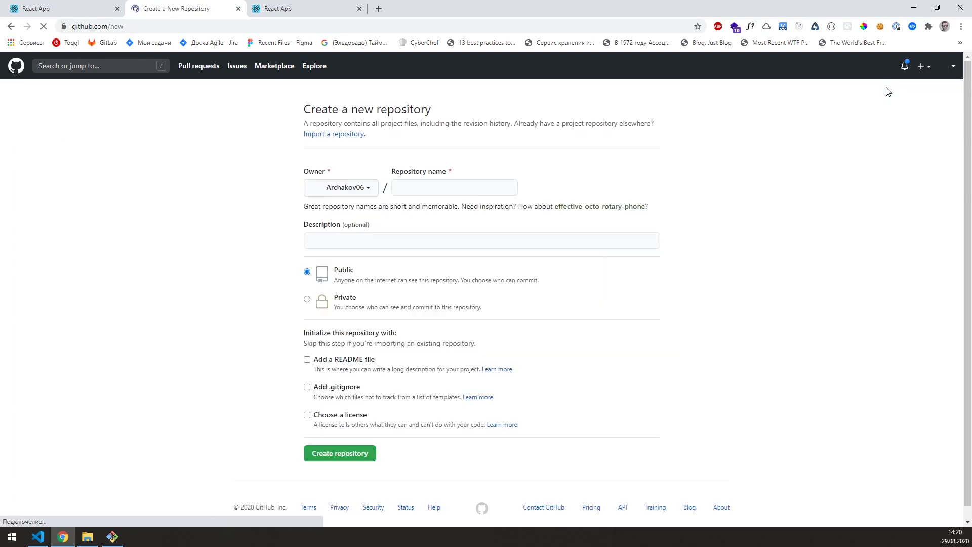
click(455, 188)
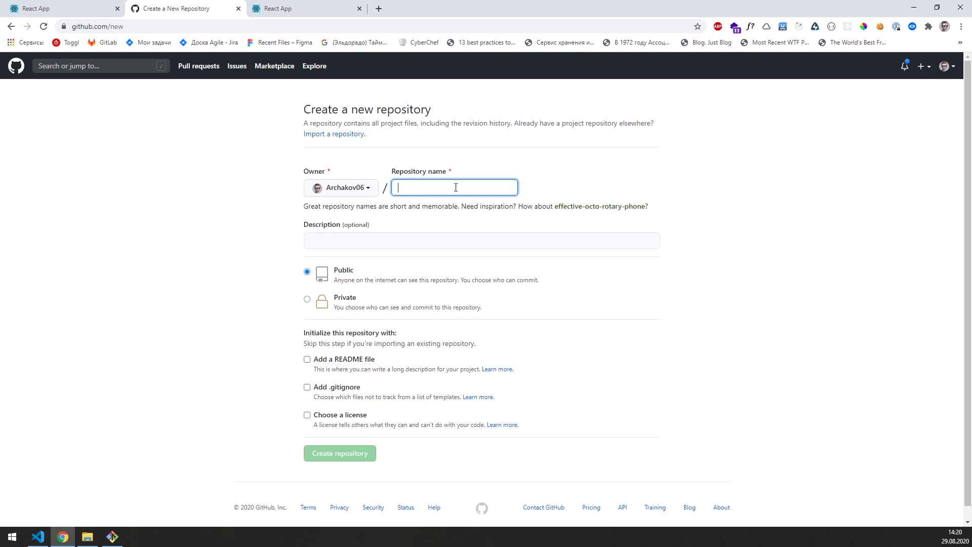
text(todo-react-youtube)
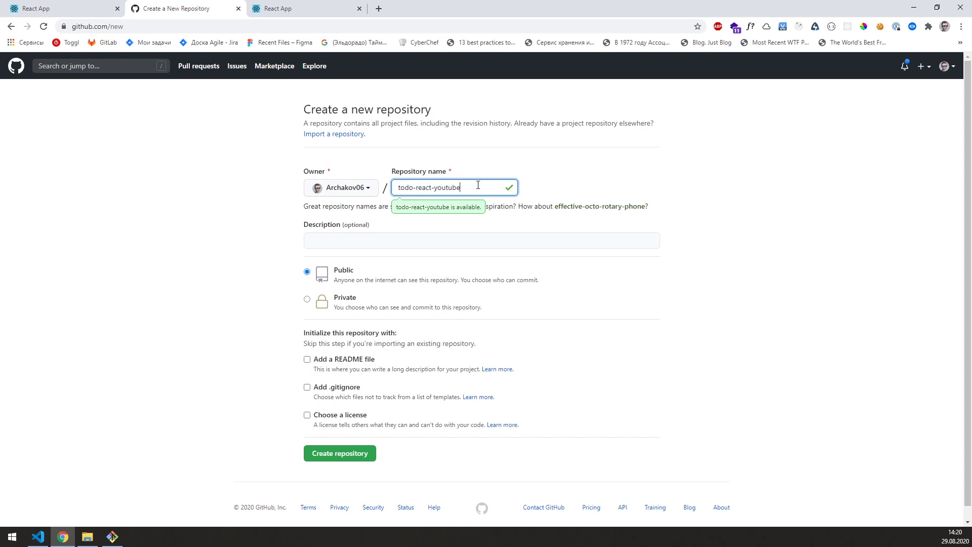
key(shift+Left)
key(shift+Left)
key(shift+Left)
key(shift+Left)
key(shift+Left)
key(shift+Left)
key(shift+Left)
key(shift+Left)
key(BackSpace)
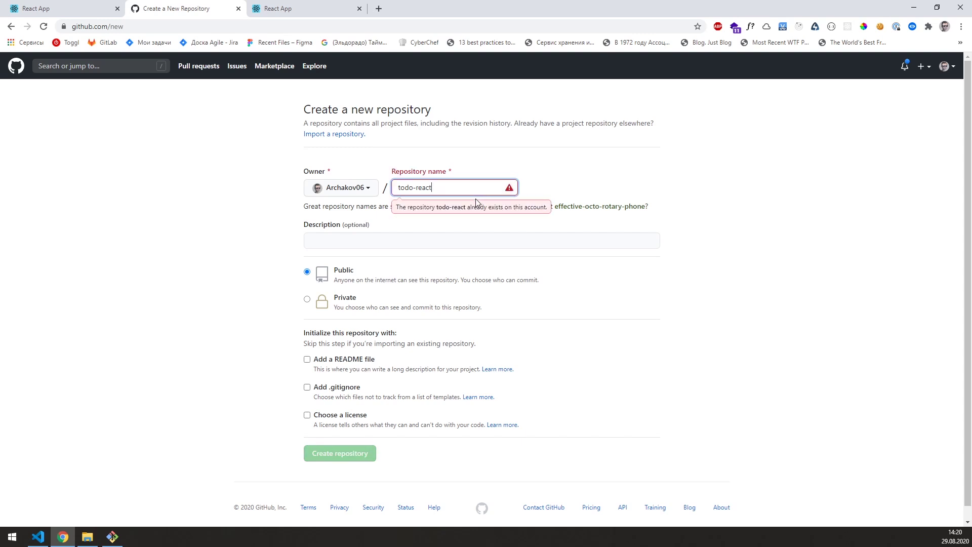
key(ctrl+z)
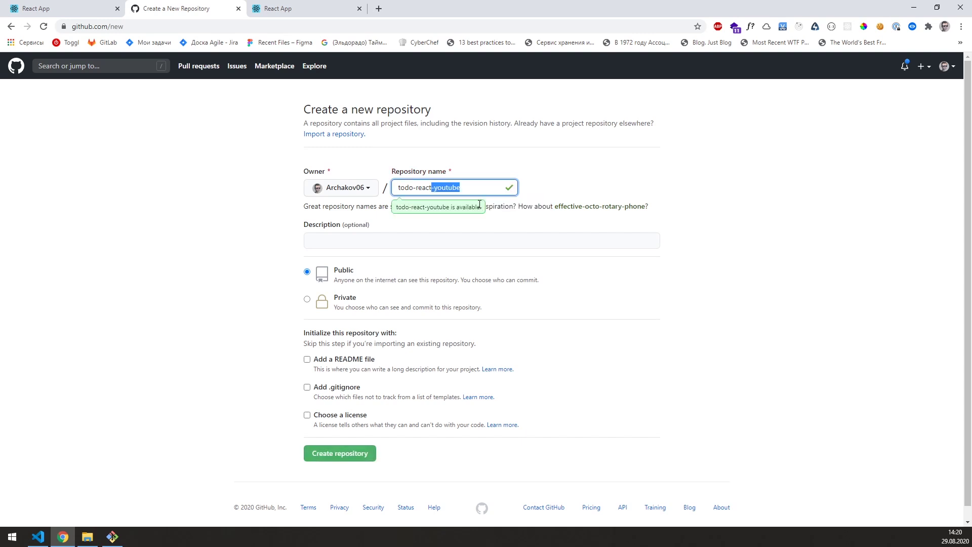
click(484, 206)
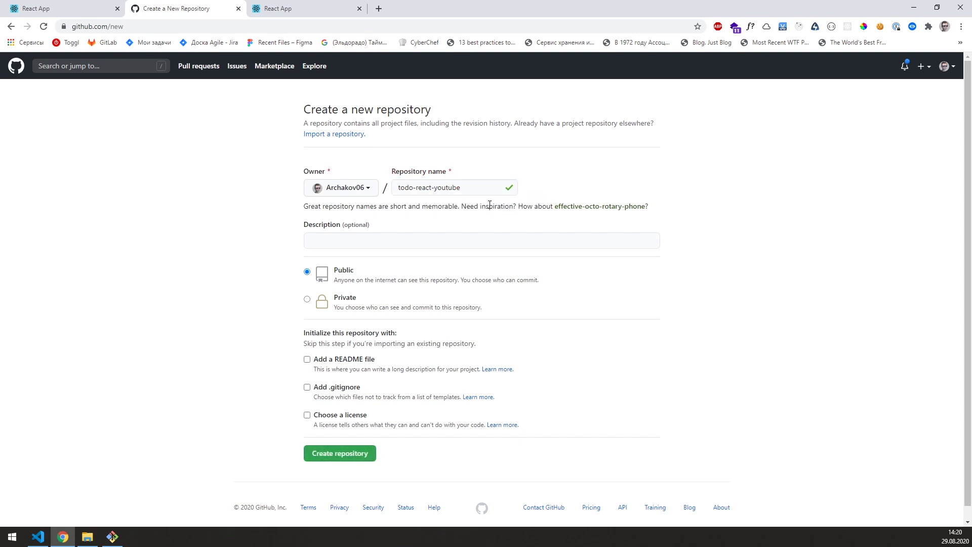
click(340, 454)
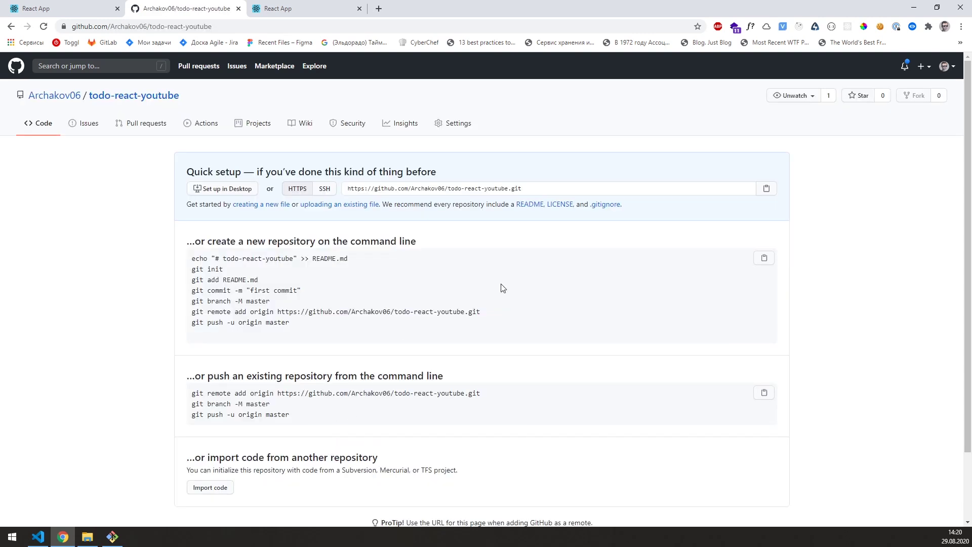
Step: Select the todo-react-youtube HTTPS clone URL on the quick setup page and return to VS Code
drag(541, 189, 344, 188)
click(360, 174)
click(39, 535)
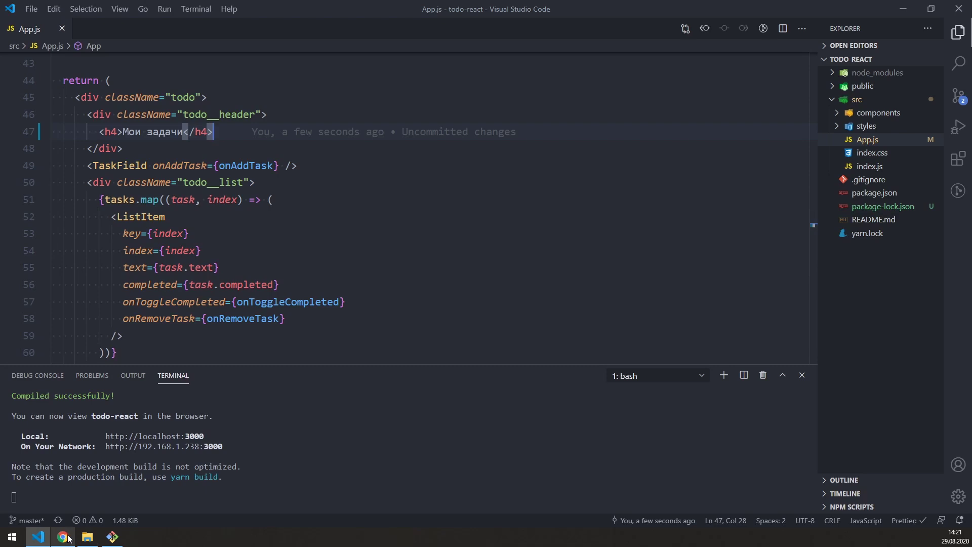
mouse_move(70, 539)
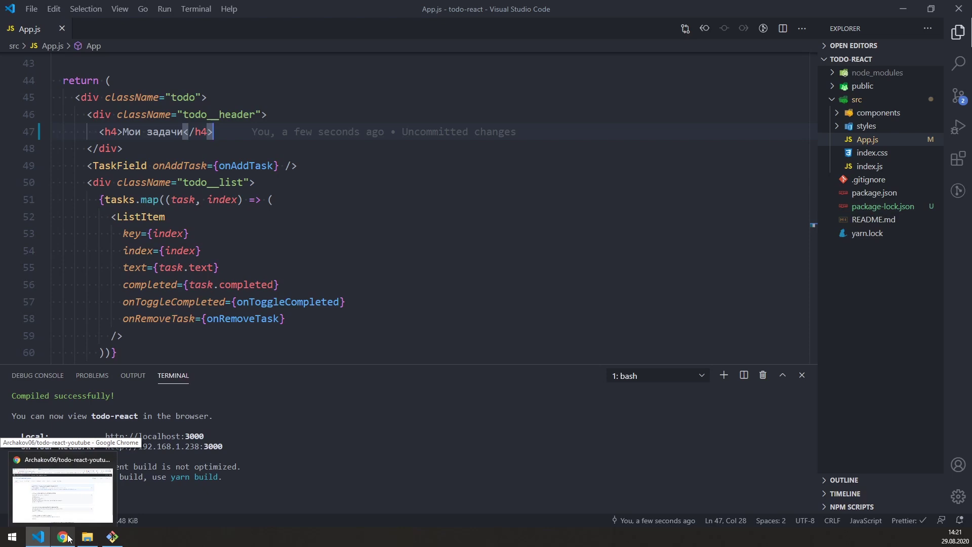
click(70, 535)
drag(524, 189, 346, 189)
key(ctrl+c)
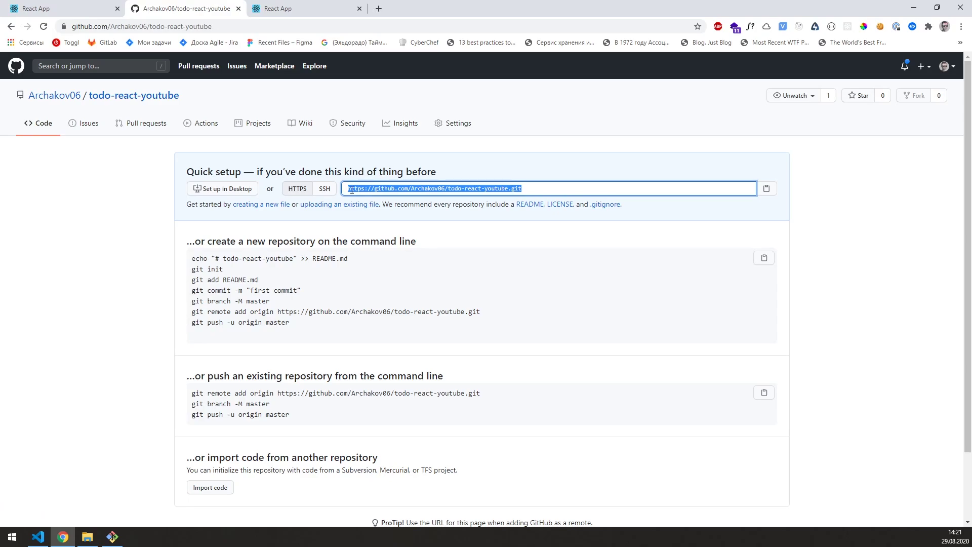
click(38, 536)
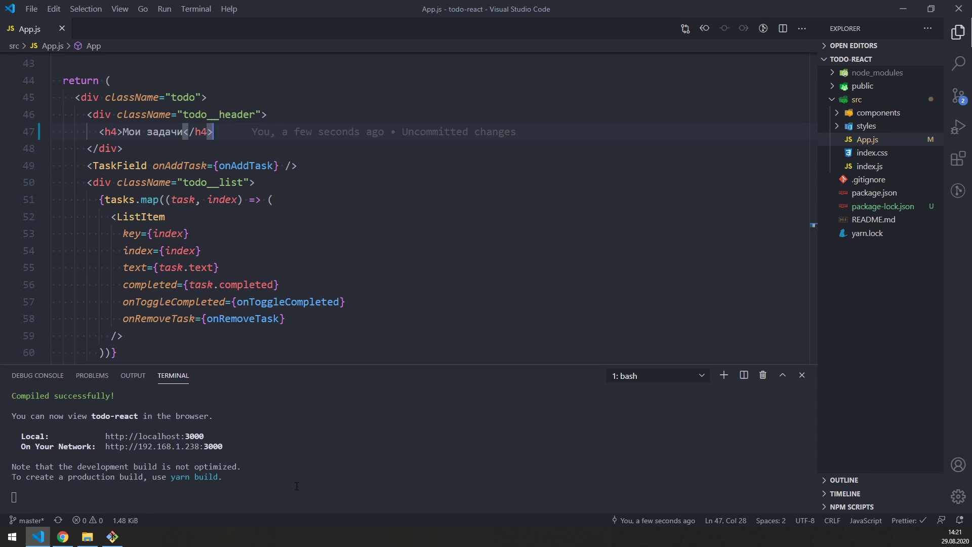
Step: Run 'git remote set-url origin' with the todo-react-youtube repository URL in a bash terminal
click(112, 536)
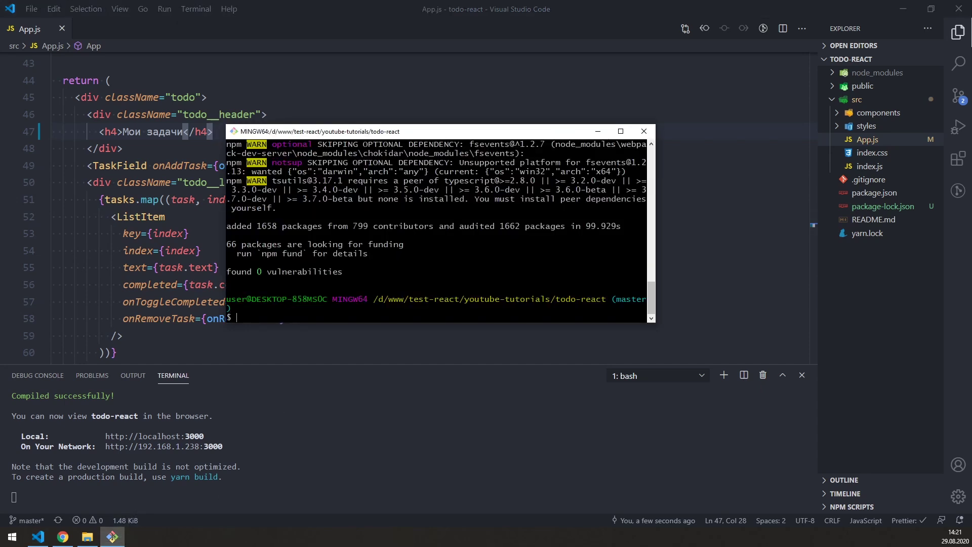
click(444, 417)
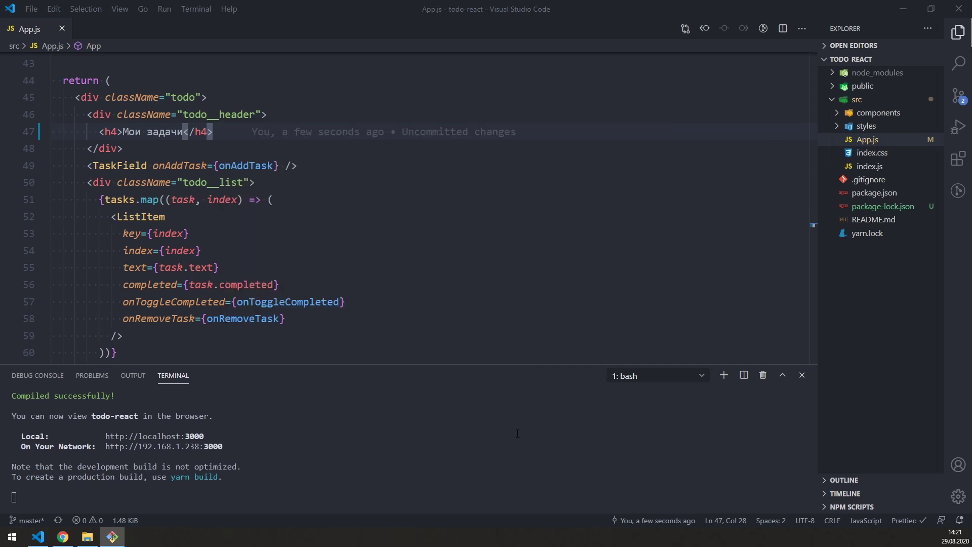
click(743, 375)
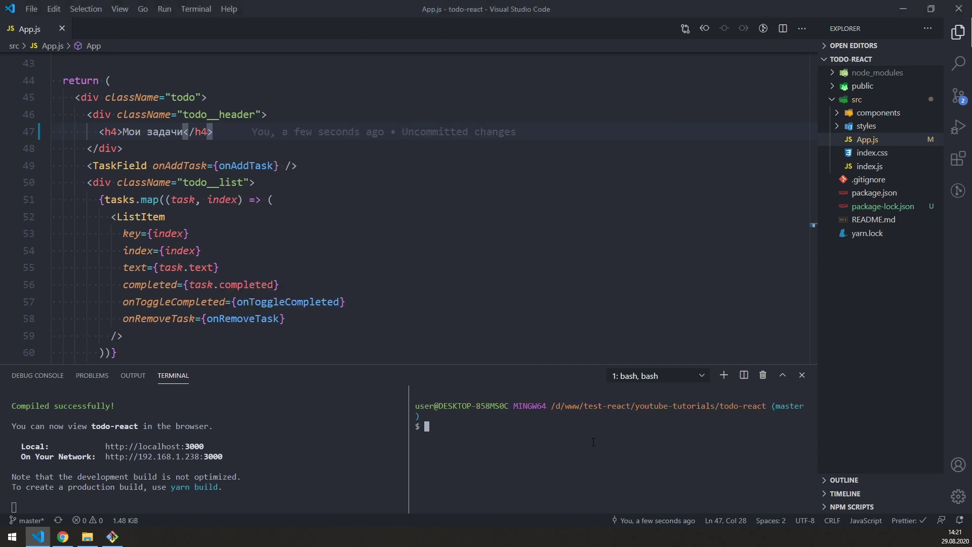
text(git remote set-url origin)
key(ctrl+v)
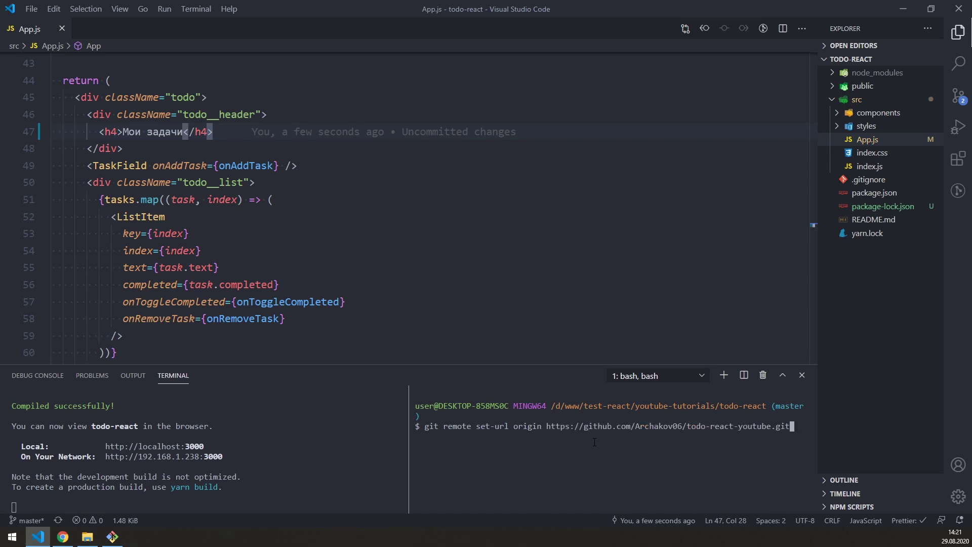
drag(424, 425, 542, 425)
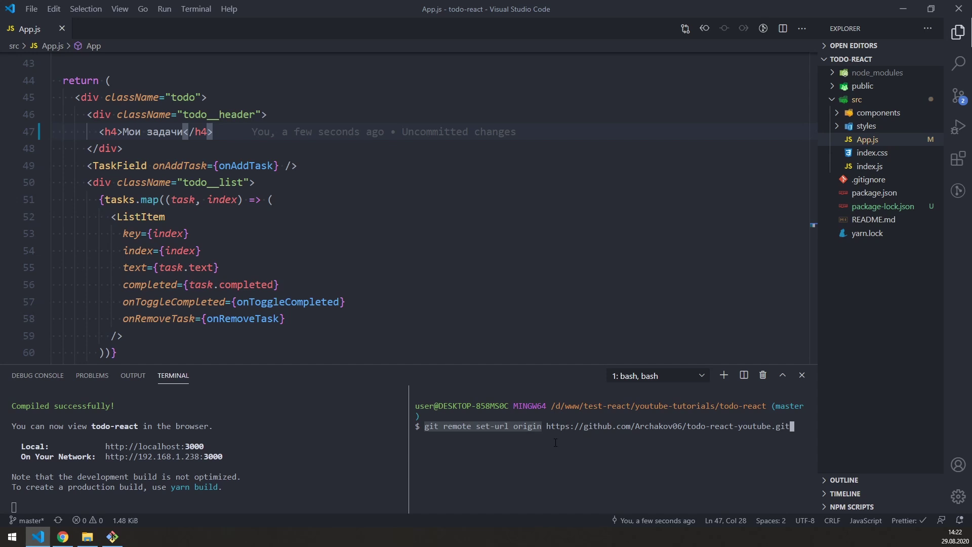
drag(546, 426, 792, 426)
key(ctrl+c)
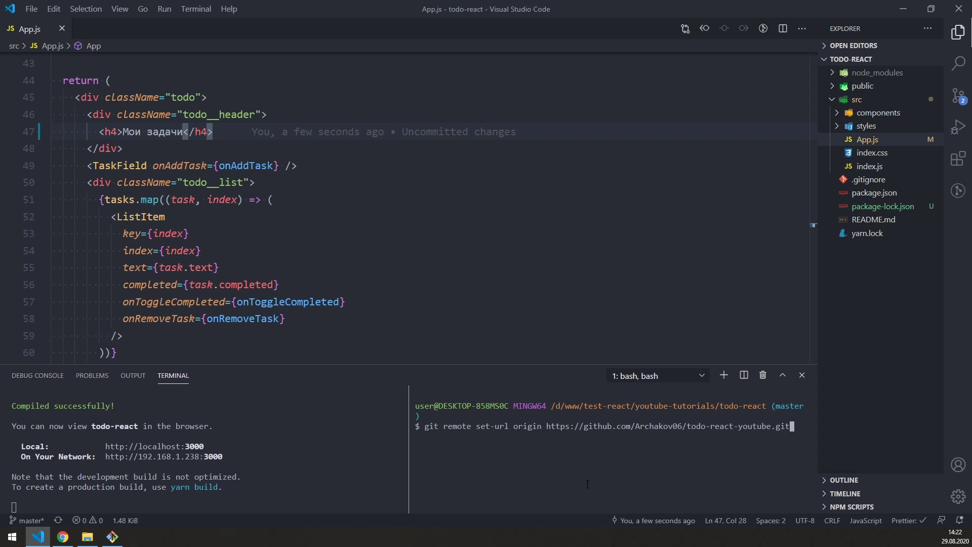
key(Return)
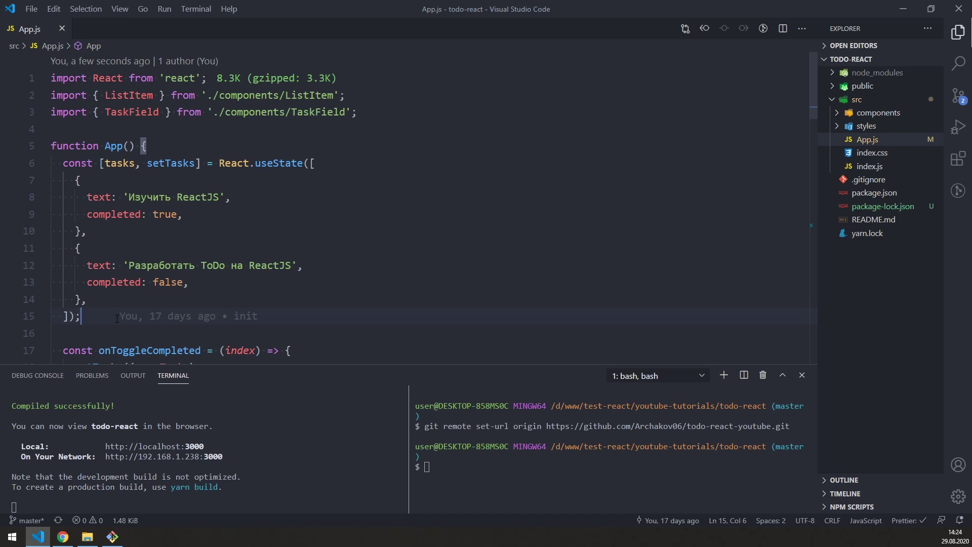
Step: Add a third task 'Деплой React-приложения' with completed set to true in App.js and save
drag(313, 162, 72, 248)
click(89, 299)
key(ctrl+c)
key(Right)
key(Return)
key(ctrl+v)
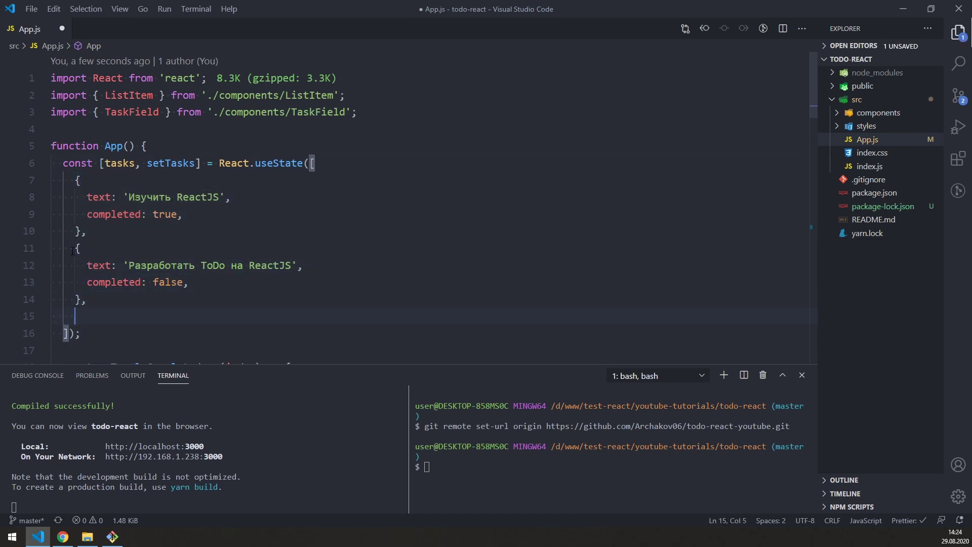
drag(128, 304, 291, 305)
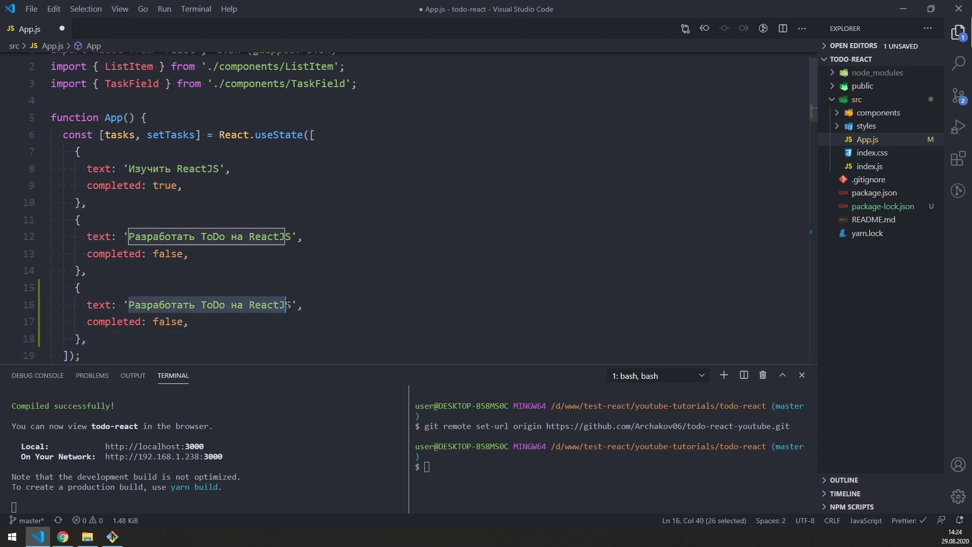
text(Деплой )
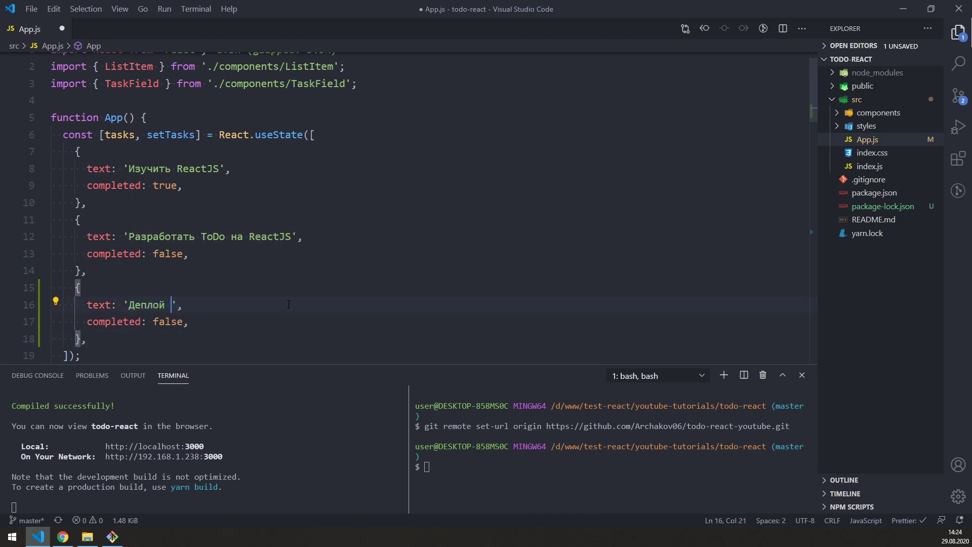
text(React-приложения)
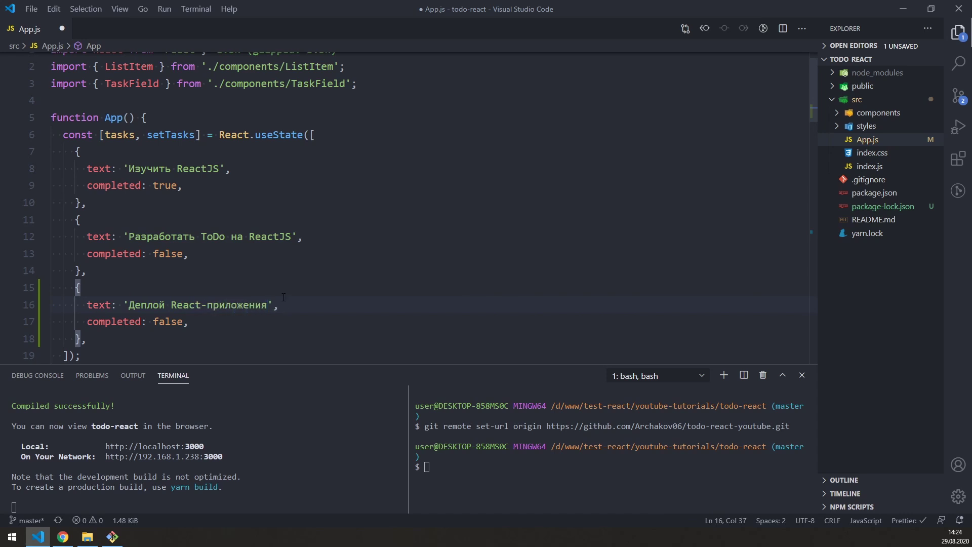
double_click(167, 322)
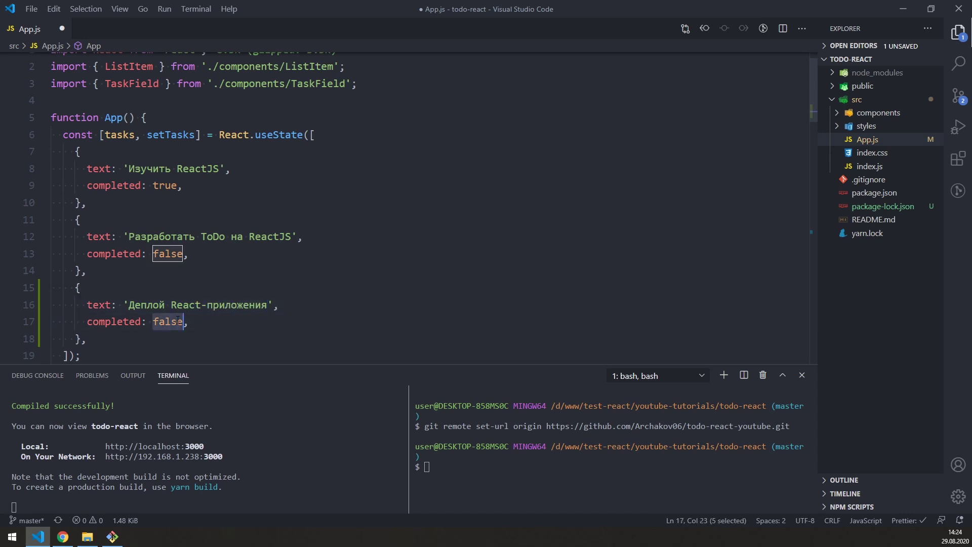
text(true)
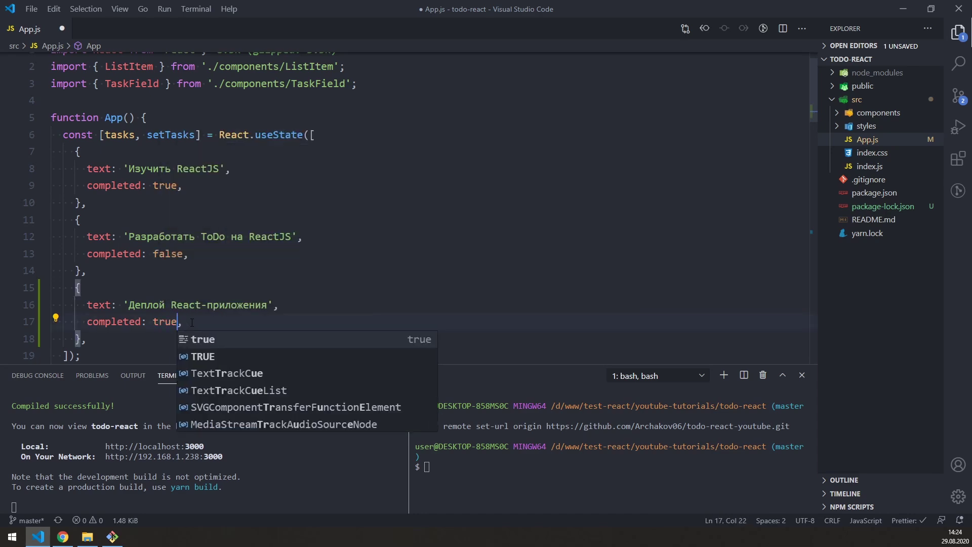
key(ctrl+s)
Step: Reload the todo app to confirm the new task appears checked, then return to GitHub
click(63, 536)
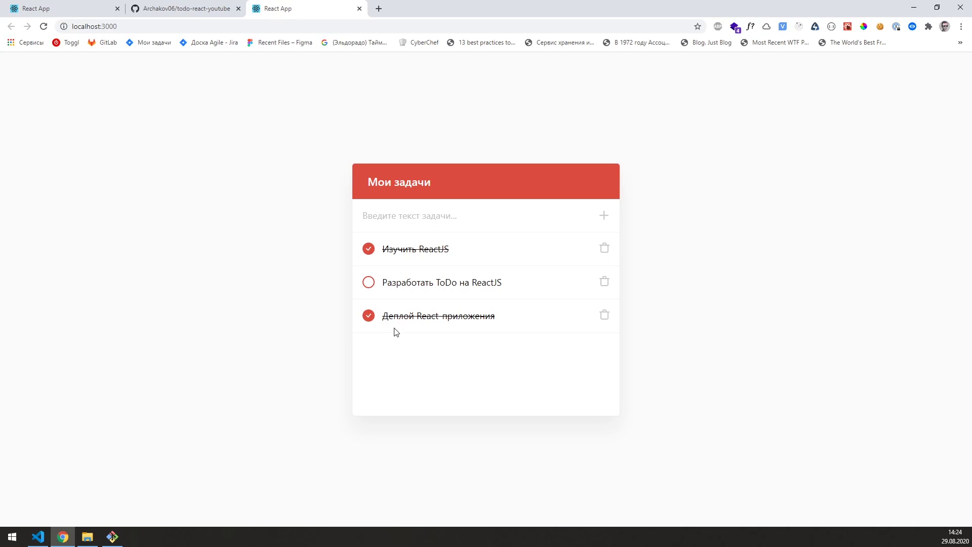
click(43, 26)
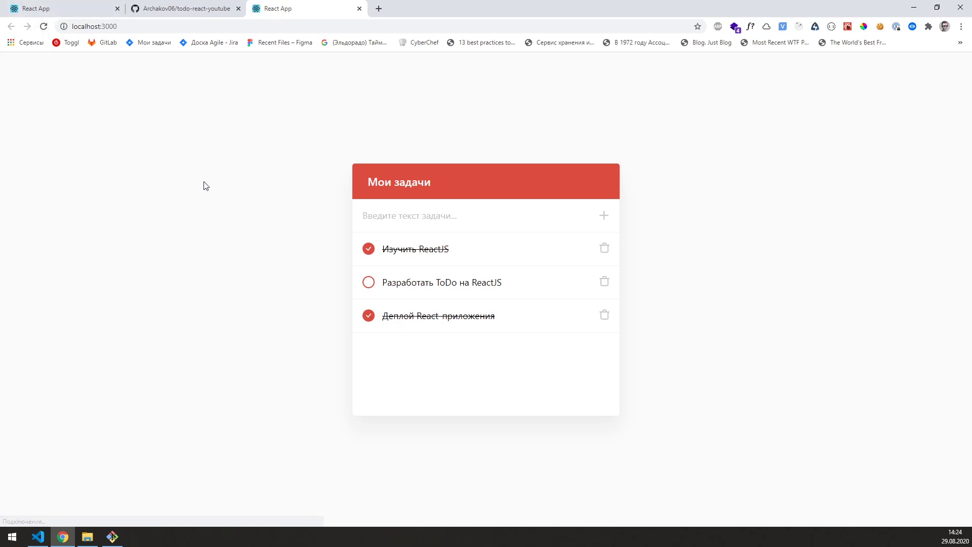
click(369, 319)
click(369, 319)
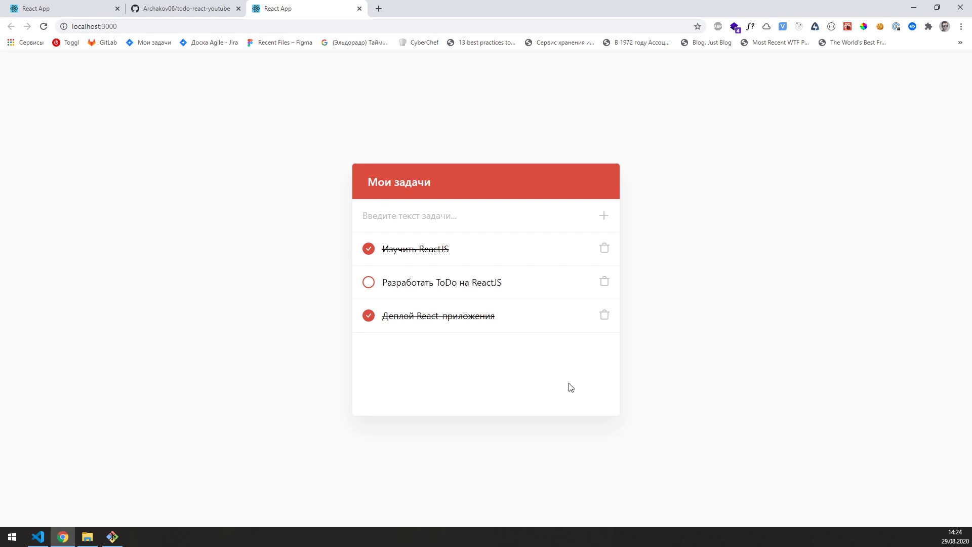
click(229, 4)
click(485, 240)
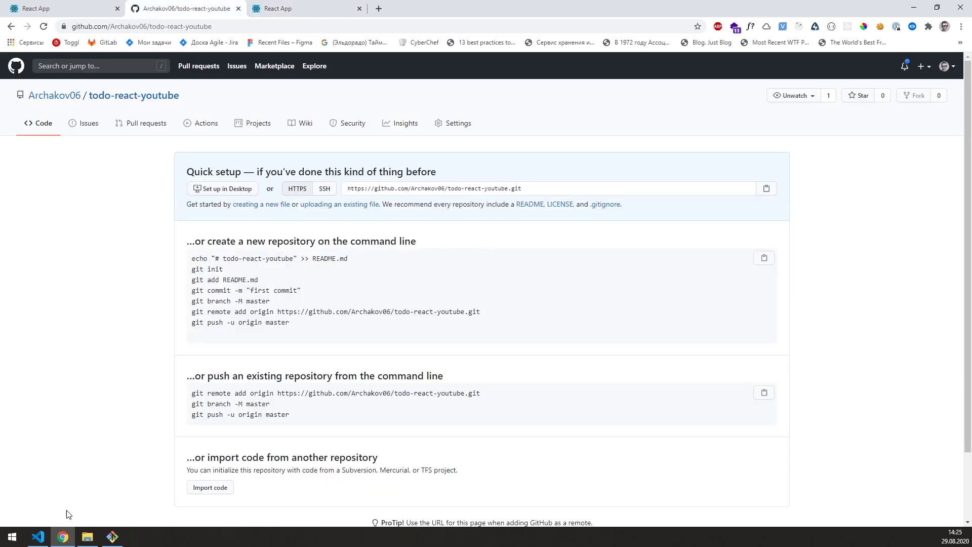
Step: Run 'git add .' and commit with the message 'Изменил заголовок и добавил новую задачу'
click(38, 537)
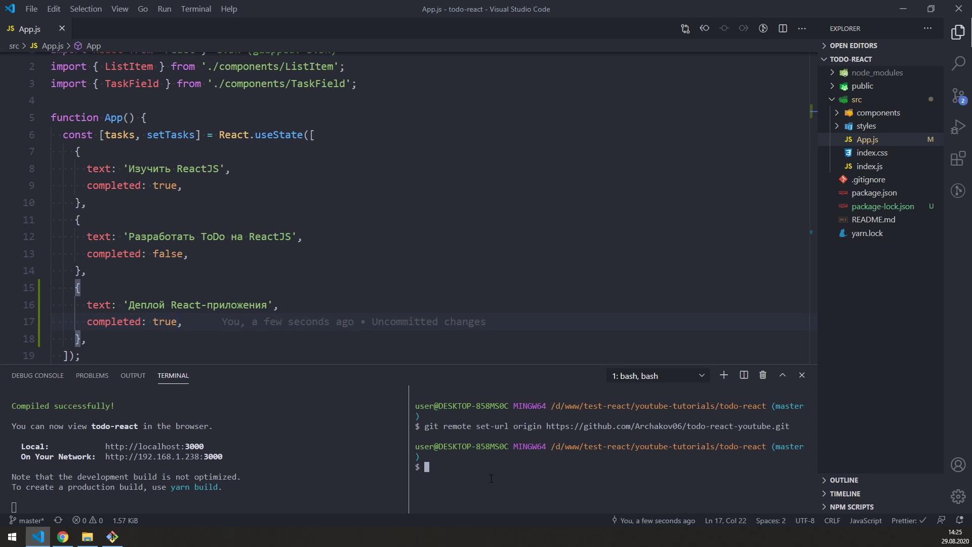
text(git add .)
key(Return)
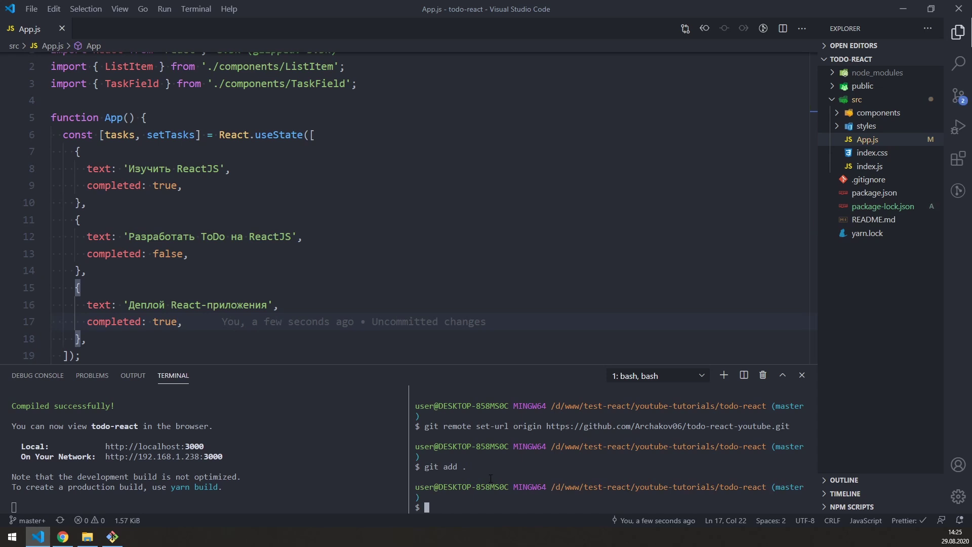
text(git commit -m "Изменил заголовок и добавил новую задачу")
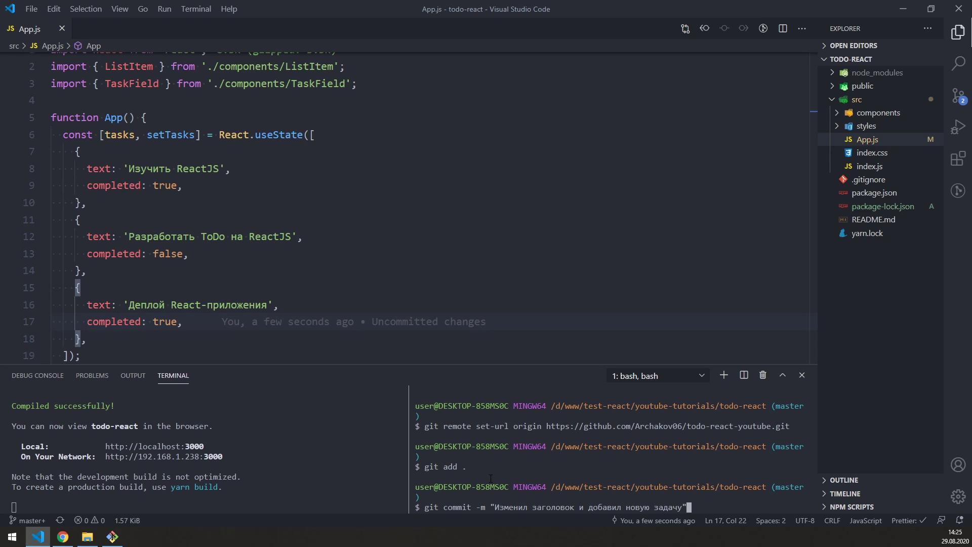
key(Return)
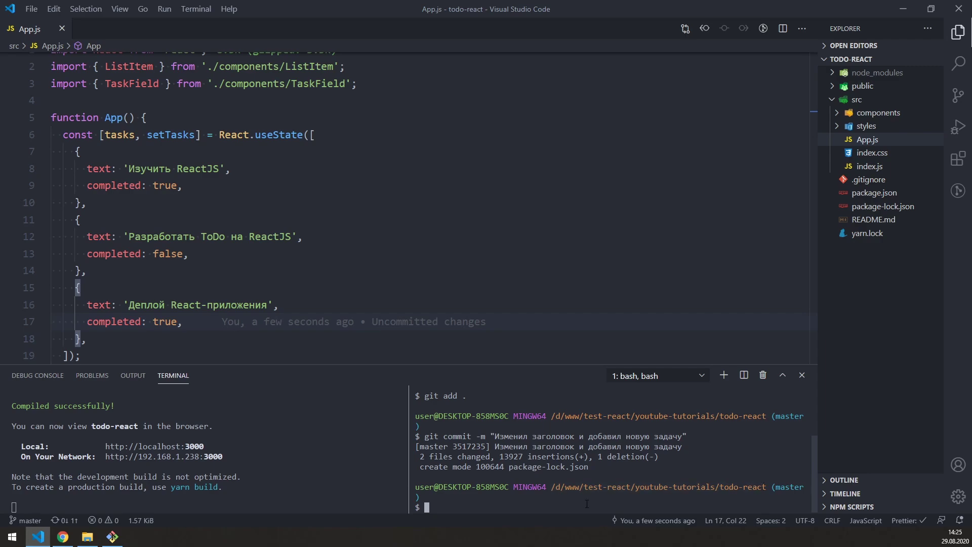
click(62, 536)
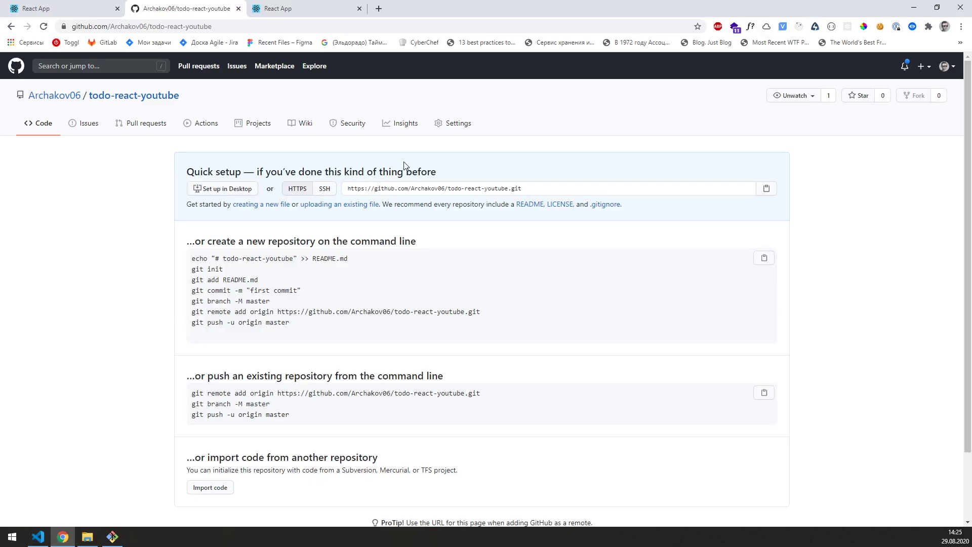
Step: Run 'git push origin master' to push to the todo-react-youtube repository, then view Chrome
click(38, 536)
text(git p)
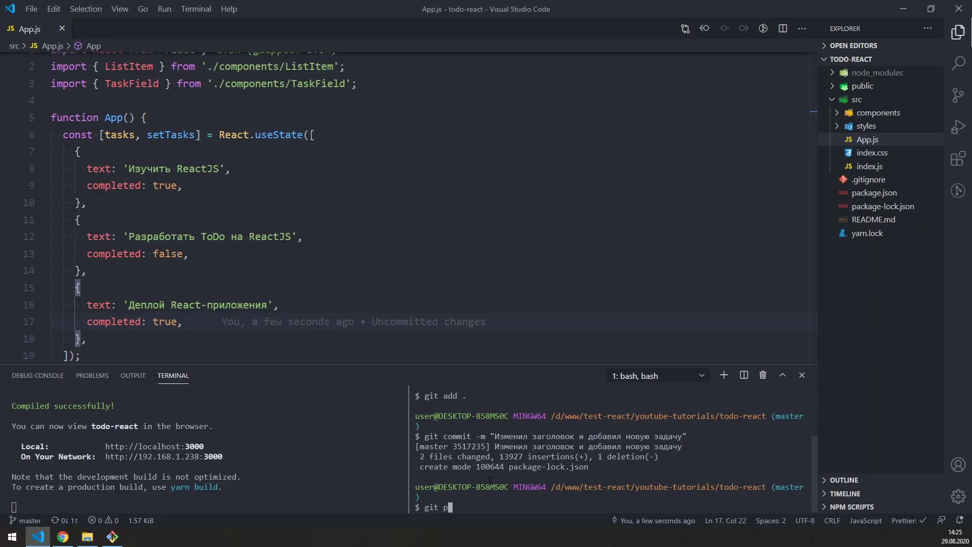
text(ush origin master)
key(Return)
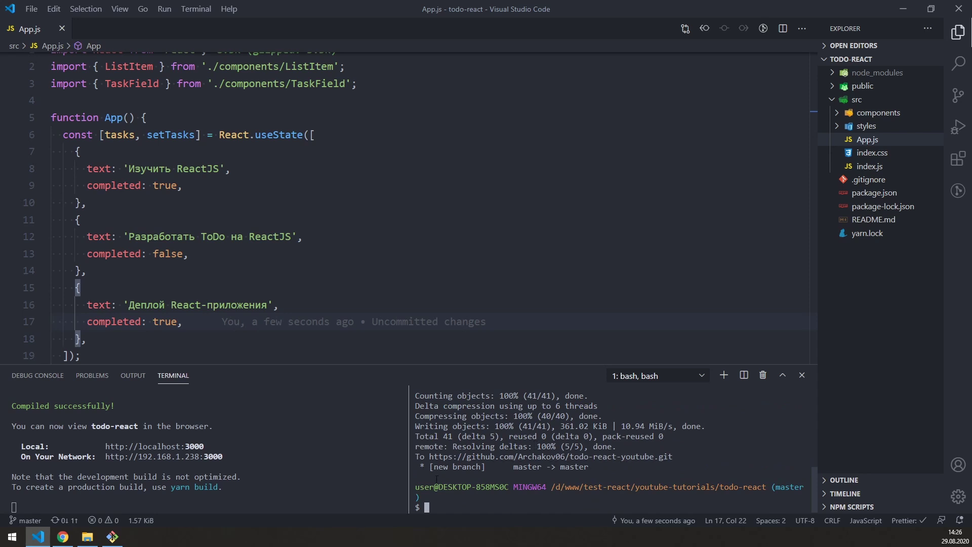
drag(431, 456, 672, 457)
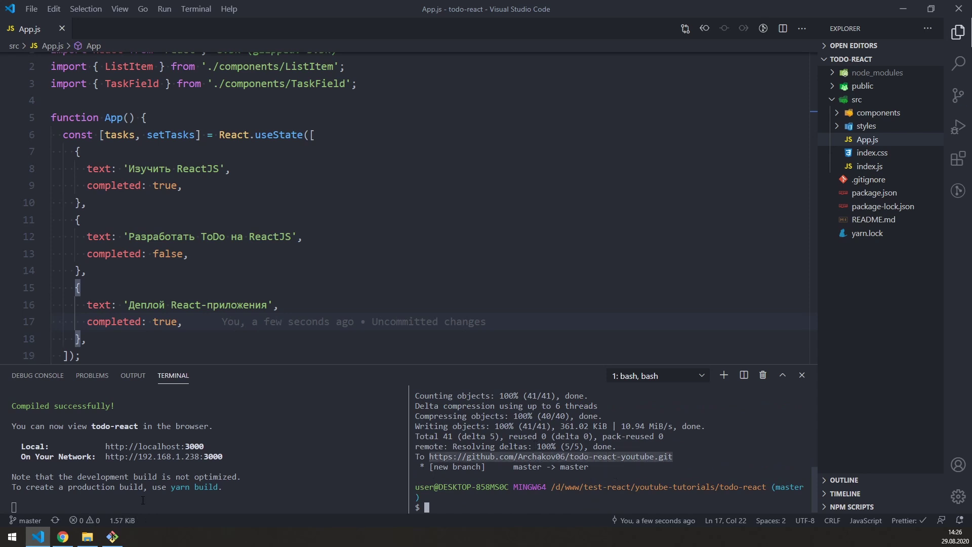
click(63, 537)
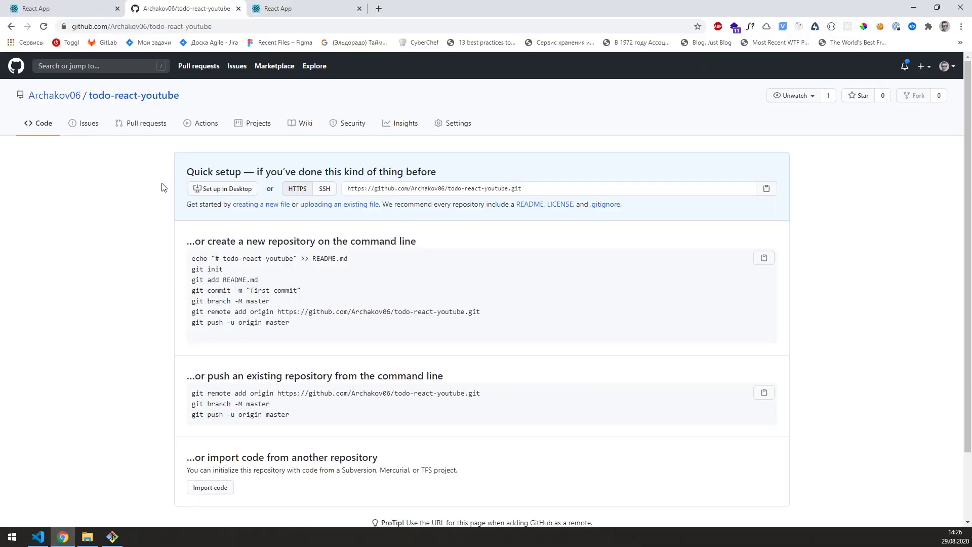
Step: Reload the todo-react-youtube page and scroll through the pushed files and README
click(44, 27)
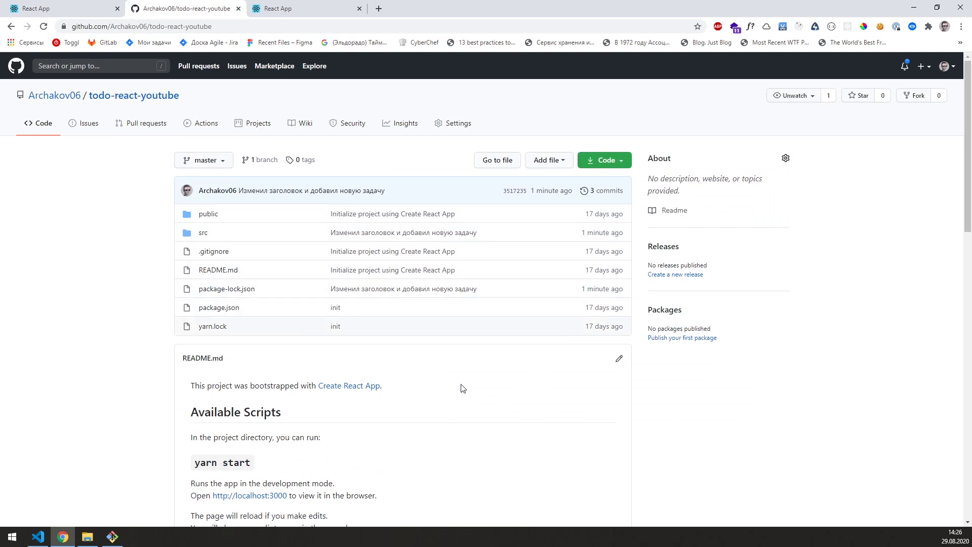
scroll(379, 341, down, 8)
scroll(319, 319, up, 5)
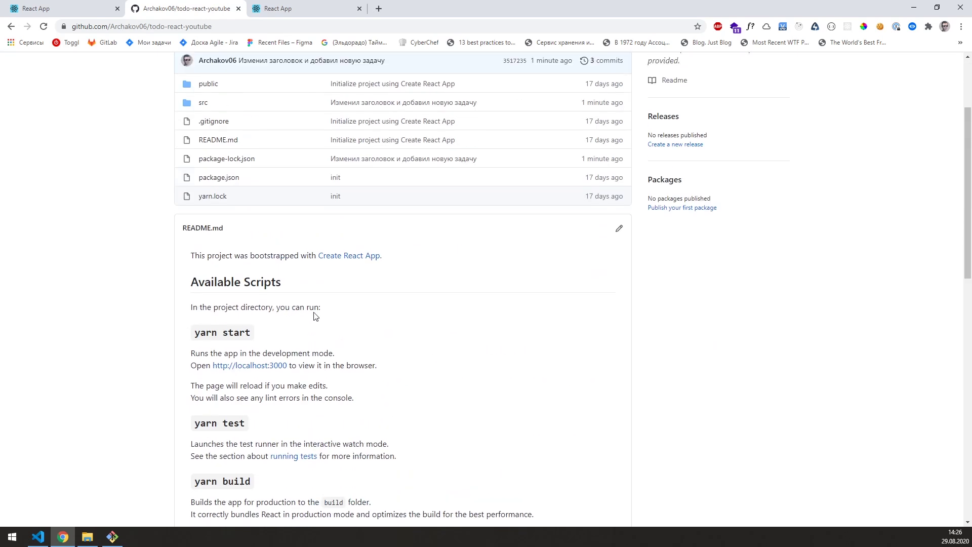
scroll(319, 319, up, 3)
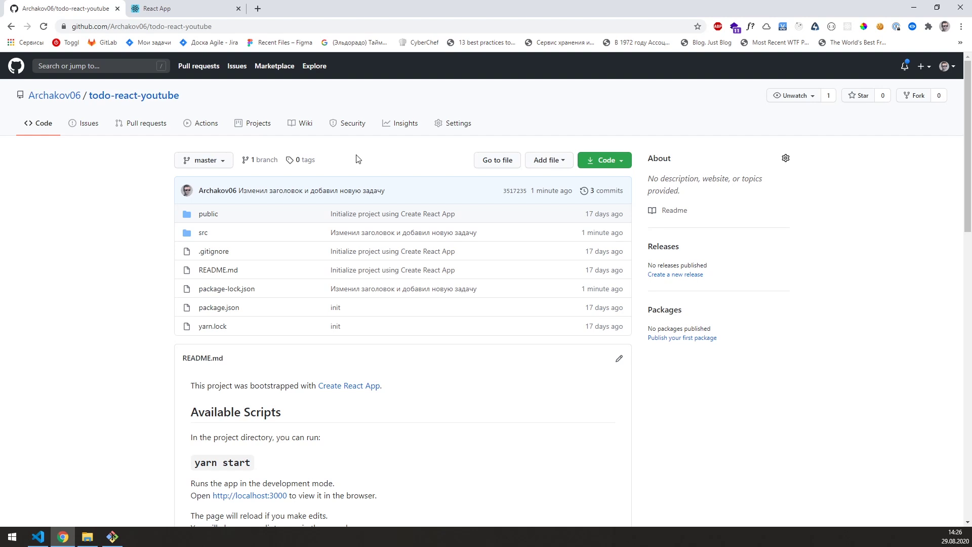
Step: Search for Vercel in a new tab and log into the existing account through GitHub
click(257, 9)
text(verc)
key(Return)
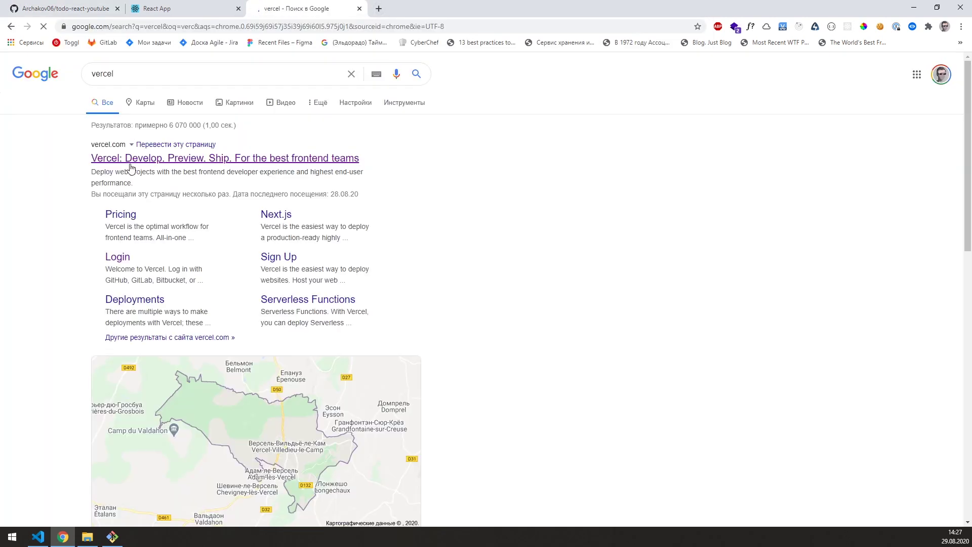
click(136, 161)
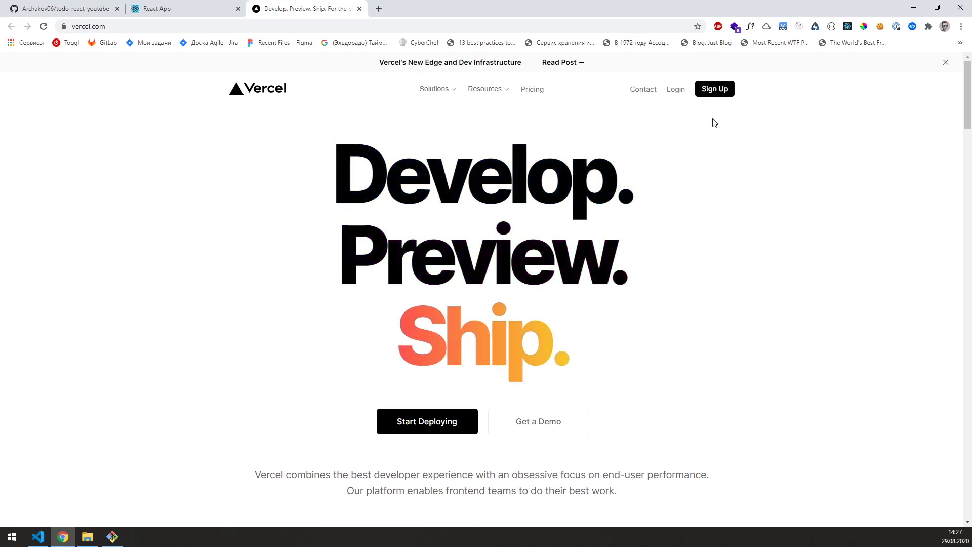
click(714, 89)
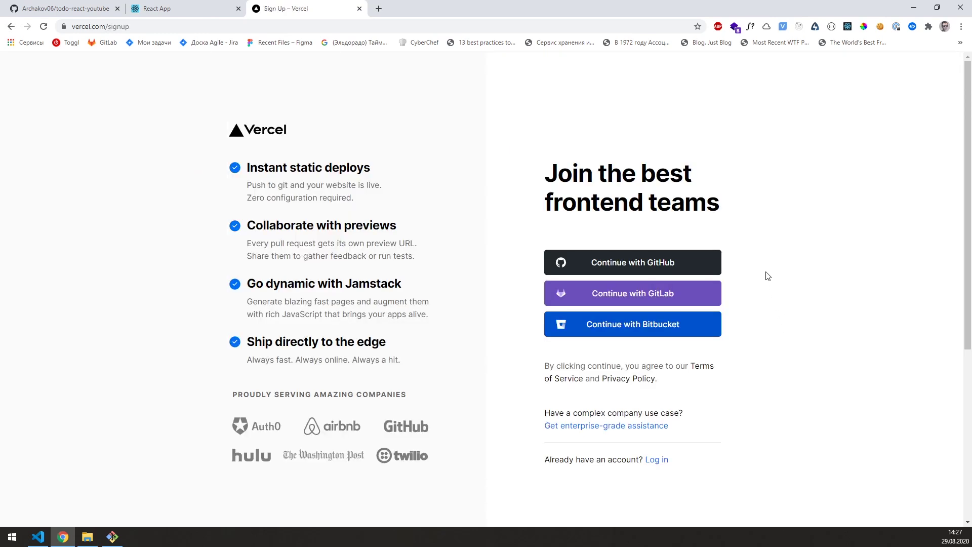
click(712, 264)
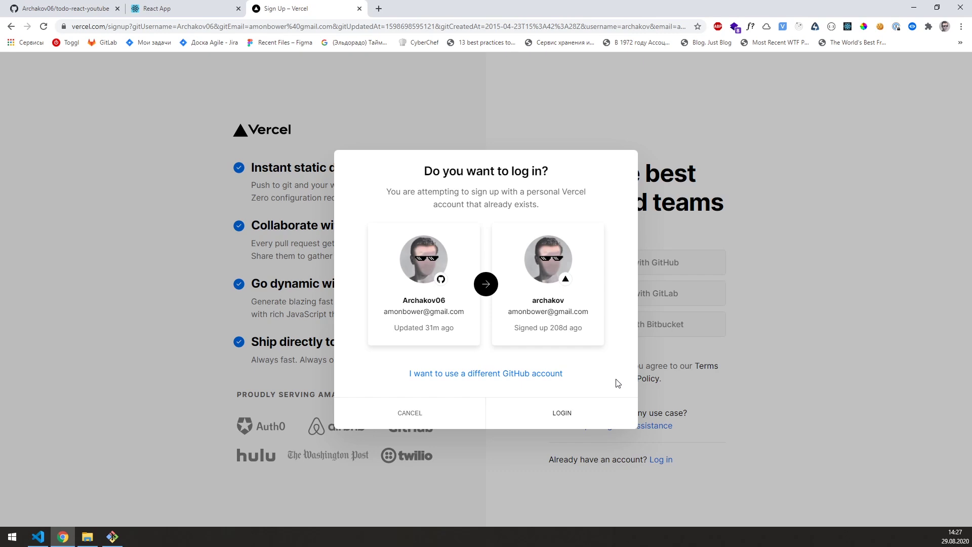
click(574, 416)
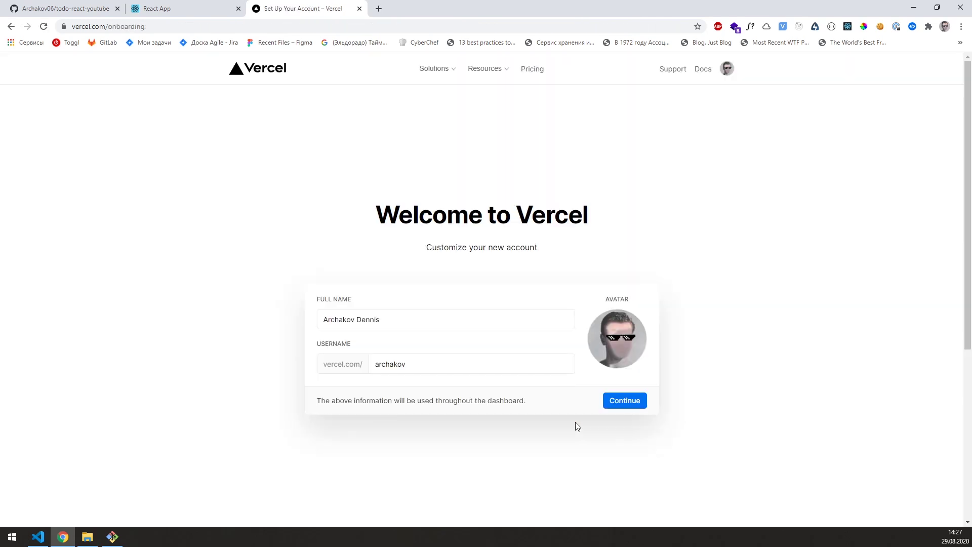
click(621, 399)
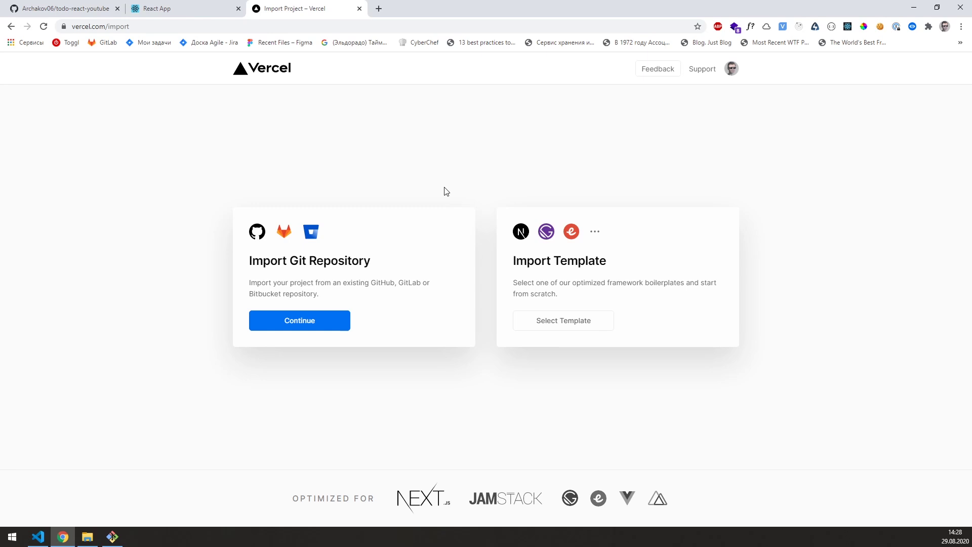
Step: Copy the todo-react-youtube clone URL from GitHub's Code dropdown
click(66, 9)
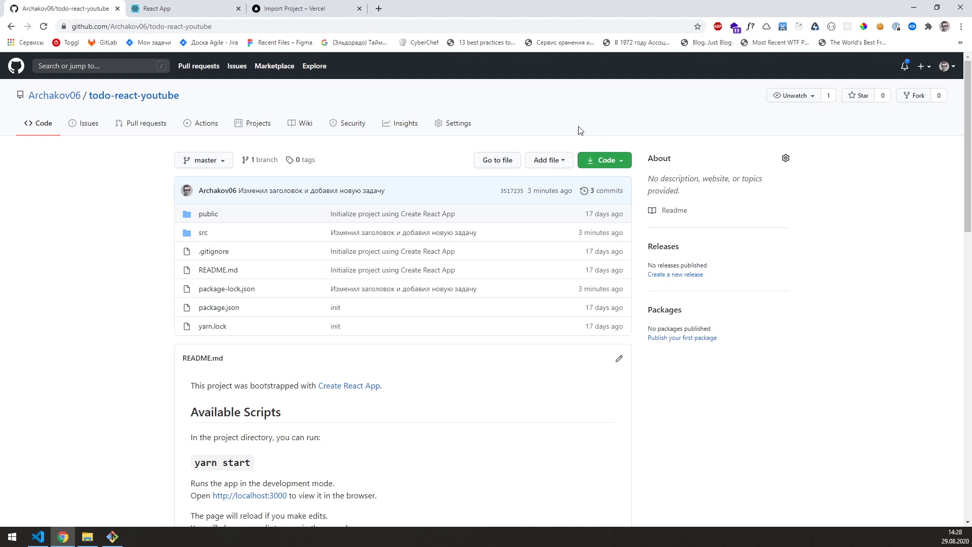
click(603, 160)
click(613, 216)
click(83, 28)
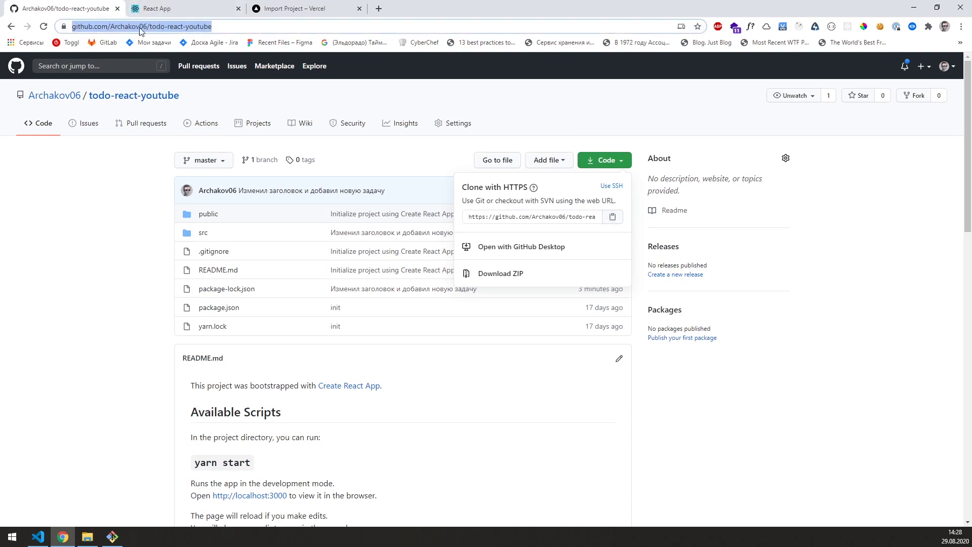
Step: Paste the clone URL into Vercel's Import Git Repository field and continue
click(269, 12)
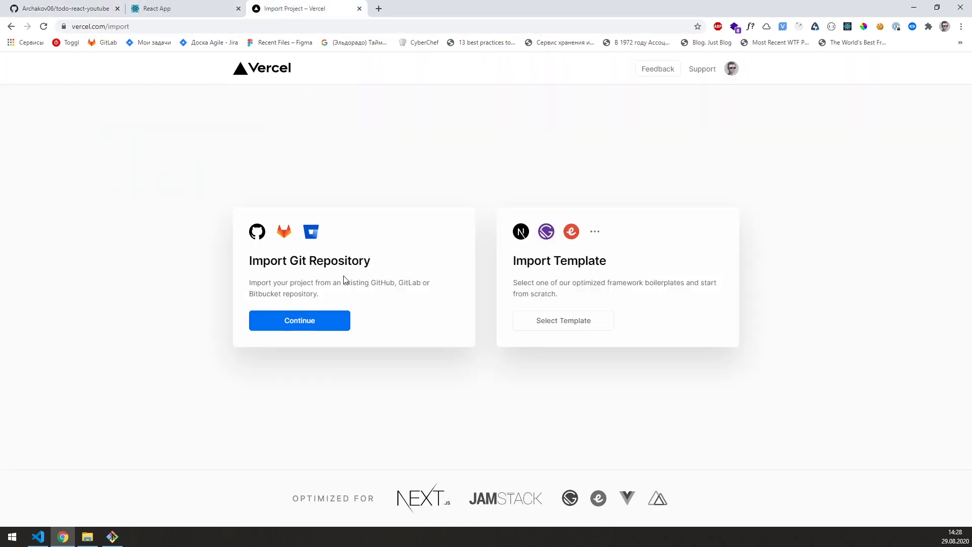
click(305, 328)
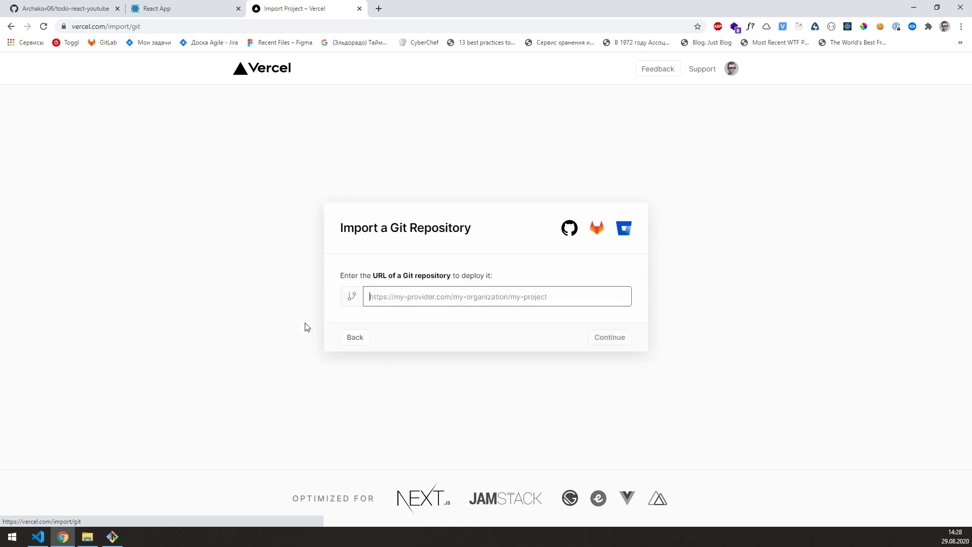
right_click(406, 300)
click(440, 375)
drag(556, 297, 368, 297)
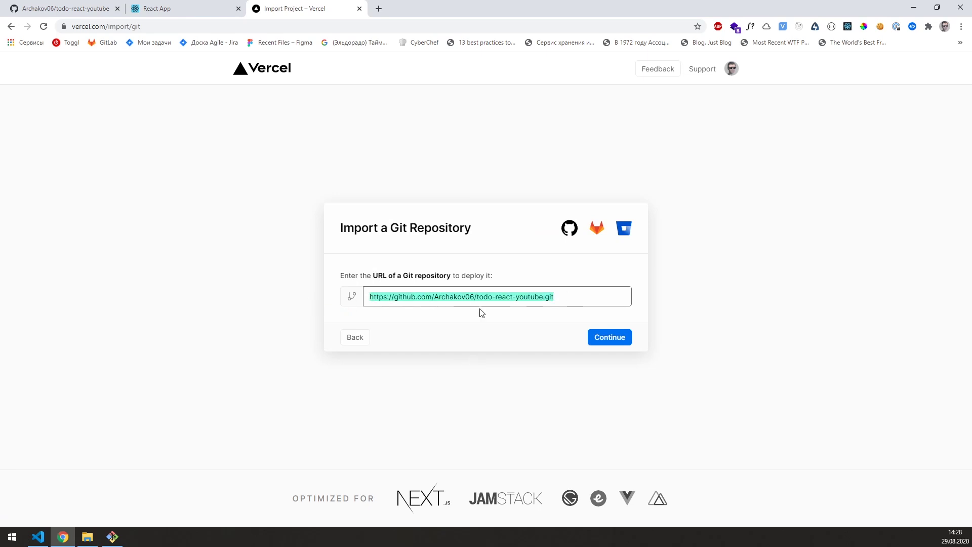
click(560, 319)
click(595, 338)
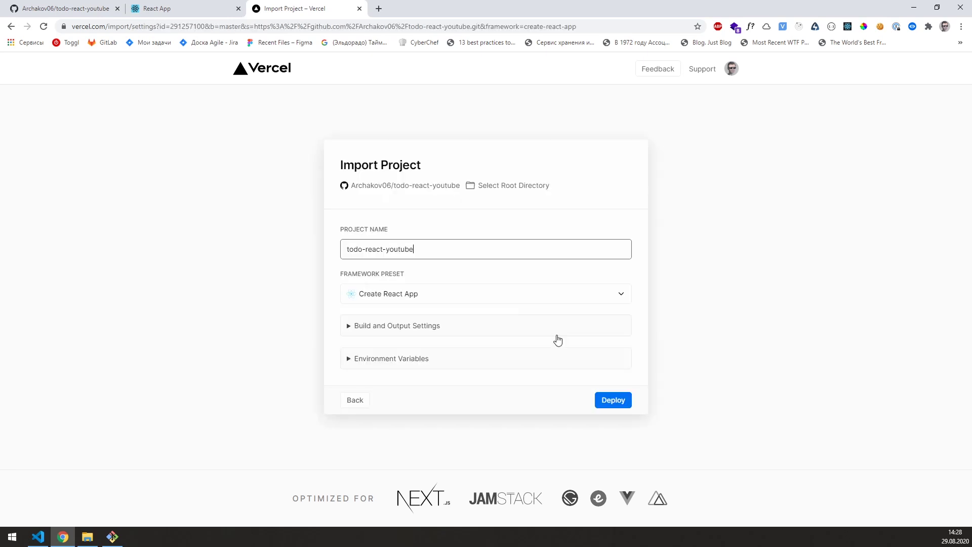
Step: Deploy todo-react-youtube on Vercel and open the live app at todo-react-youtube.vercel.app
drag(415, 249, 346, 249)
click(523, 430)
click(605, 399)
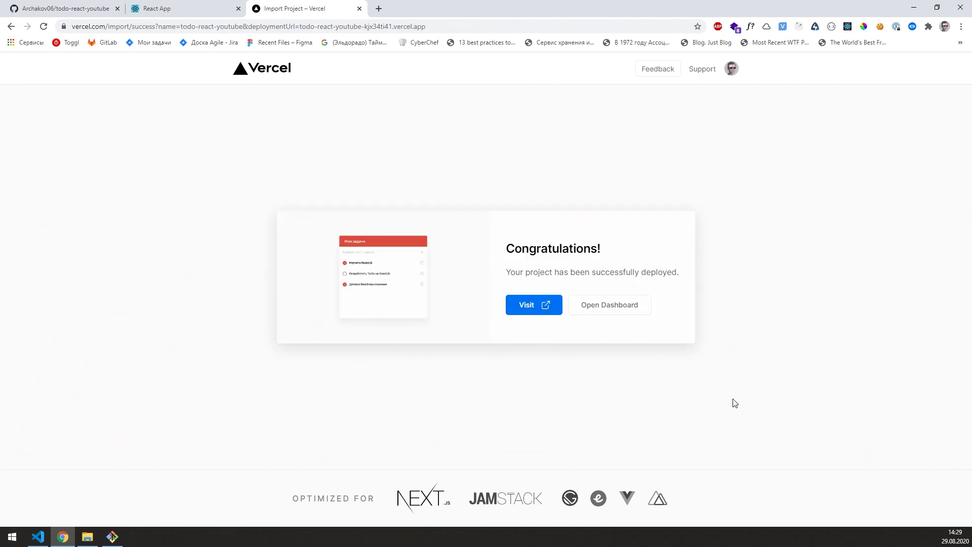
click(530, 309)
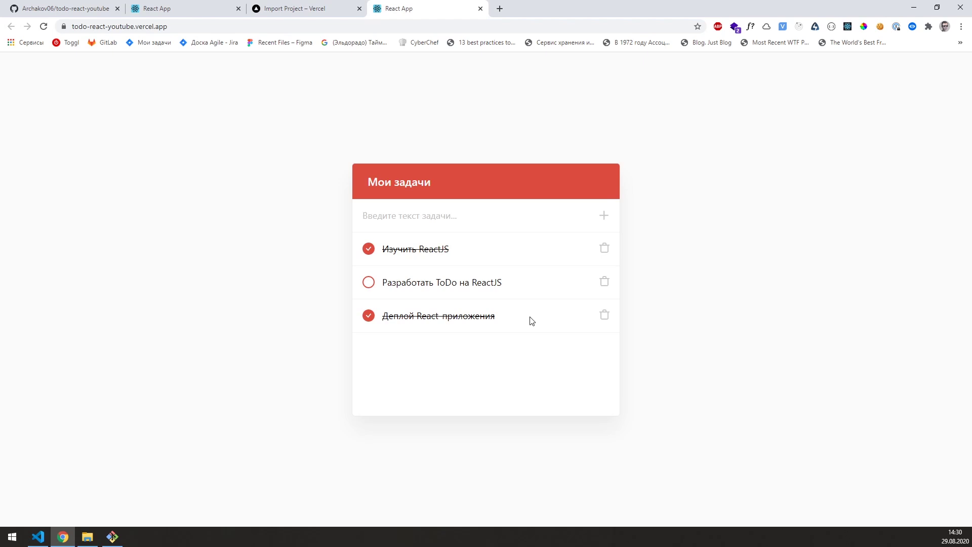
Step: Toggle the deployed app's task checkboxes on and off to test completion
drag(169, 26, 58, 35)
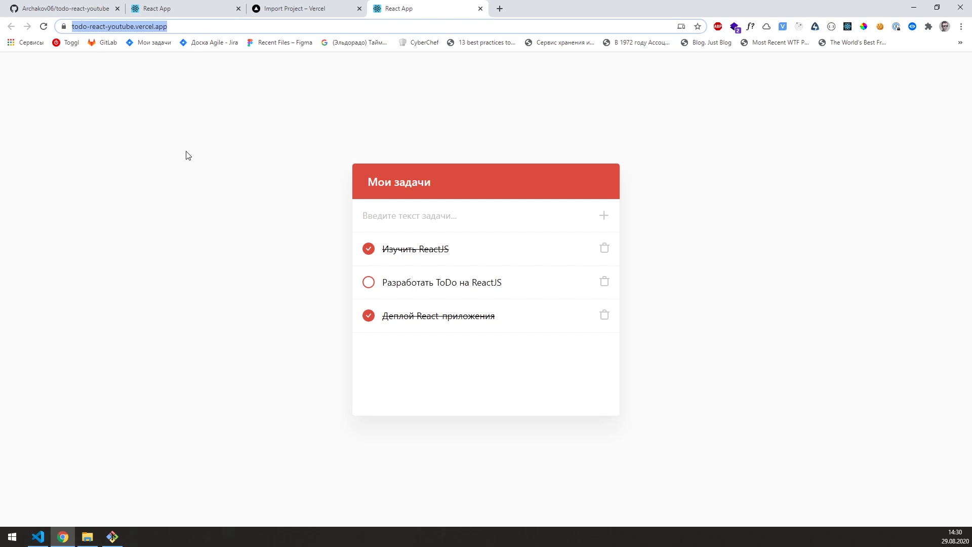
click(369, 283)
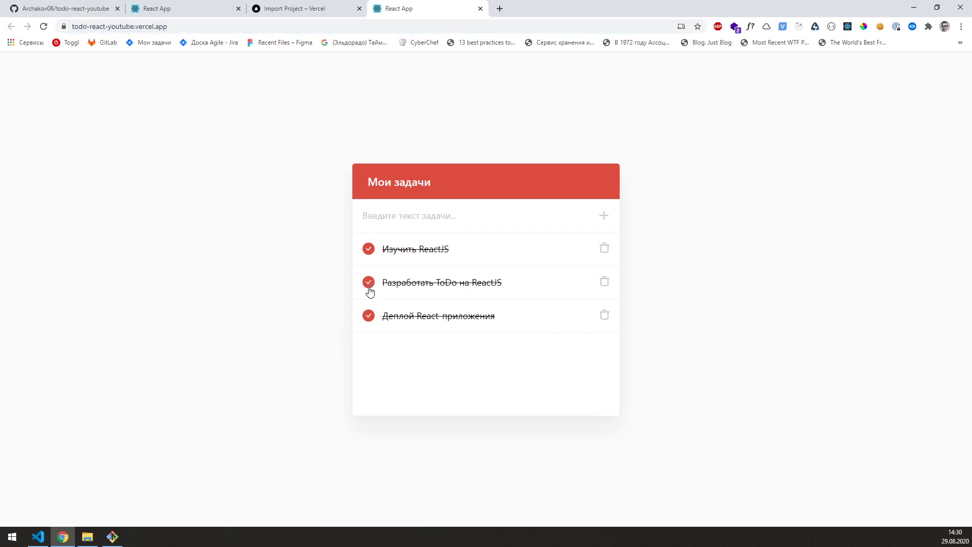
click(368, 316)
click(368, 282)
click(369, 249)
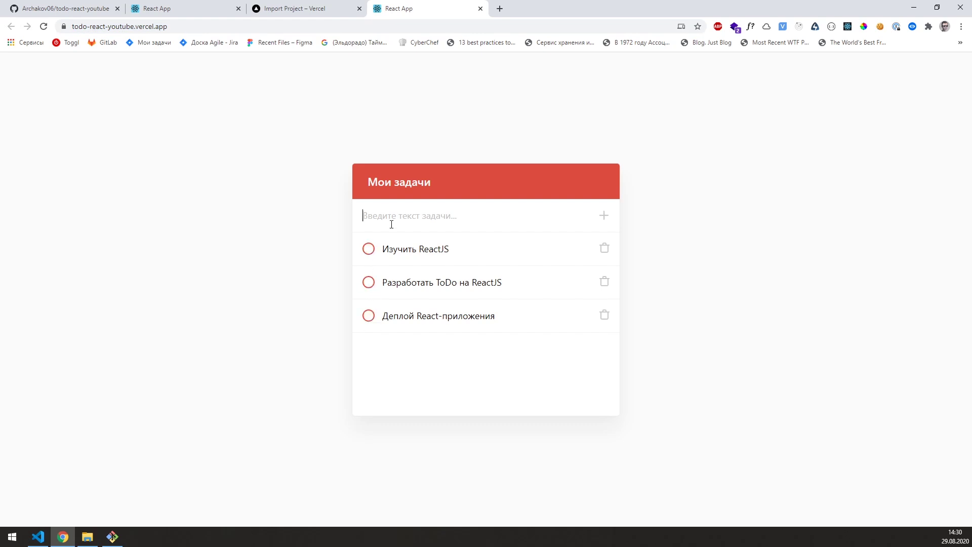
Step: Add a test task 'тест', delete it, then return to the localhost:3000 tab
click(392, 224)
text(тест)
click(604, 215)
click(604, 348)
click(531, 82)
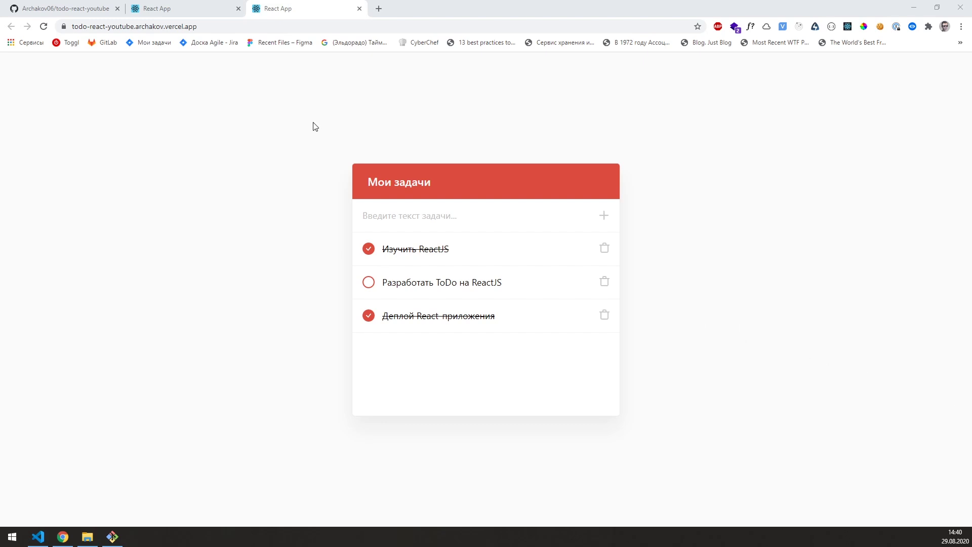
click(189, 9)
click(61, 28)
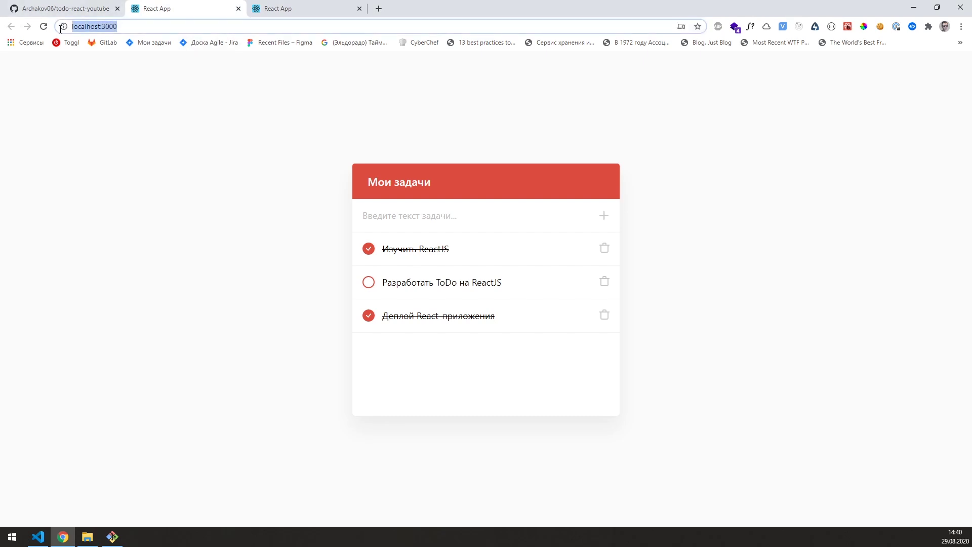
click(44, 542)
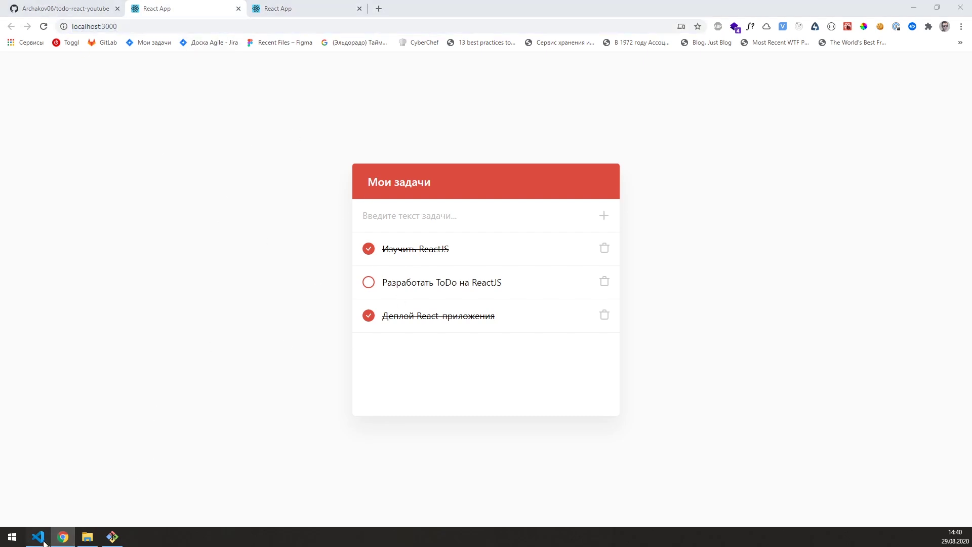
Step: Duplicate the last task object in App.js below itself
click(137, 339)
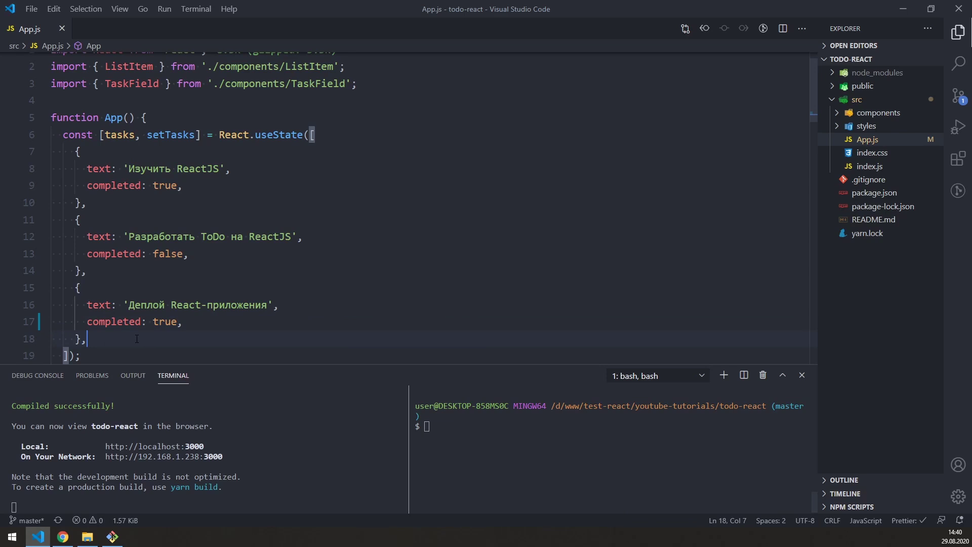
shift+click(77, 289)
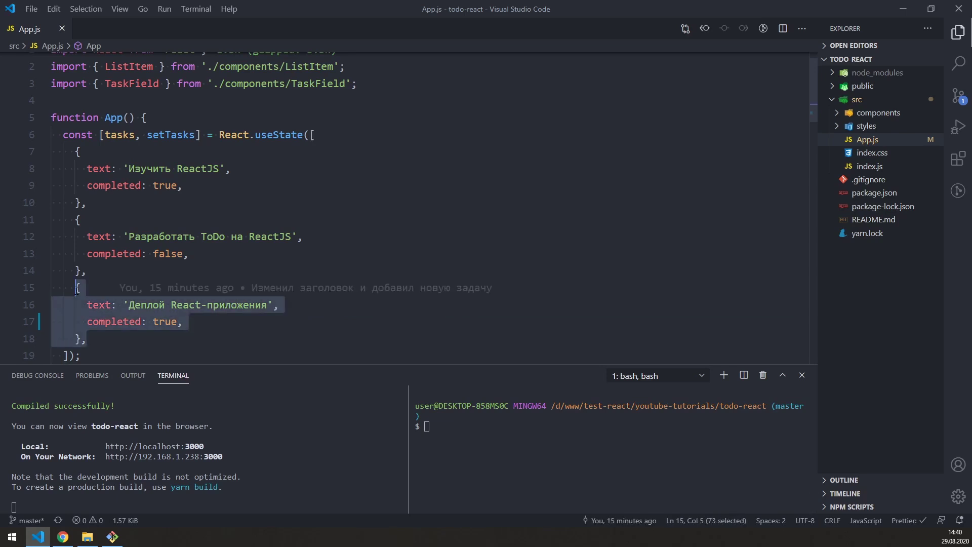
key(ctrl+c)
key(Right)
key(Return)
key(ctrl+v)
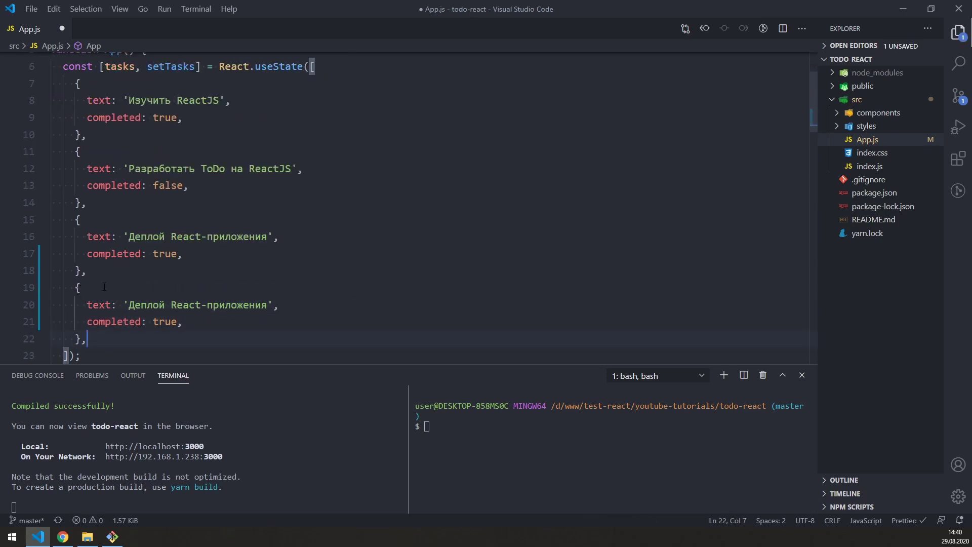
Step: Change the copy's text to 'Проверка автоматической сборки', set completed to false, and save
drag(128, 305, 267, 305)
text(П)
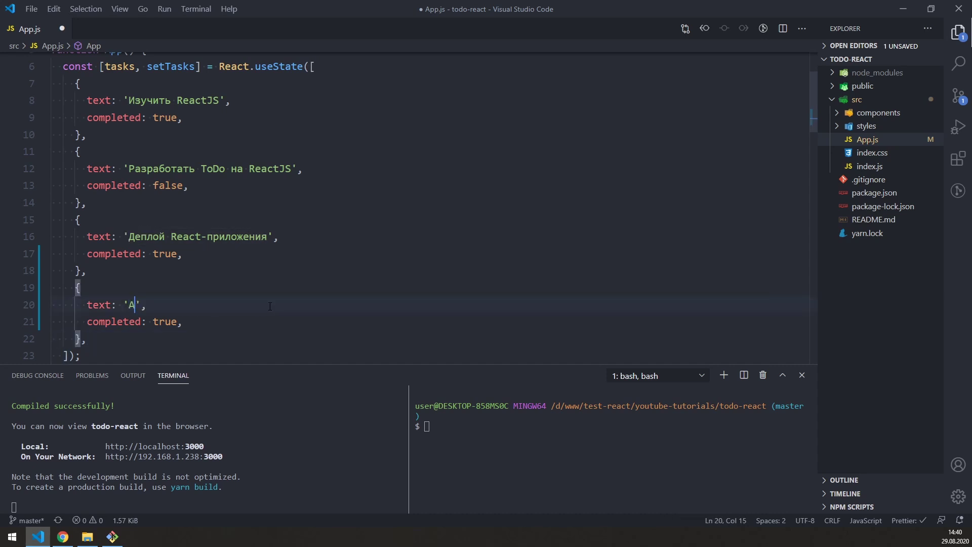
text(роверка автома)
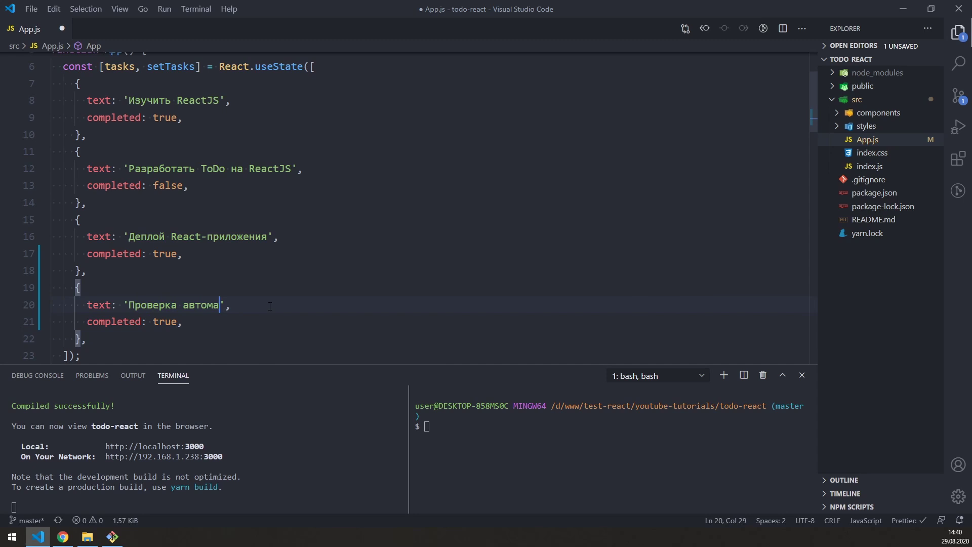
text(тической сборки)
click(170, 323)
key(End)
double_click(171, 324)
text(false)
key(ctrl+s)
key(alt+Tab)
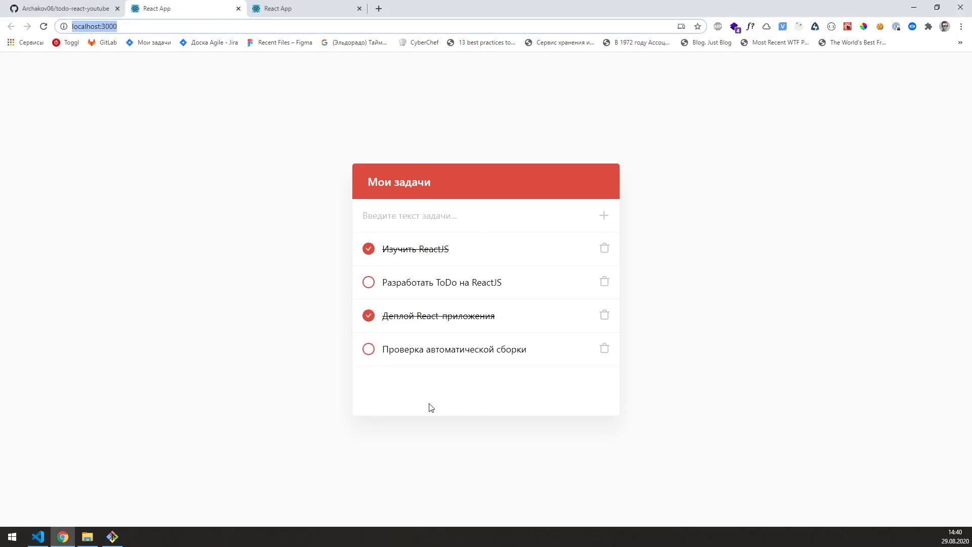
Step: Reload the deployed Vercel app and see it still lists only three tasks
click(391, 353)
click(273, 10)
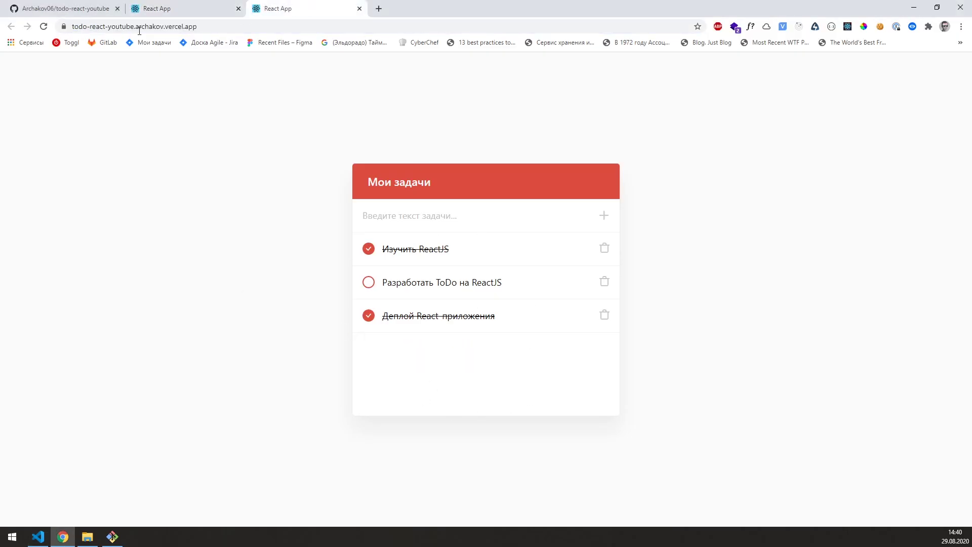
click(57, 28)
click(44, 26)
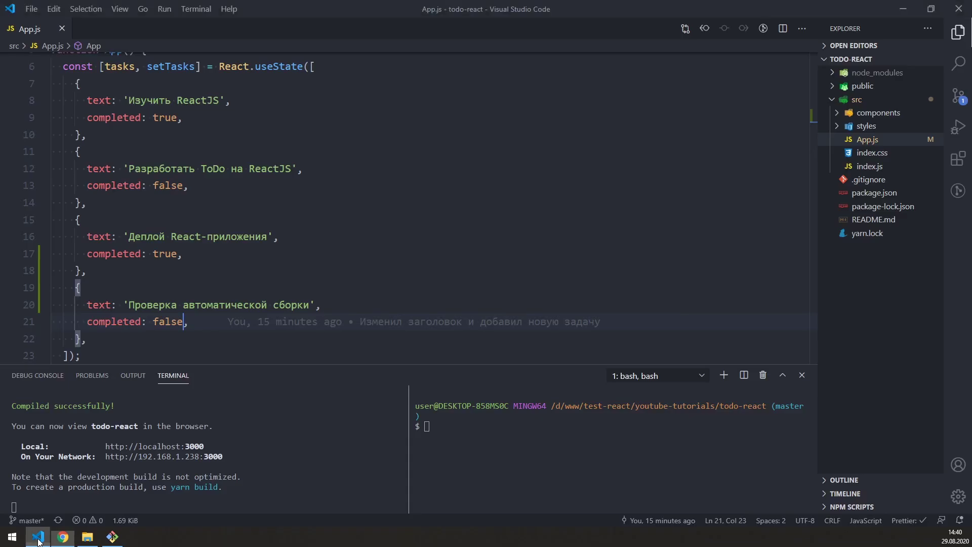
click(33, 540)
click(63, 537)
click(177, 8)
click(293, 4)
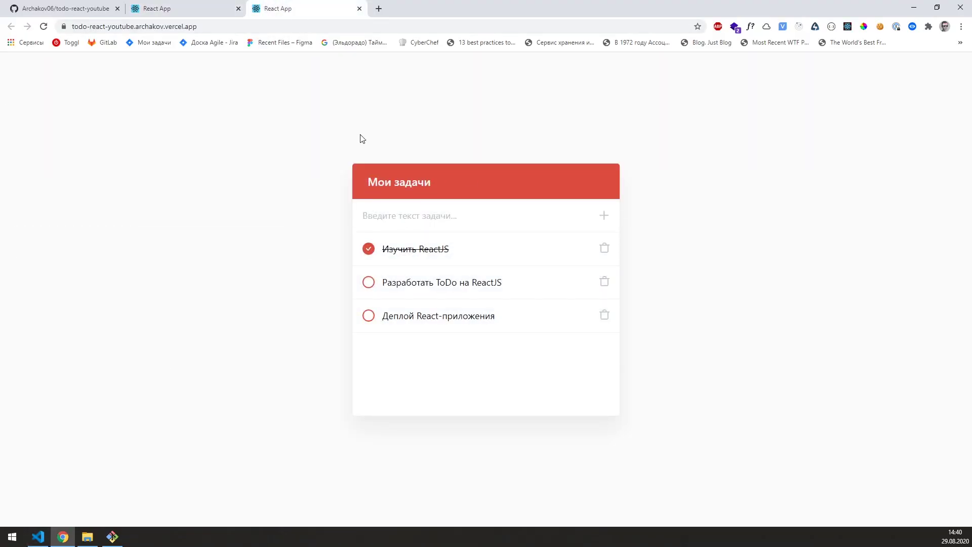
click(44, 26)
Step: Reload the localhost:3000 app showing the new task, then return to the Vercel tab
click(167, 9)
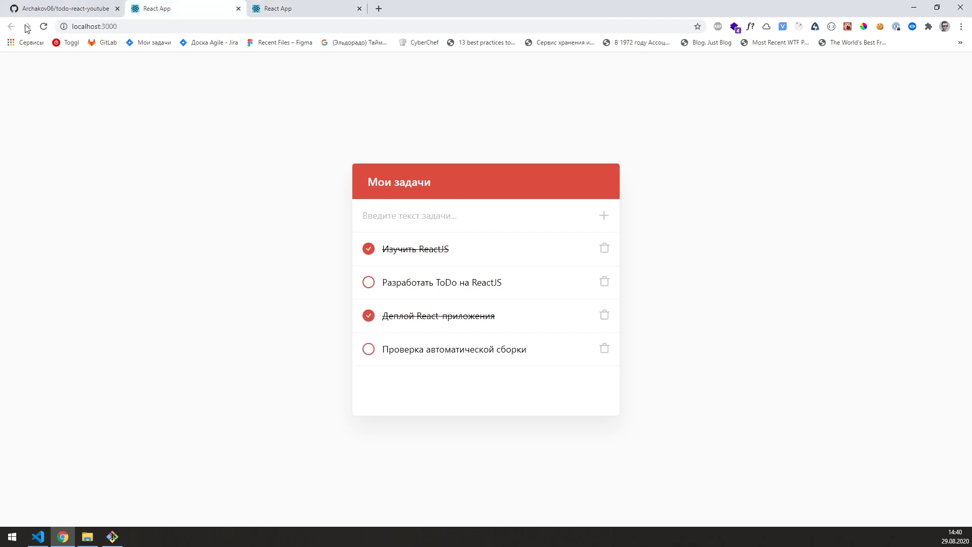
click(107, 26)
key(Return)
click(340, 6)
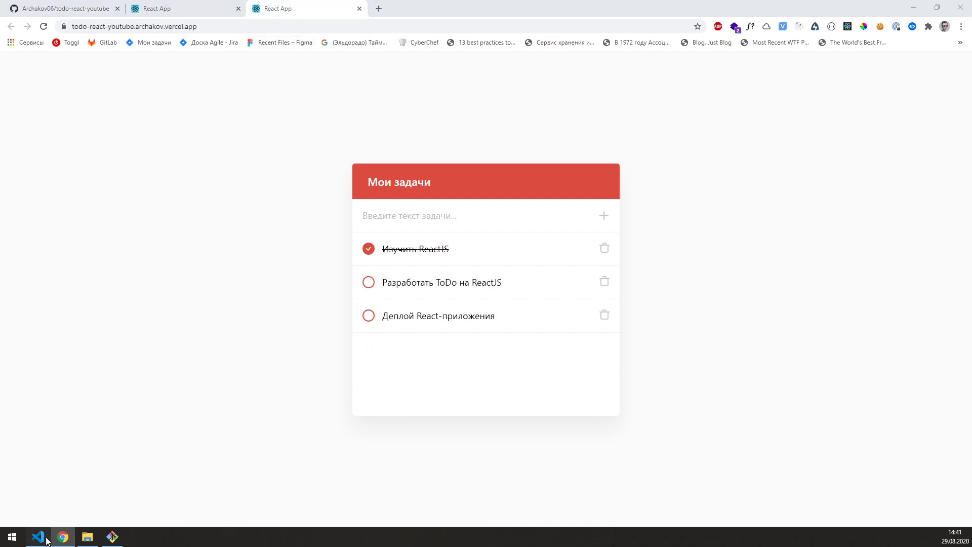
Step: Run git add ., commit as 'добавил новую задачу', and push to origin master
click(46, 540)
click(510, 469)
text(git add .)
key(Return)
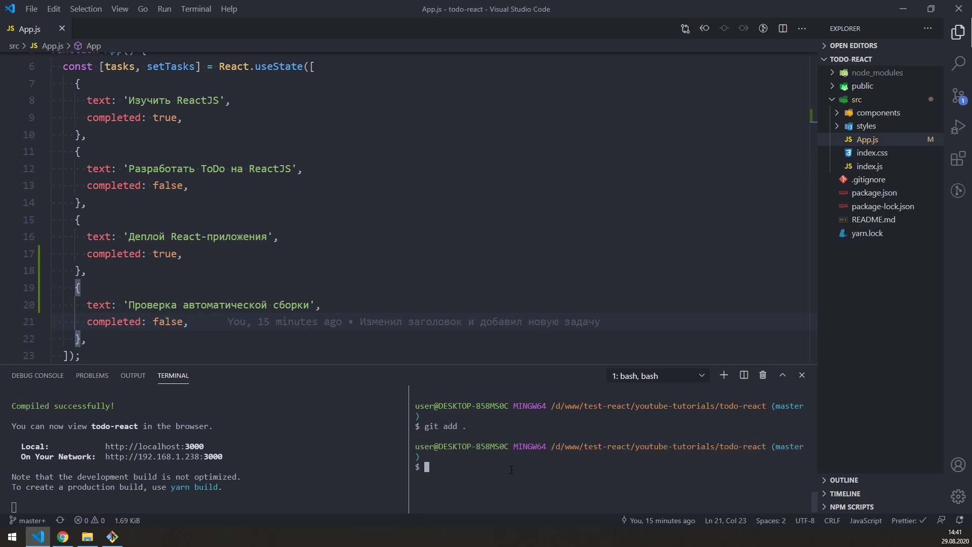
text(git commit -m ")
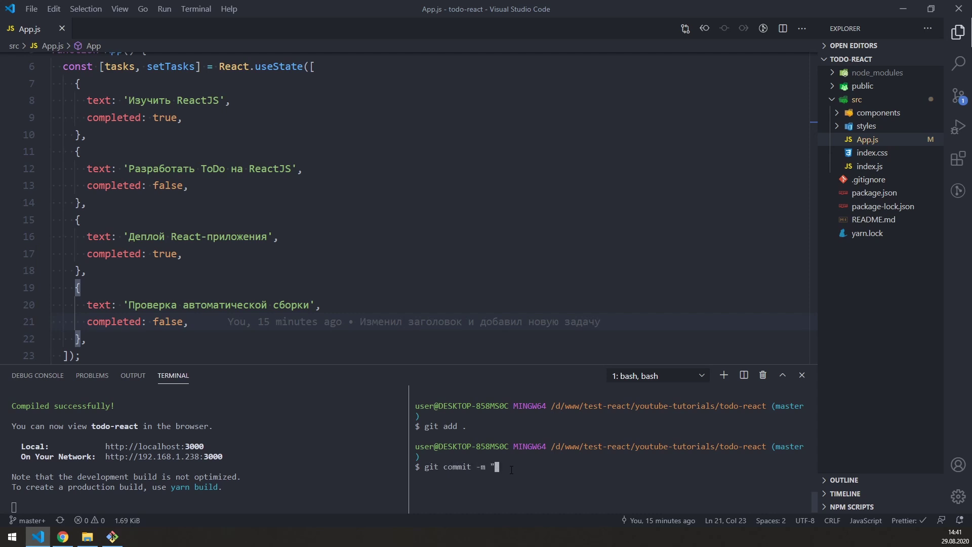
text(добавил новую задачу")
key(Return)
text(git pu)
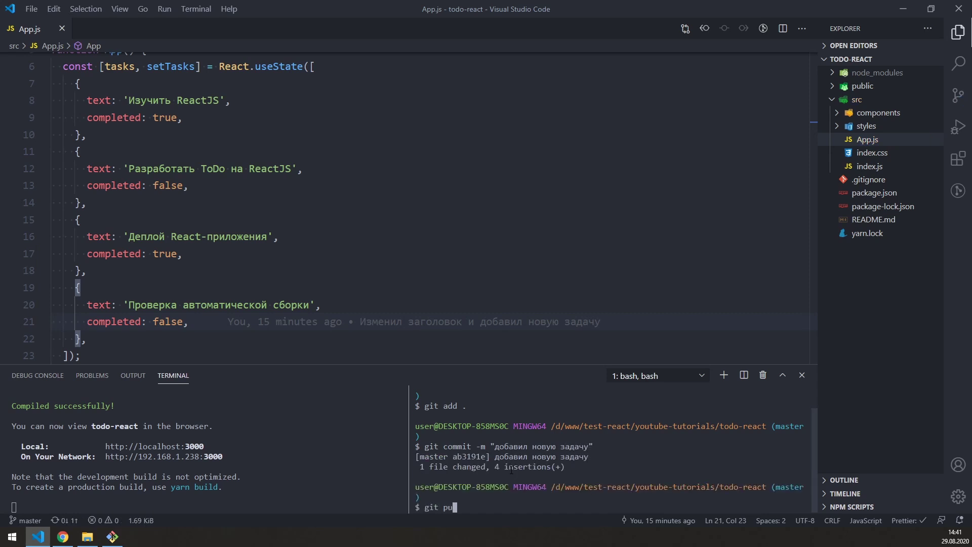
text(sh origin master)
key(Return)
click(71, 535)
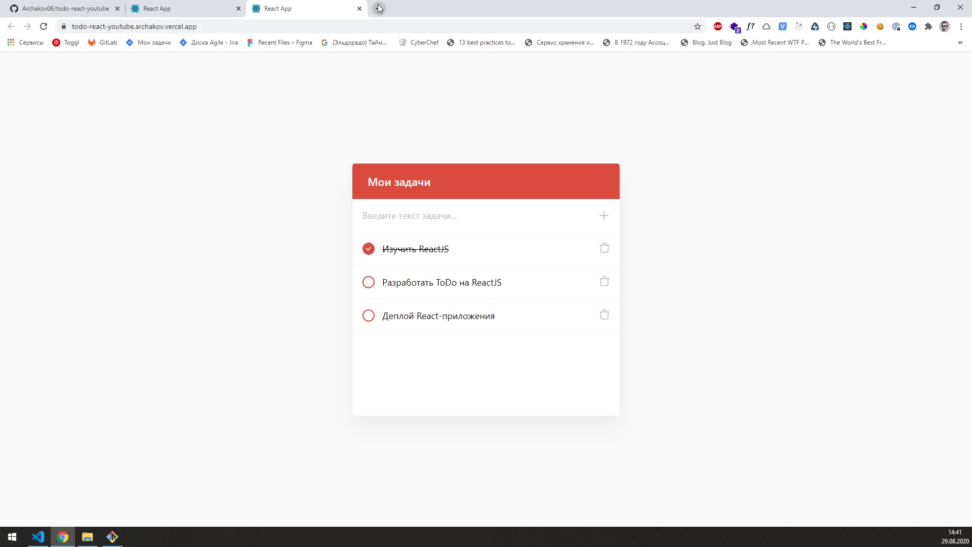
Step: Reload the deployed app and reopen the Vercel dashboard to check the latest deployment
click(43, 27)
key(ctrl+shift+t)
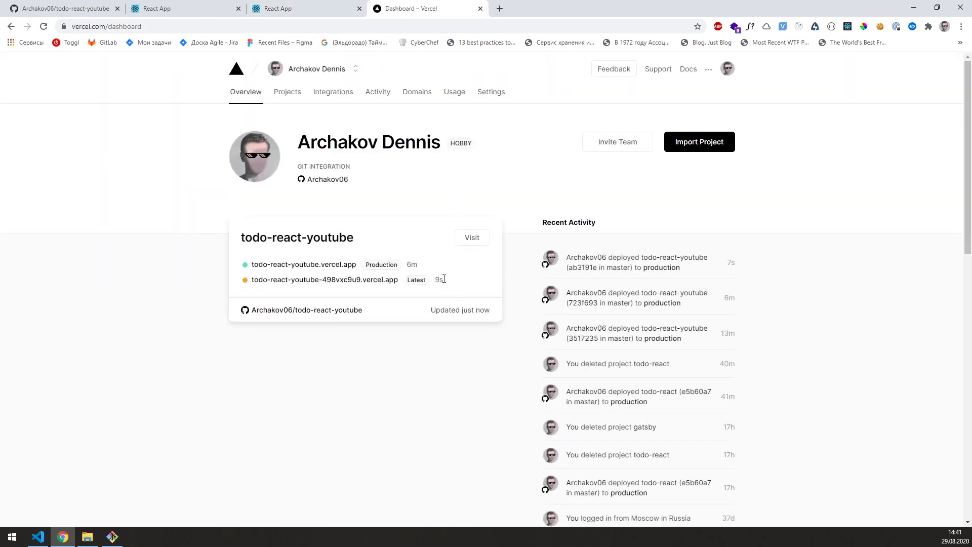
drag(435, 278, 249, 280)
click(471, 290)
Step: Refresh the deployed Vercel app and compare it against the localhost version
key(ctrl+Page_Up)
key(F5)
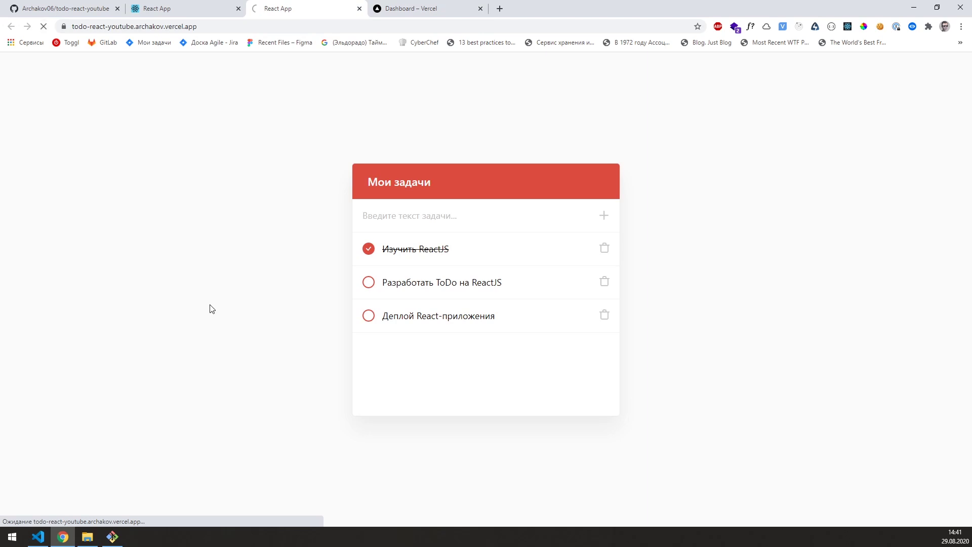
click(222, 28)
click(240, 236)
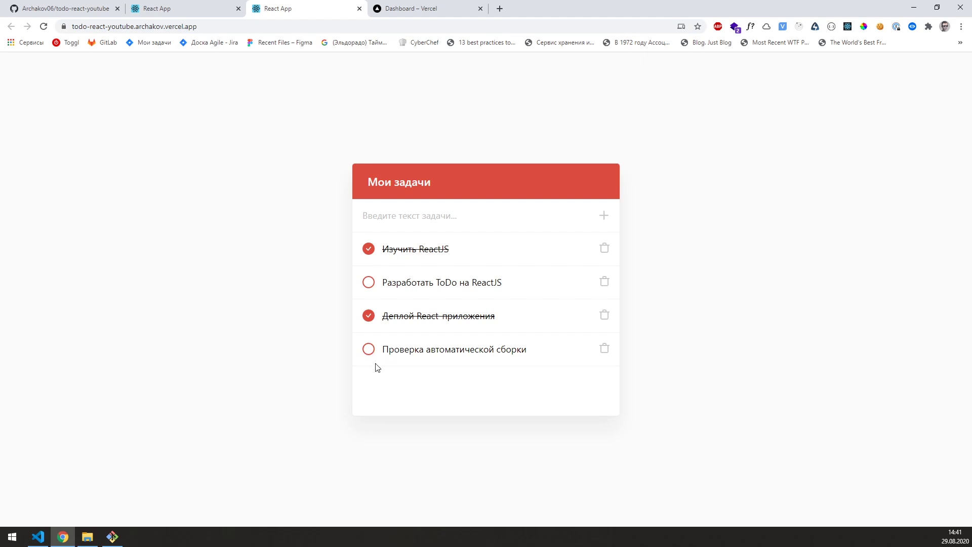
click(184, 7)
key(ctrl+Tab)
click(44, 26)
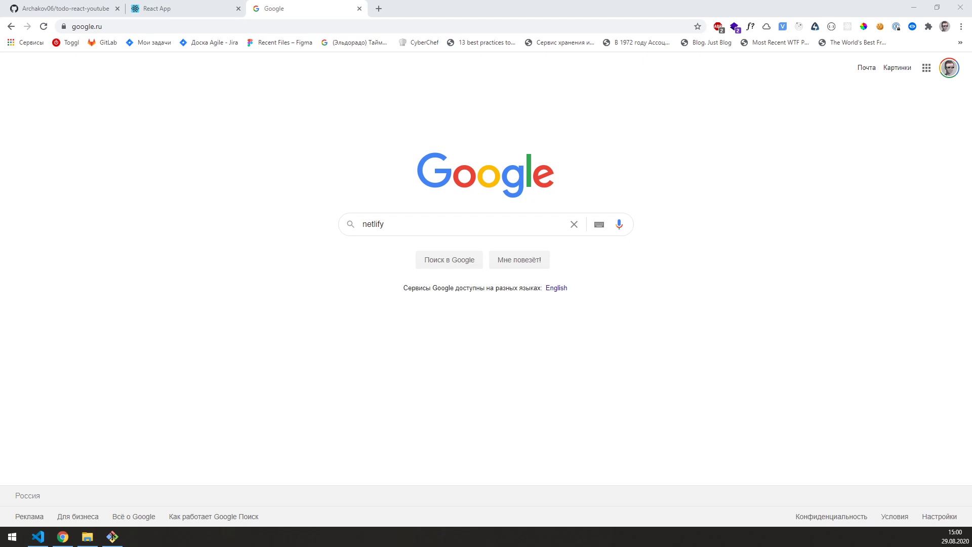
Step: Find netlify.com through Google and sign up with the GitHub account
click(460, 265)
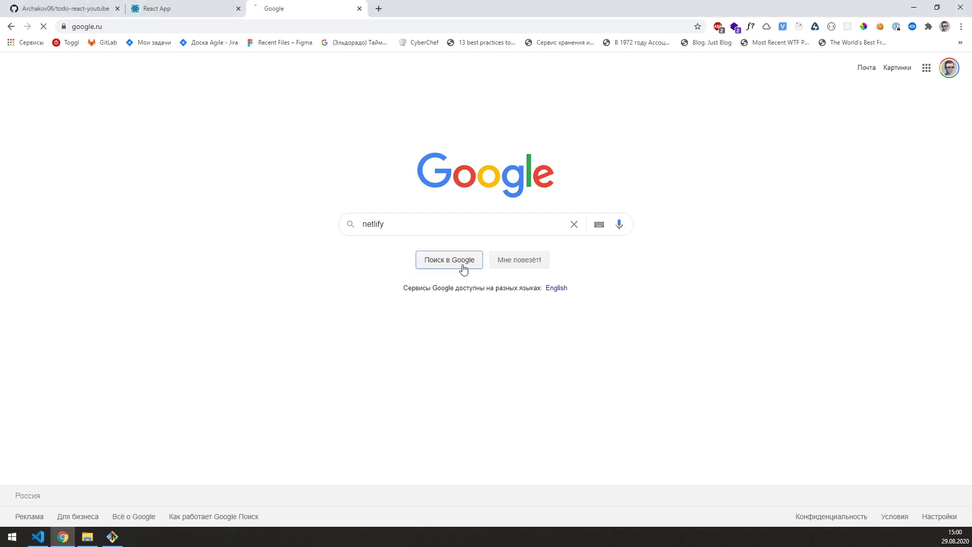
click(124, 158)
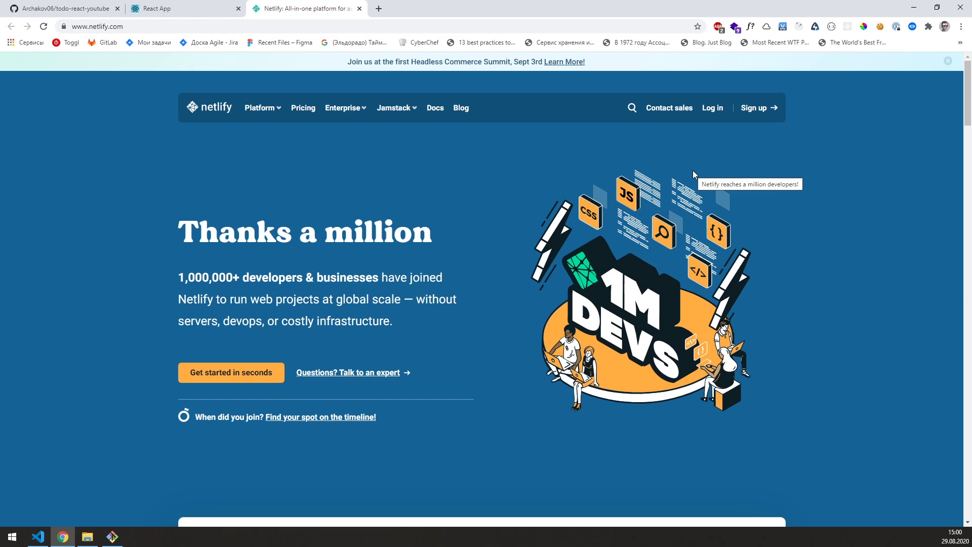
click(755, 107)
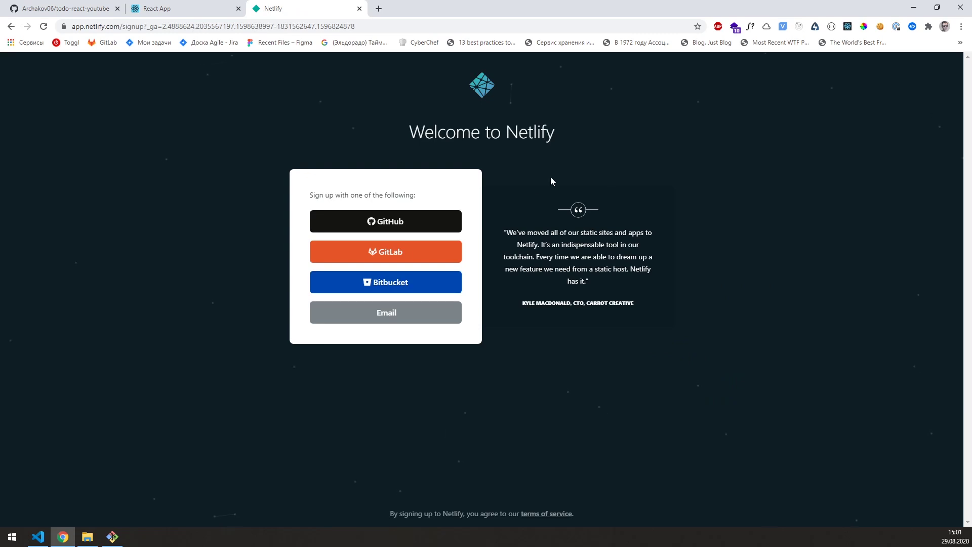
click(409, 220)
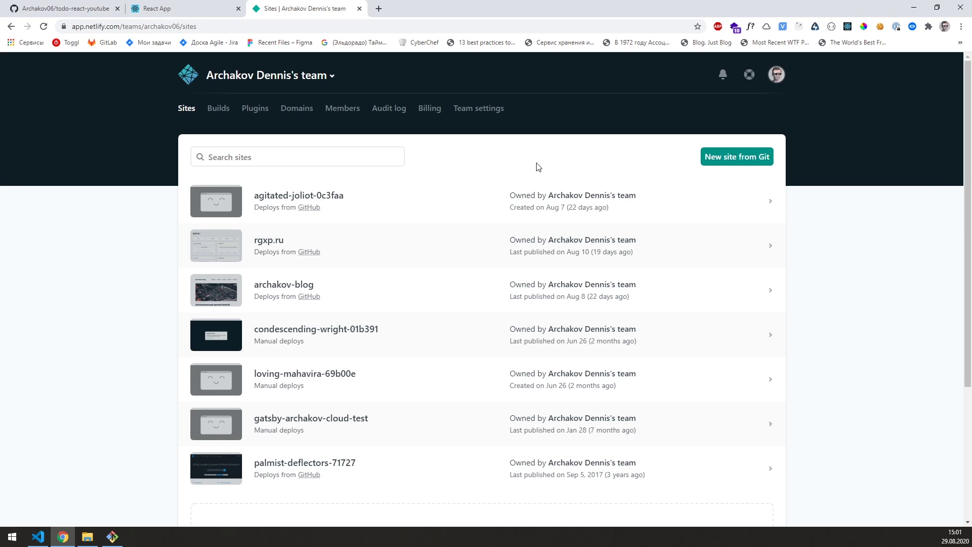
Step: Start a new Netlify site from GitHub and pick the todo-react-youtube repository by its copied name
click(713, 162)
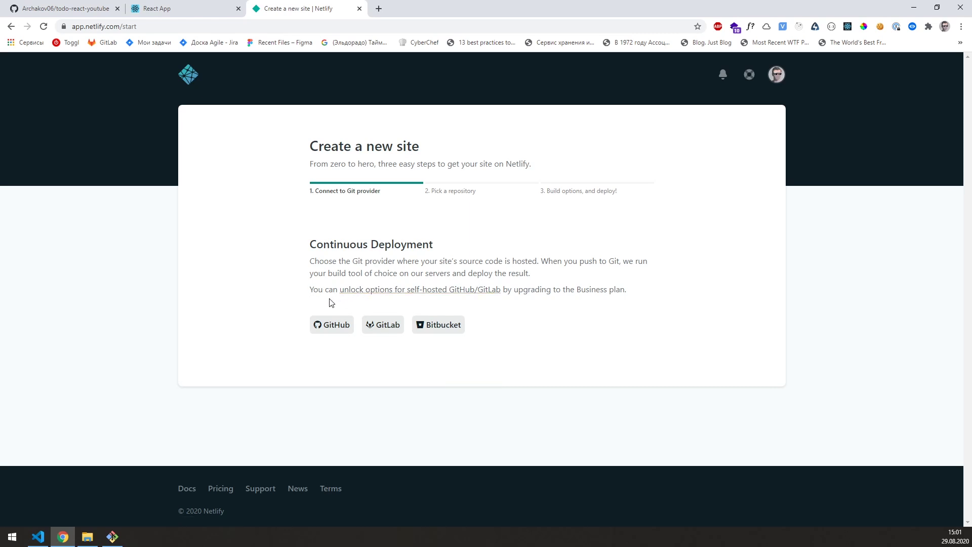
click(333, 325)
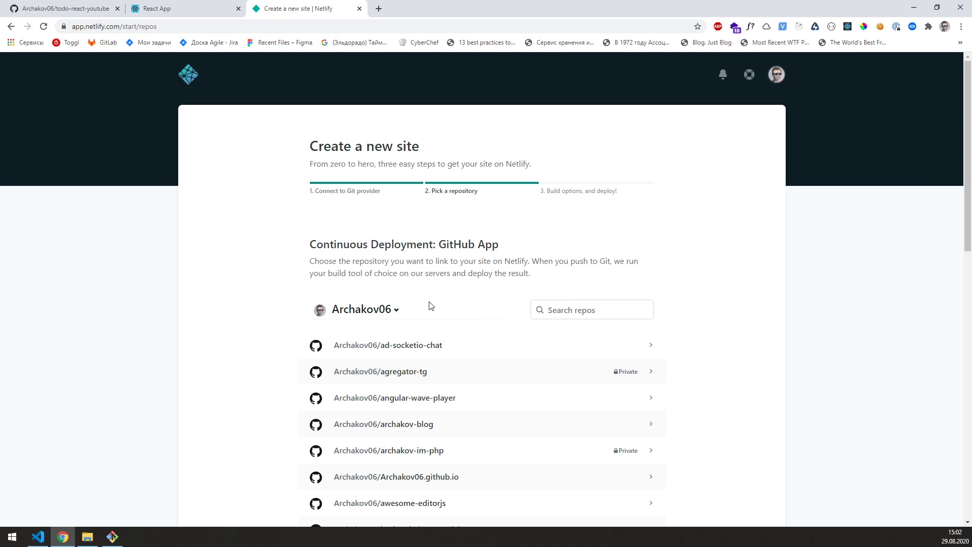
click(58, 6)
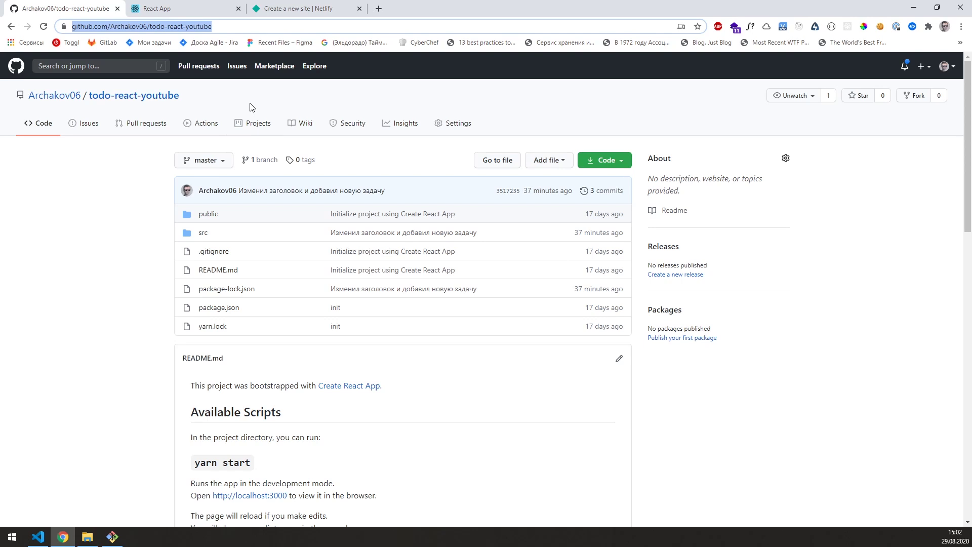
drag(209, 97, 89, 99)
key(ctrl+c)
click(326, 8)
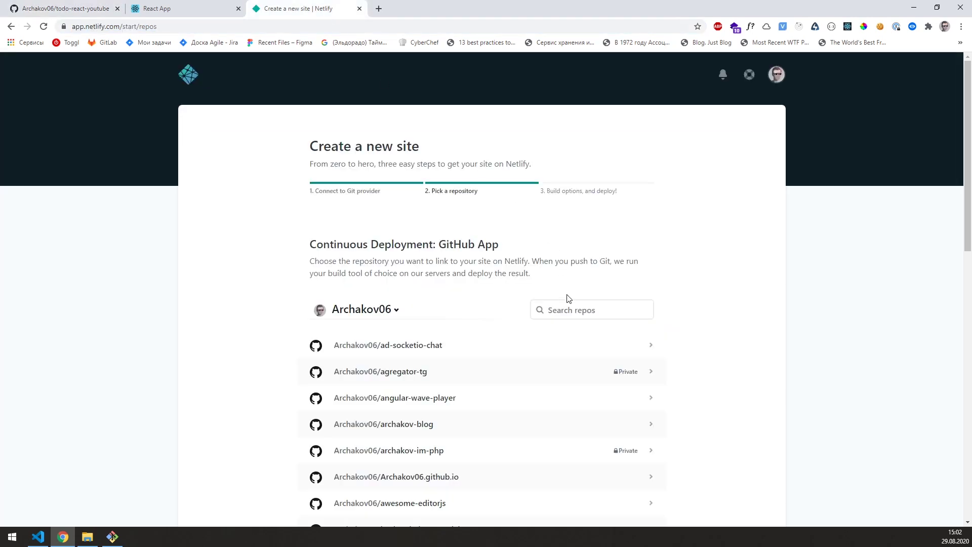
click(597, 309)
key(ctrl+v)
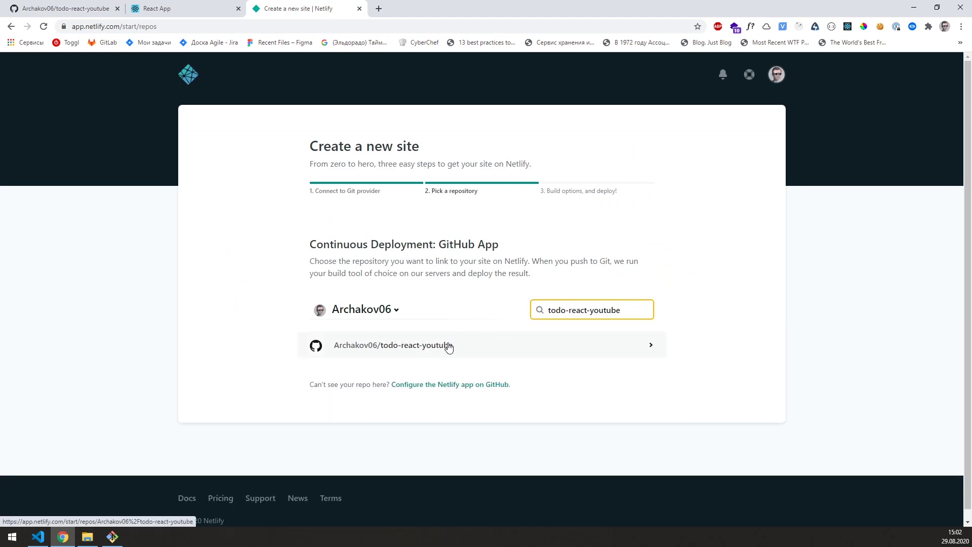
click(449, 346)
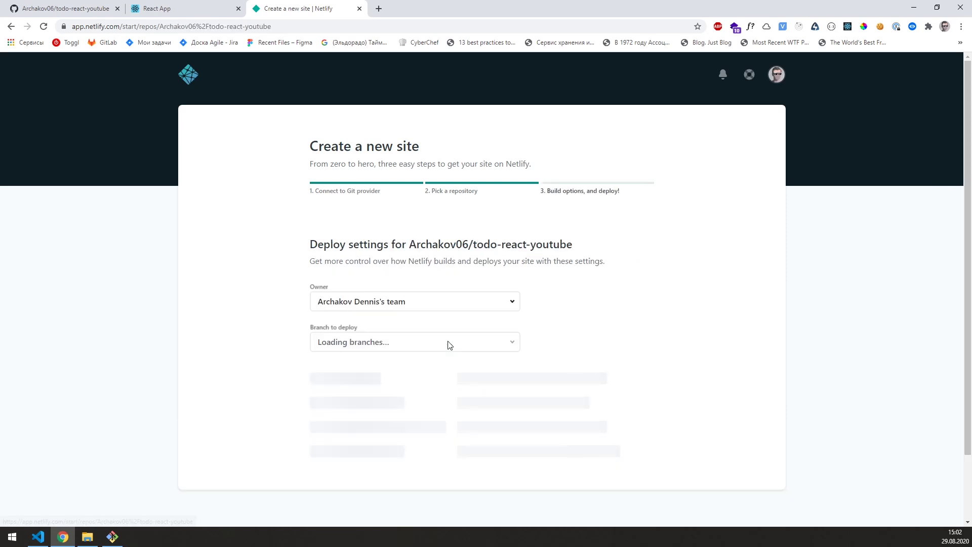
Step: Deploy the site from branch master with build command yarn build and publish directory build/
scroll(604, 326, down, 3)
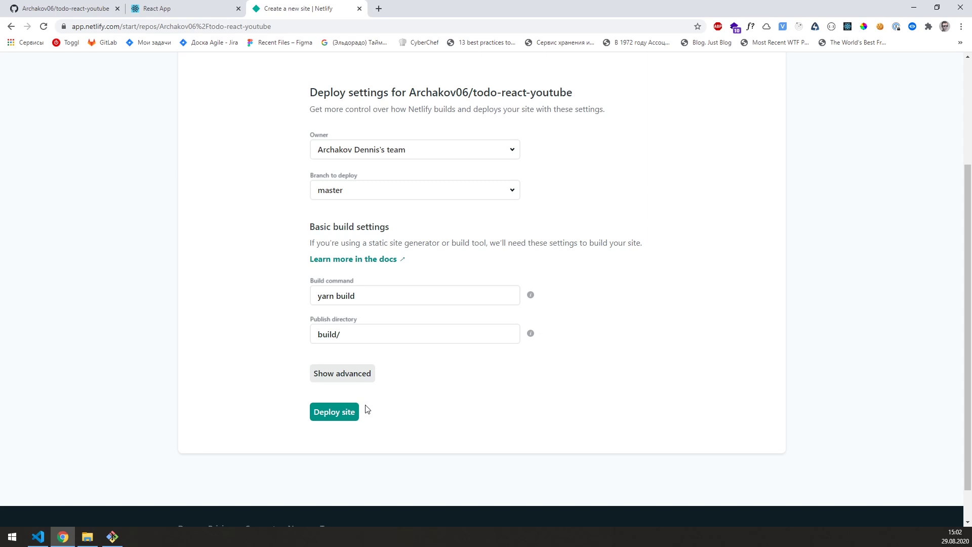
click(354, 374)
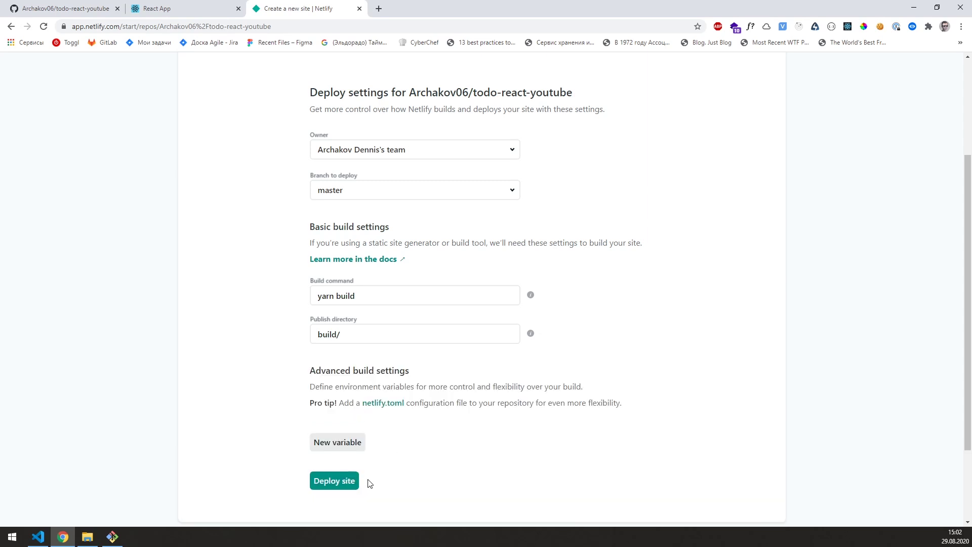
click(351, 484)
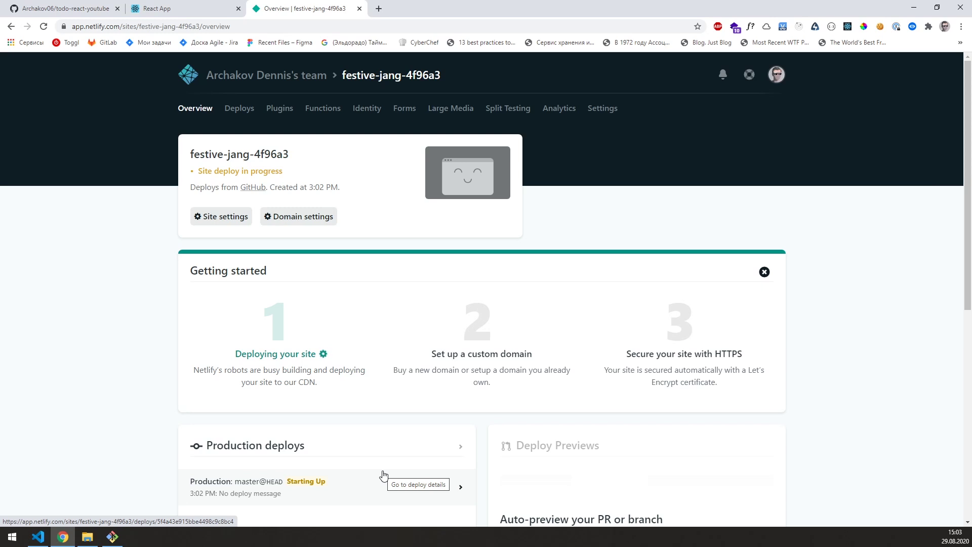
Step: Open the published festive-jang-4f96a3.netlify.app site and compare it with localhost:3000
drag(283, 171, 198, 172)
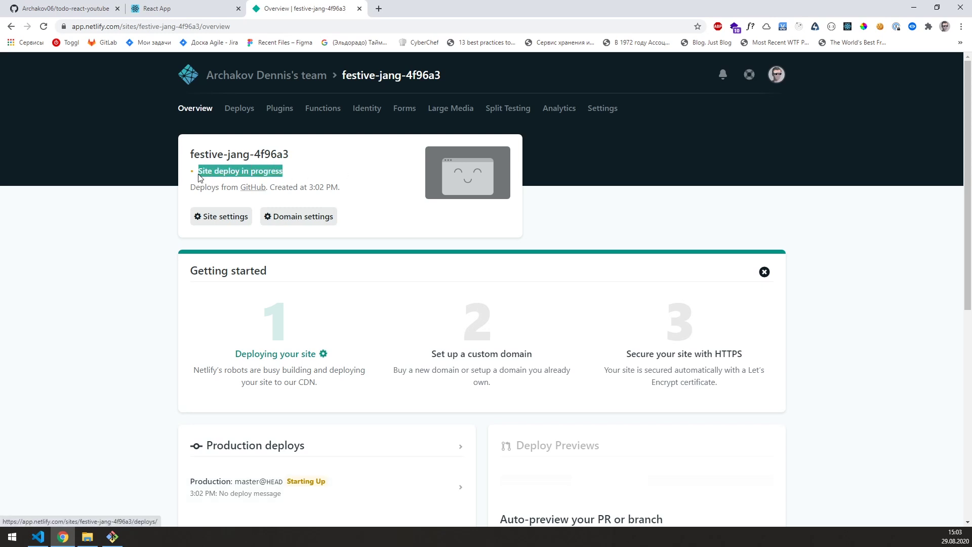
click(327, 170)
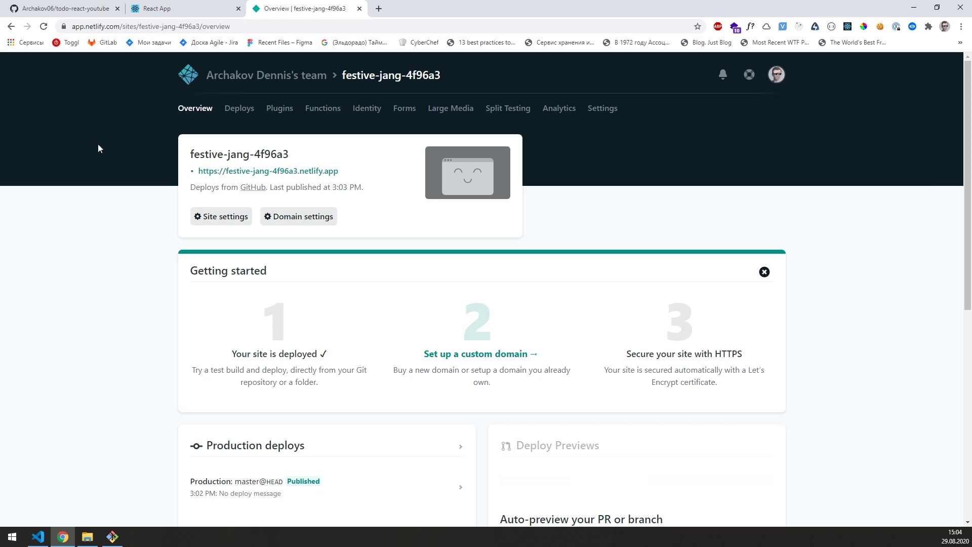
click(248, 173)
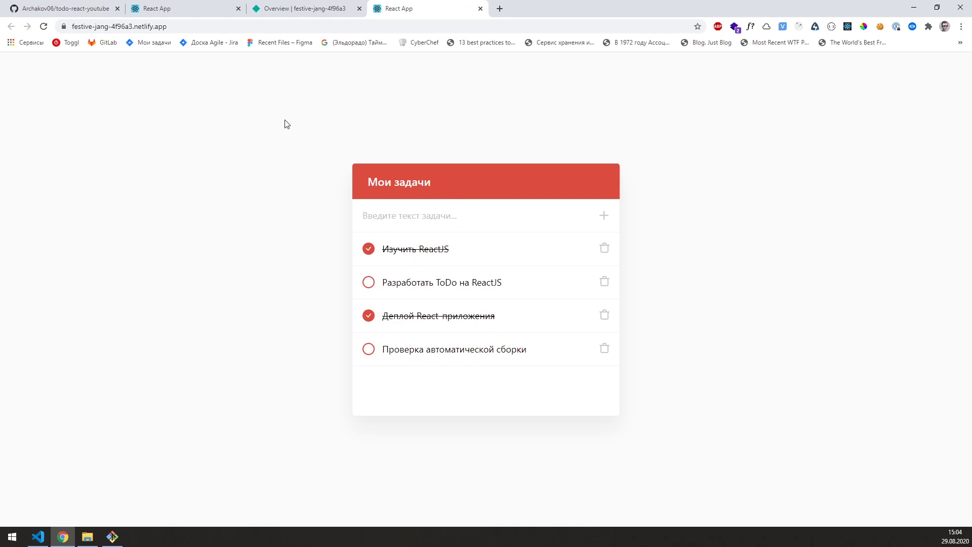
click(211, 9)
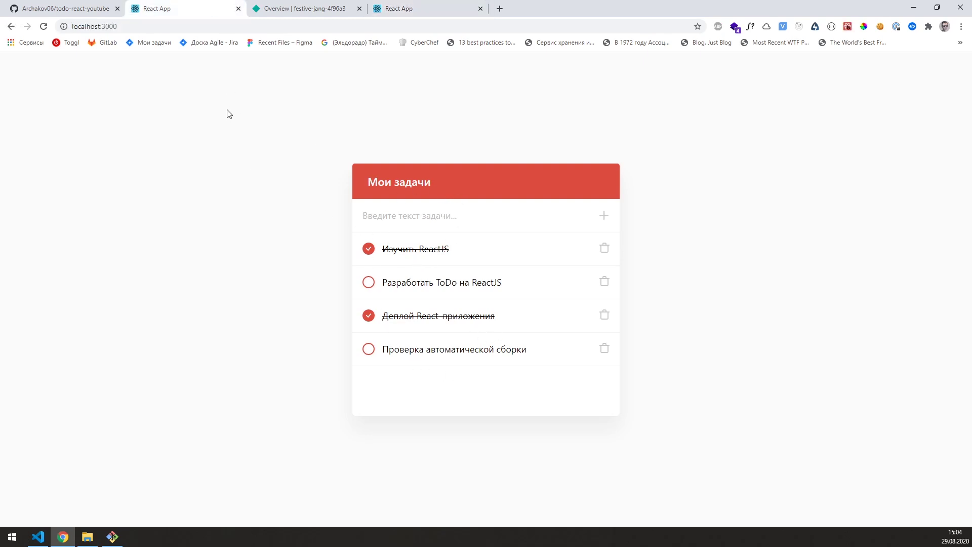
key(ctrl+4)
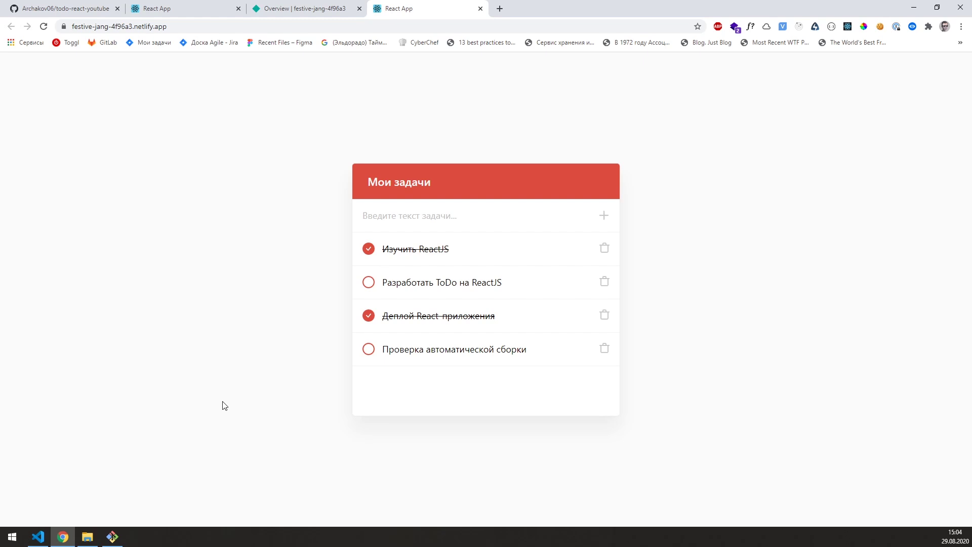
Step: Duplicate the last task in App.js as completed task 'Загрузили проект на Vercel и Netlify' and save
click(38, 537)
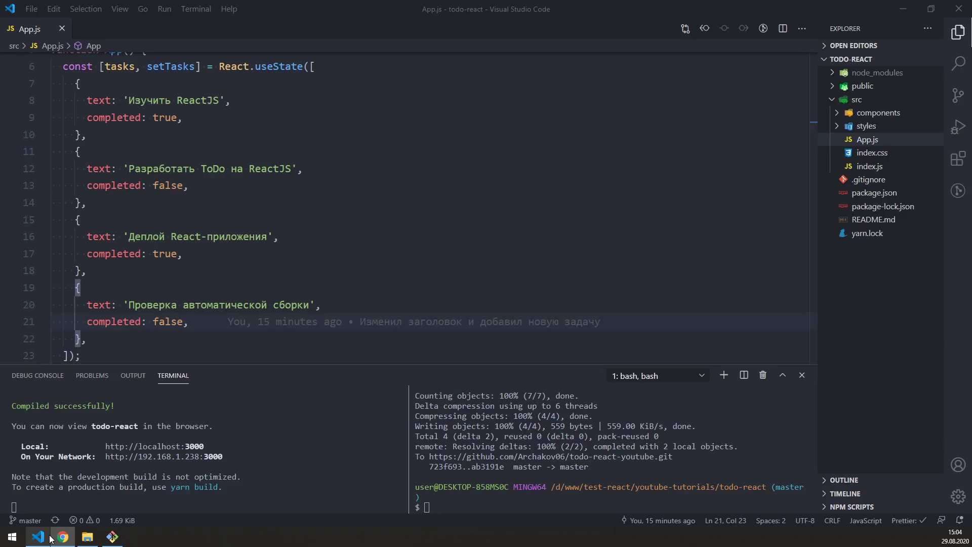
drag(118, 332, 75, 287)
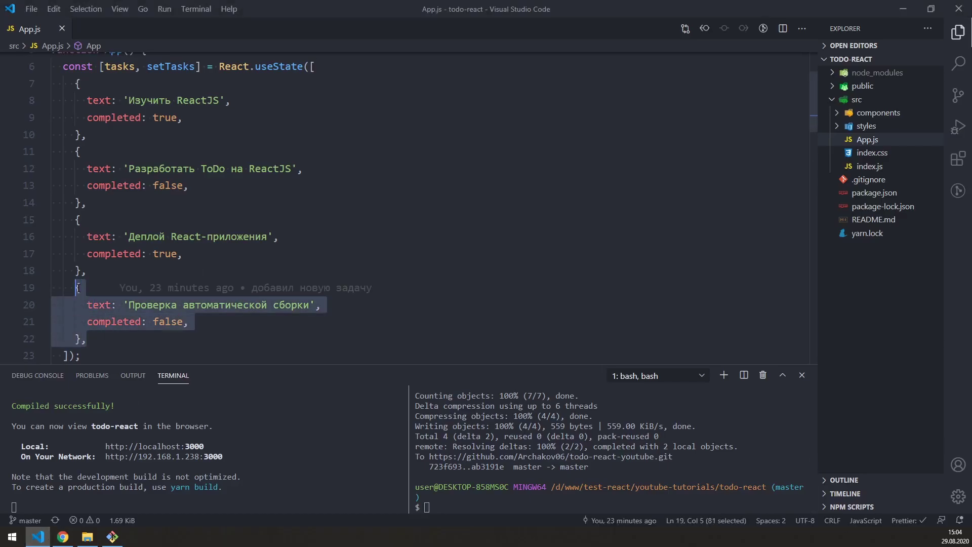
key(ctrl+c)
key(ctrl+v)
key(Return)
key(ctrl+v)
drag(128, 304, 310, 305)
text(Загруз)
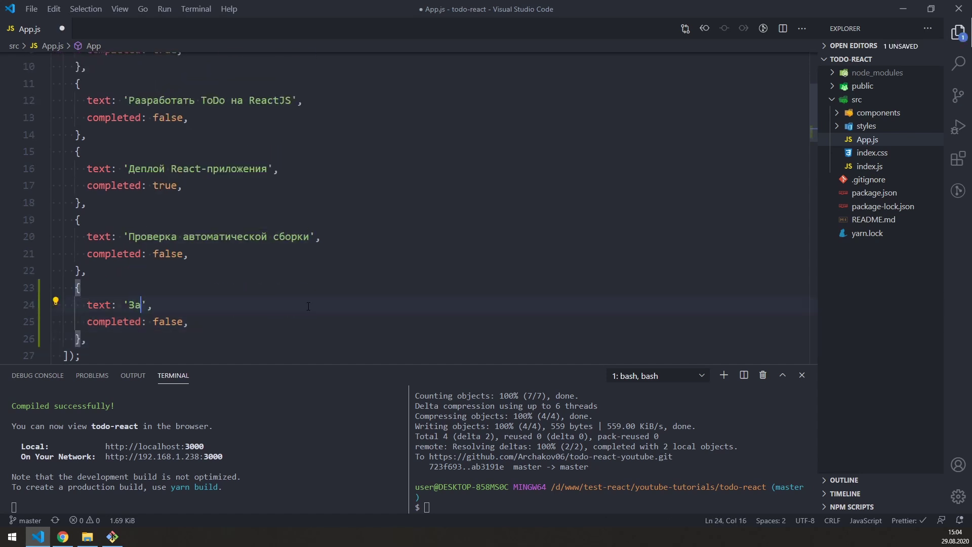
text(или проект на )
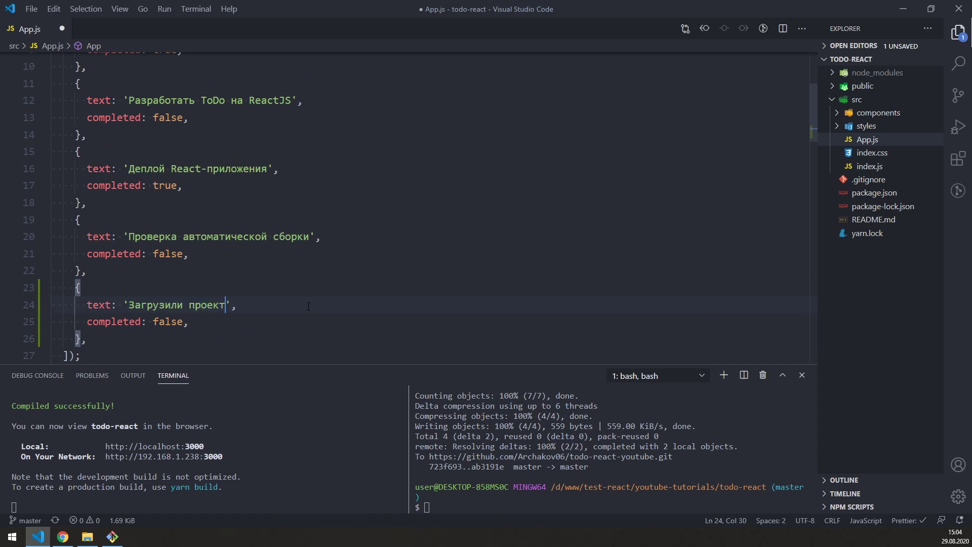
text(Vercel)
key(BackSpace)
key(BackSpace)
key(BackSpace)
text(cel и Netlify)
double_click(165, 322)
text(true)
key(ctrl+s)
Step: Stage all changes, commit them as 'новая задача' and push to origin master
key(Escape)
click(468, 460)
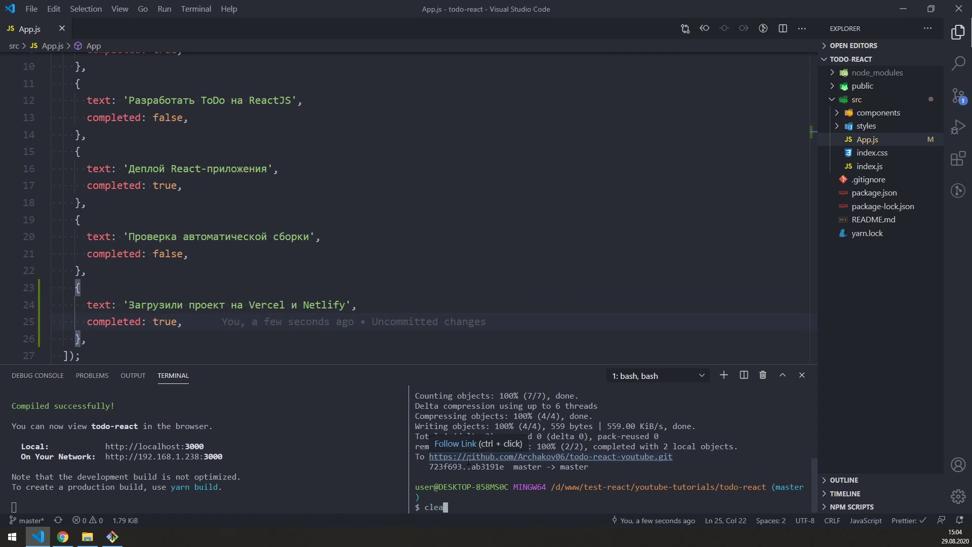
key(ctrl+l)
text(git add .)
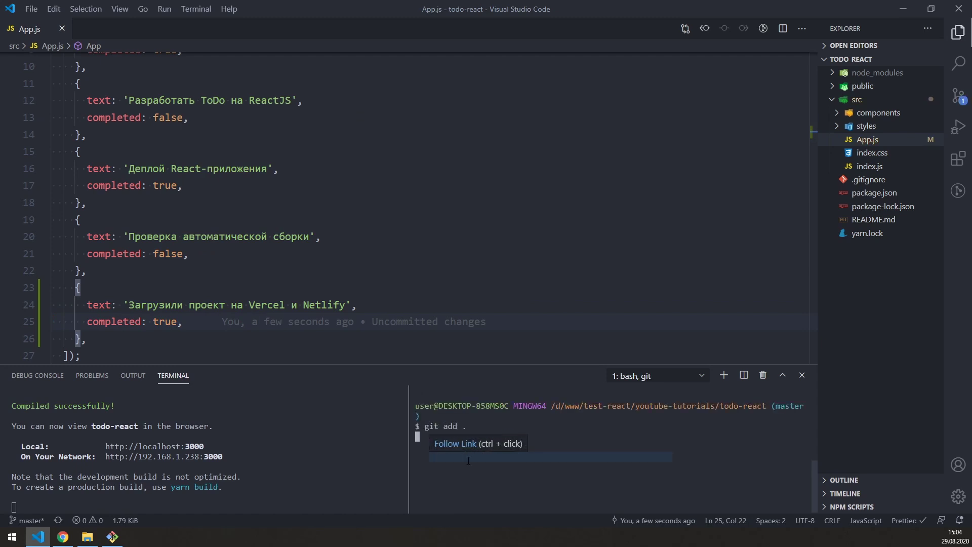
key(Return)
text(git commit -m ")
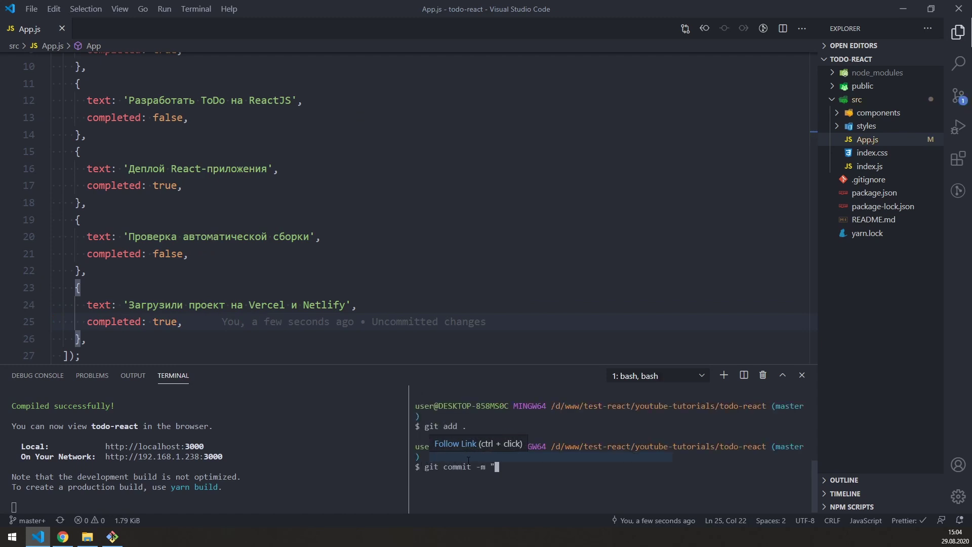
text(новая задача")
key(Return)
text(git push origin master)
key(Return)
click(63, 536)
click(299, 8)
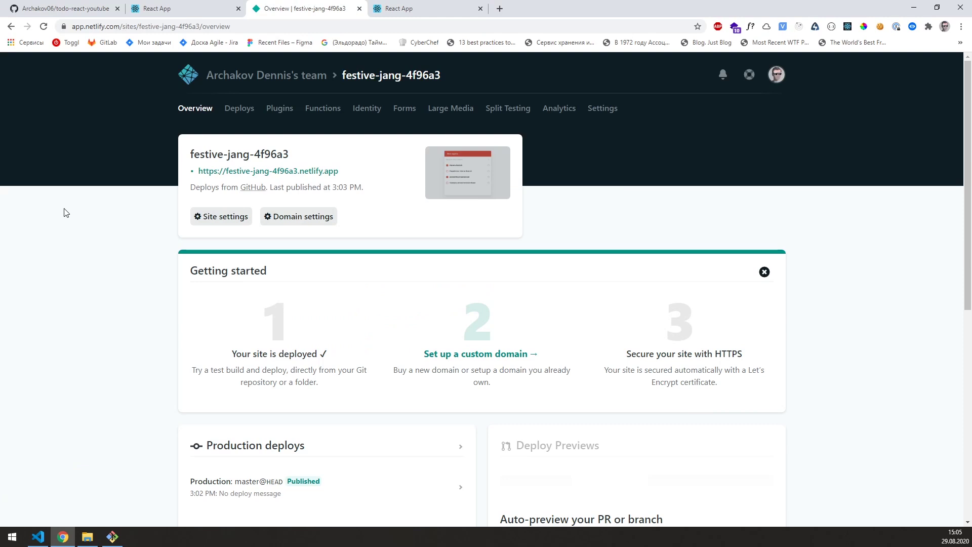
Step: Refresh the Netlify overview to find the 'новая задача' deploy, then reload the live todo app
click(43, 26)
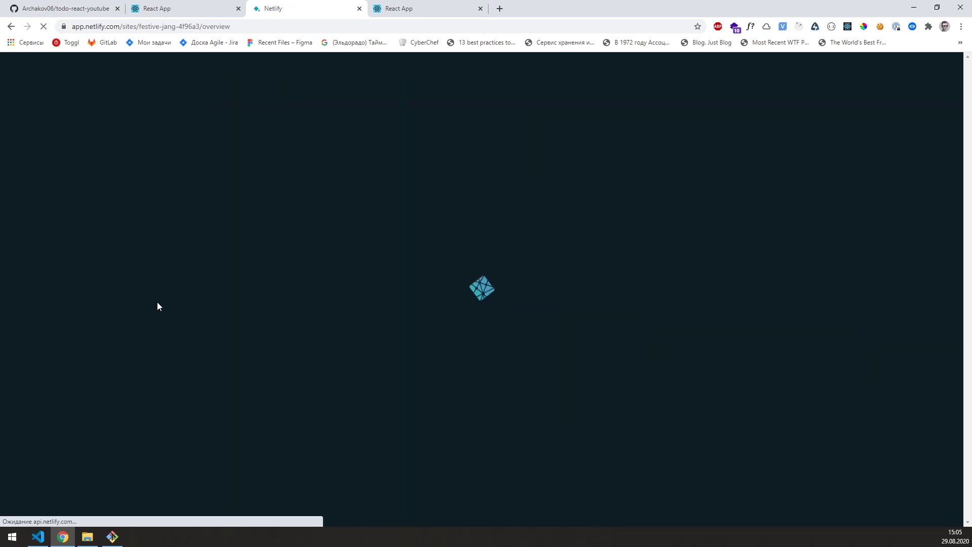
scroll(167, 324, down, 2)
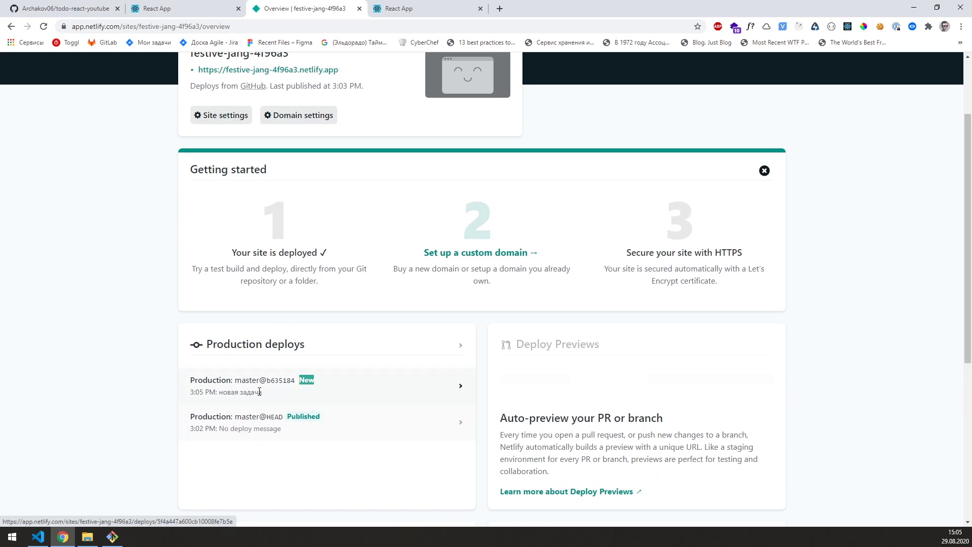
drag(263, 392, 148, 383)
click(145, 384)
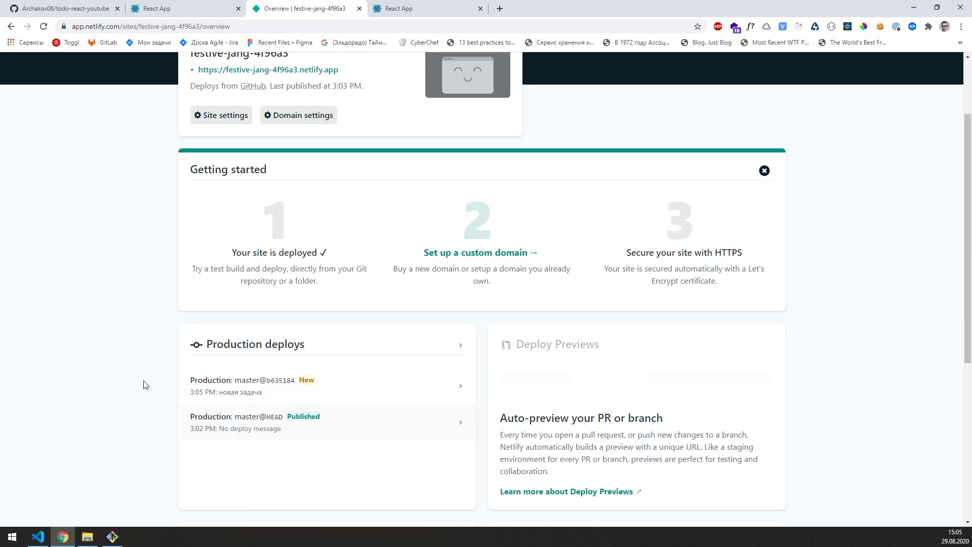
scroll(137, 386, up, 1)
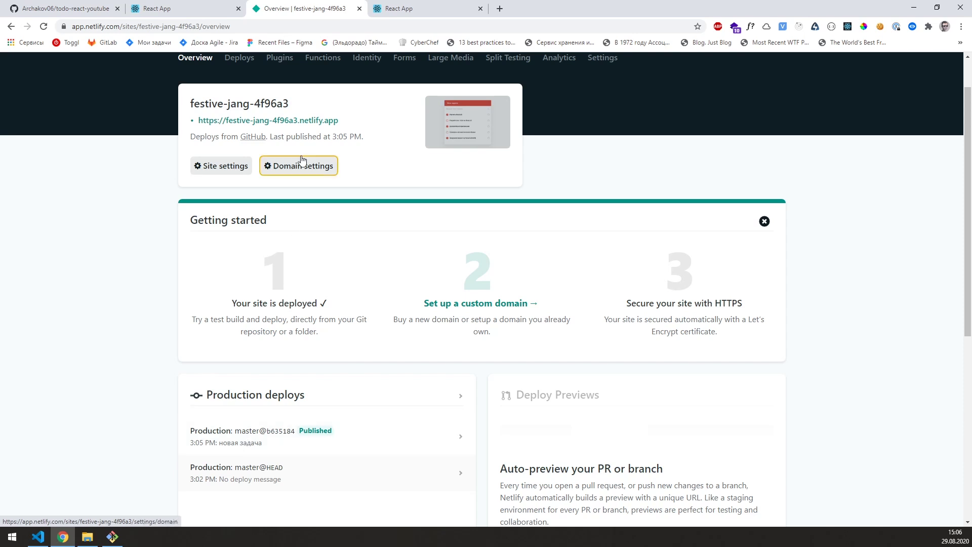
click(405, 9)
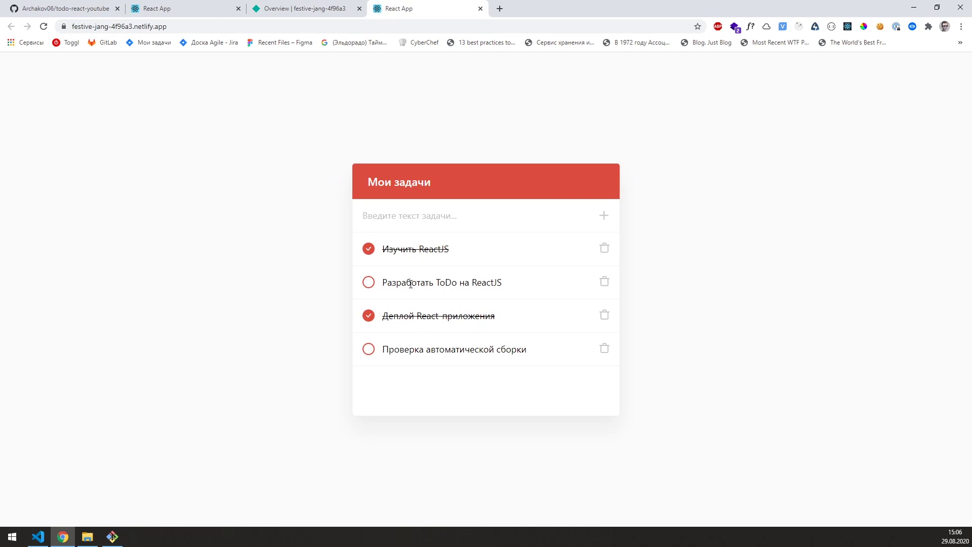
click(43, 27)
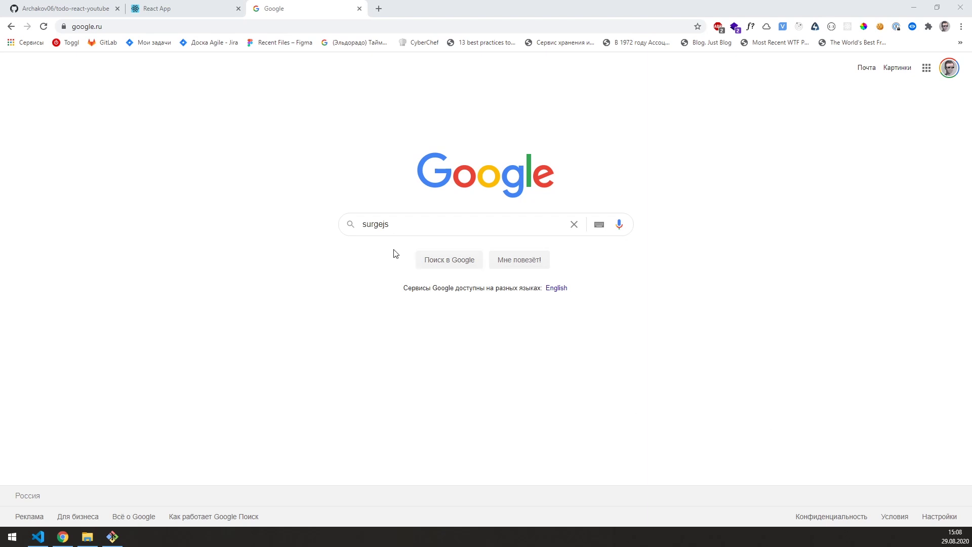
Step: Open surge.sh from the surgejs search results and copy its npm install --global surge command
click(424, 258)
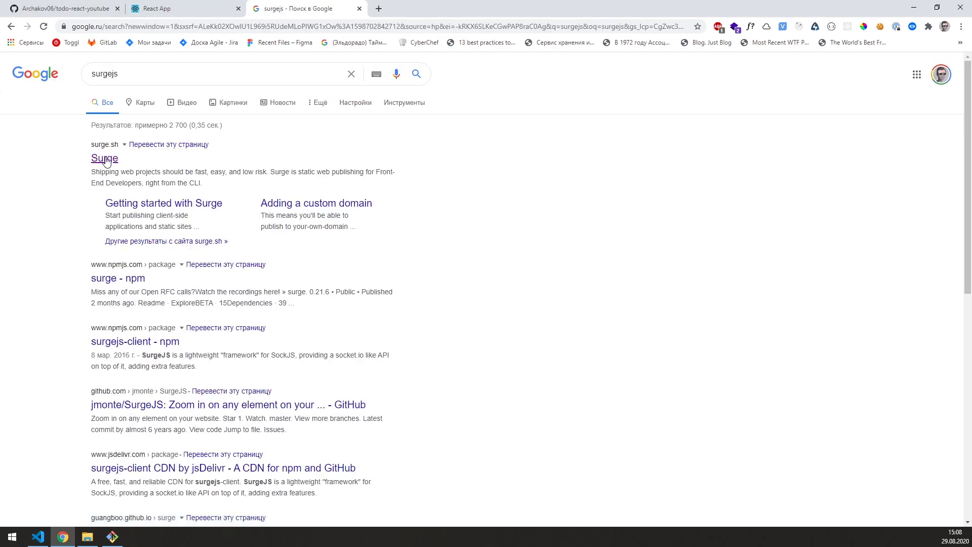
click(106, 159)
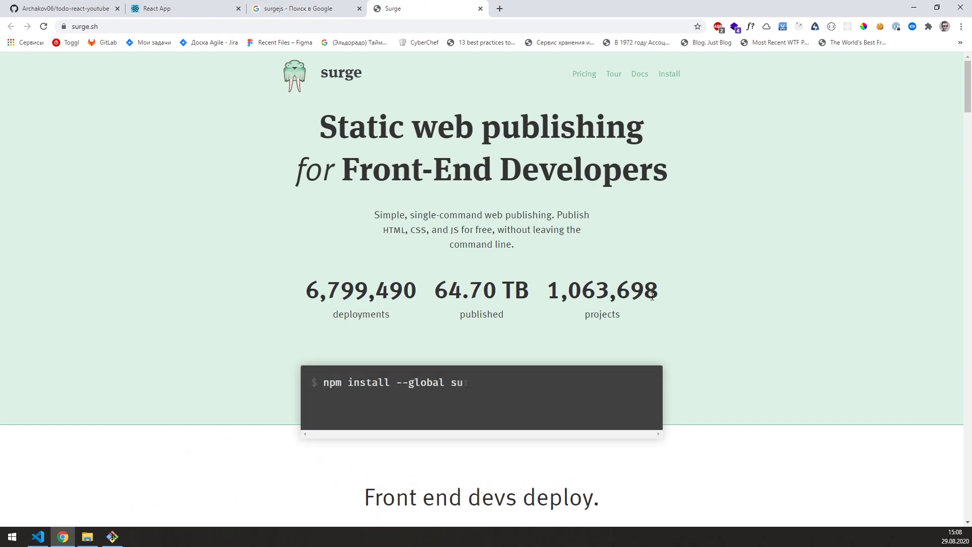
drag(466, 383, 451, 383)
click(430, 383)
drag(324, 382, 481, 383)
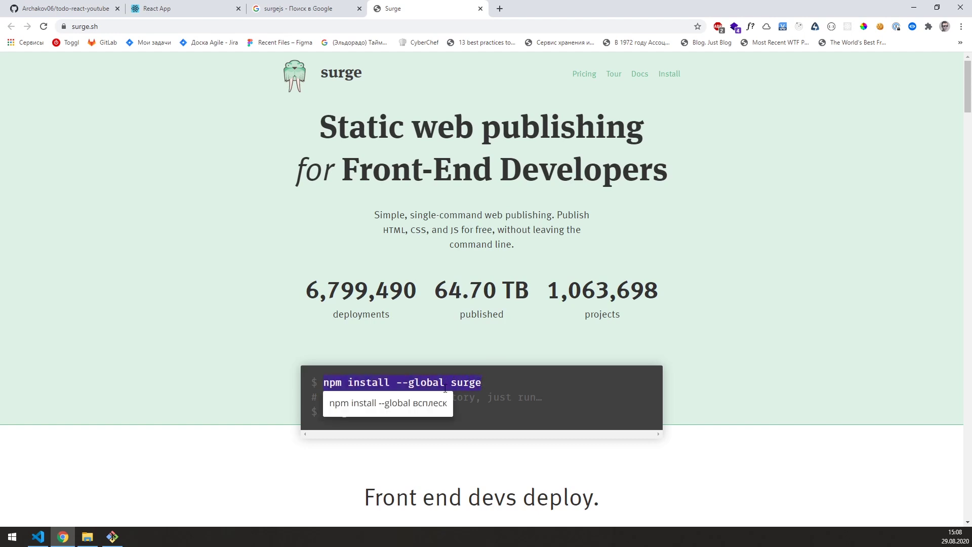
click(465, 383)
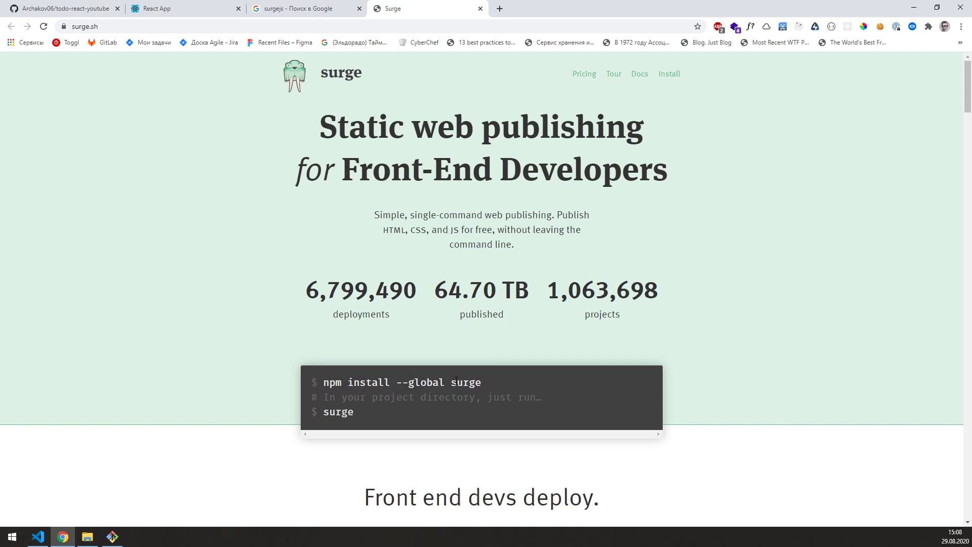
drag(456, 383, 324, 383)
key(alt+Tab)
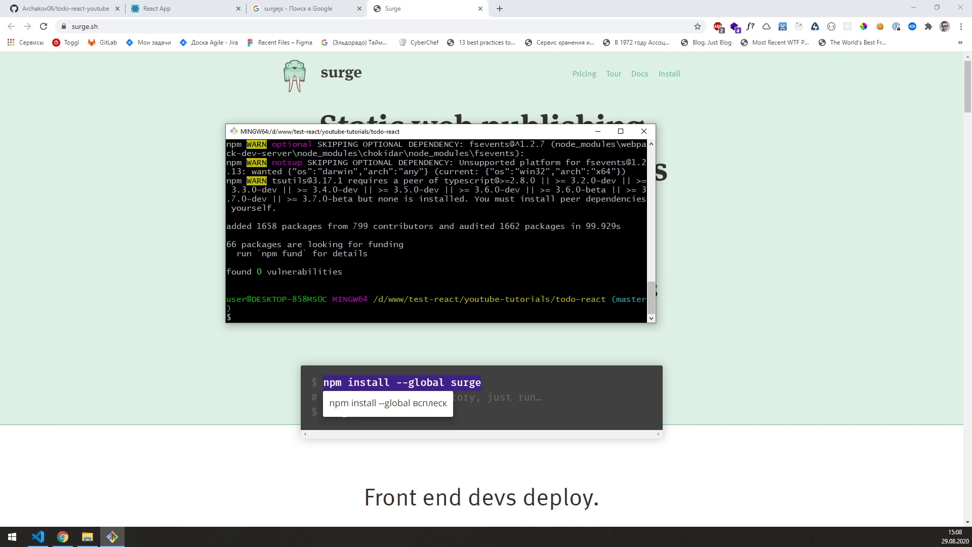
Step: Install surge globally with the pasted npm command, then run surge --help
right_click(423, 274)
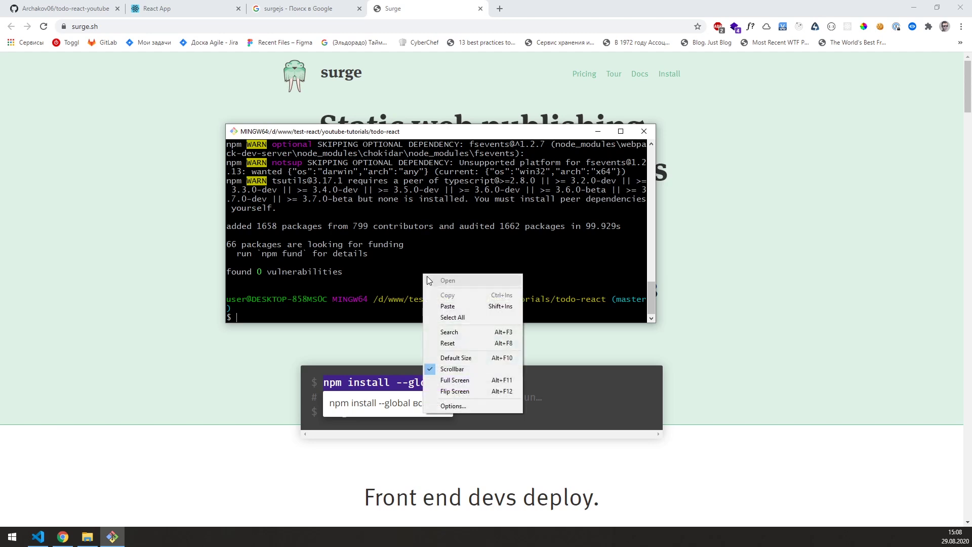
click(445, 307)
key(Return)
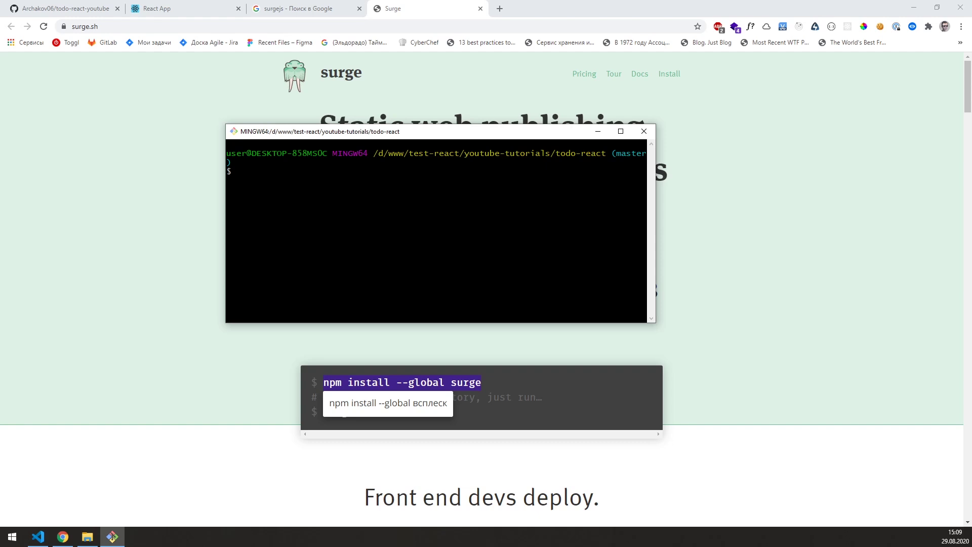
text(surge --help)
key(Return)
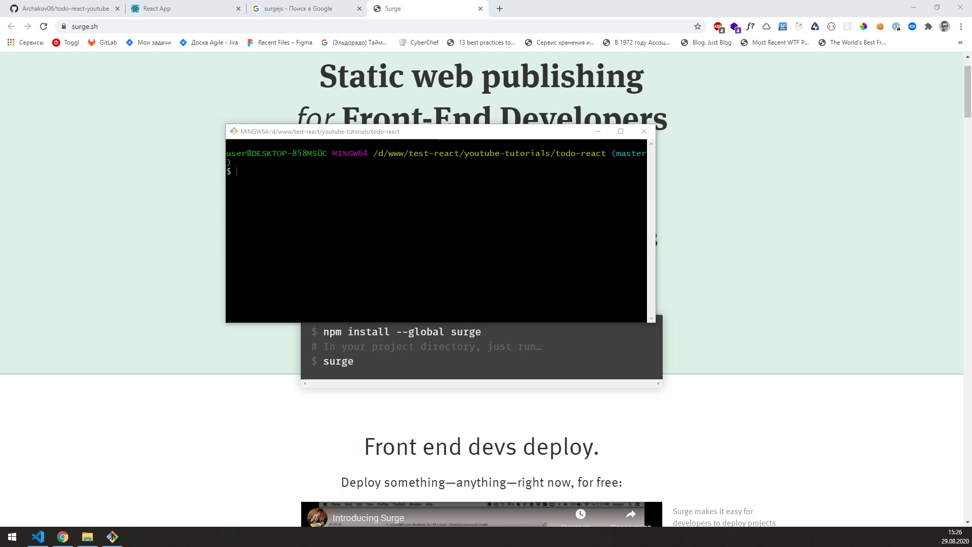
Step: Open the todo-react folder in File Explorer and run npm run build in Git Bash
key(alt+Tab)
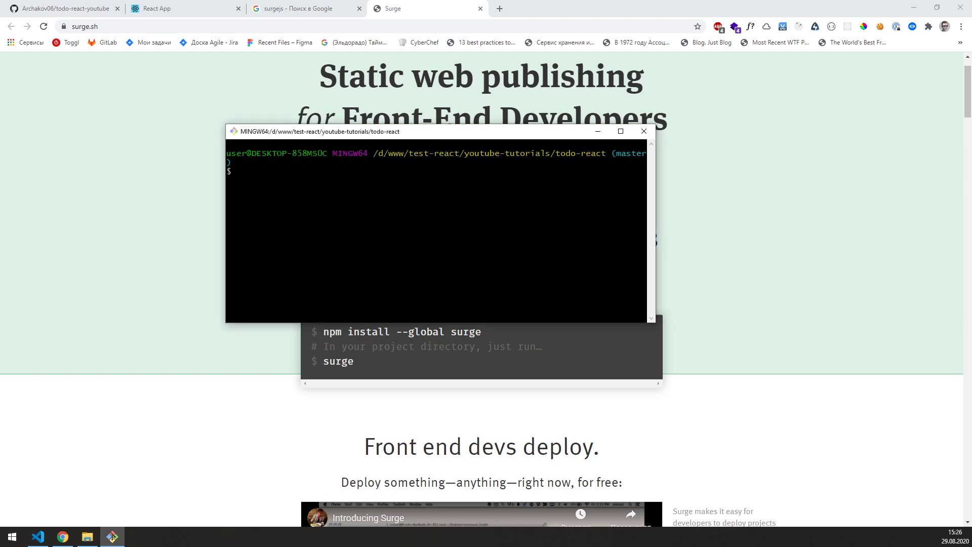
click(87, 537)
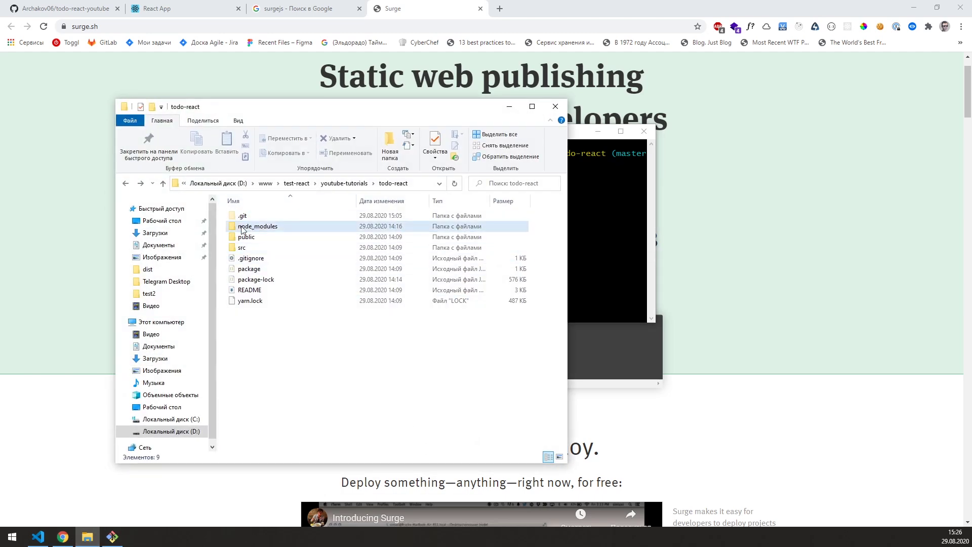
click(412, 183)
click(326, 340)
drag(574, 133, 816, 195)
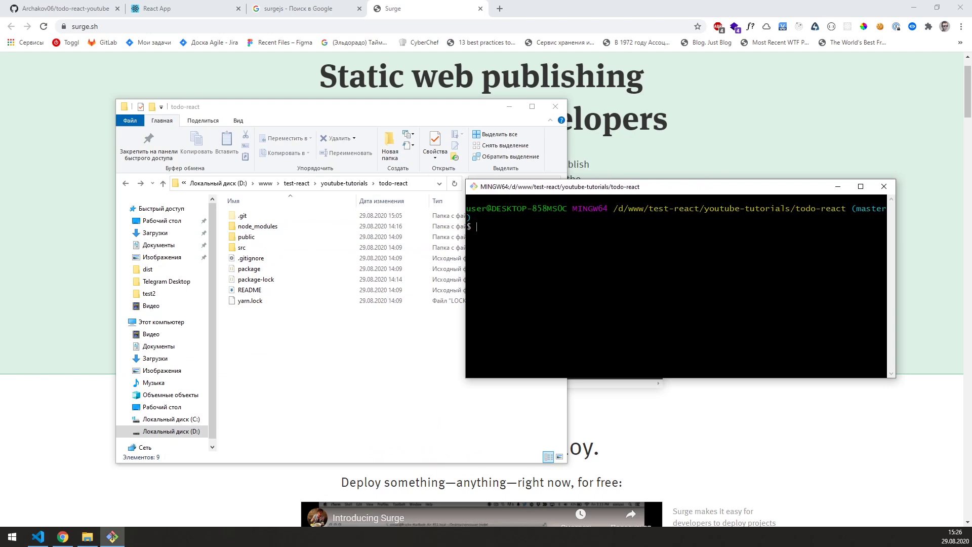
text(npm run build)
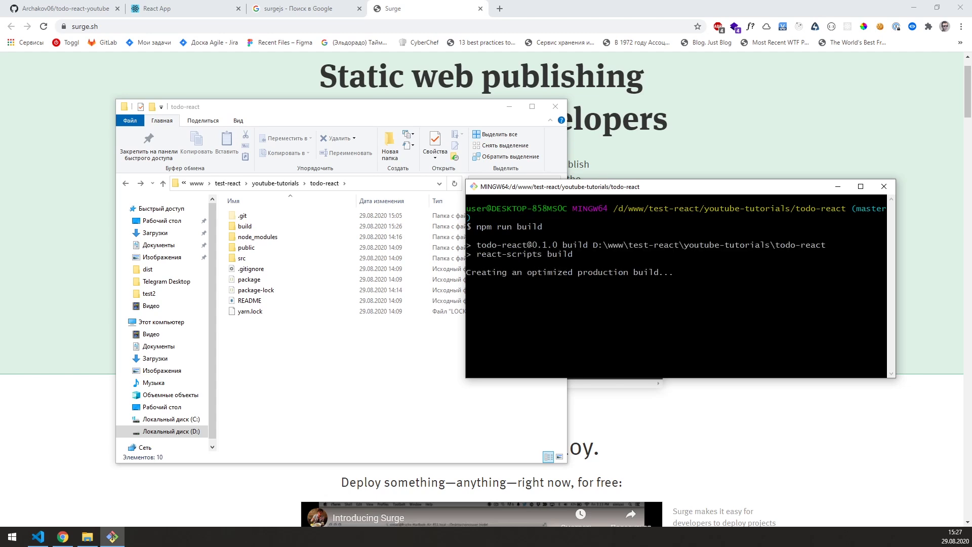
Step: Browse the new build folder, including its static css and js subfolders
double_click(250, 229)
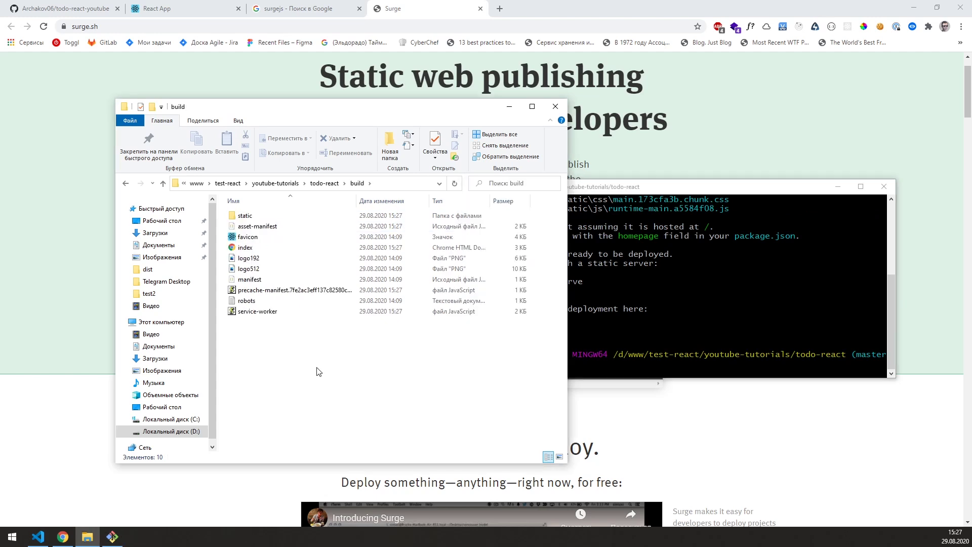
double_click(244, 215)
click(243, 216)
double_click(258, 227)
key(alt+Left)
key(alt+Left)
drag(309, 381, 226, 209)
click(262, 404)
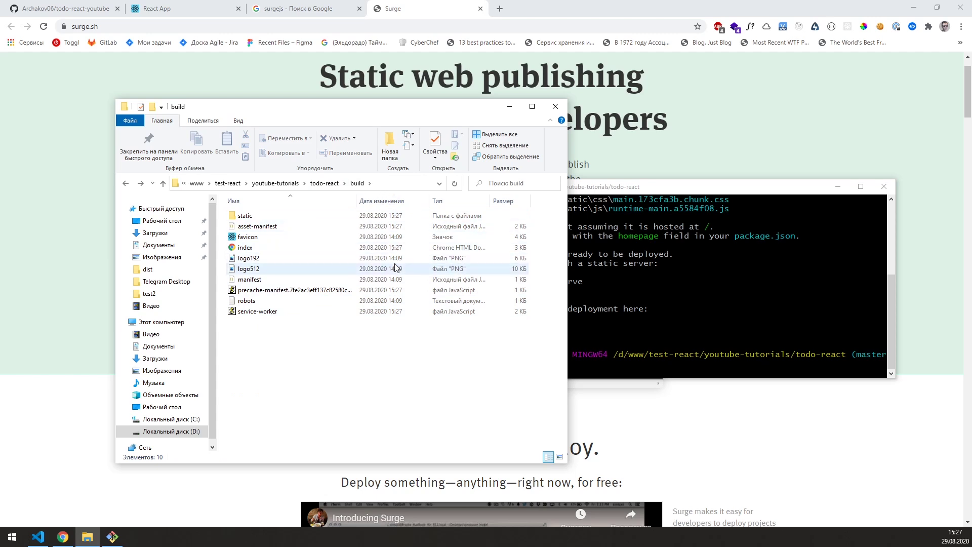
Step: Run cd build so the terminal works in todo-react/build
key(alt+Tab)
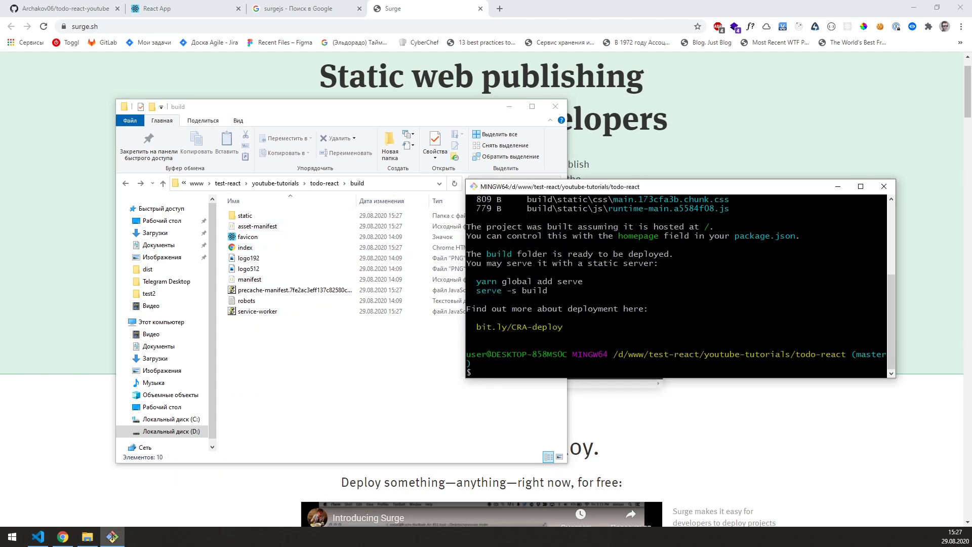
text(cd )
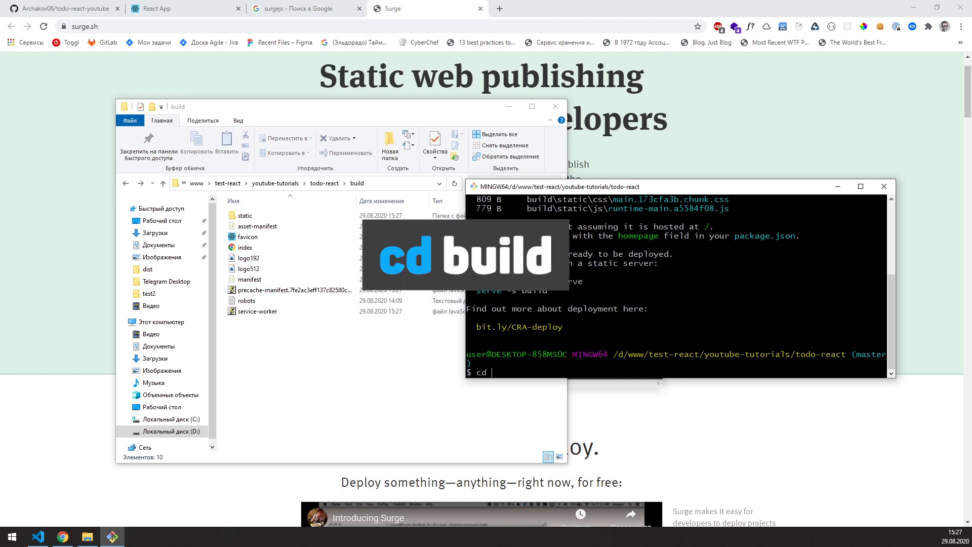
text(build)
key(alt+Tab)
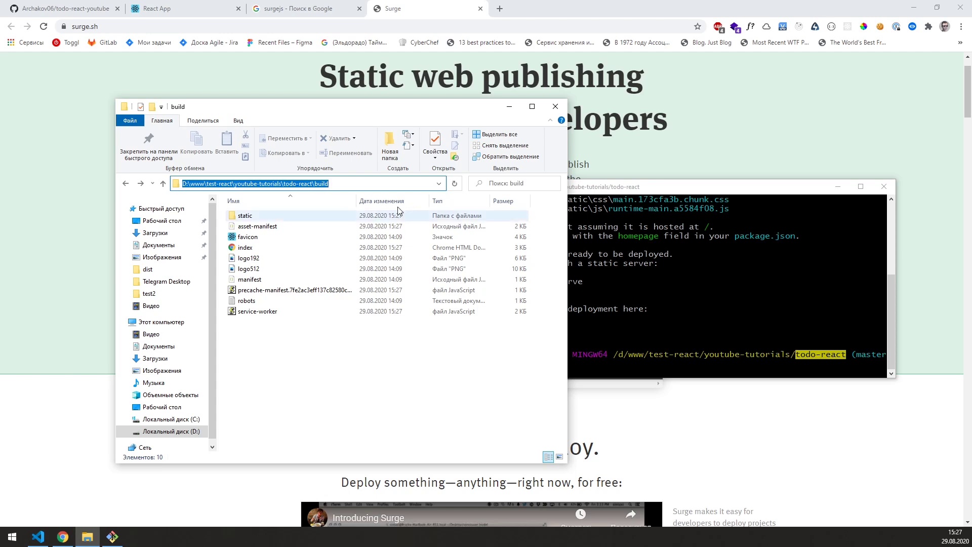
key(alt+Tab)
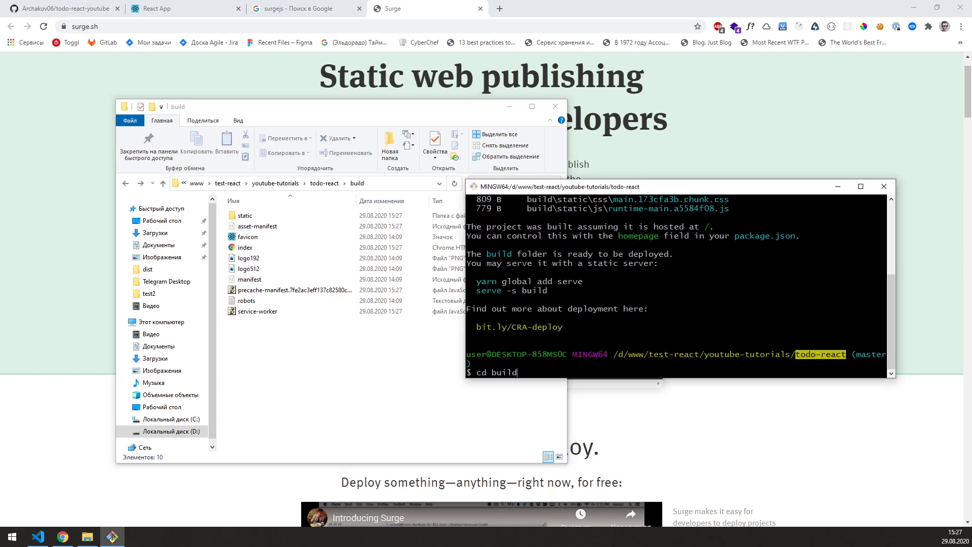
key(Return)
drag(796, 353, 875, 353)
click(876, 354)
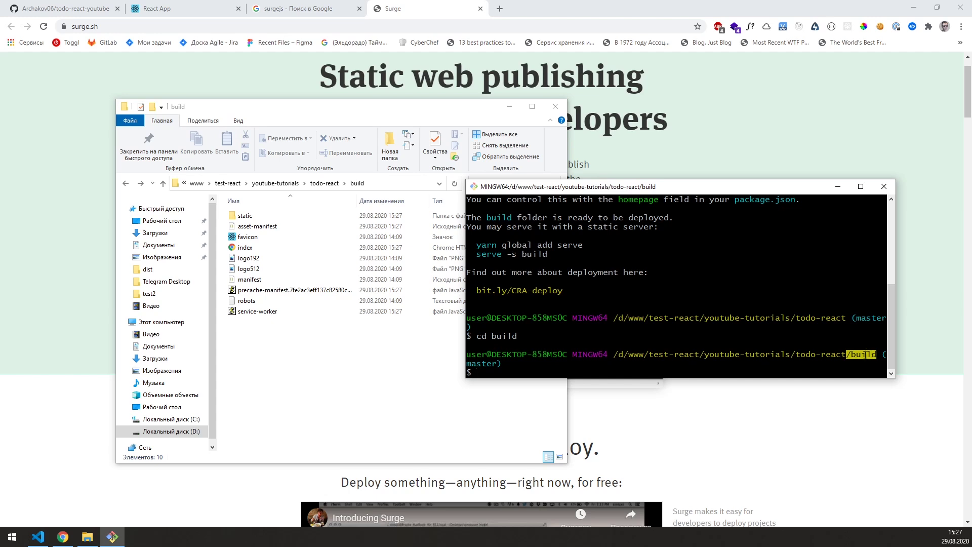
drag(846, 318, 790, 317)
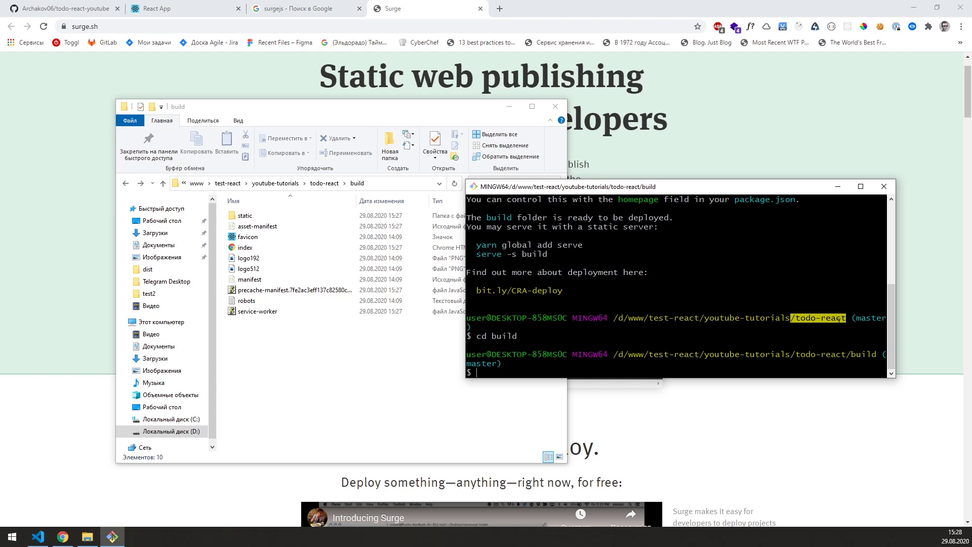
drag(851, 355, 876, 354)
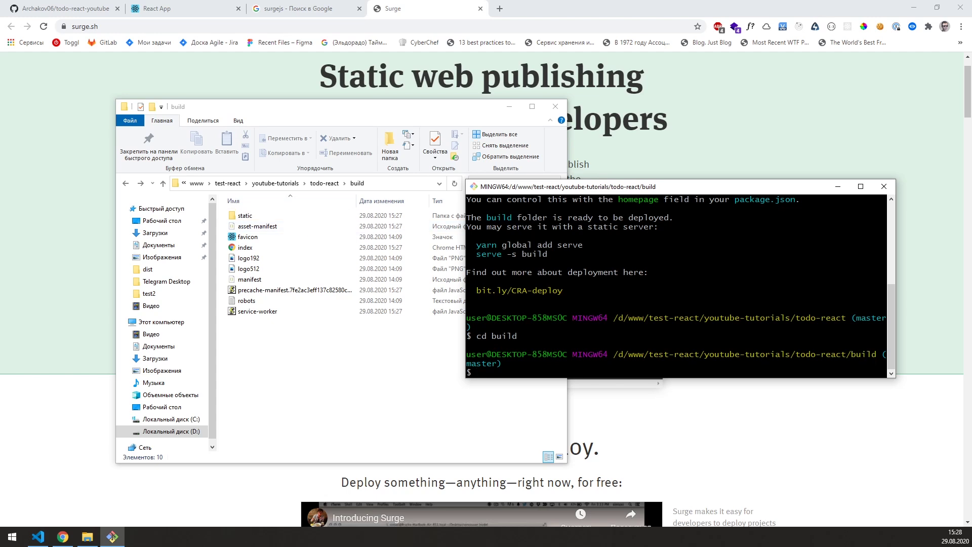
Step: Run surge, log in with the account e-mail, and publish build to react-todo-youtube.surge.sh
text(surge)
key(Return)
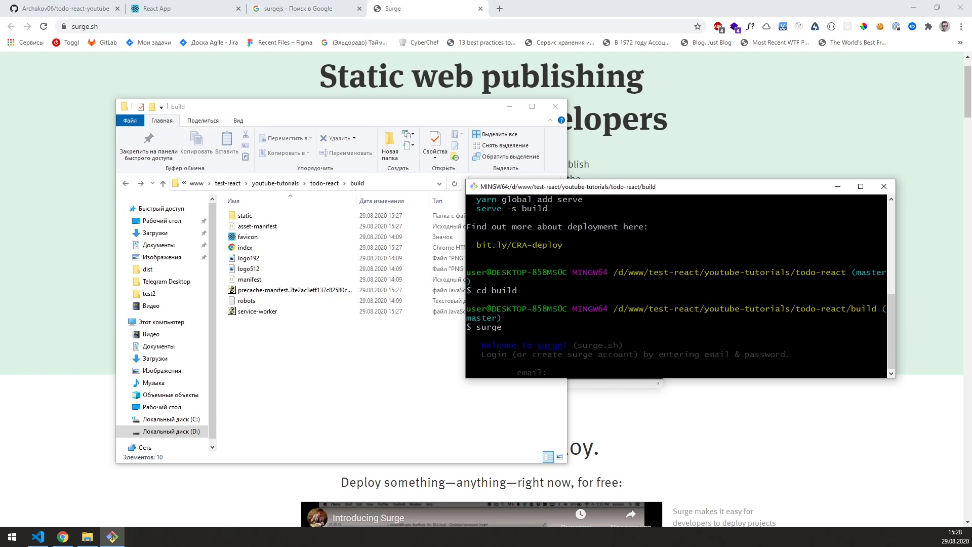
key(Return)
key(Return)
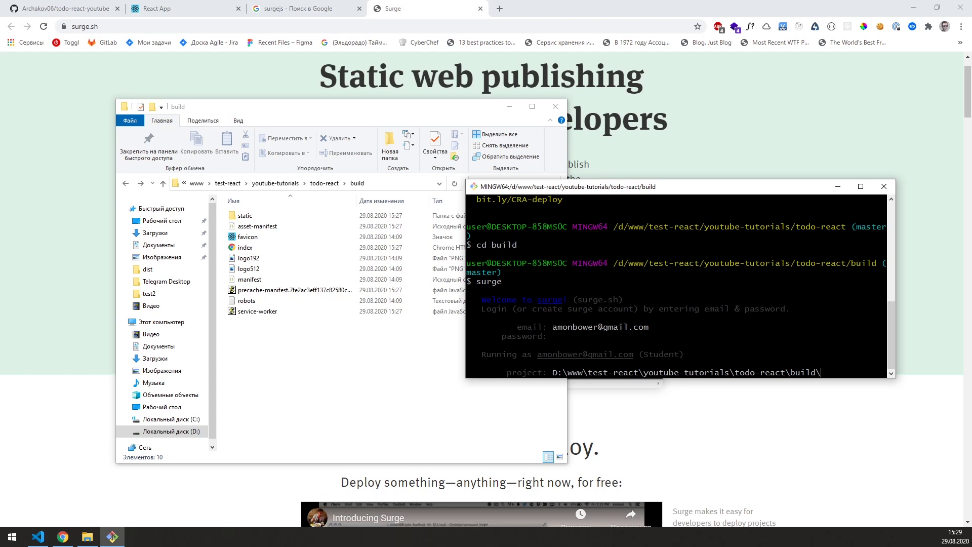
key(Return)
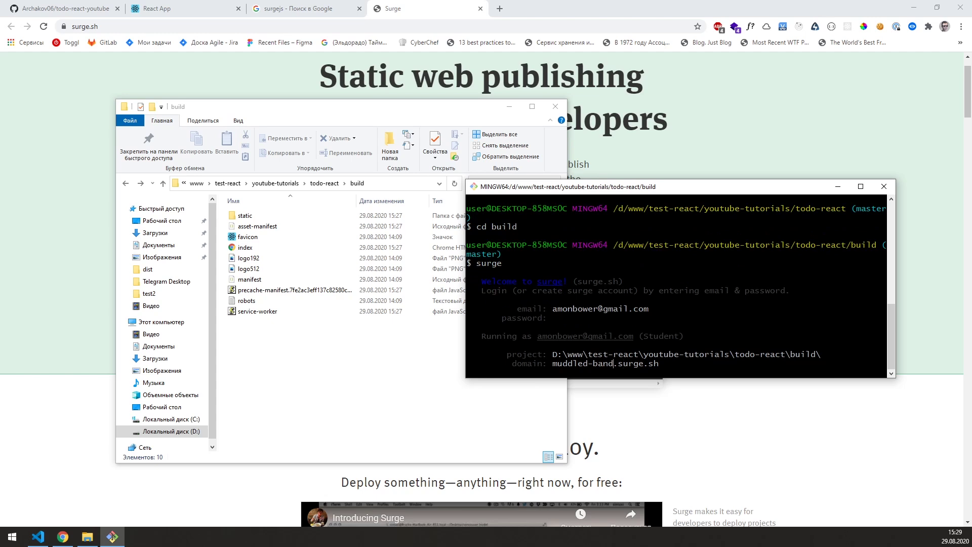
key(BackSpace)
key(BackSpace)
key(BackSpace)
key(BackSpace)
key(BackSpace)
key(BackSpace)
key(BackSpace)
key(BackSpace)
key(BackSpace)
key(BackSpace)
key(BackSpace)
key(BackSpace)
text(react-todo-youtube)
key(Return)
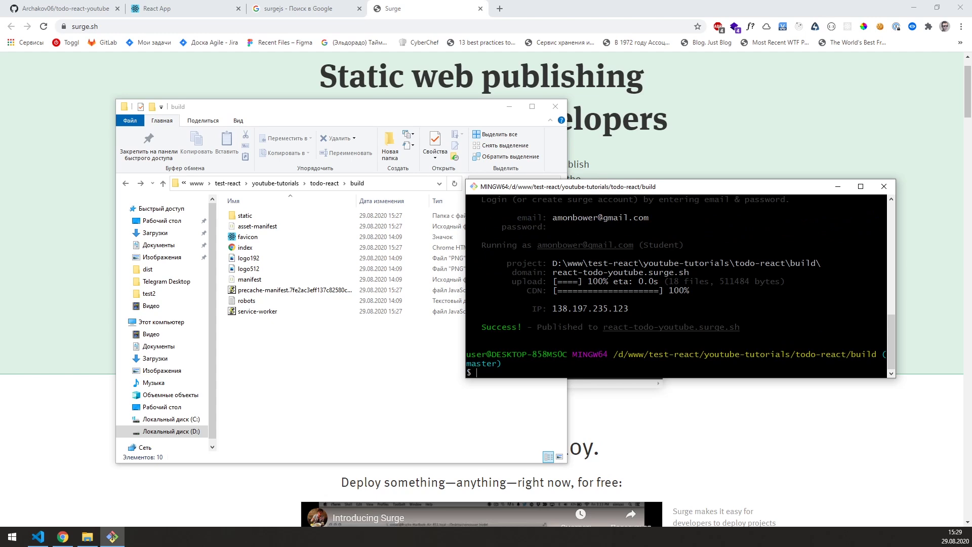
Step: Copy the react-todo-youtube.surge.sh domain from the terminal and open it in a new Chrome tab
drag(552, 272, 687, 272)
right_click(688, 272)
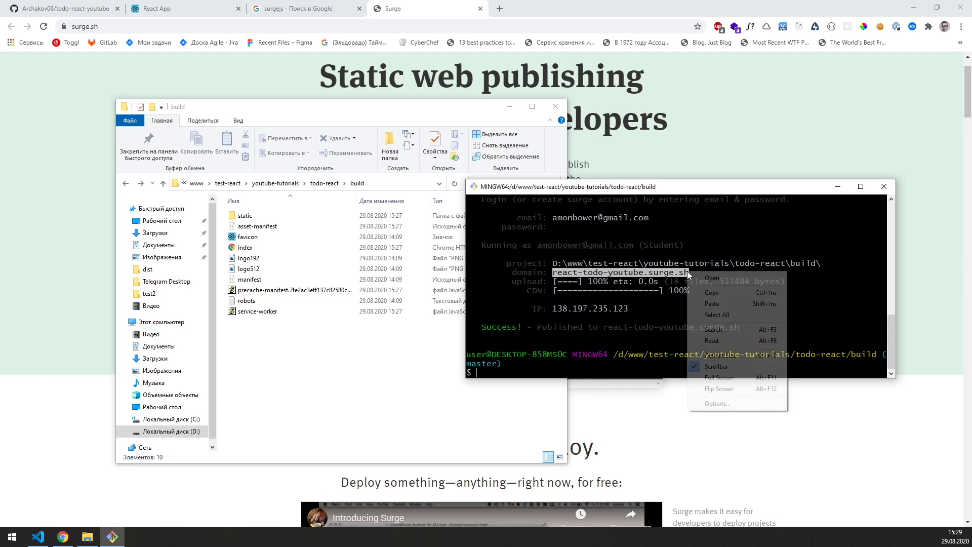
click(708, 297)
click(499, 9)
right_click(503, 26)
click(550, 108)
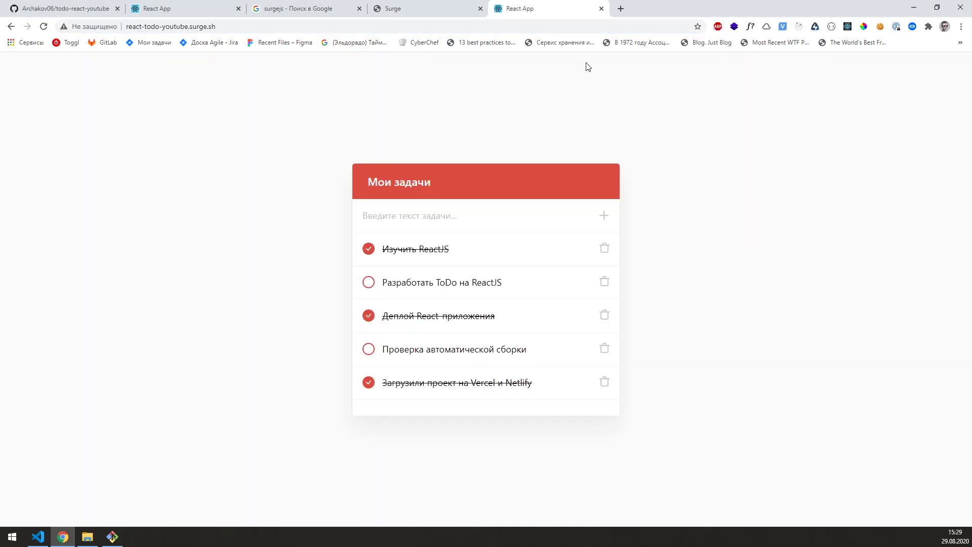
Step: Toggle the completion state of all five tasks on the Surge-hosted todo app
drag(269, 23, 126, 28)
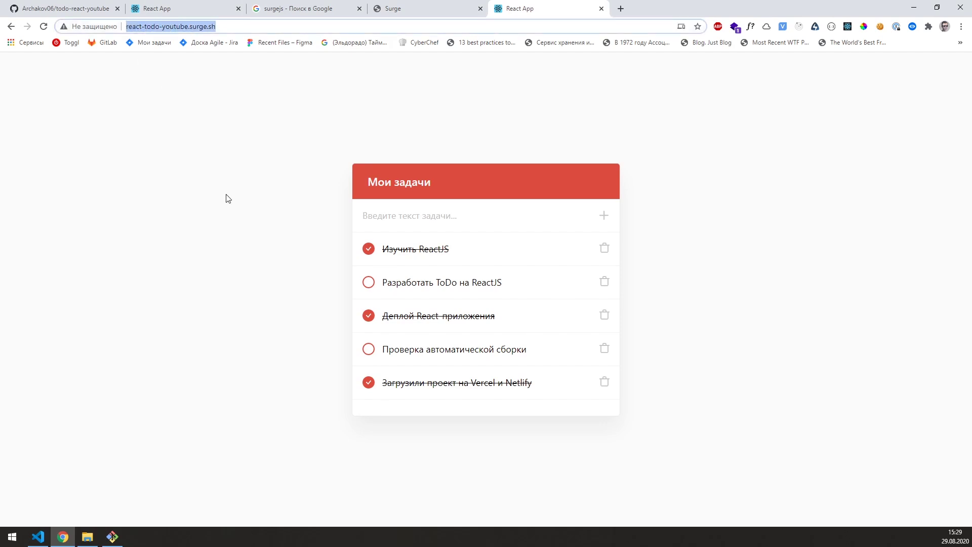
click(228, 198)
click(368, 382)
click(369, 349)
click(368, 315)
click(369, 282)
click(368, 248)
Step: Add test tasks 'erawrawr' and 'asfsa' and delete the Изучить ReactJS task
text(erawrawr)
click(603, 215)
click(488, 215)
text(asfsa)
click(602, 215)
click(604, 248)
click(528, 92)
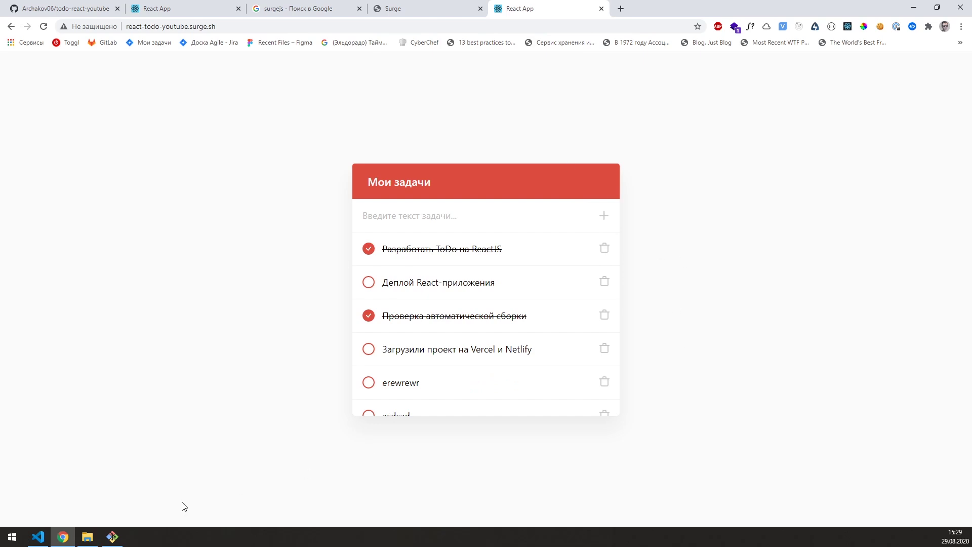
click(112, 536)
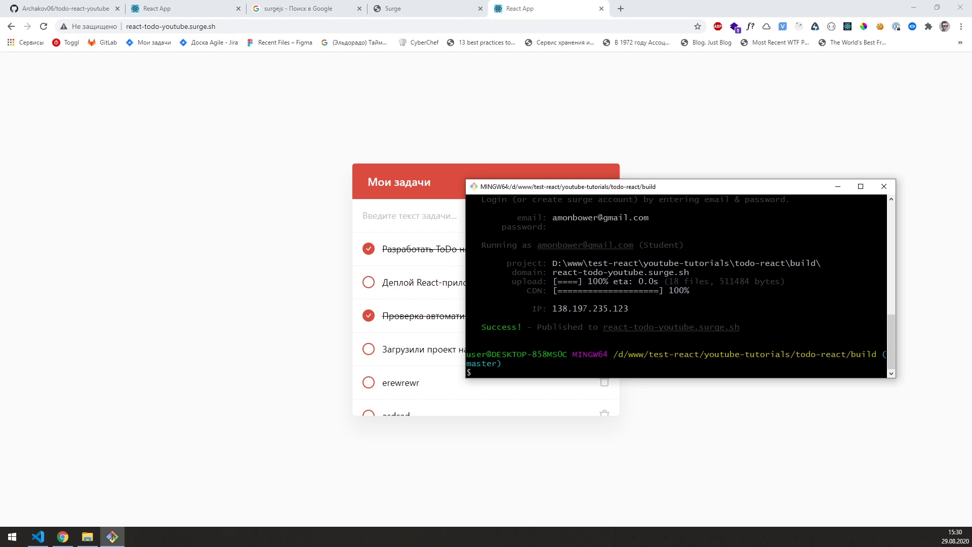
Step: Compare the local and Surge-hosted todo app tabs, checking the Surge site address
click(314, 130)
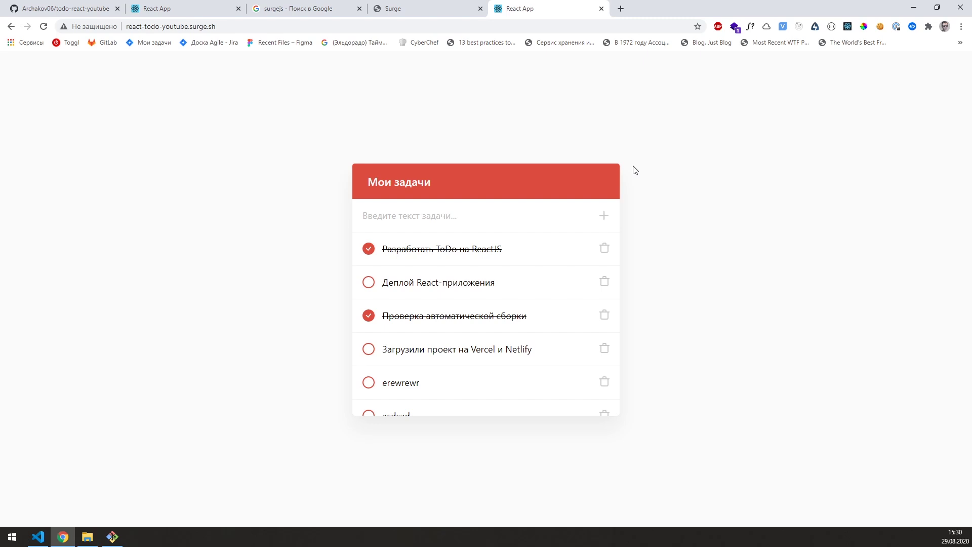
click(208, 14)
click(493, 14)
click(483, 23)
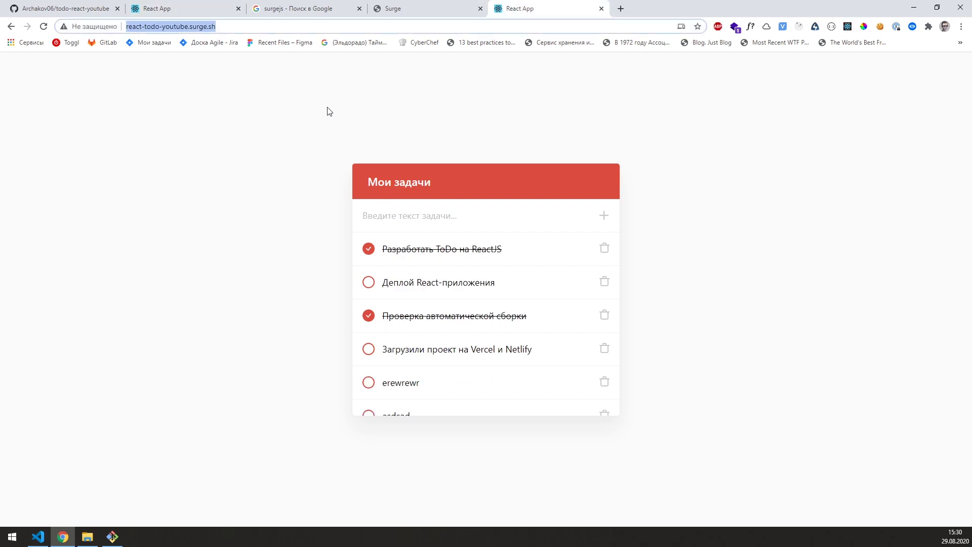
click(319, 110)
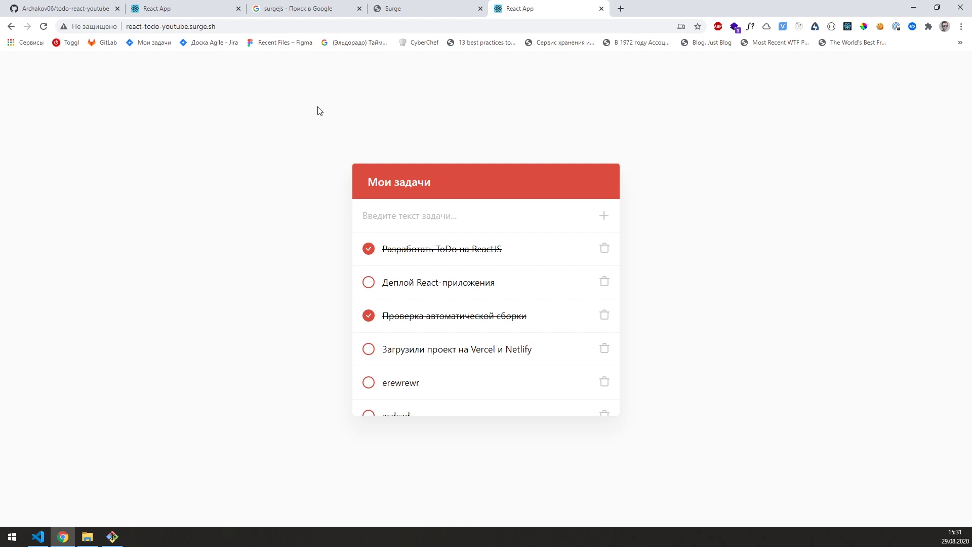
click(112, 536)
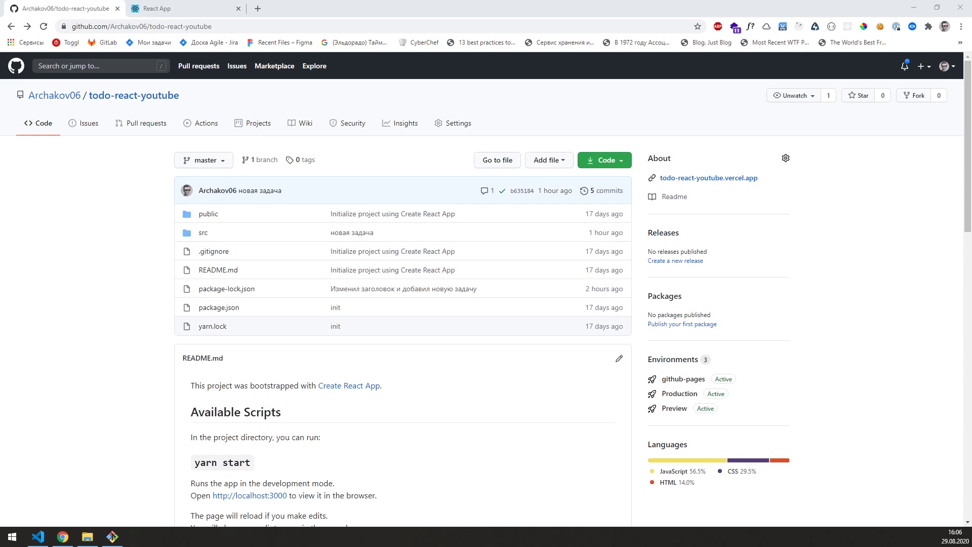
Step: Set the GitHub Pages source to the master branch root, save, and select the github.io site URL
click(441, 418)
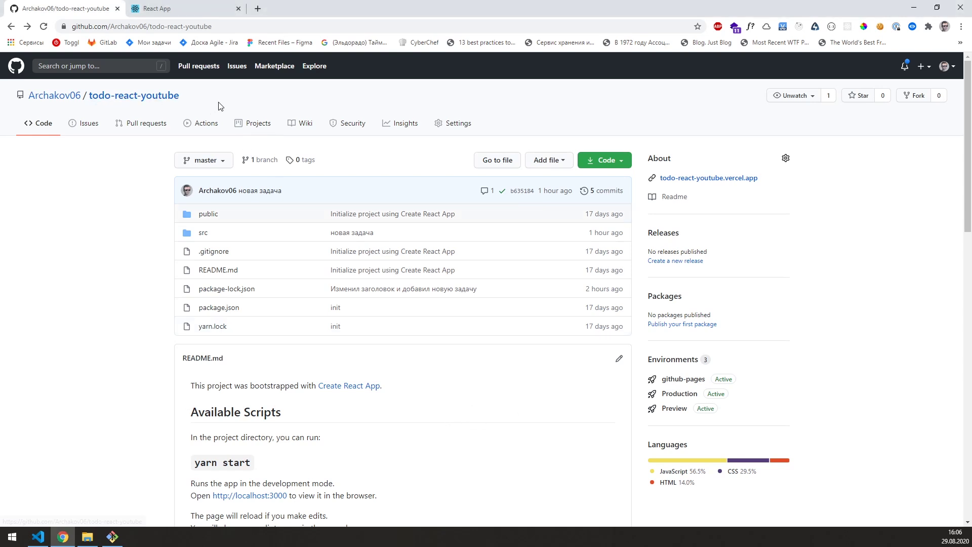
click(458, 124)
drag(331, 199, 418, 203)
click(418, 202)
scroll(418, 203, down, 1)
click(365, 230)
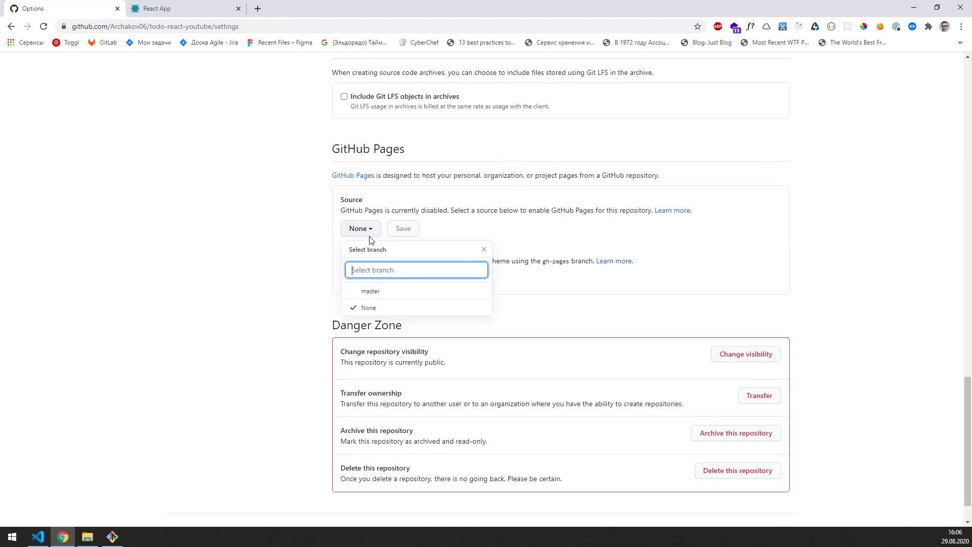
click(372, 289)
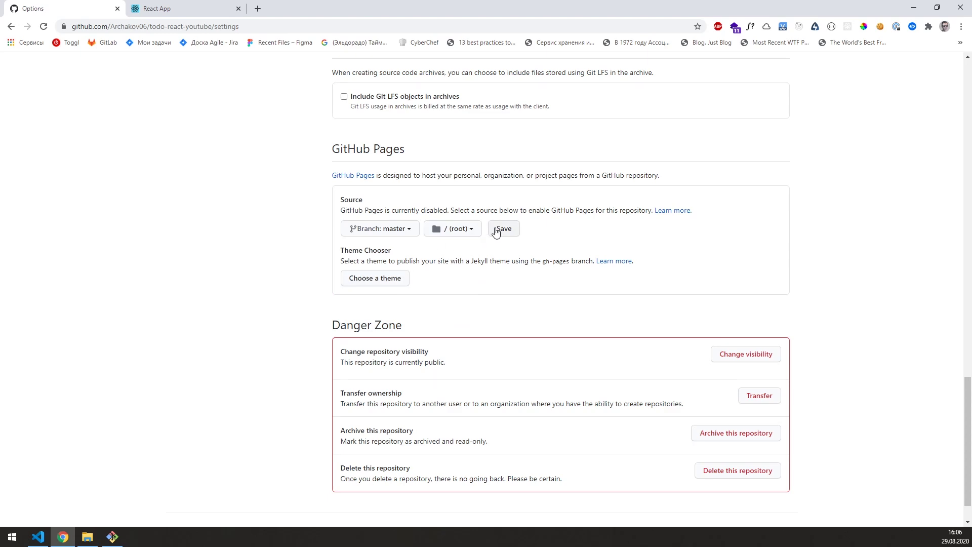
click(502, 230)
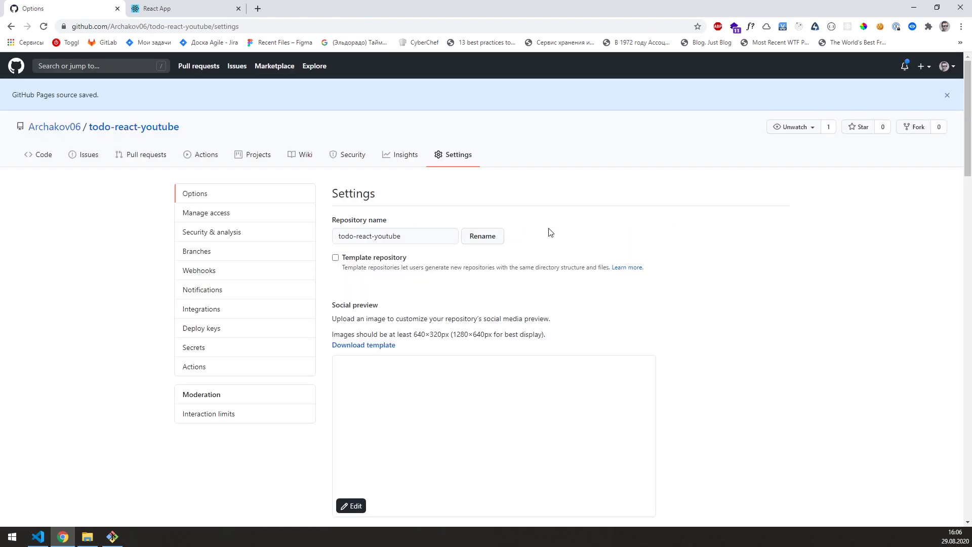
scroll(549, 228, down, 10)
scroll(552, 227, down, 13)
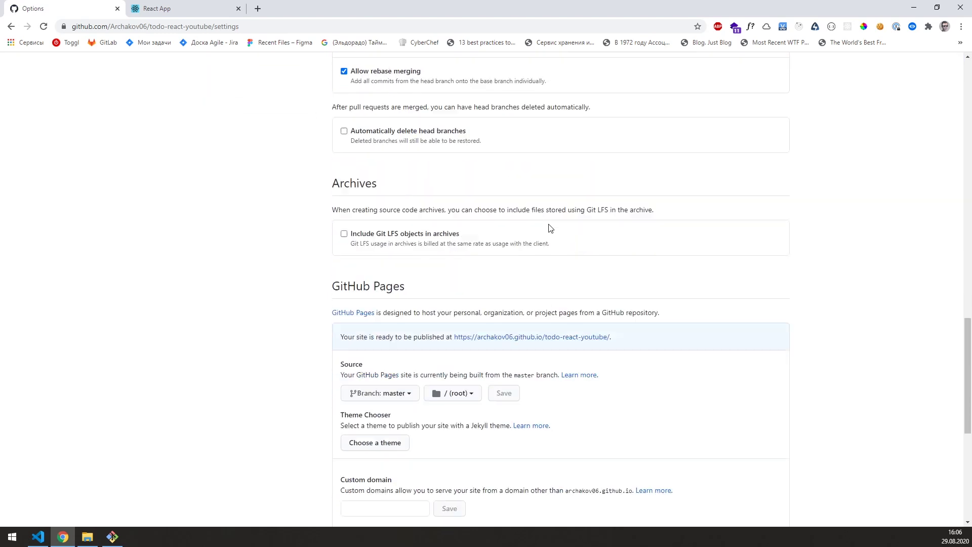
drag(623, 186, 458, 188)
Step: Add a "homepage" entry set to the GitHub Pages address in package.json and save
key(alt+Tab)
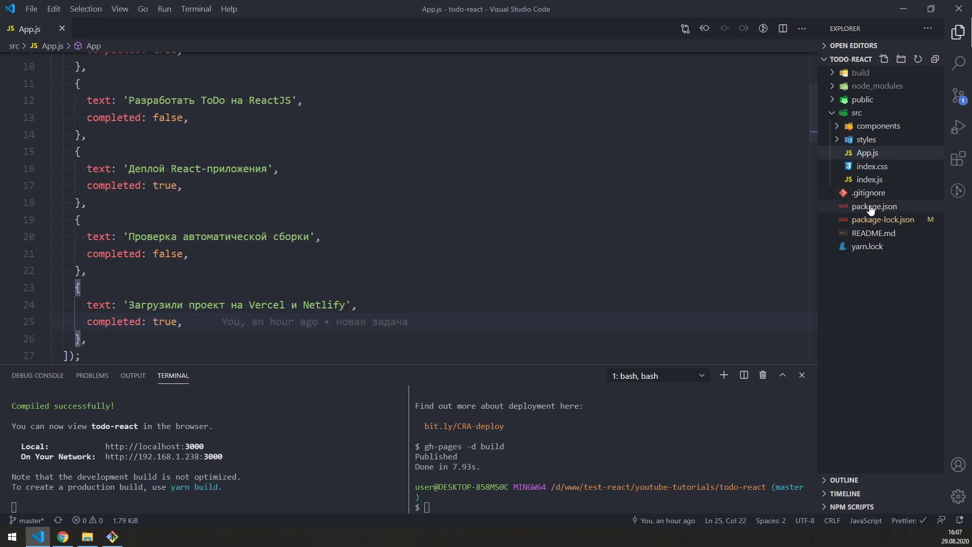
click(872, 208)
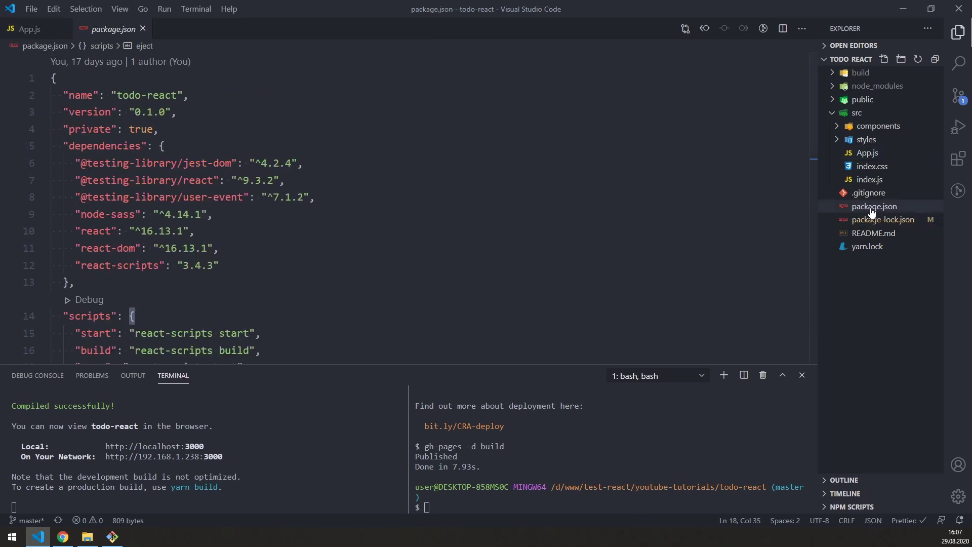
key(Home)
key(shift+End)
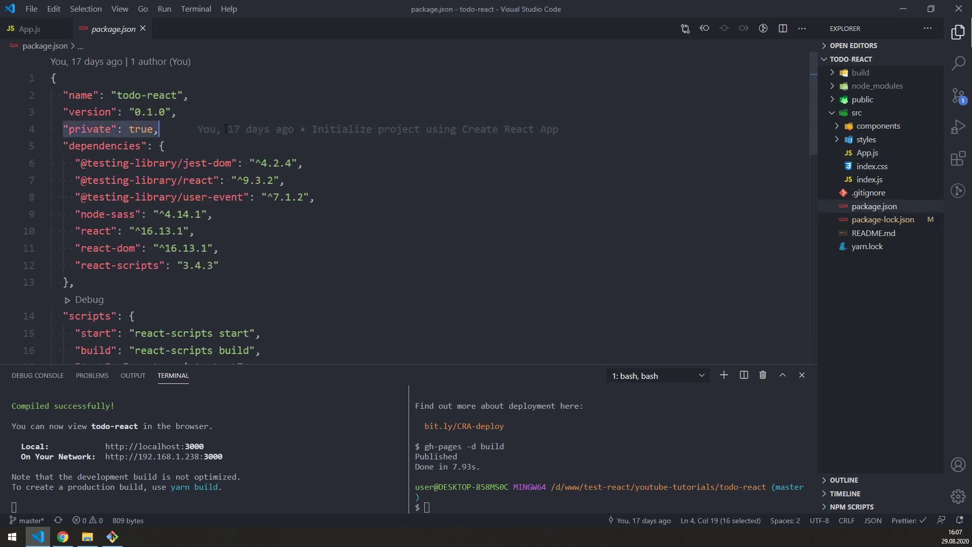
key(End)
key(Return)
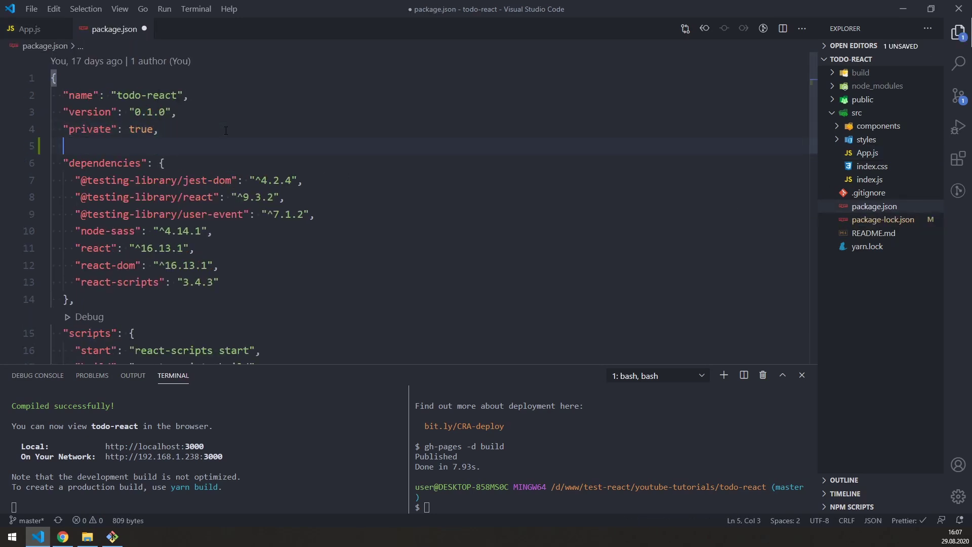
text(")
key(Return)
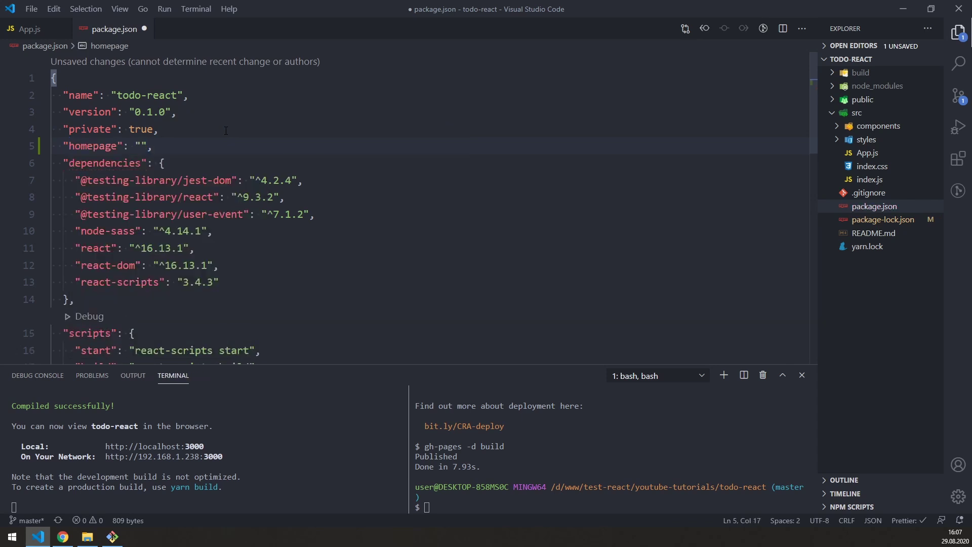
key(ctrl+v)
key(ctrl+s)
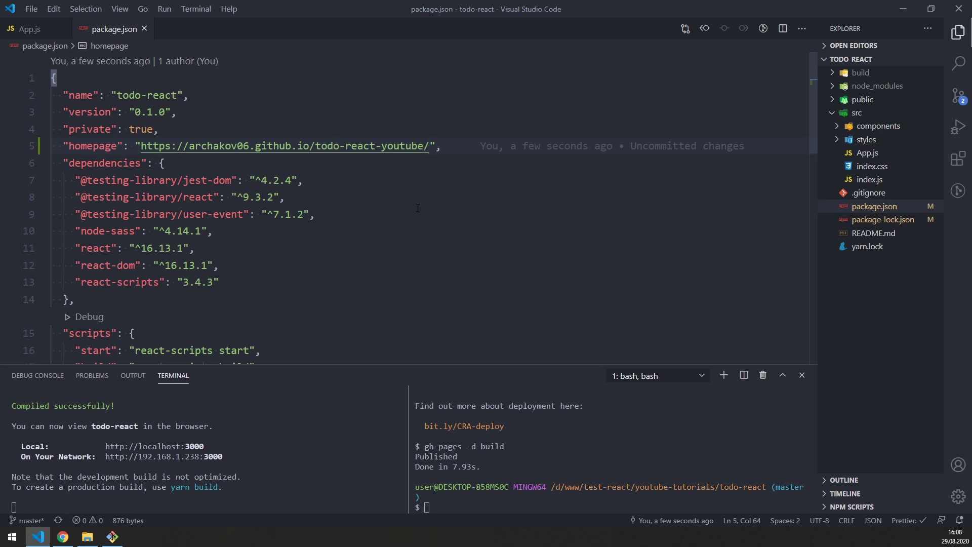
Step: Add an empty "deploy" script after the eject script in package.json
scroll(417, 208, down, 3)
click(324, 249)
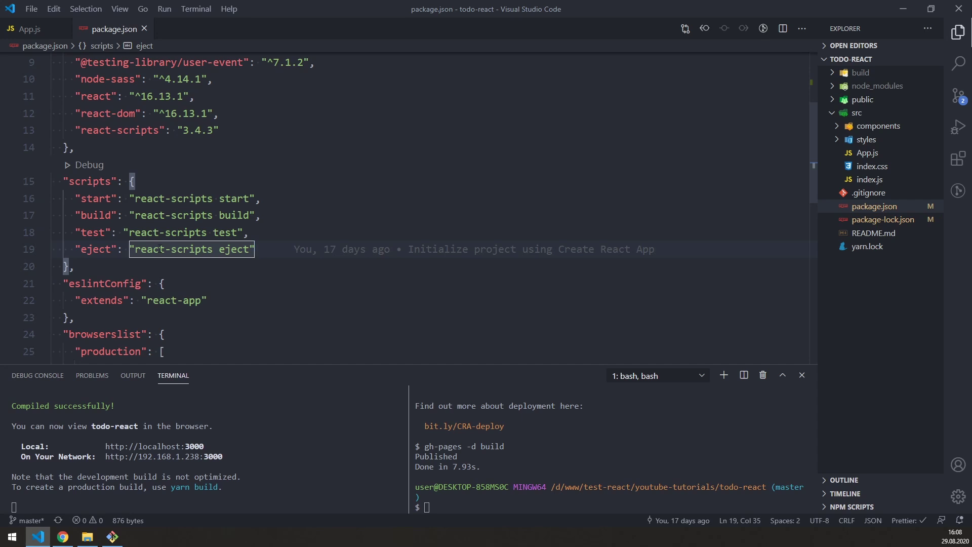
drag(75, 198, 290, 199)
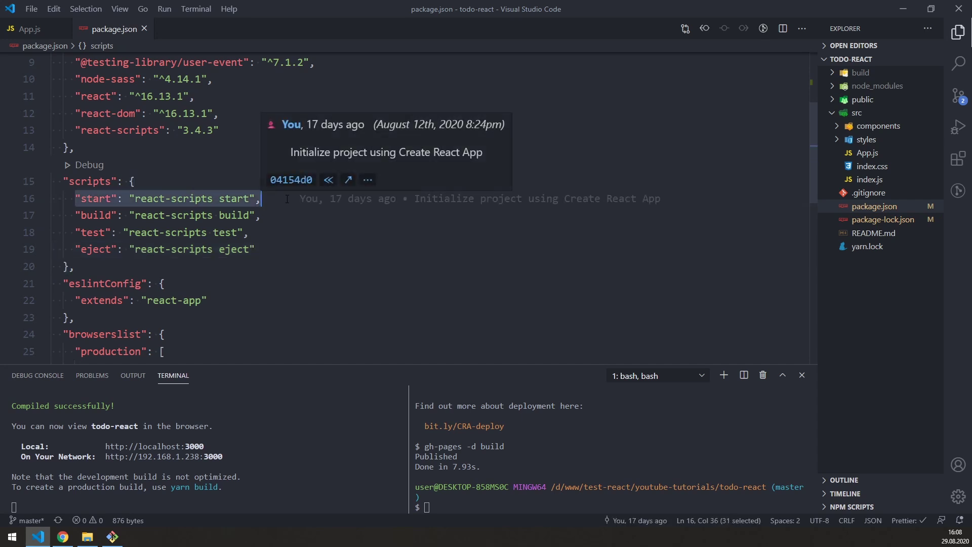
drag(78, 219, 267, 216)
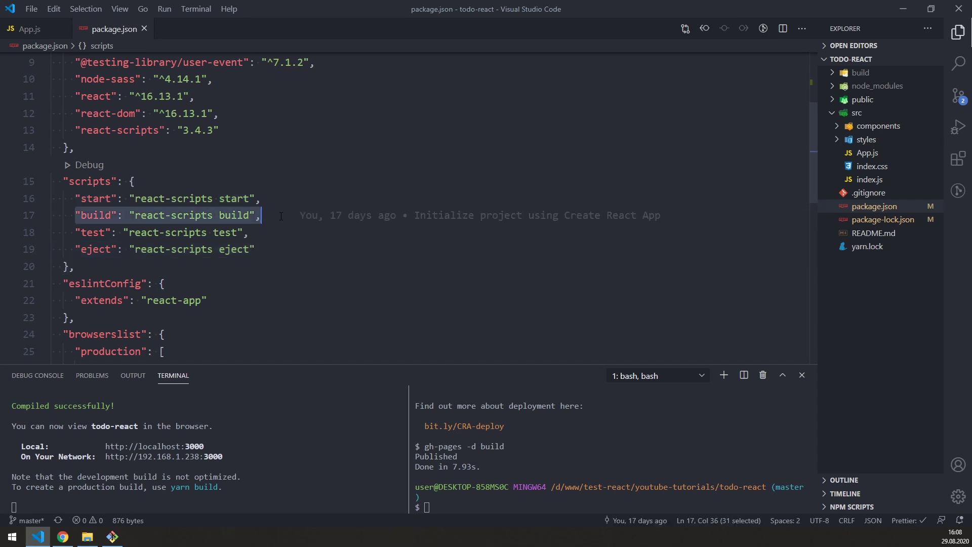
click(287, 249)
text(,)
key(Return)
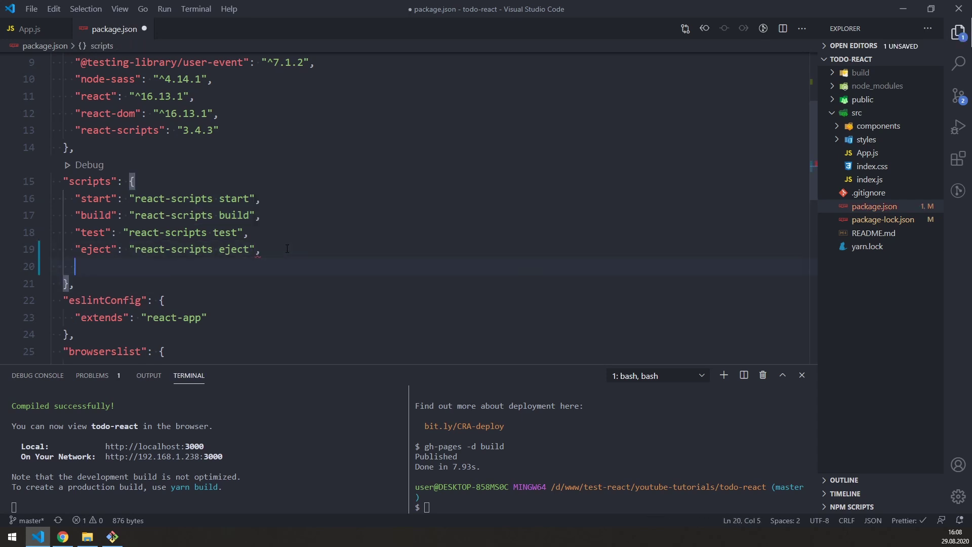
text("deploy": ")
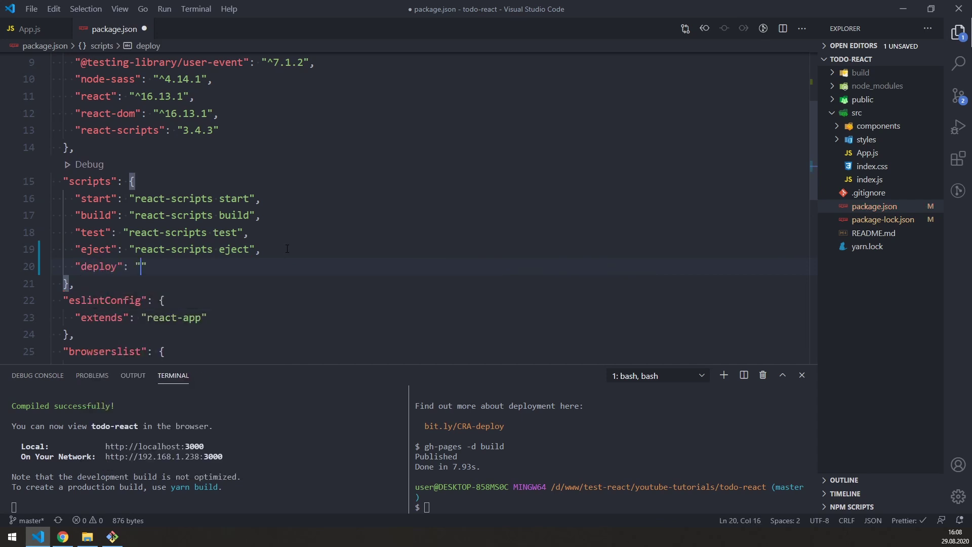
Step: Add an empty "predeploy" script, save, and run npm install gh-pages
click(255, 266)
text(,)
key(Return)
text("predeploy": "",)
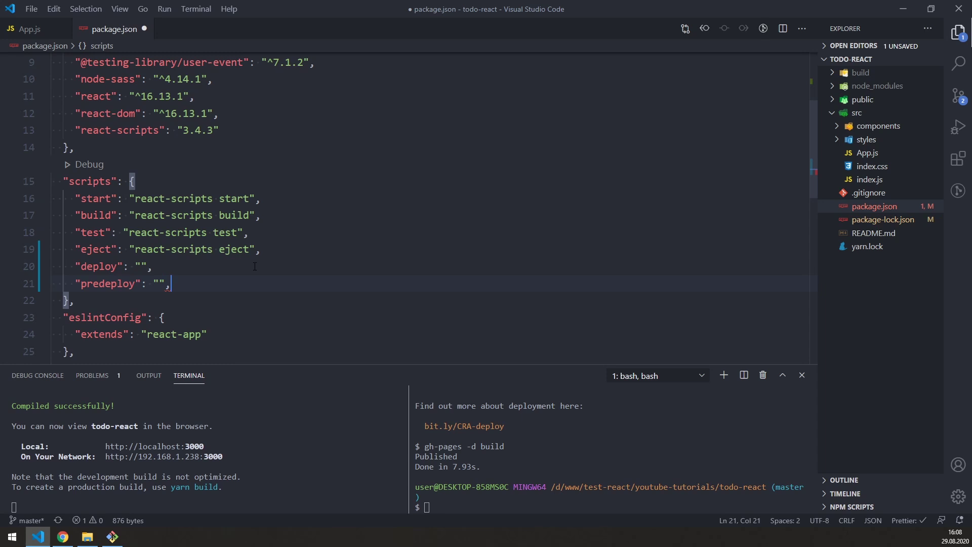
key(ctrl+s)
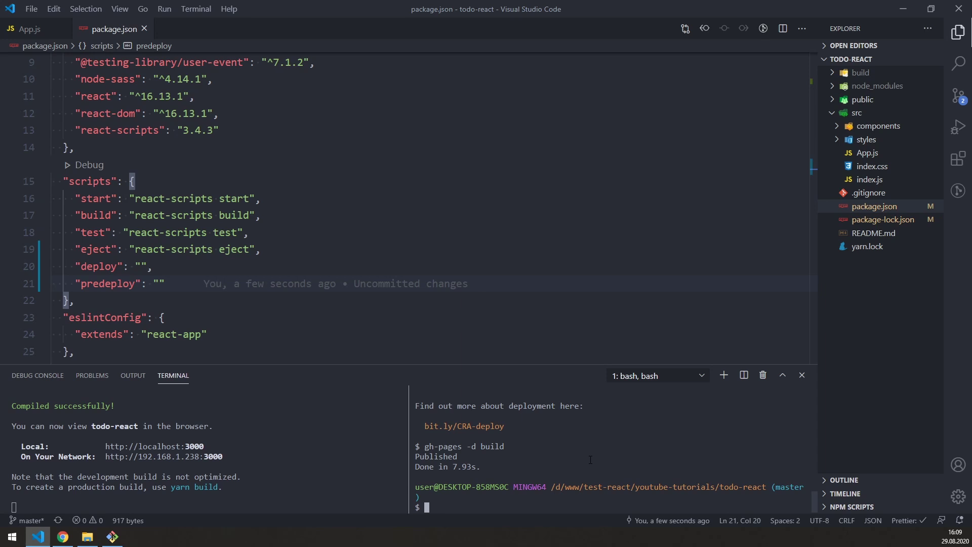
text(npm install gh-pages)
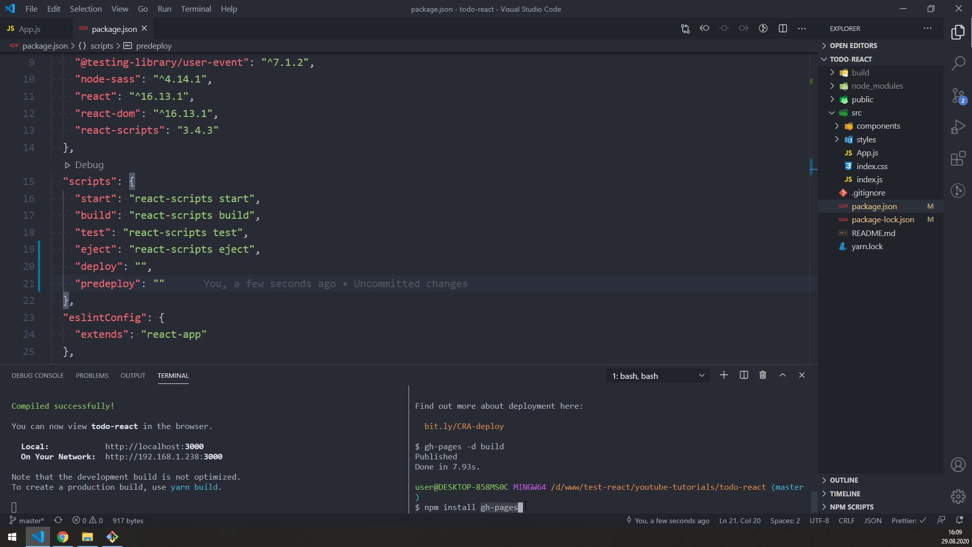
key(Return)
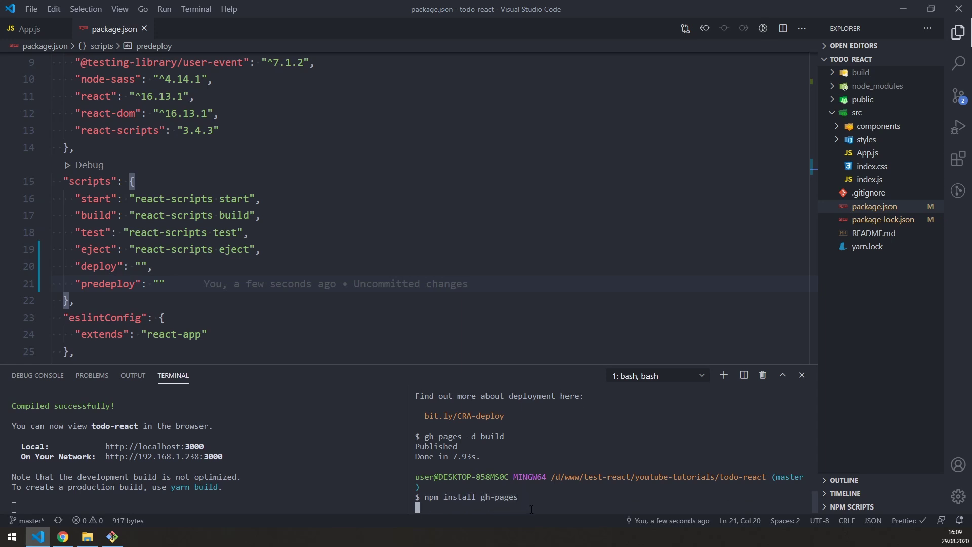
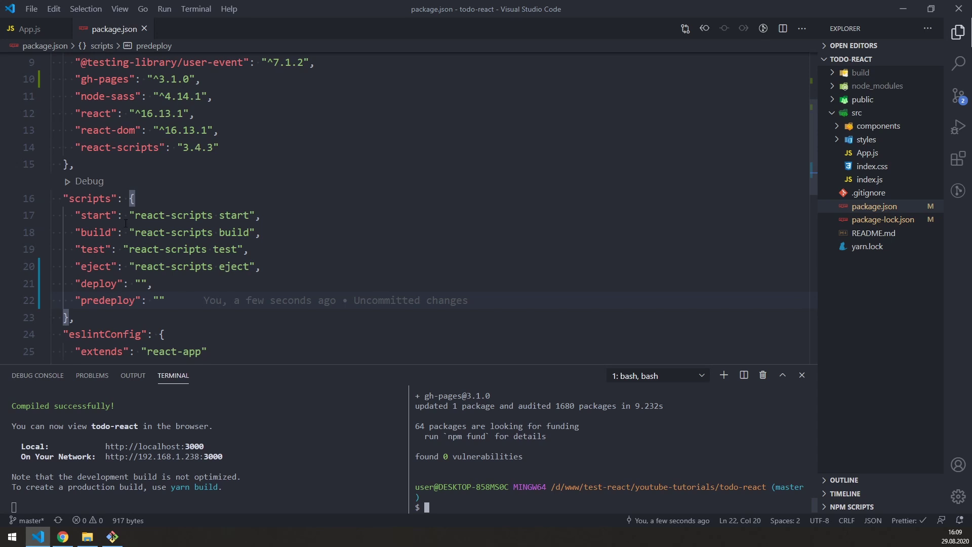
Step: Set the deploy script in package.json to "gh-pages -d build" and save
click(141, 284)
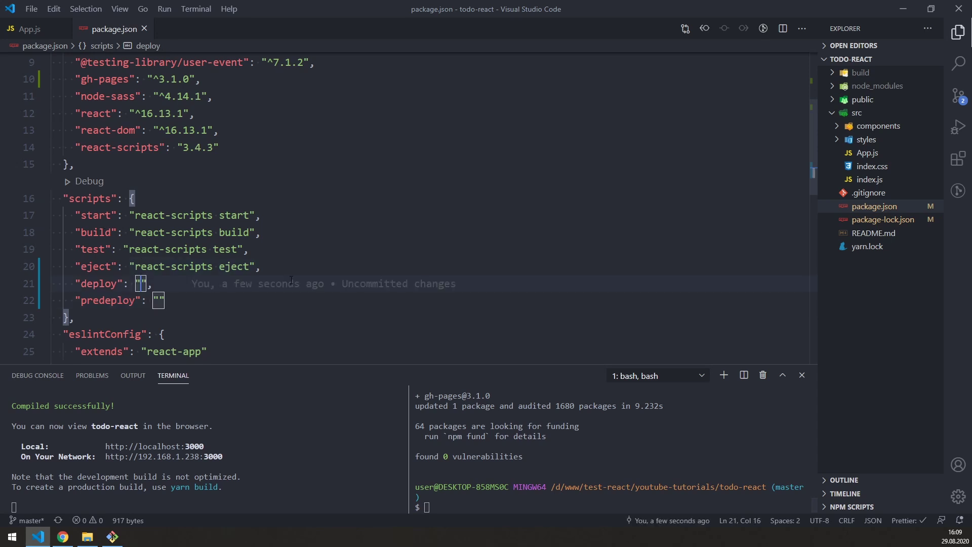
text(gh)
text(-pages)
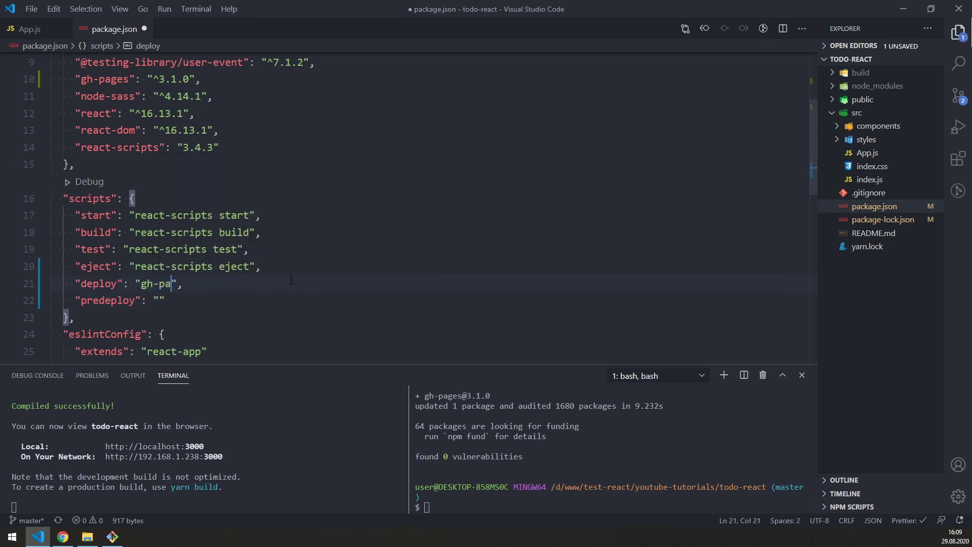
drag(141, 284, 190, 284)
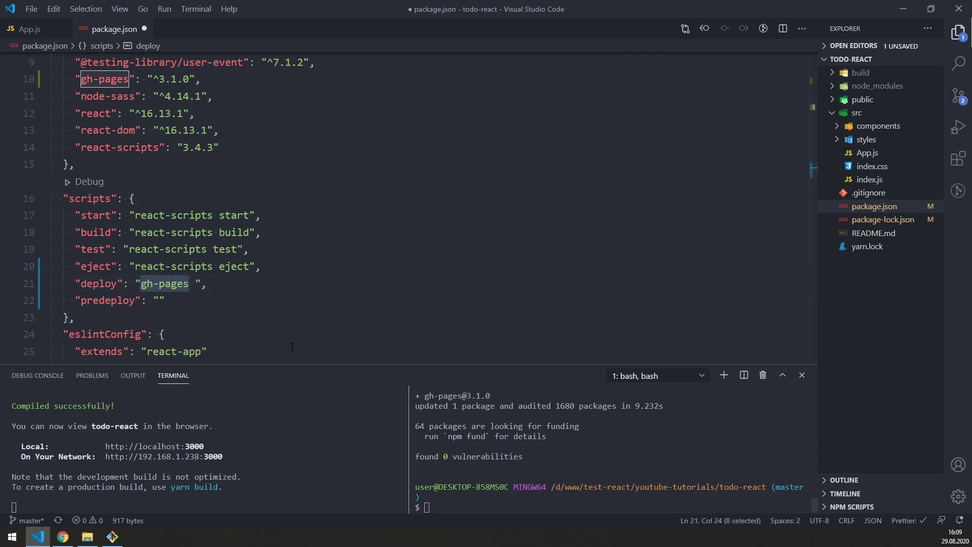
click(198, 284)
text(-d)
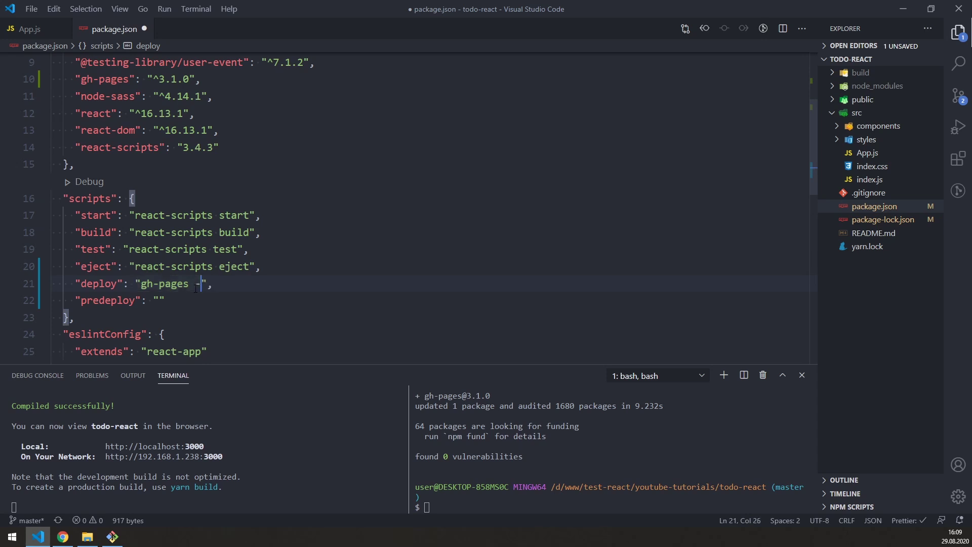
click(249, 287)
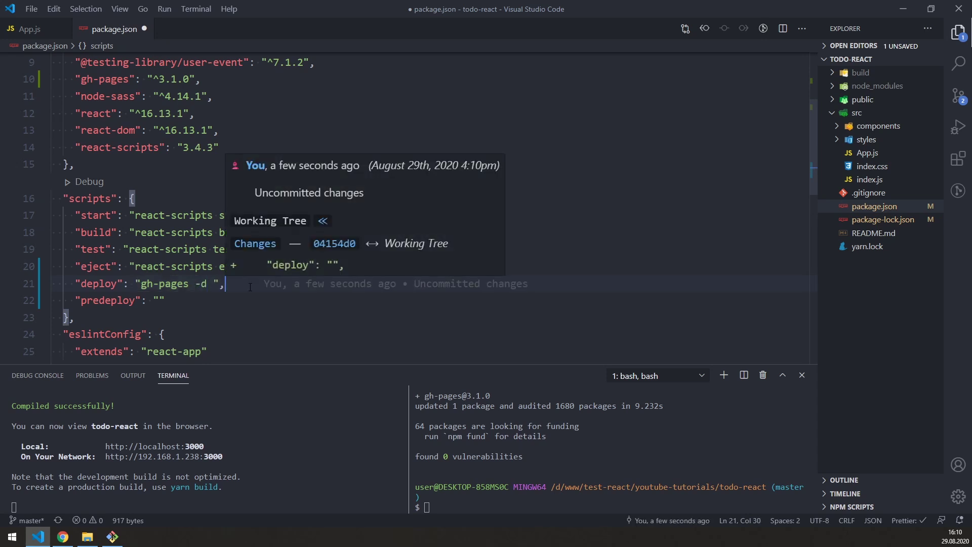
click(212, 282)
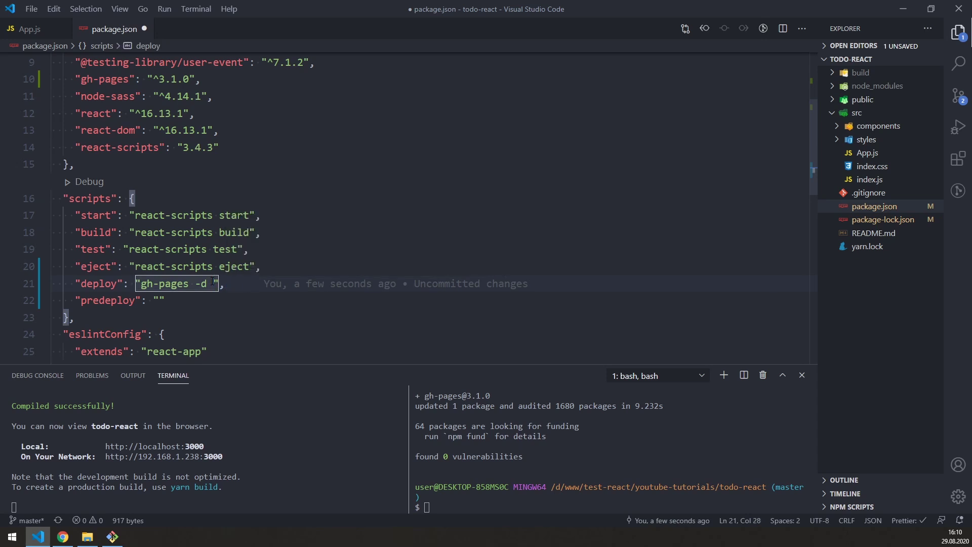
text(build)
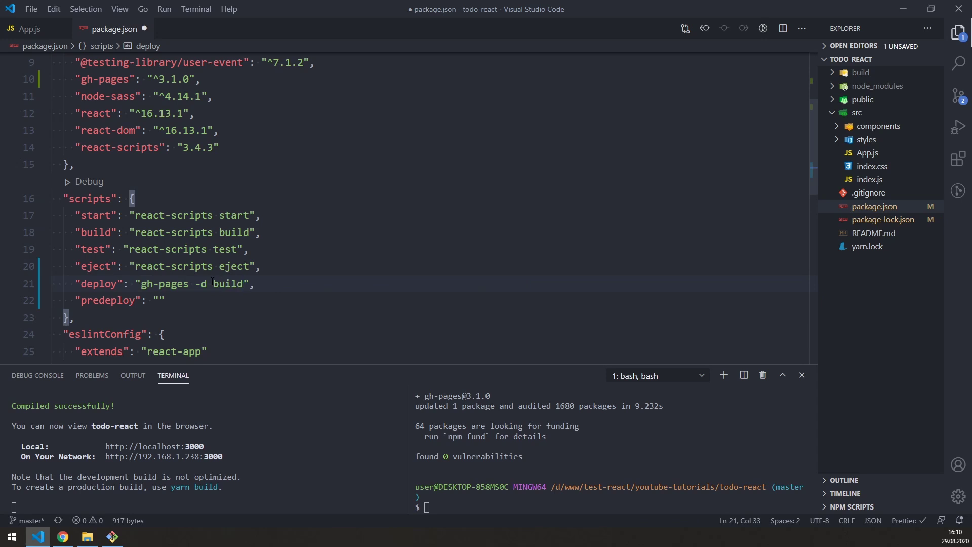
key(ctrl+s)
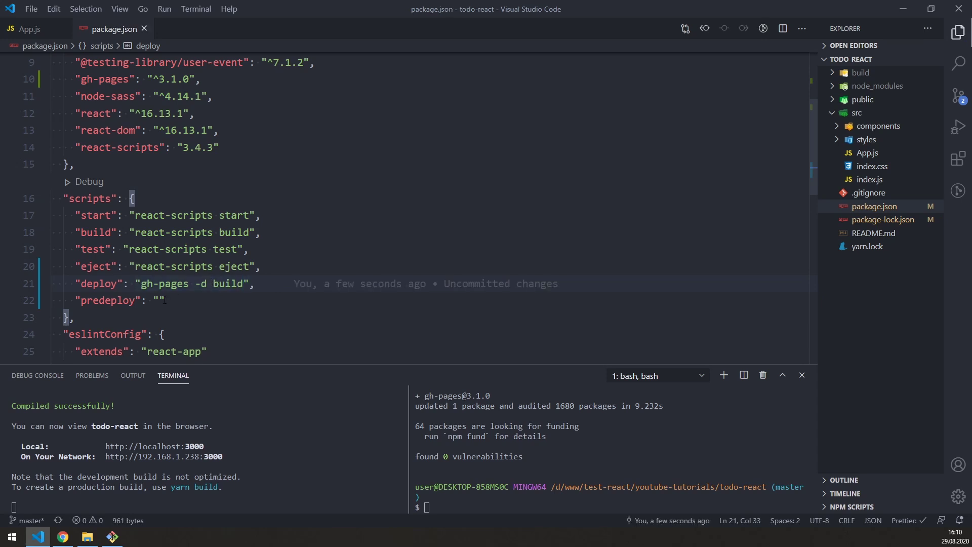
Step: Set the predeploy script to "npm run build" and save package.json
drag(87, 300, 141, 300)
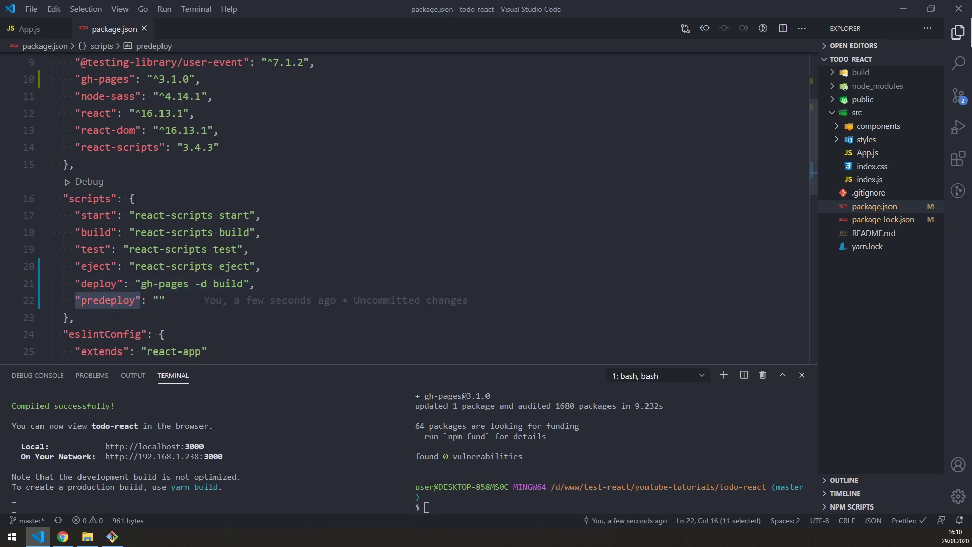
click(159, 304)
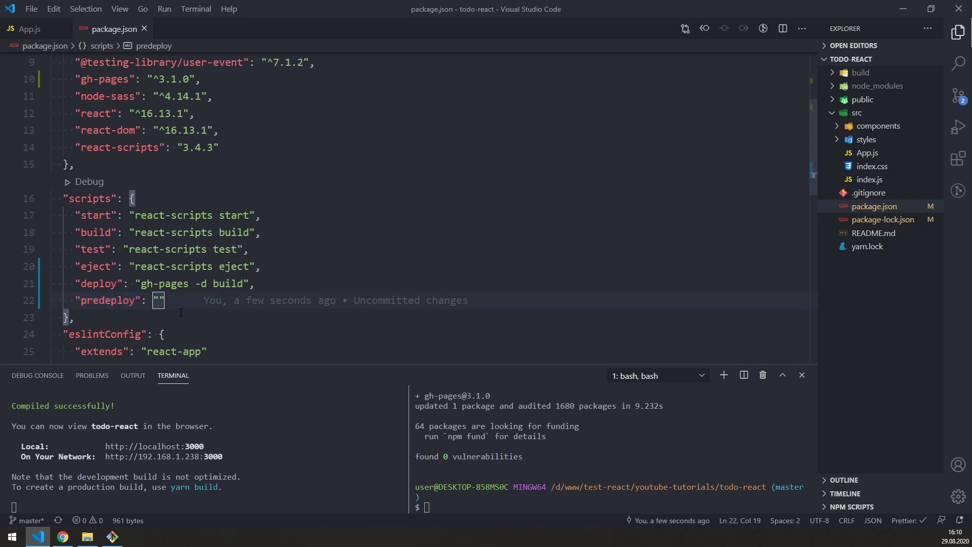
drag(143, 285, 244, 283)
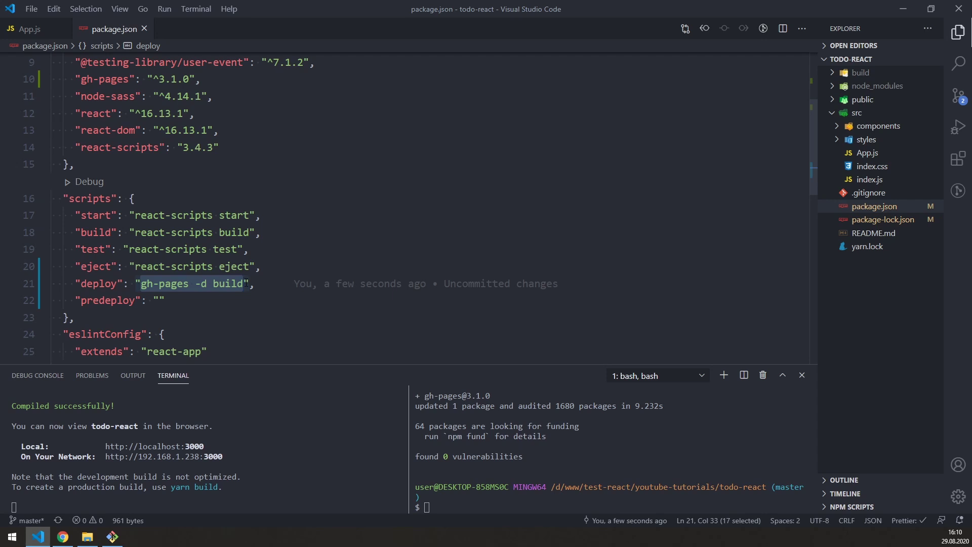
click(159, 301)
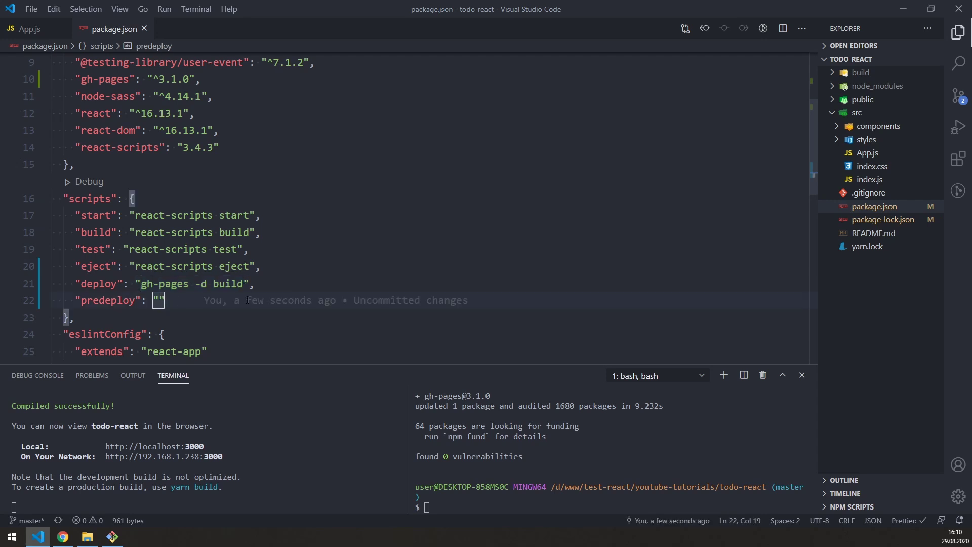
text(npm run buil)
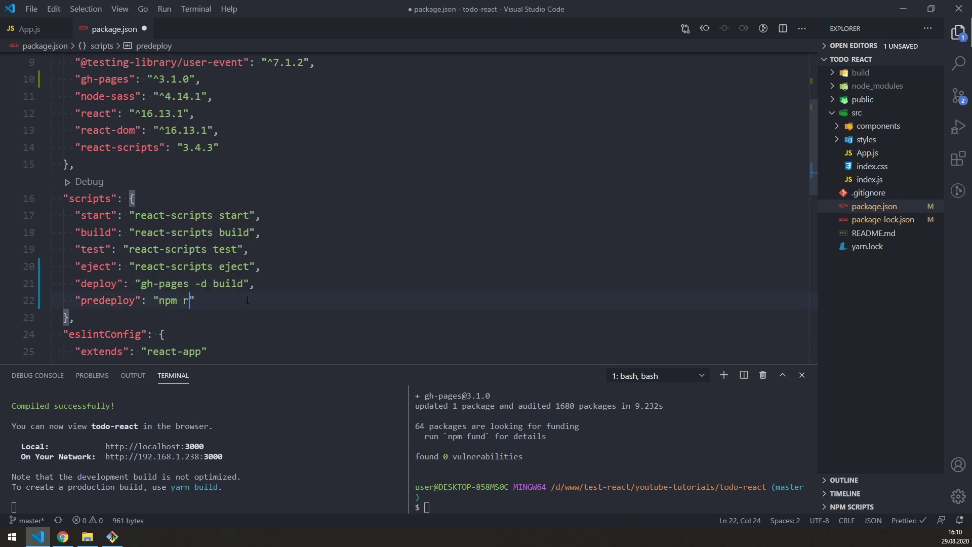
text(d)
key(ctrl+s)
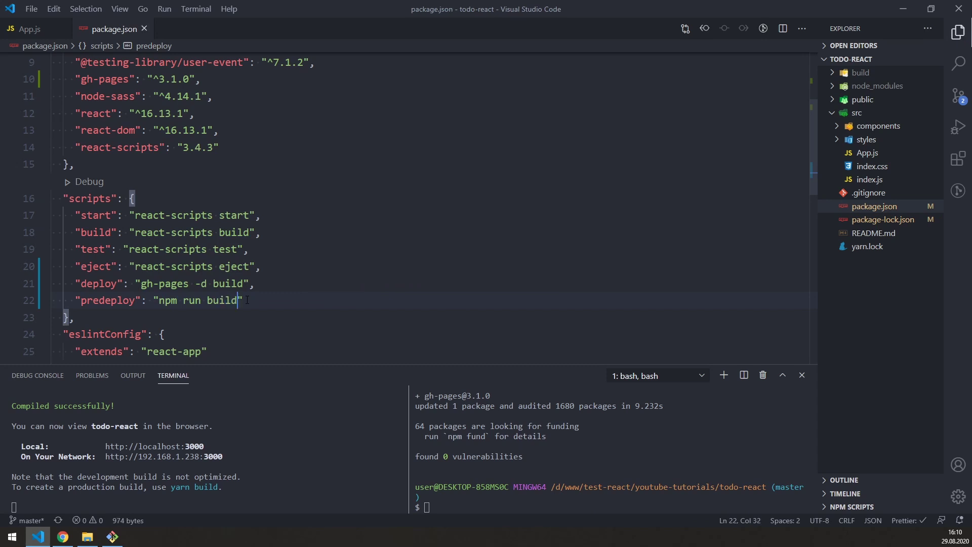
drag(243, 301, 47, 284)
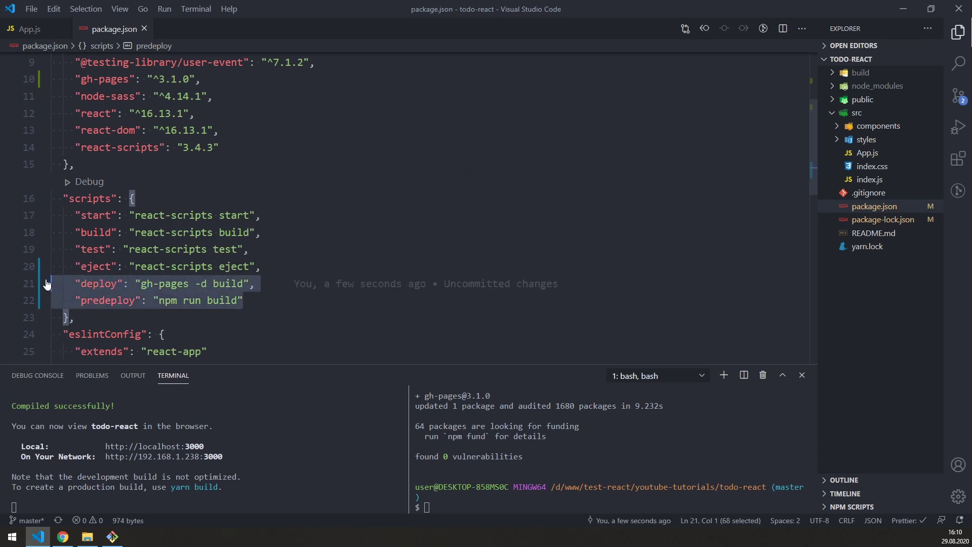
Step: Review the deploy and predeploy script lines in package.json, then focus the right terminal pane
click(300, 300)
drag(74, 283, 124, 283)
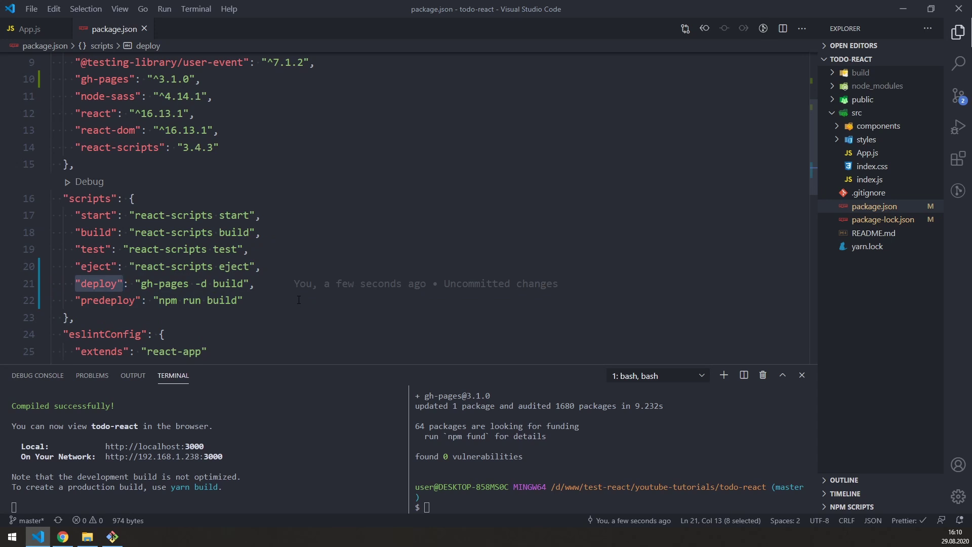
drag(75, 301, 140, 300)
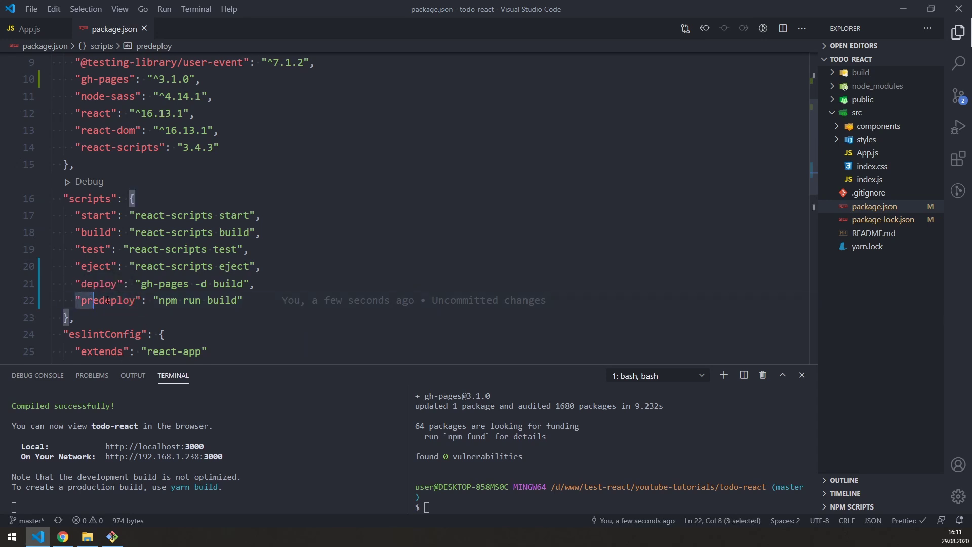
mouse_move(395, 307)
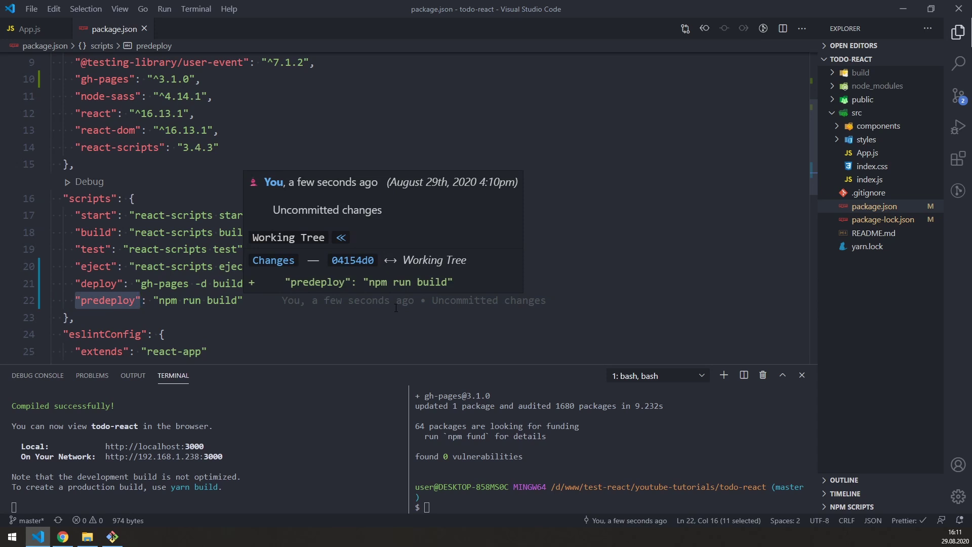
drag(243, 300, 246, 284)
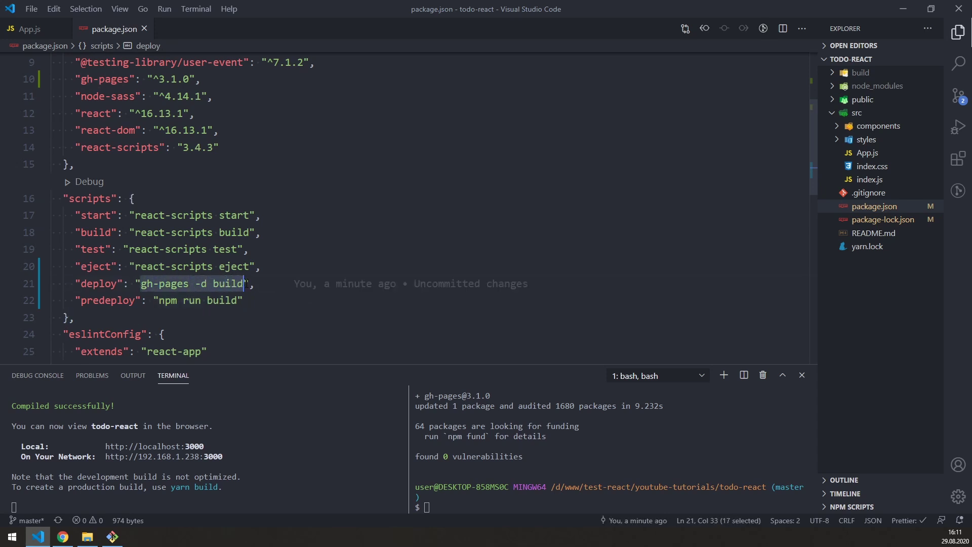
drag(76, 285, 123, 284)
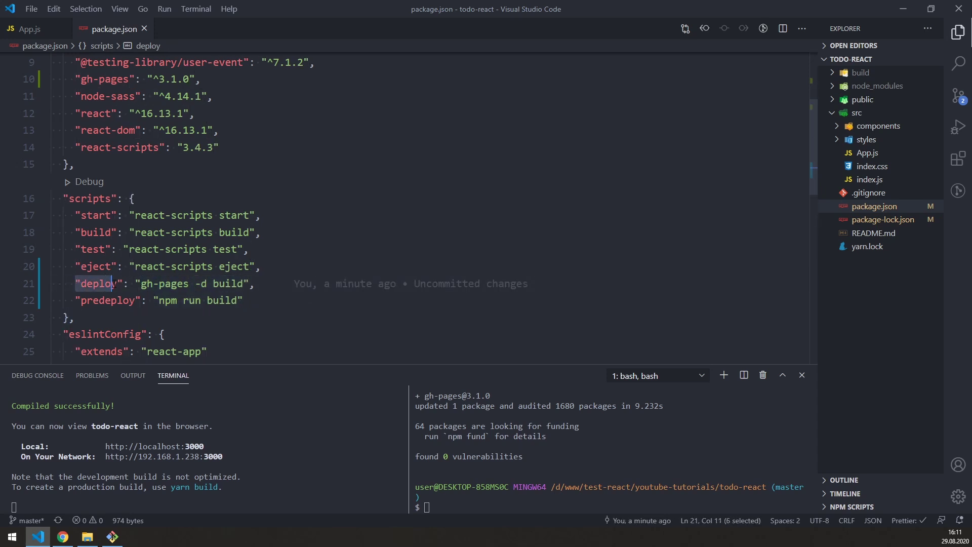
click(314, 285)
click(514, 447)
Step: Clear the terminal and enter the command npm run deploy
key(ctrl+l)
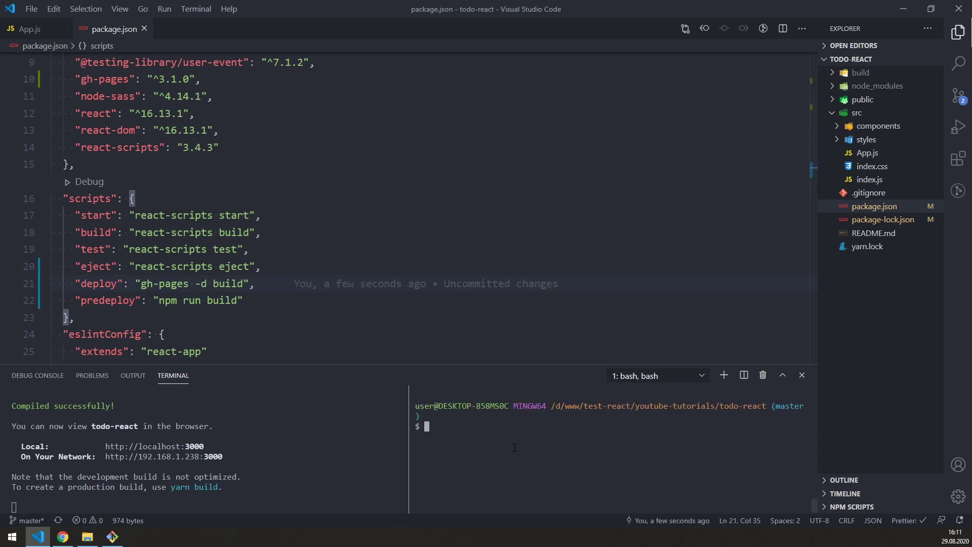
text(npm run deploy)
double_click(447, 426)
drag(462, 429, 497, 428)
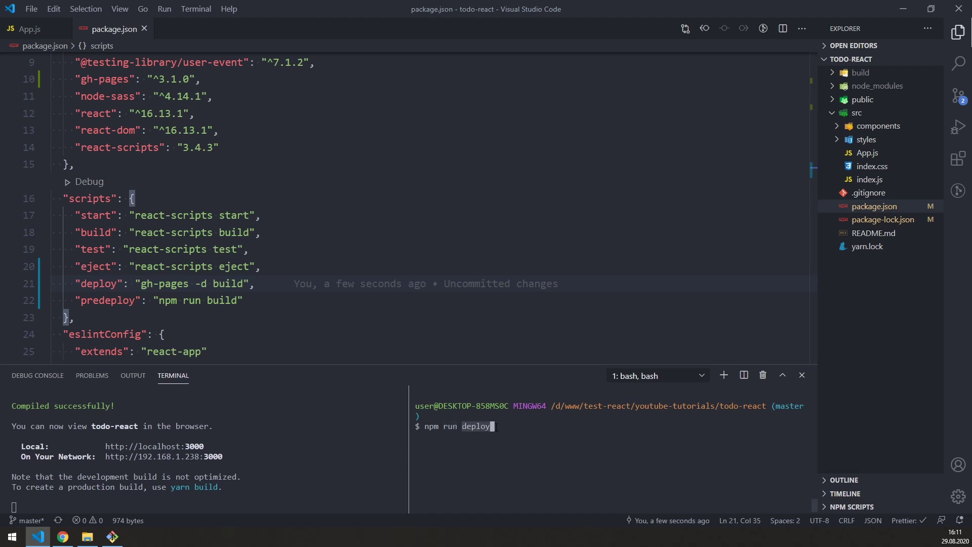
Step: Highlight the deploy script's gh-pages -d build value in package.json
drag(76, 284, 257, 285)
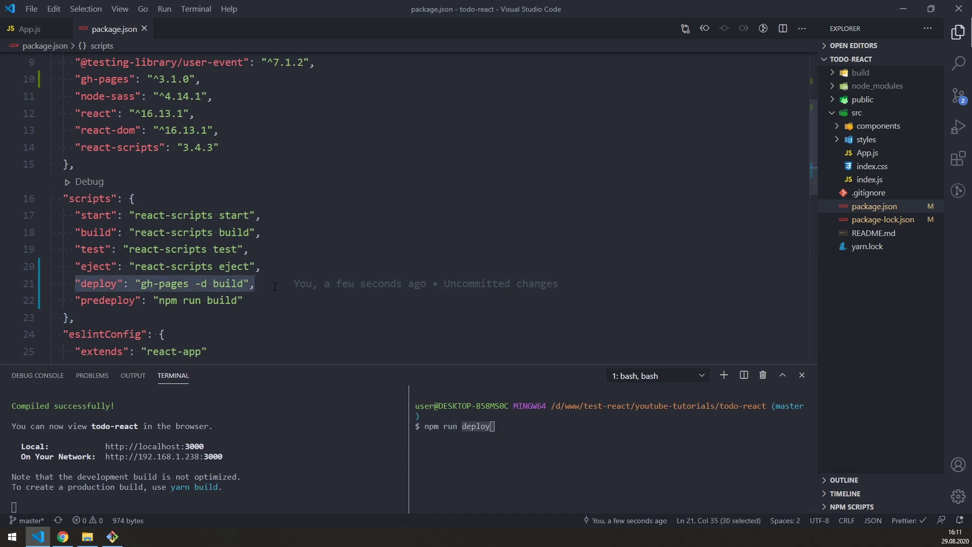
click(275, 287)
click(101, 284)
drag(140, 284, 245, 284)
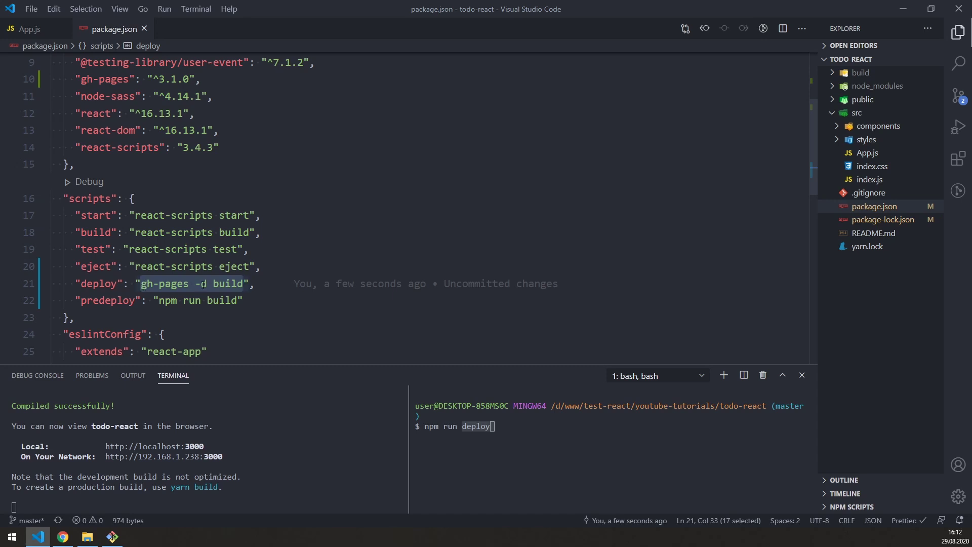
click(78, 283)
click(142, 285)
drag(143, 285, 246, 285)
double_click(116, 284)
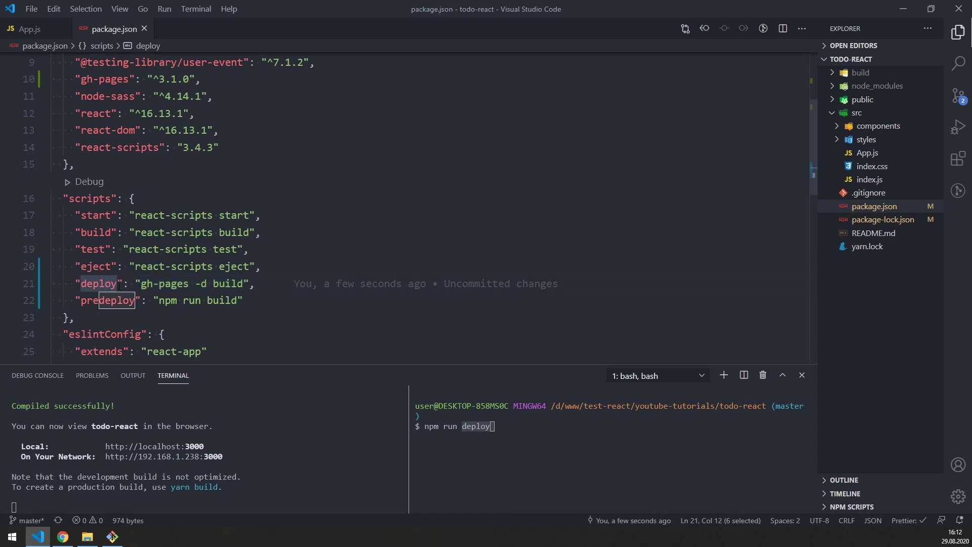
click(264, 285)
click(440, 426)
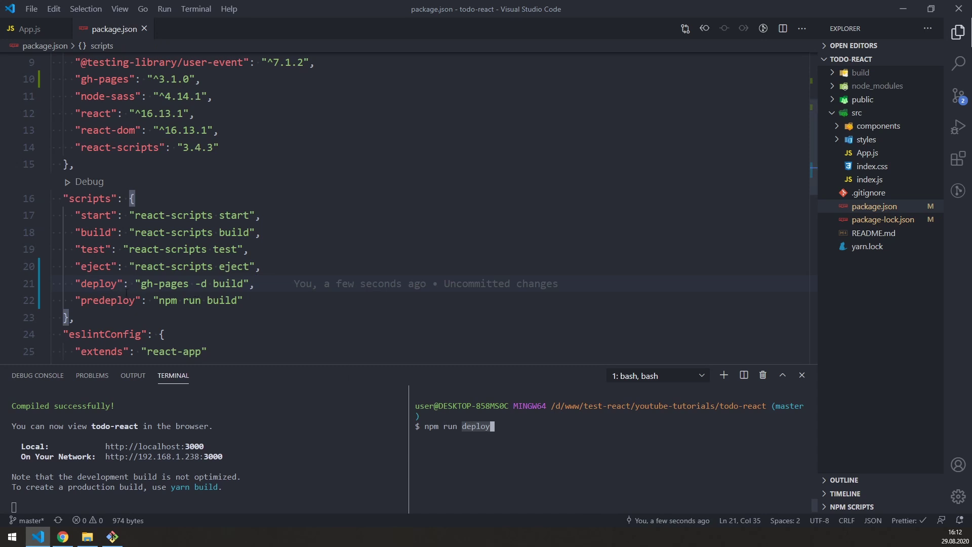
double_click(100, 284)
drag(141, 284, 245, 283)
click(435, 436)
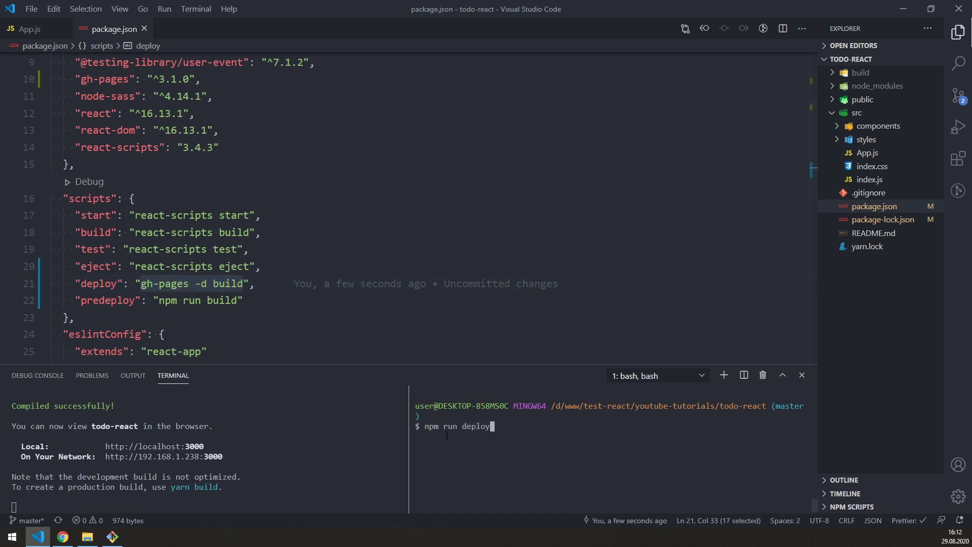
Step: Run npm run deploy and check the build ends with Published
key(Return)
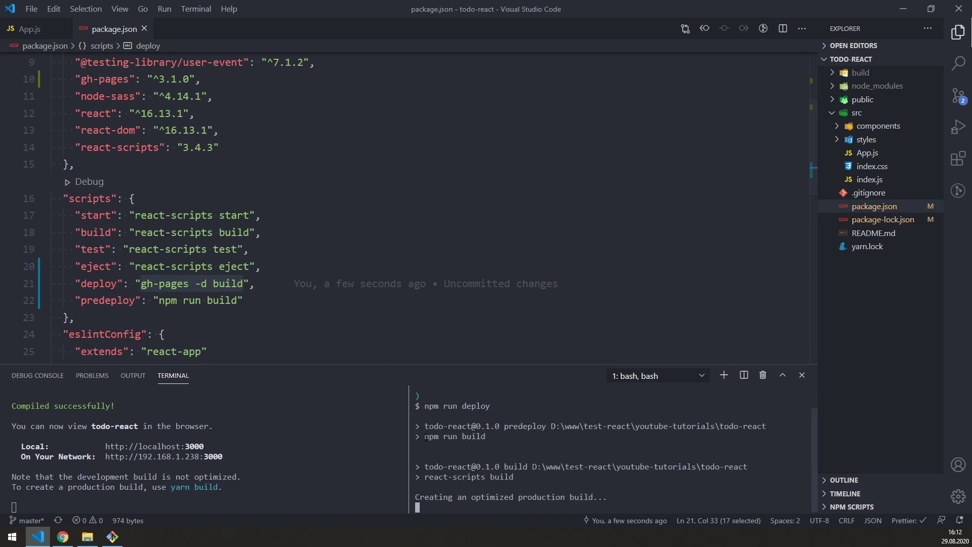
scroll(429, 438, up, 1)
drag(424, 456, 486, 456)
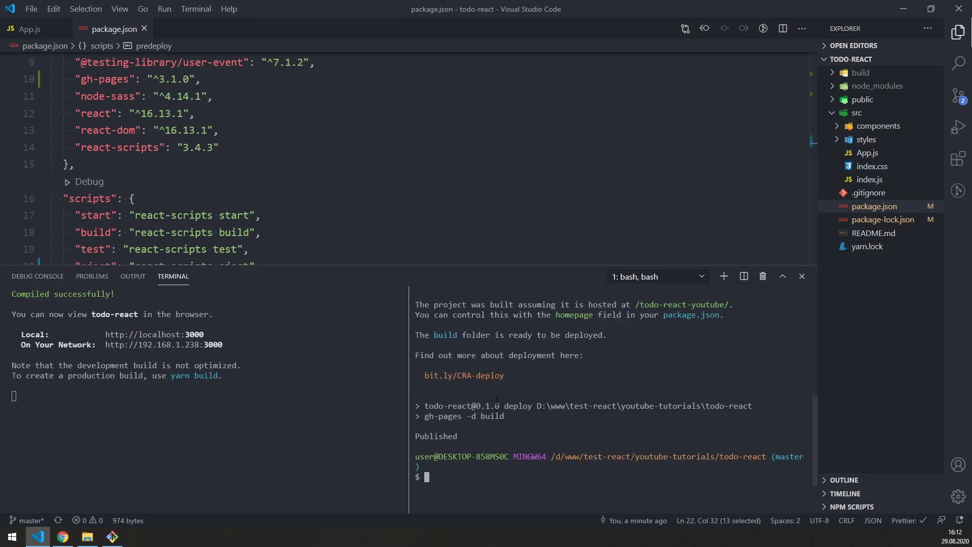
drag(412, 436, 466, 437)
Step: Open the published GitHub Pages site from the repository's Pages settings
key(ctrl+c)
click(37, 537)
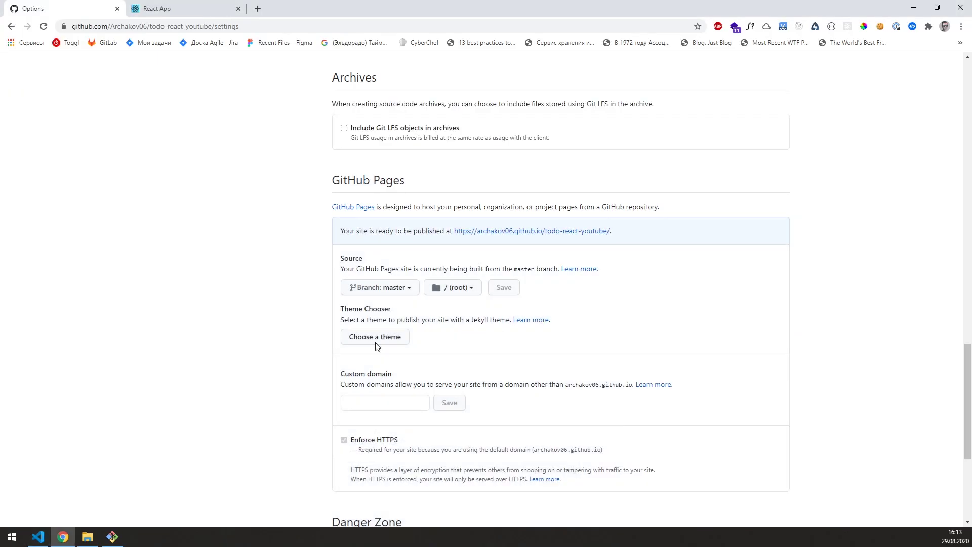
click(528, 232)
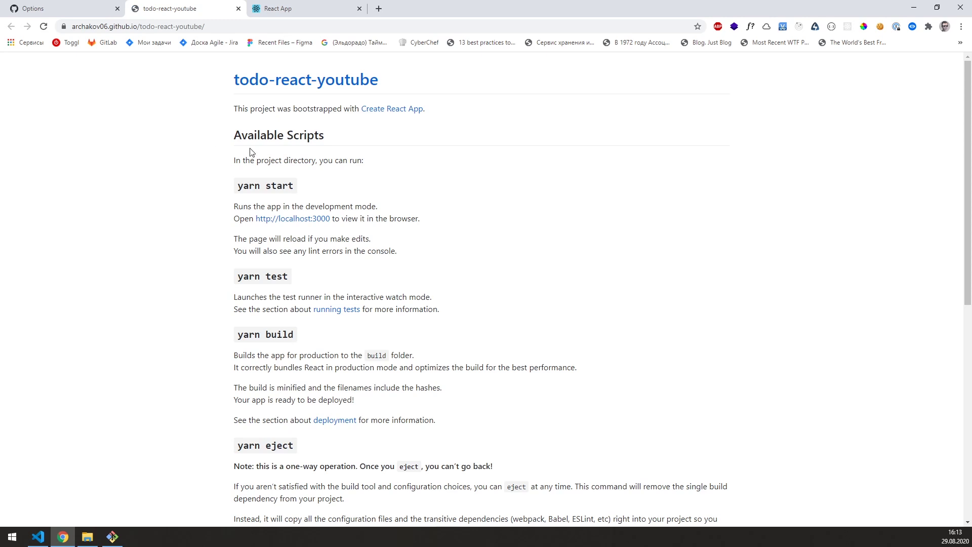
drag(232, 79, 503, 385)
click(504, 386)
Step: Go to the todo-react-youtube repository's Code page and look at README.md
click(75, 11)
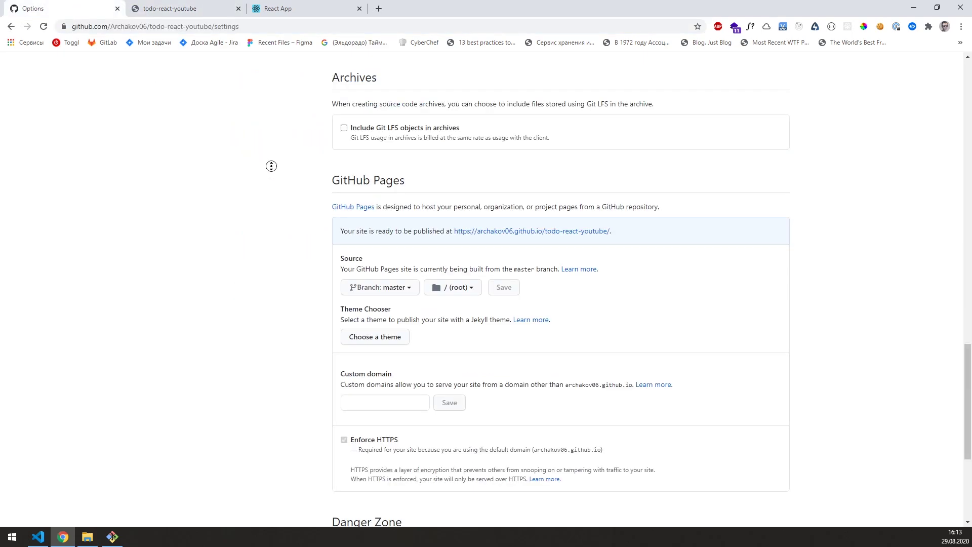
scroll(273, 169, up, 20)
click(150, 131)
scroll(324, 284, down, 3)
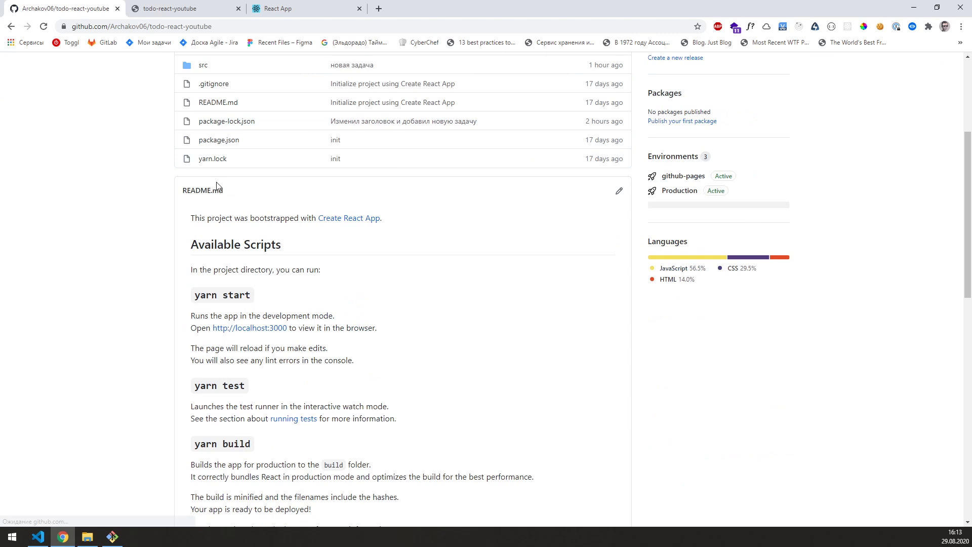
double_click(201, 103)
drag(202, 103, 205, 109)
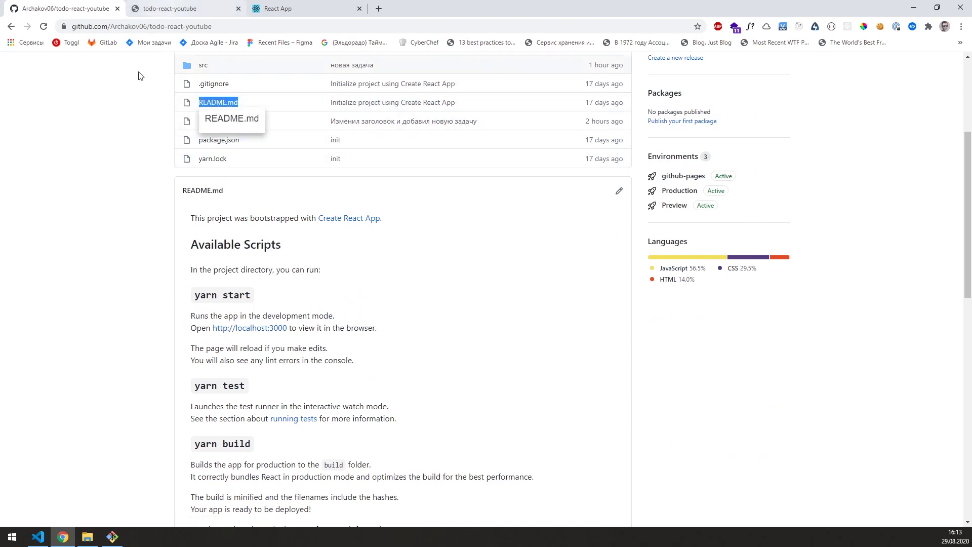
scroll(148, 171, up, 3)
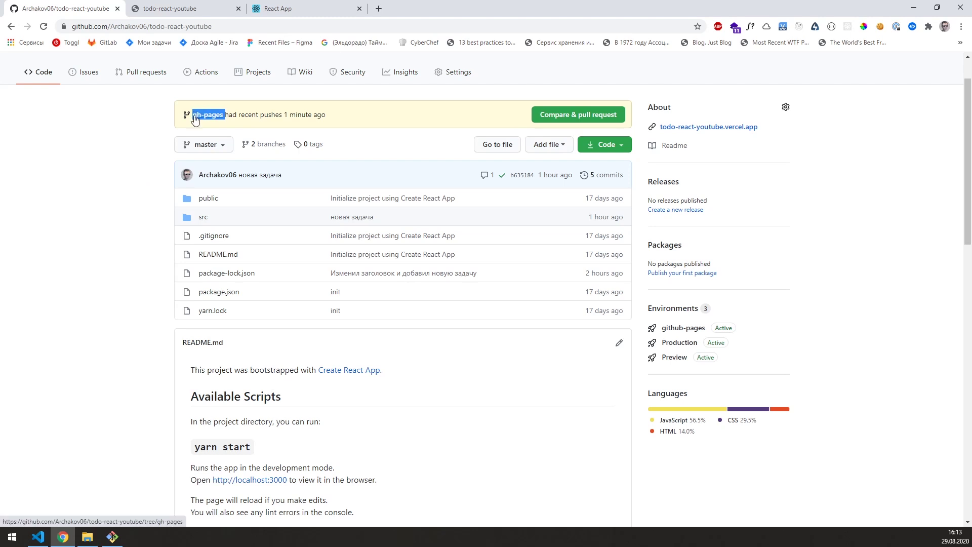
Step: Toggle between the master and gh-pages branches, leaving gh-pages shown
click(205, 145)
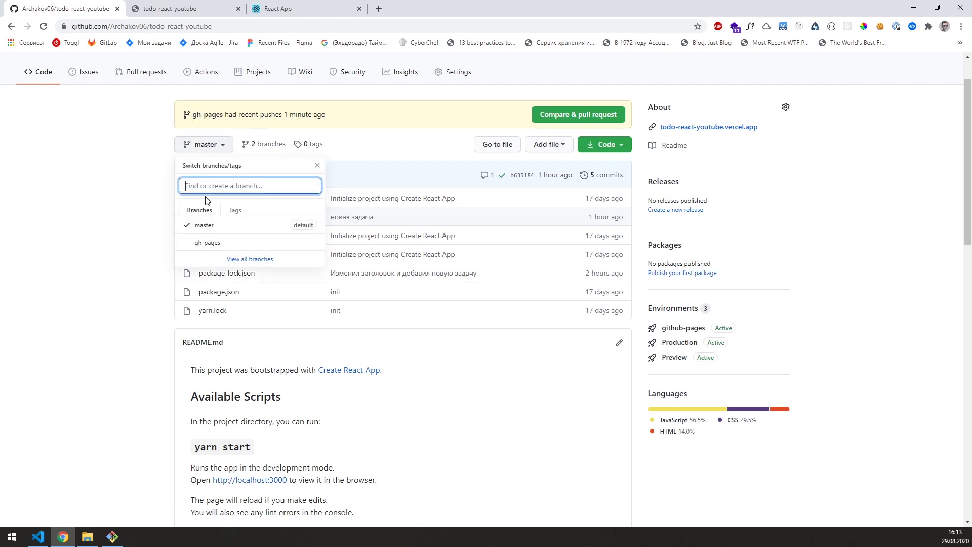
click(208, 244)
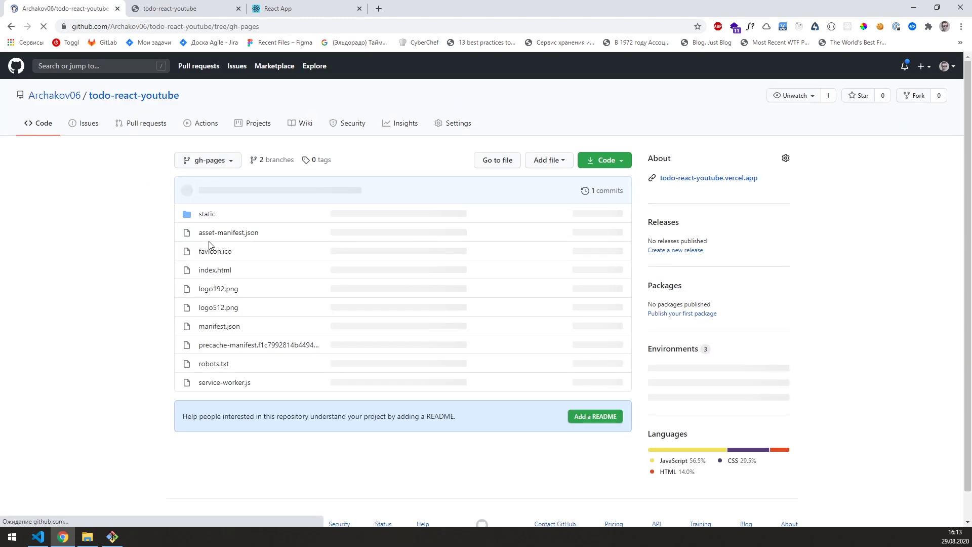
drag(263, 418, 234, 251)
click(221, 197)
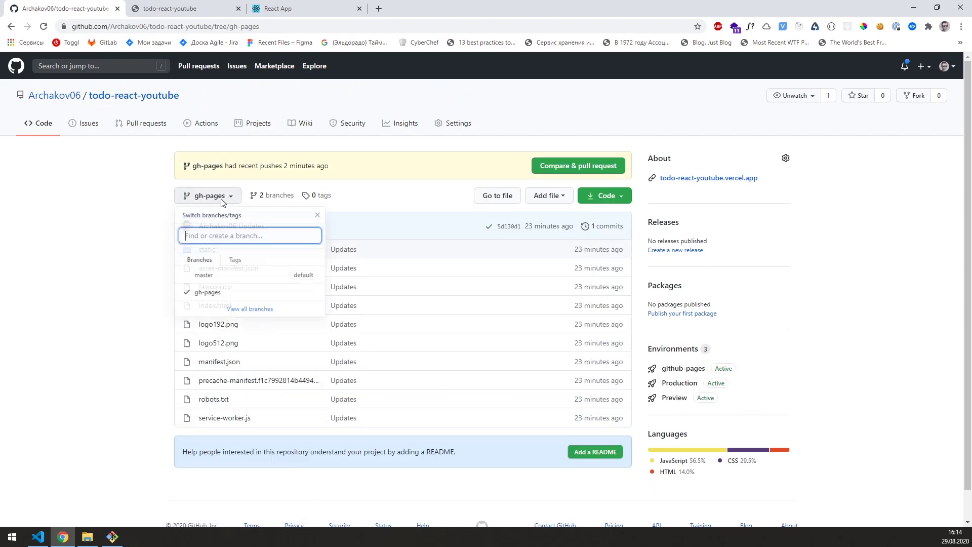
click(218, 276)
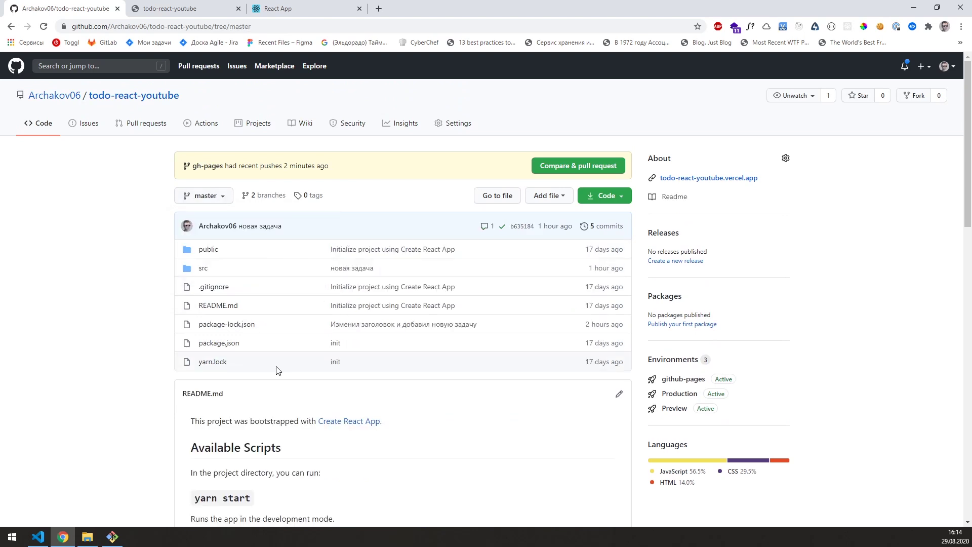
click(212, 200)
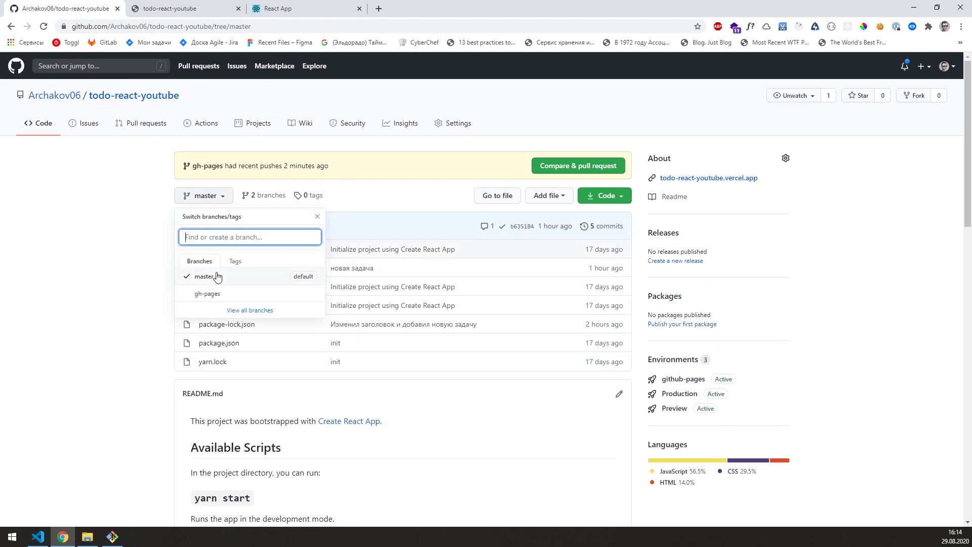
click(209, 294)
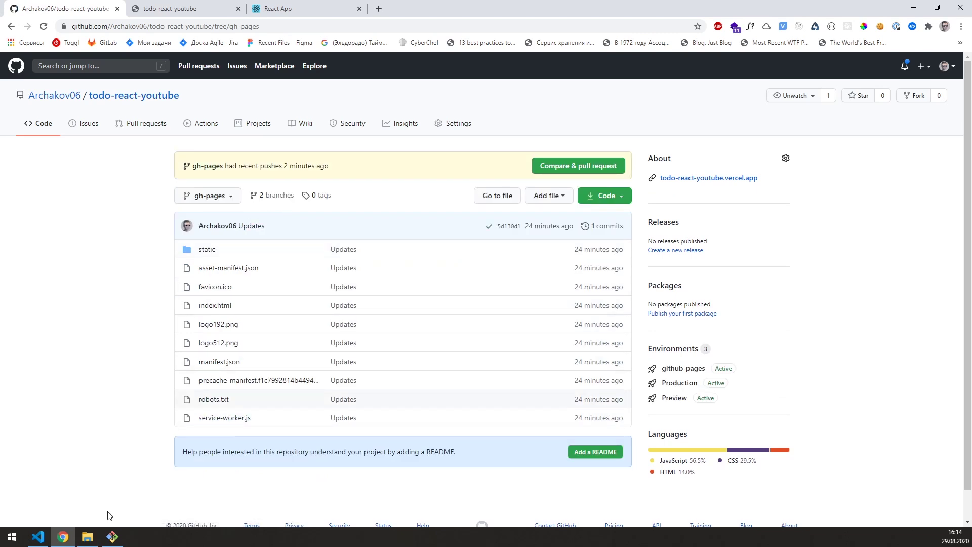
Step: Compare the local build folder's files with the gh-pages branch contents
click(88, 536)
double_click(257, 223)
drag(278, 368, 259, 213)
drag(310, 110, 577, 114)
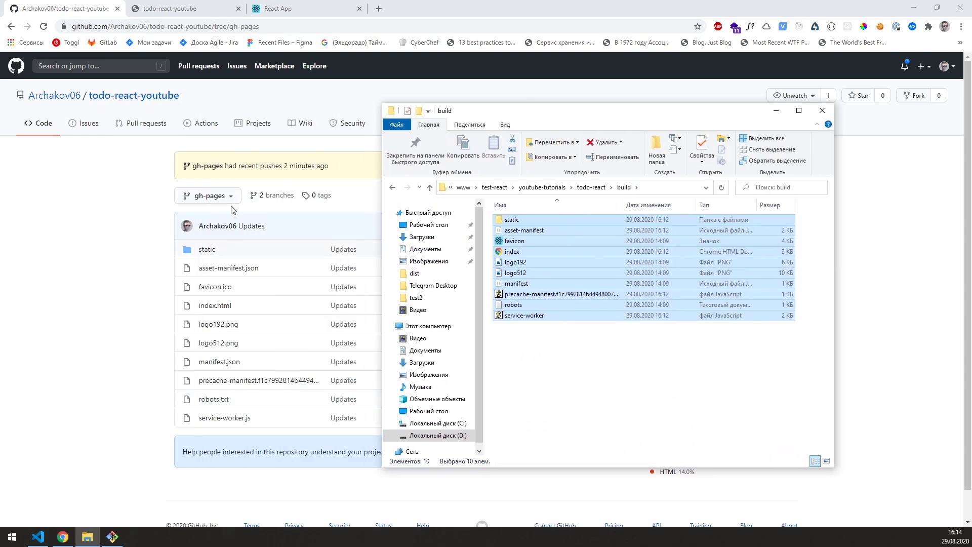
click(169, 9)
click(44, 27)
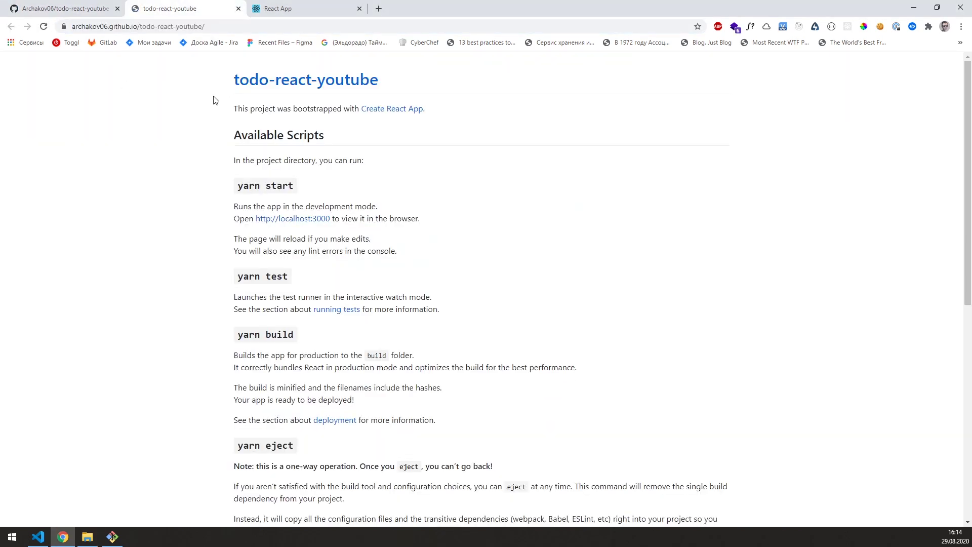
click(74, 10)
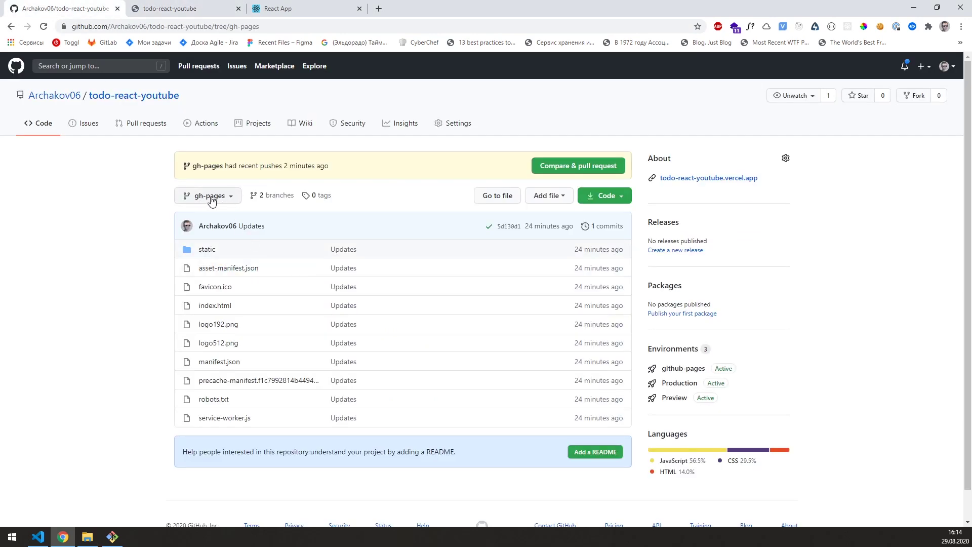
Step: Set the GitHub Pages source branch to gh-pages in repository Settings and save
click(456, 130)
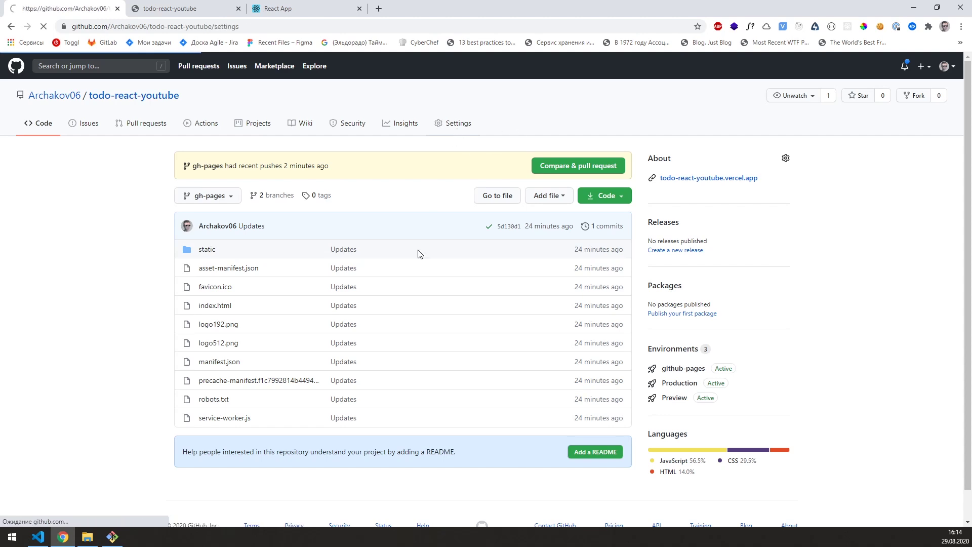
scroll(400, 339, down, 20)
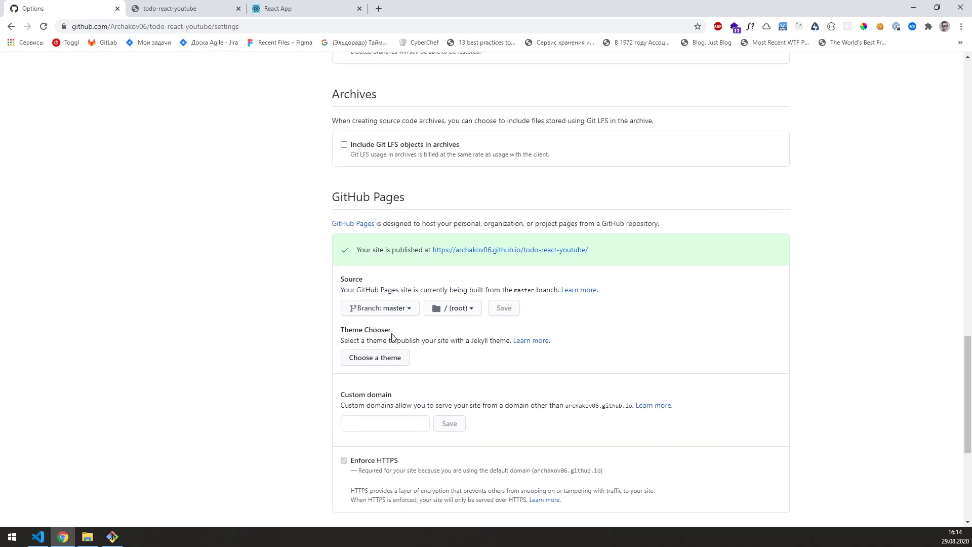
scroll(392, 336, down, 3)
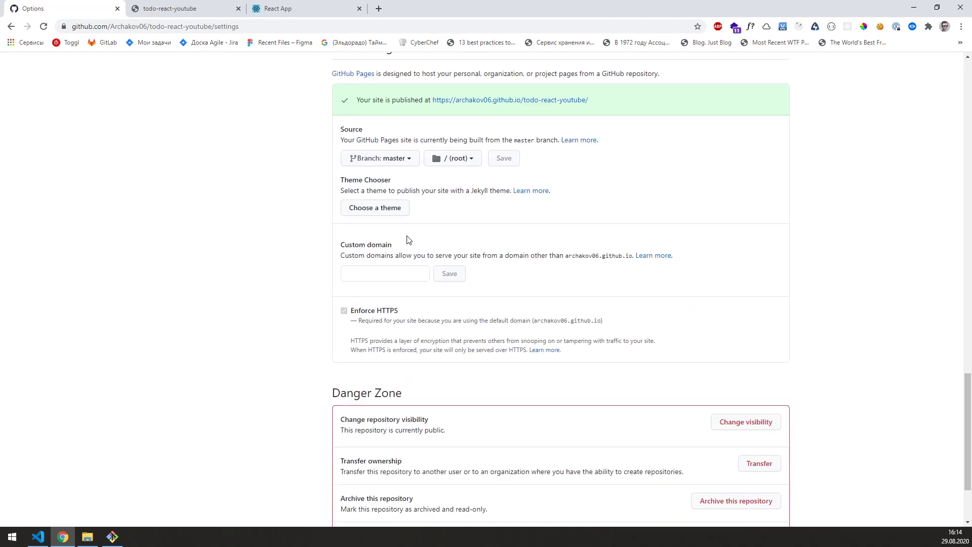
click(396, 161)
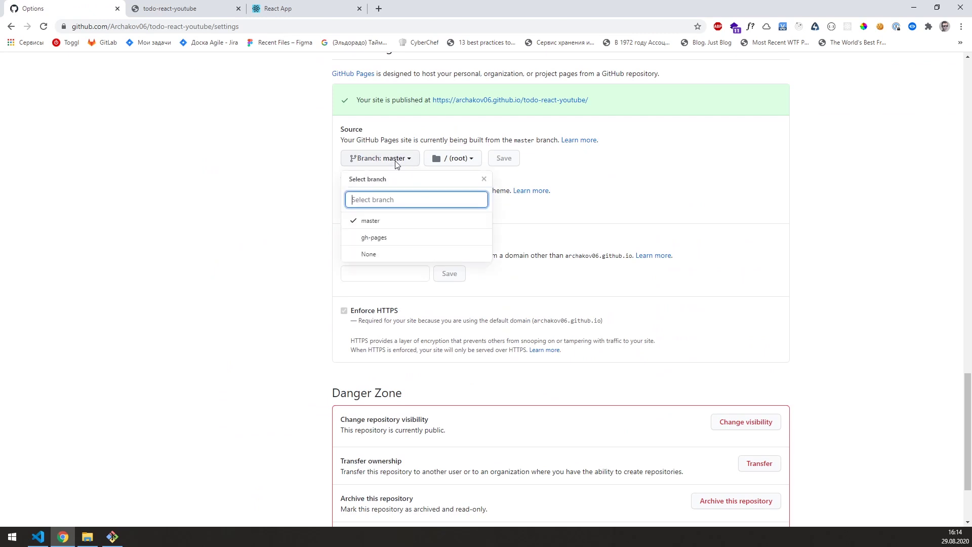
click(372, 243)
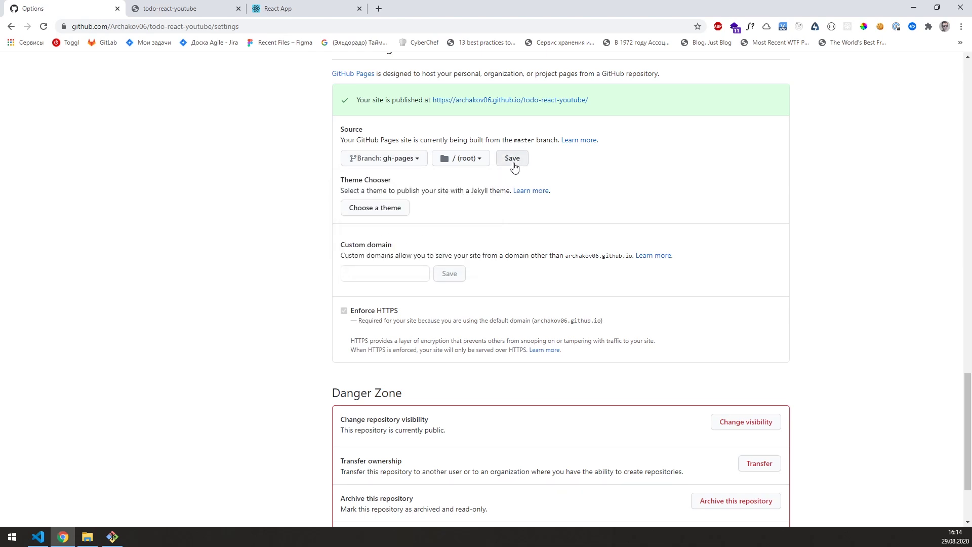
click(513, 166)
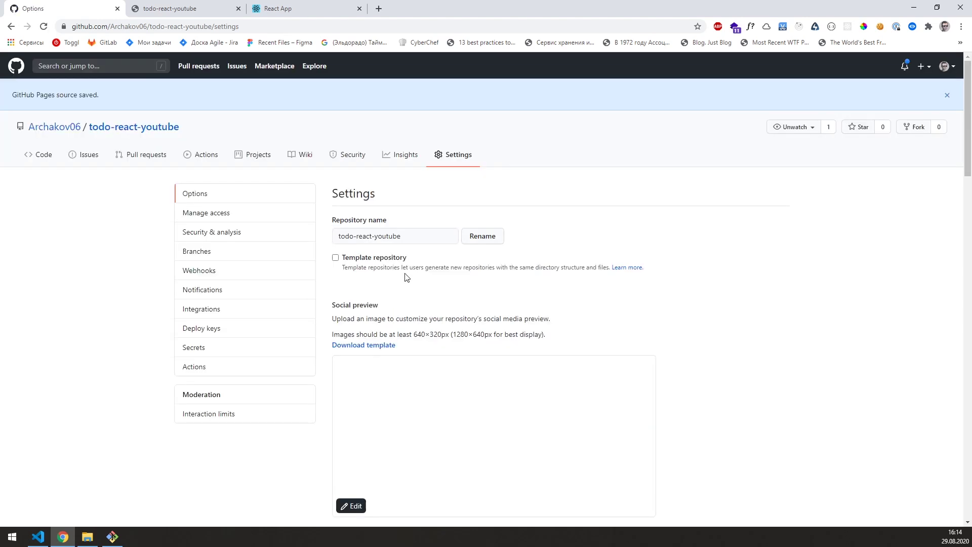
Step: Reload the published github.io site
click(198, 8)
click(198, 26)
click(43, 27)
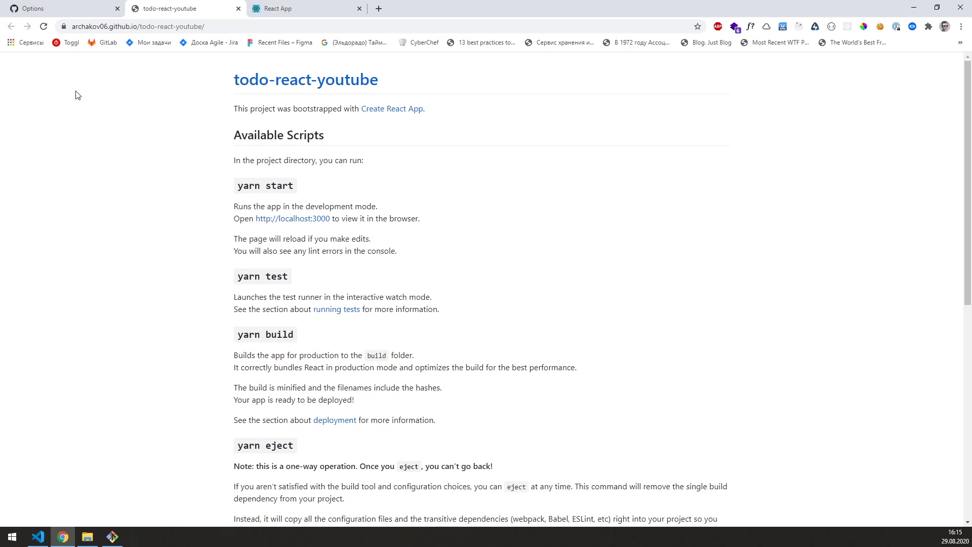
Step: Reload github.io, toggle several tasks and add a test task "wqewqe"
click(44, 26)
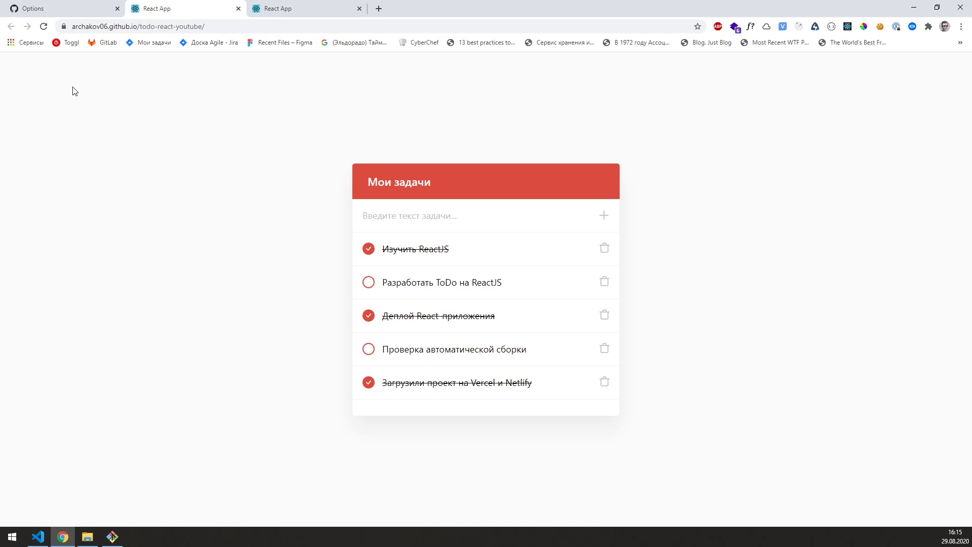
click(368, 282)
click(373, 350)
click(371, 385)
click(371, 351)
click(421, 218)
text(wqewqe)
click(603, 215)
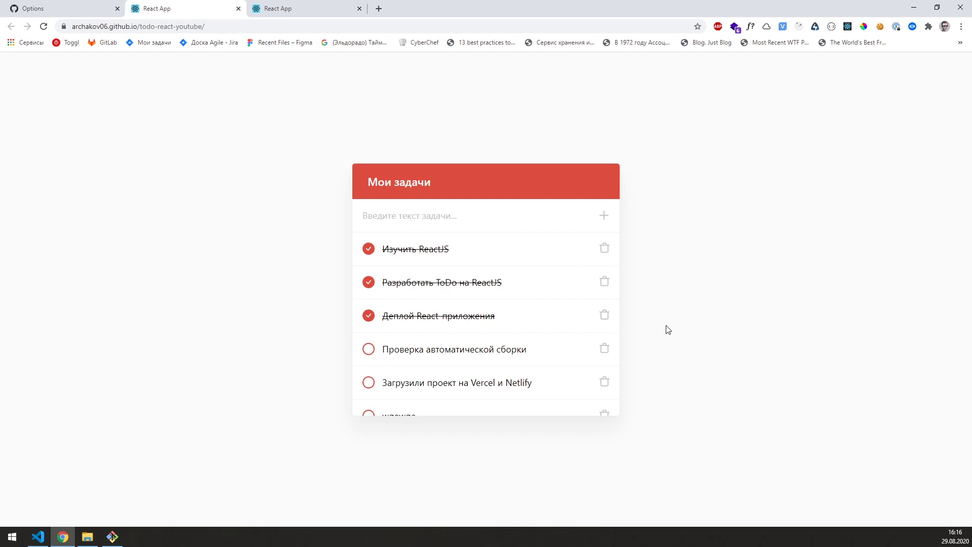
Step: Select the live site's address, then switch to the localhost:3000 tab
drag(206, 26, 70, 26)
click(129, 124)
click(234, 30)
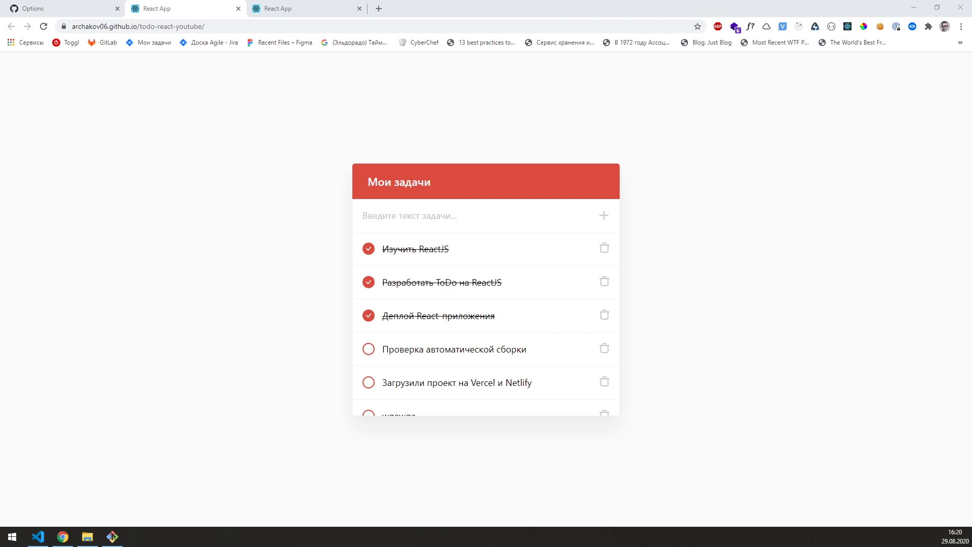
key(ctrl+Tab)
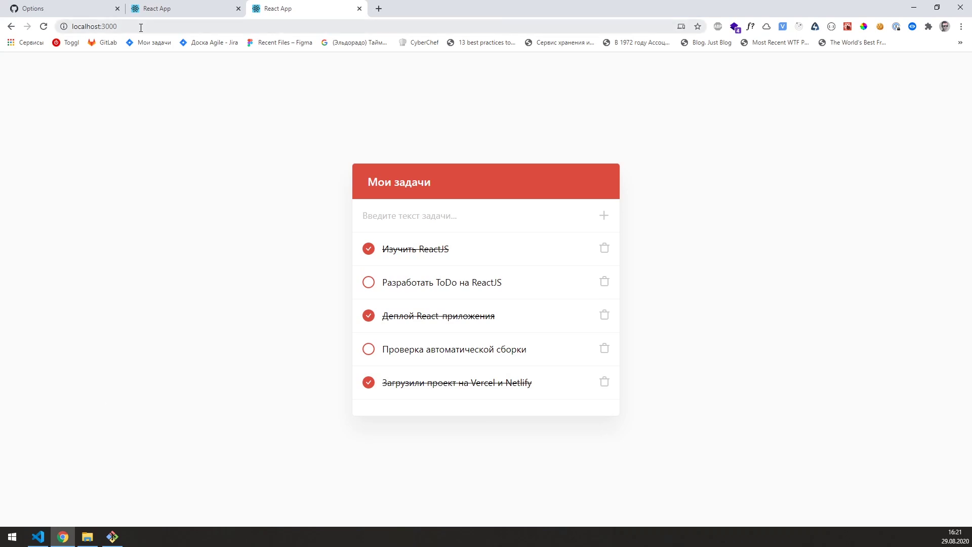
Step: Duplicate the last todo in App.js, rename it "Загрузили проект на GitHub Pages", and save
click(38, 536)
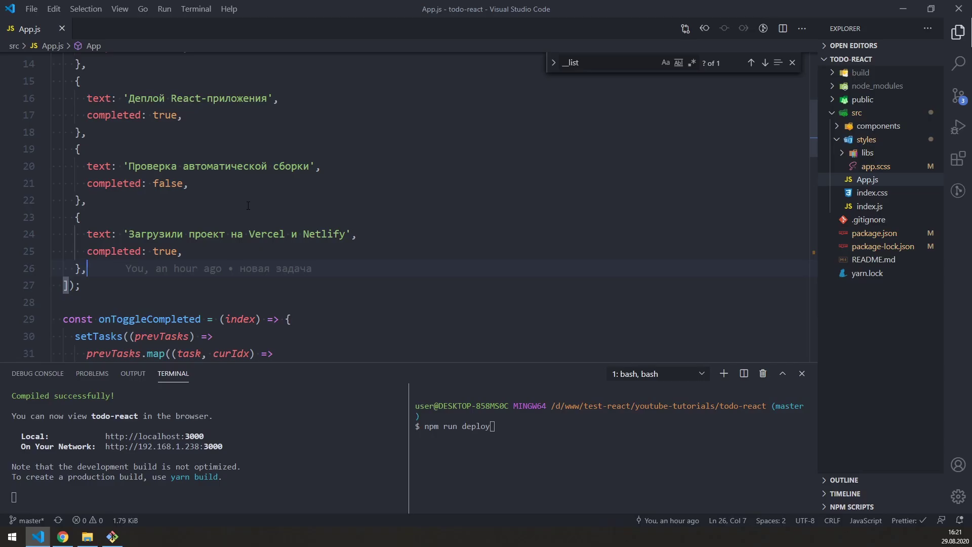
scroll(248, 205, up, 1)
drag(92, 299, 76, 246)
key(ctrl+c)
key(Right)
key(Return)
key(ctrl+v)
drag(346, 303, 248, 304)
text(пш)
key(BackSpace)
key(BackSpace)
text(Gith)
key(BackSpace)
text(Hub Pages)
key(ctrl+s)
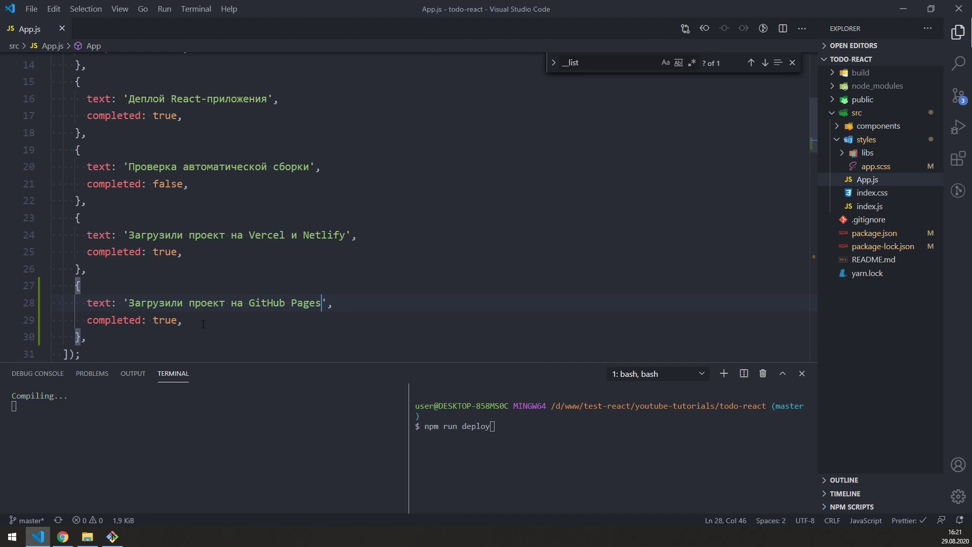
Step: Reload localhost:3000 and check the new GitHub Pages task appears
key(alt+Tab)
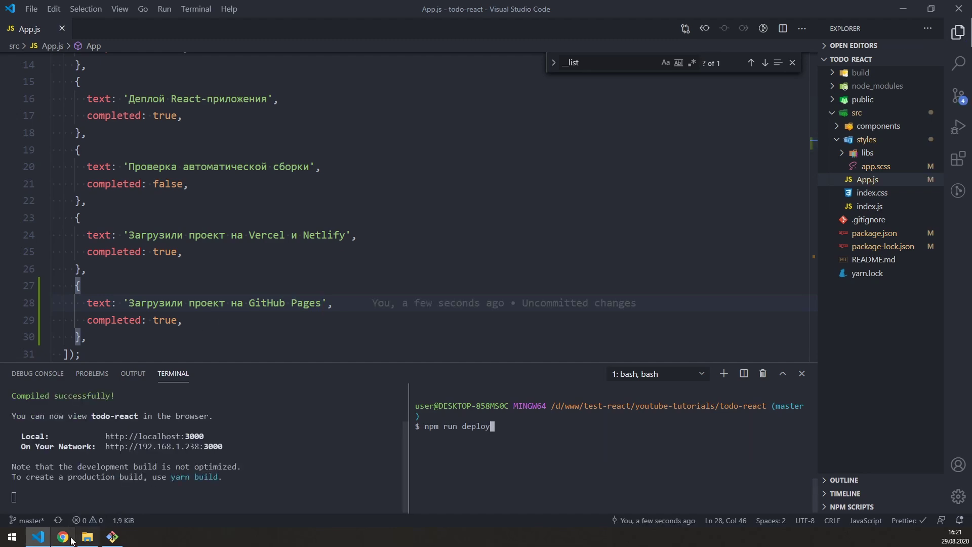
click(119, 26)
key(Return)
scroll(453, 344, down, 1)
drag(384, 401, 531, 400)
click(360, 401)
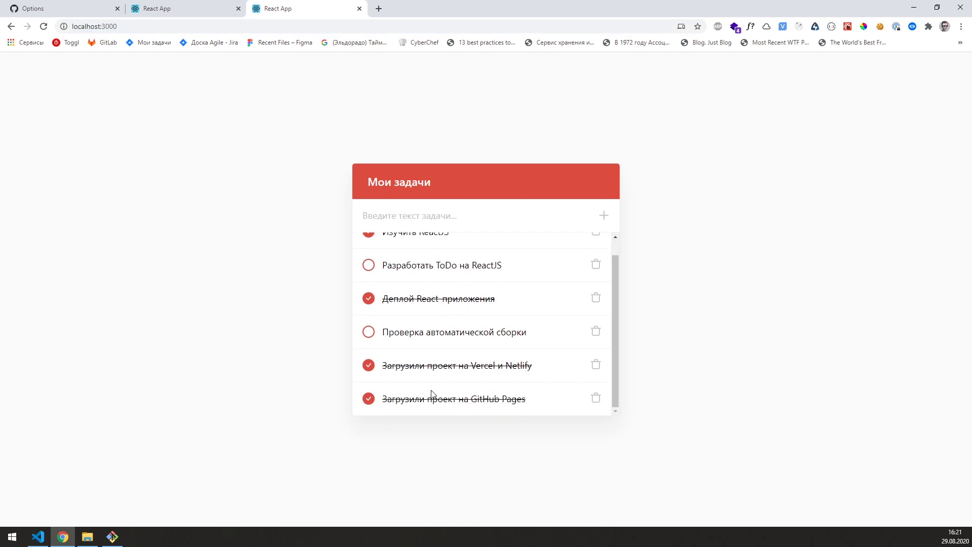
Step: Change the new task's completed value to false and save App.js
click(38, 537)
double_click(169, 319)
text(false)
key(ctrl+s)
Step: Compare the reloaded github.io app with the local version, then focus the VS Code terminal
key(alt+Tab)
scroll(441, 384, down, 1)
click(148, 9)
click(43, 26)
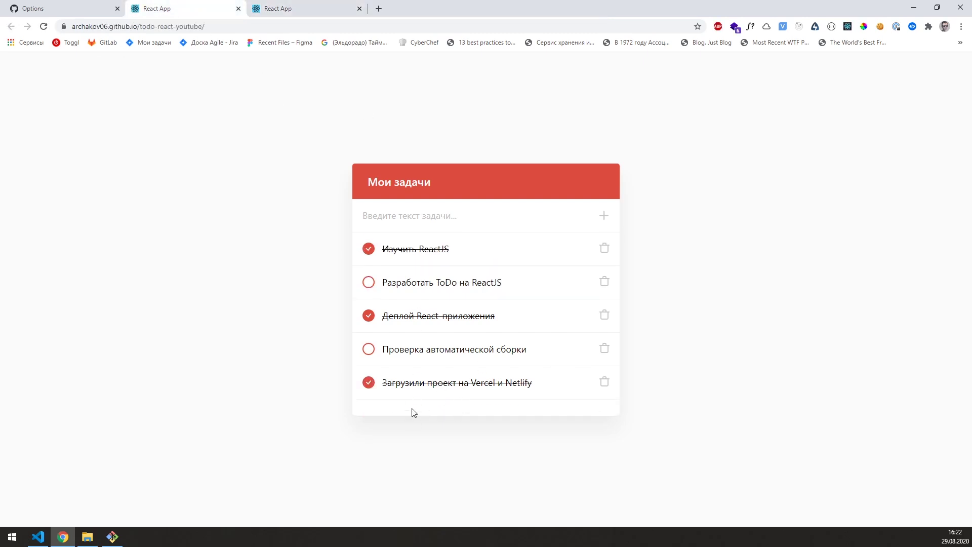
click(304, 8)
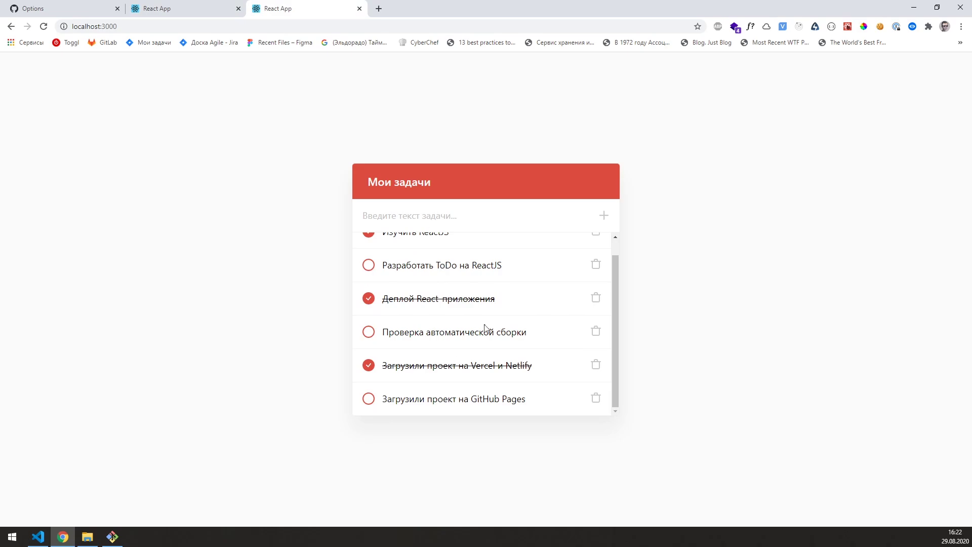
click(38, 537)
click(523, 439)
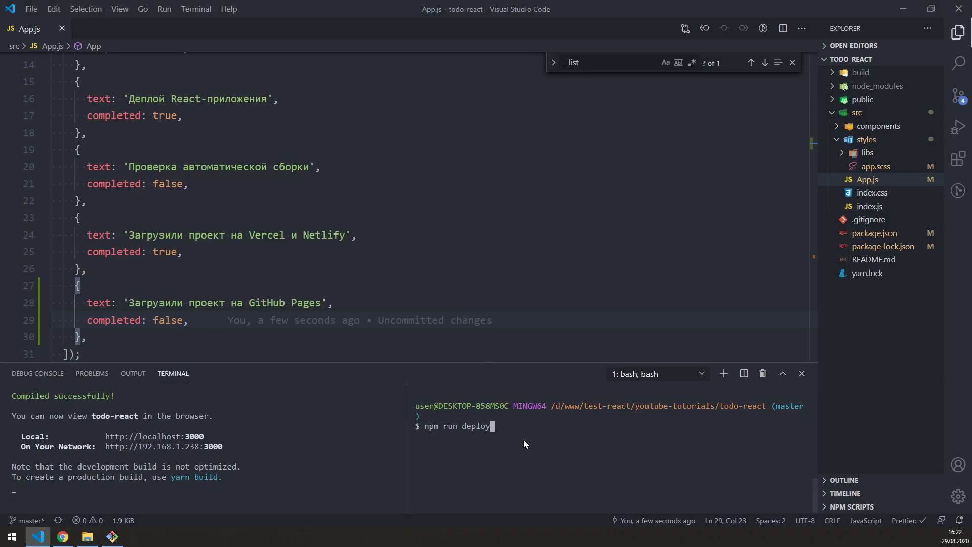
Step: Run npm run deploy again to publish the updated build with the GitHub Pages task
key(Return)
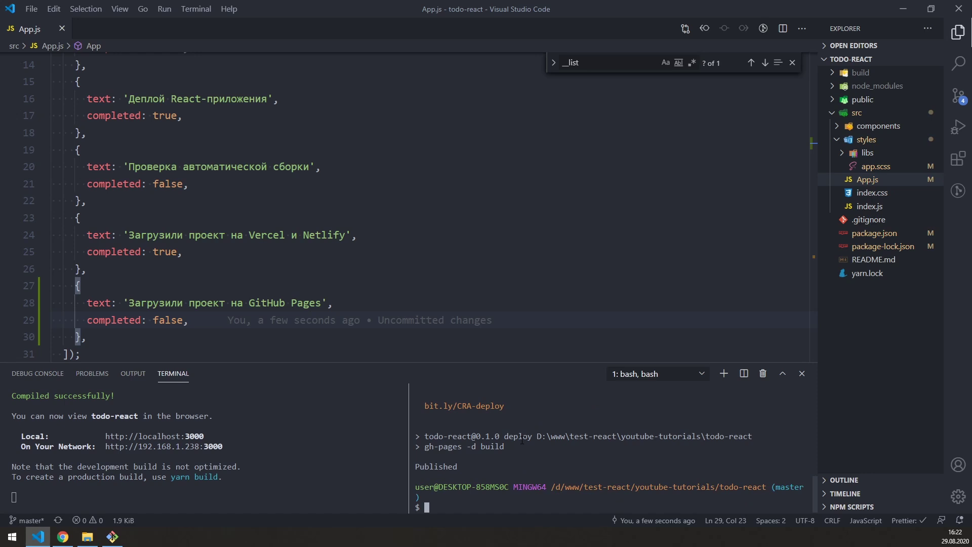
key(alt+Tab)
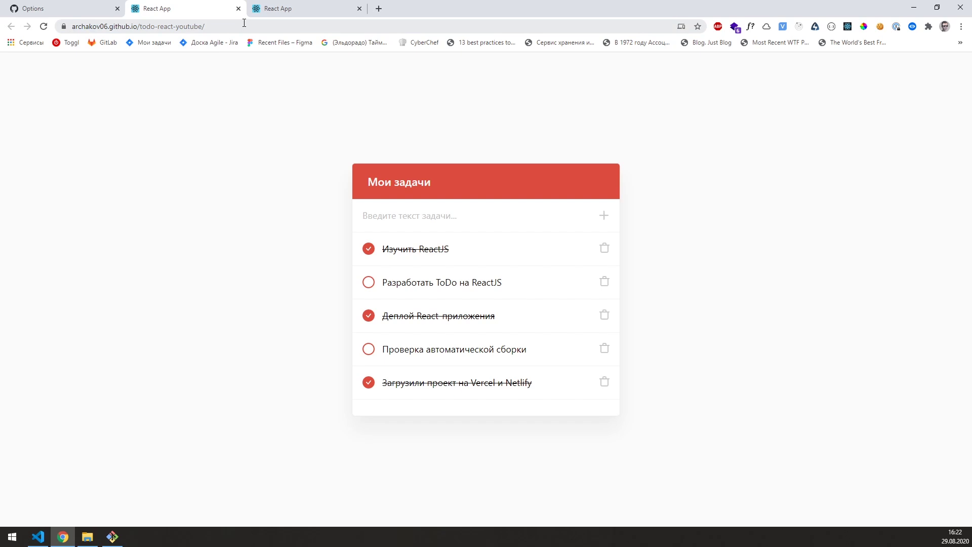
Step: Reload the live github.io todo app and compare it with the localhost version
click(44, 26)
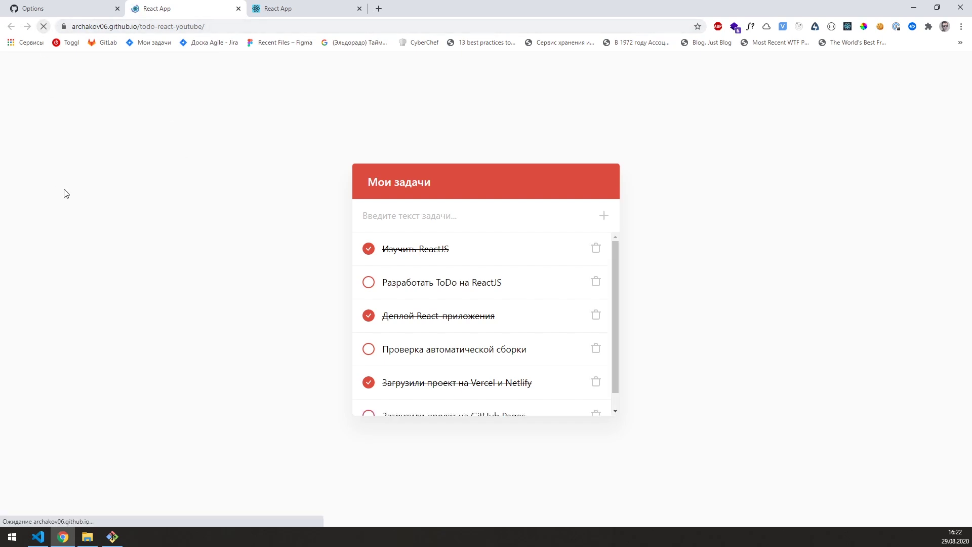
scroll(465, 267, down, 1)
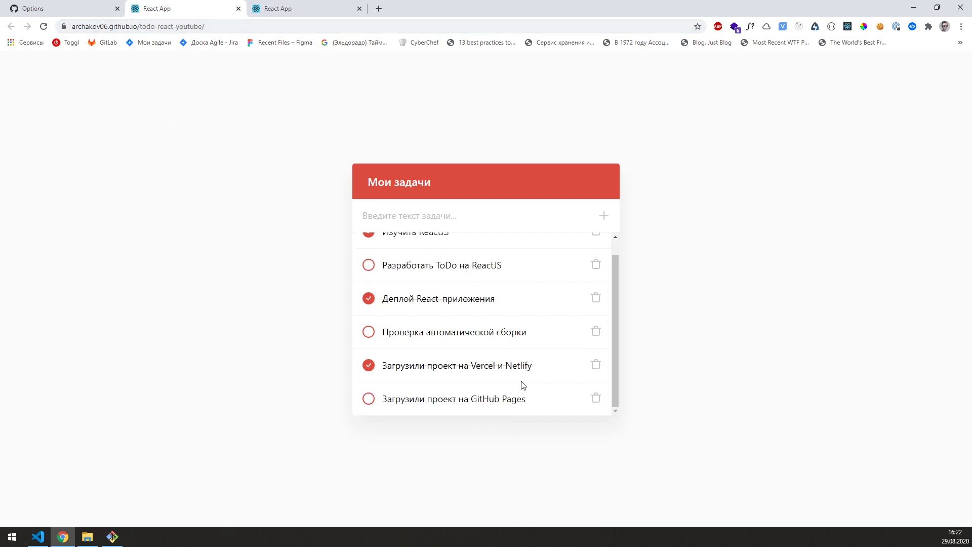
click(323, 7)
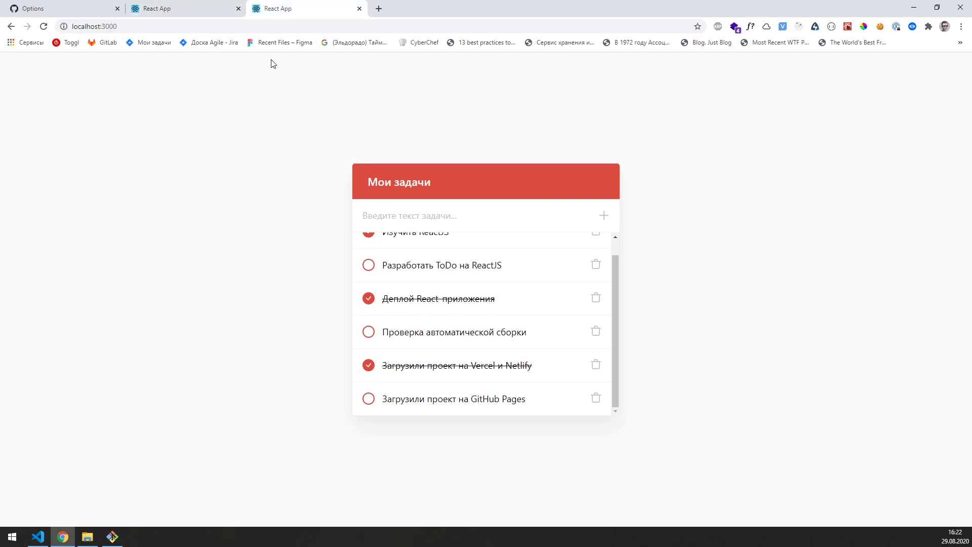
click(202, 31)
click(145, 135)
click(180, 6)
drag(215, 26, 82, 51)
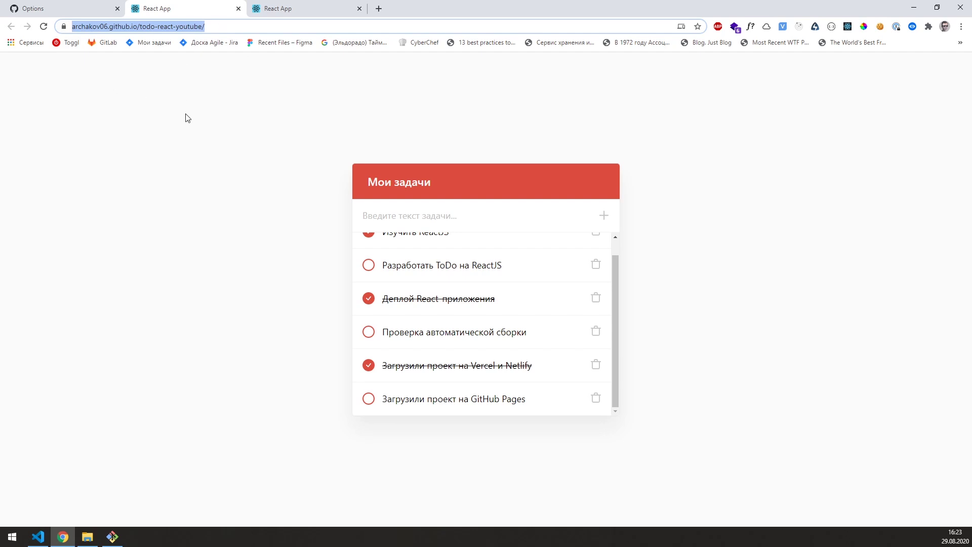
key(Return)
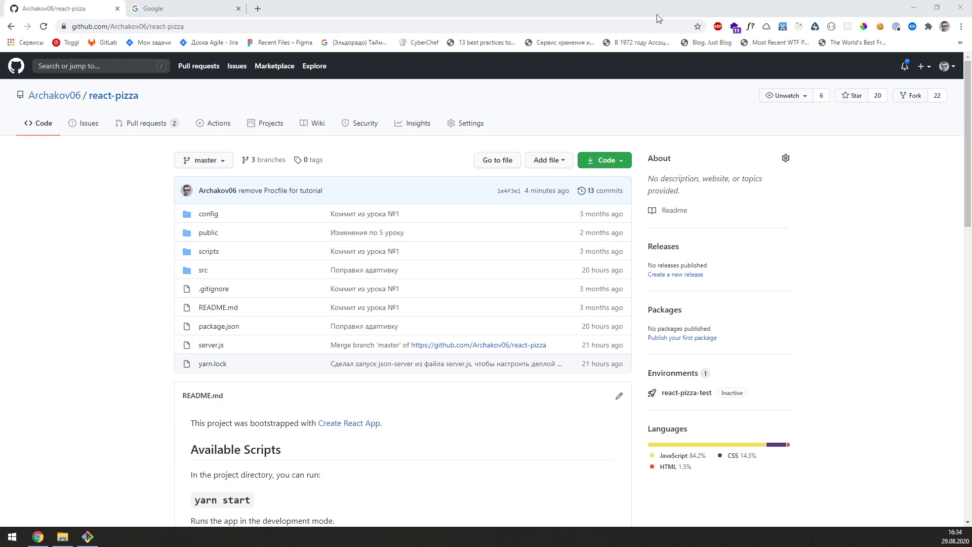
Step: Search Google for heroku and open the Heroku home page
click(236, 7)
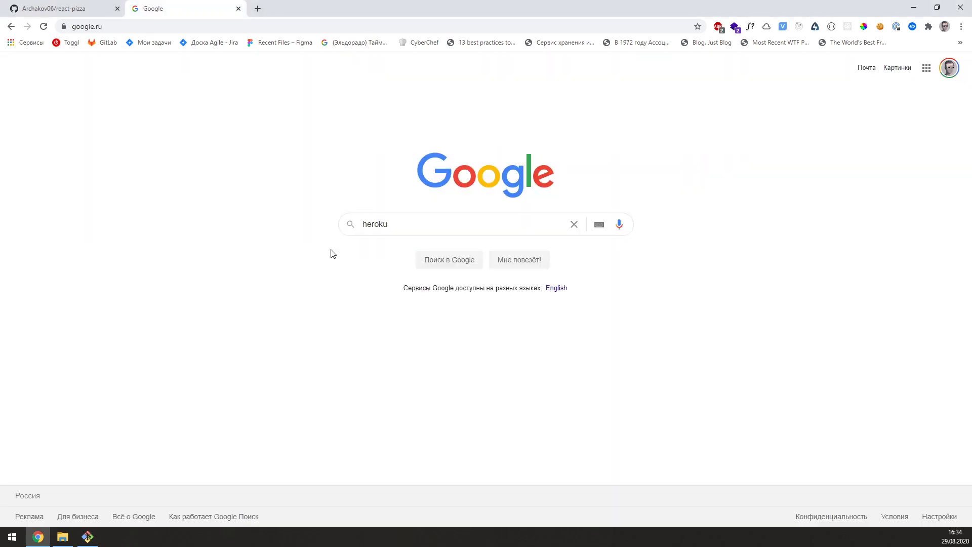
key(Return)
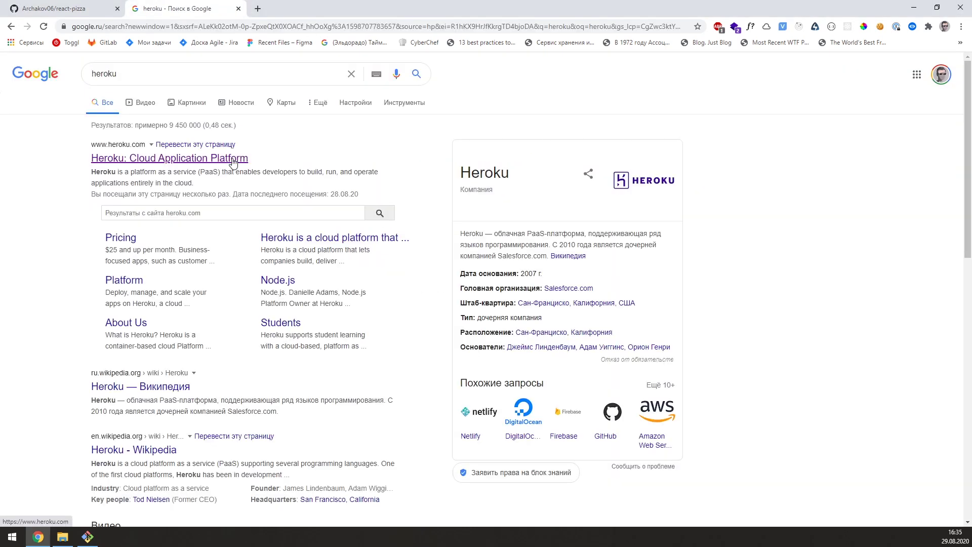
click(233, 162)
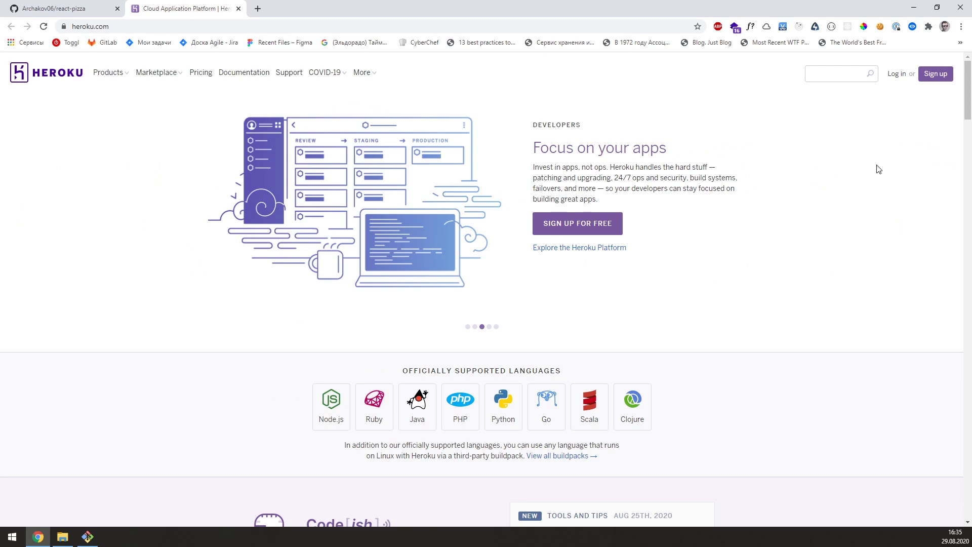
Step: Log into the Heroku account with its password
click(936, 78)
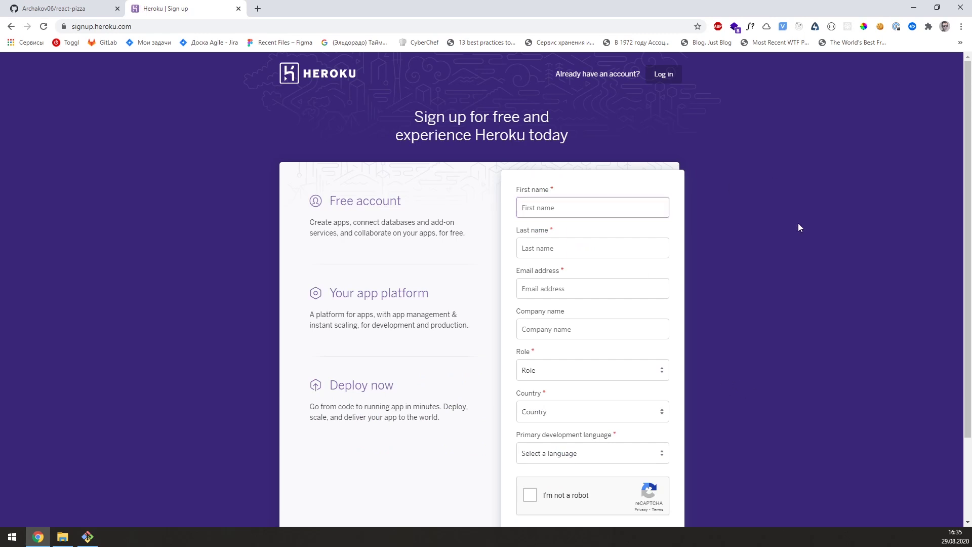
key(alt+Left)
click(896, 71)
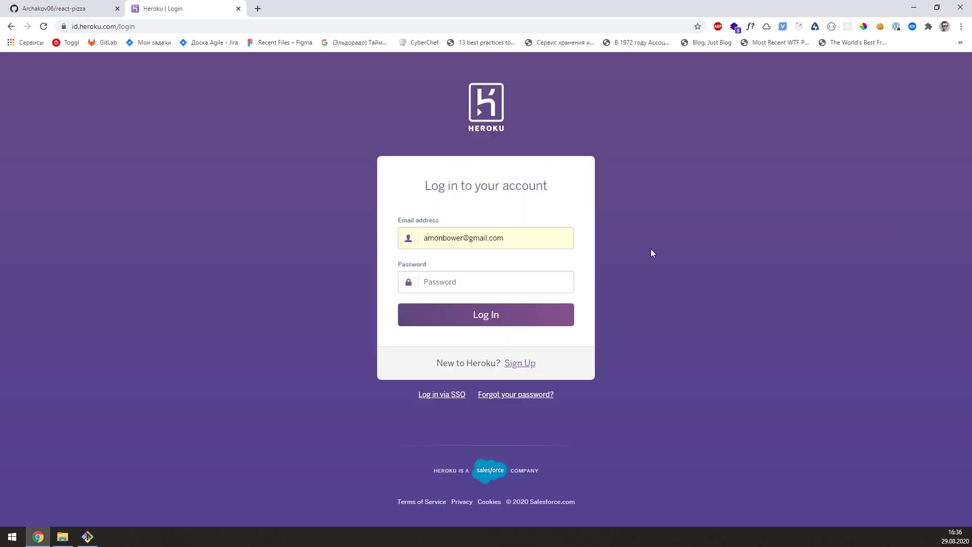
click(510, 282)
key(Return)
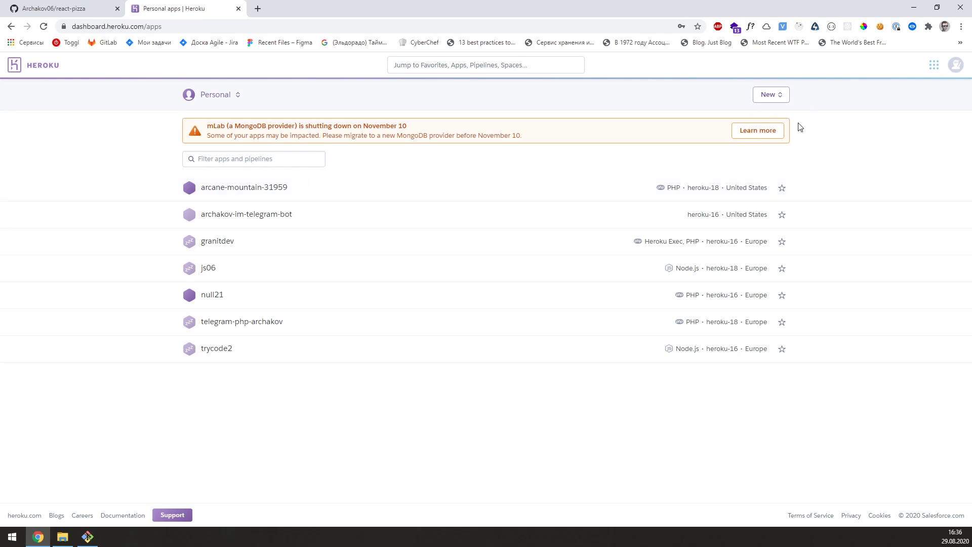
Step: From the Heroku apps dashboard, create a new app named react-pizza-test
click(56, 10)
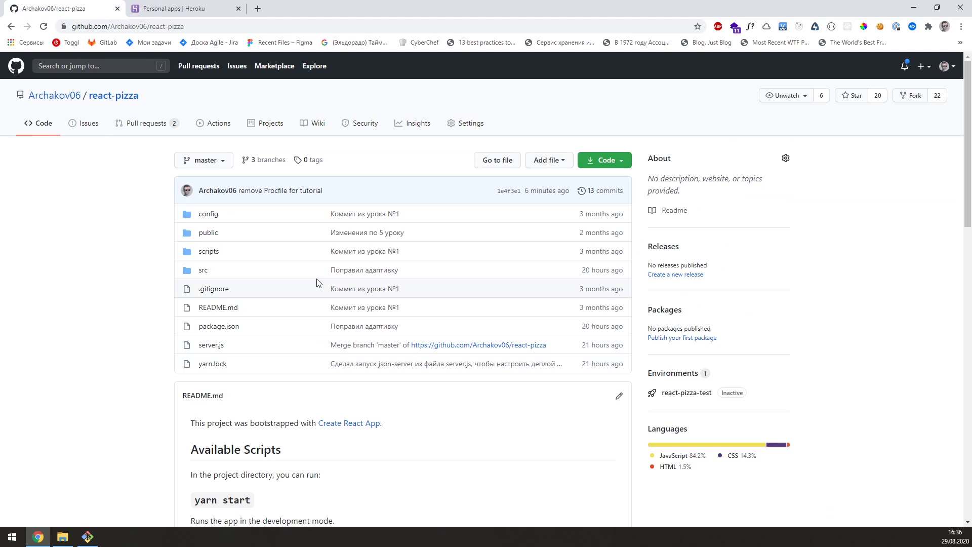
click(204, 8)
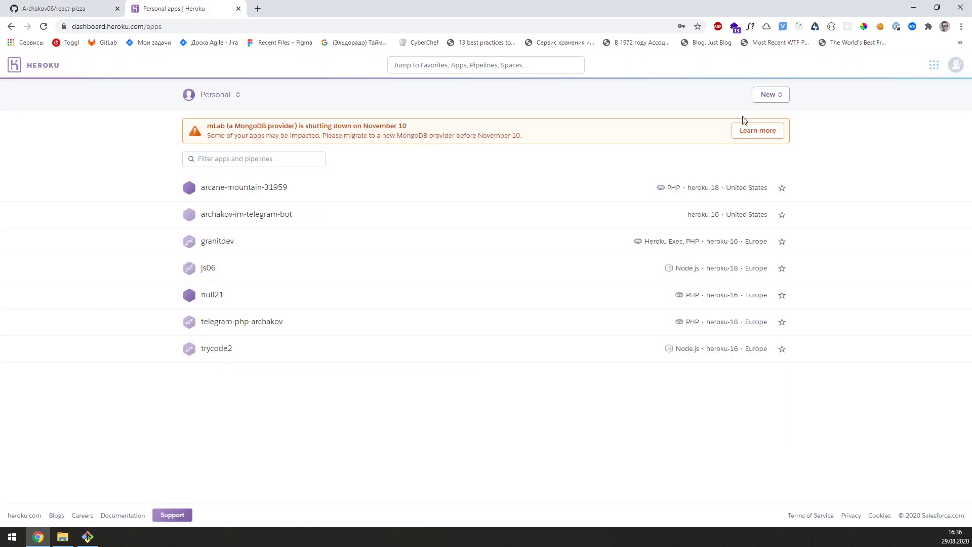
click(774, 99)
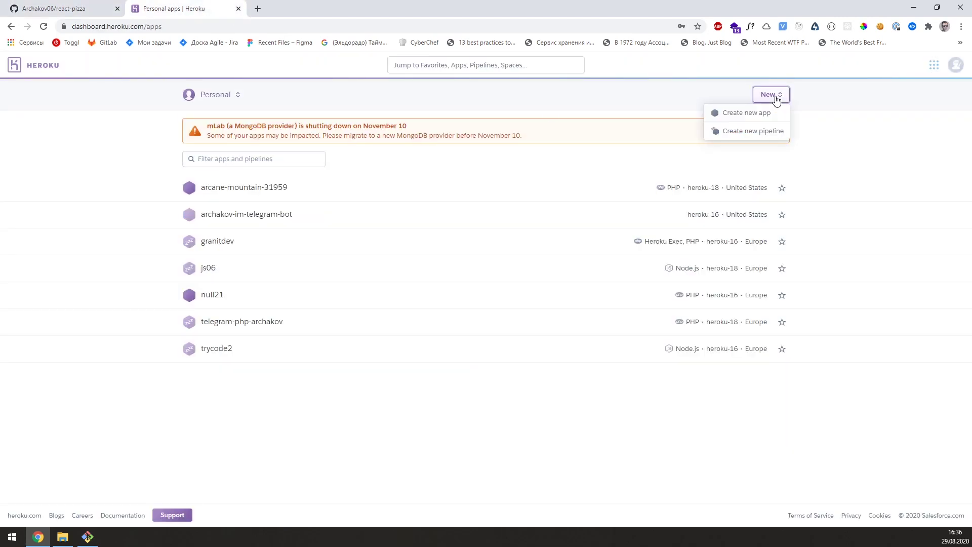
click(747, 113)
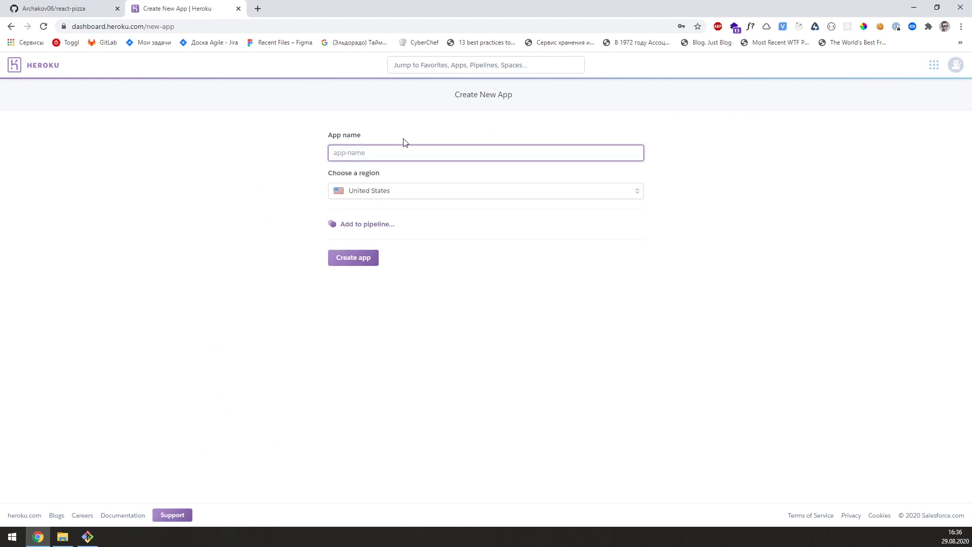
text(re)
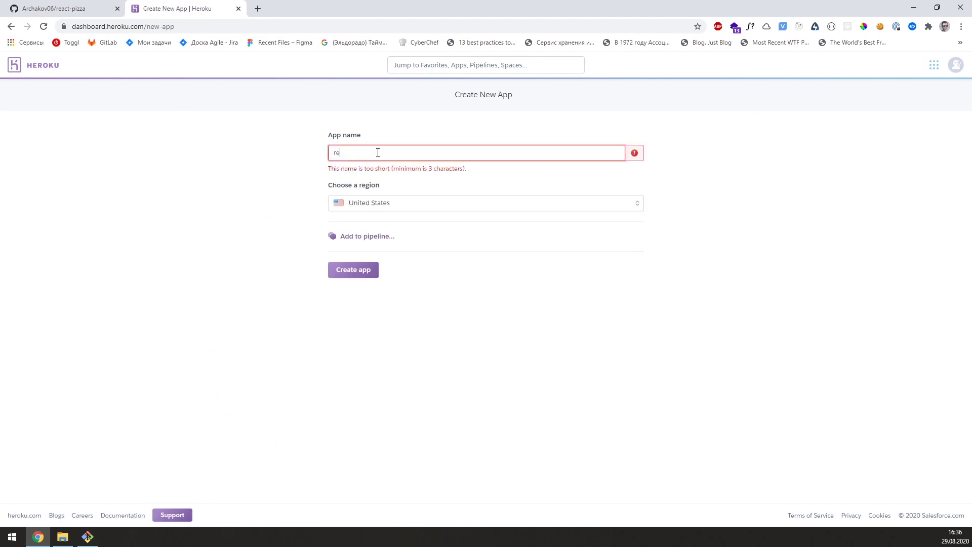
text(act-pizza-test)
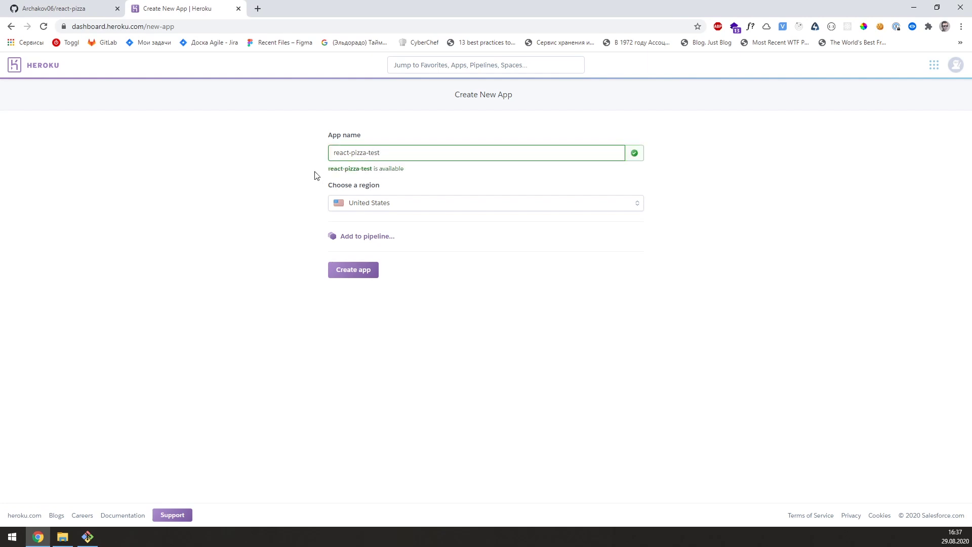
click(363, 270)
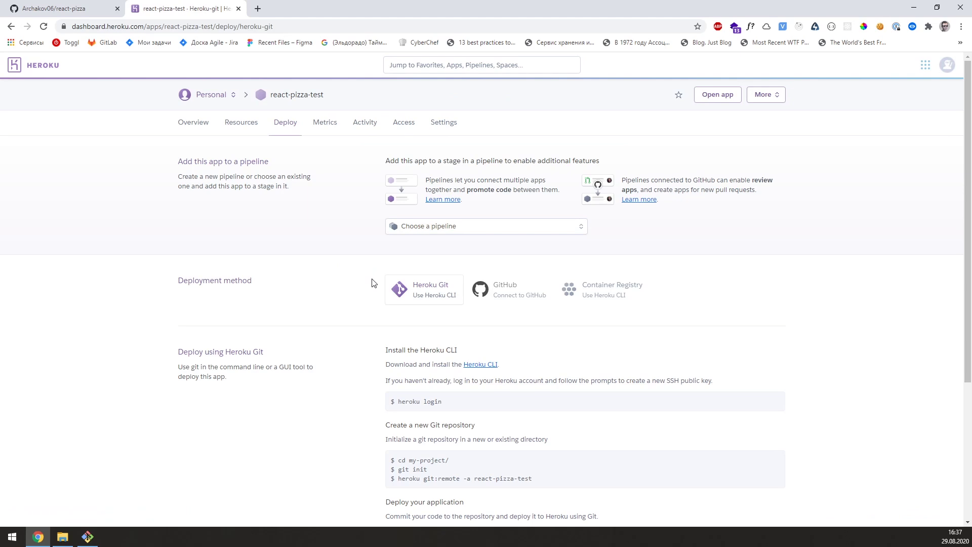
Step: Translate the words heroku and CLI and the Heroku CLI install instruction
scroll(355, 299, down, 2)
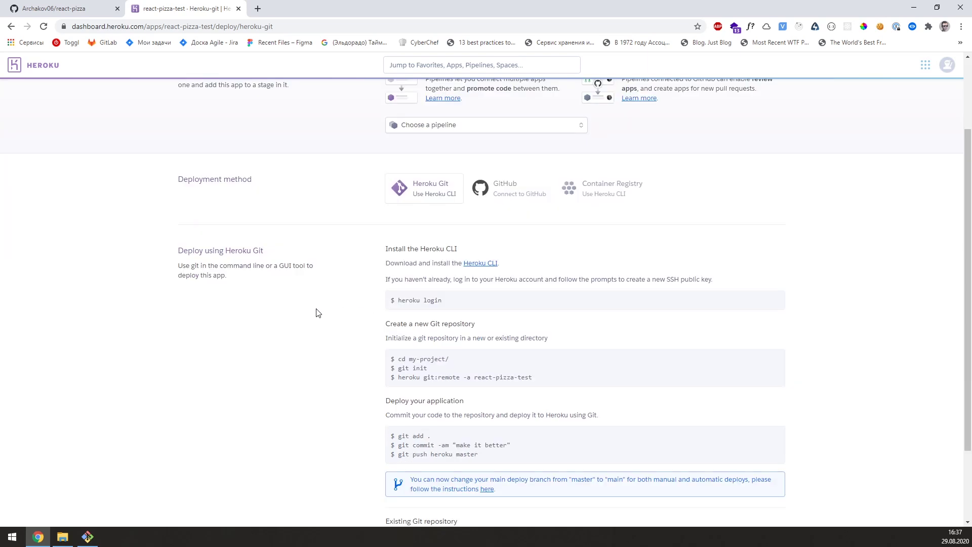
double_click(410, 300)
double_click(452, 248)
click(478, 251)
drag(501, 263, 395, 263)
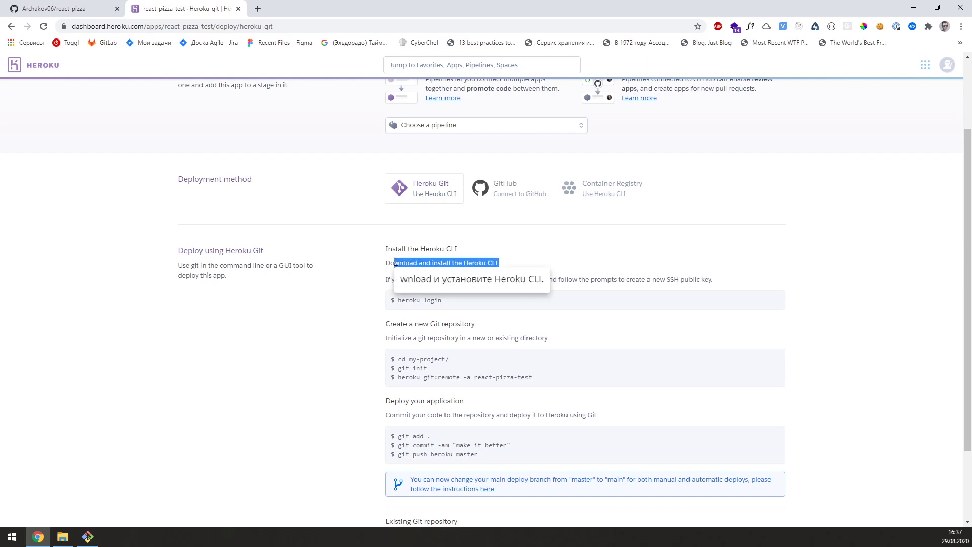
click(401, 260)
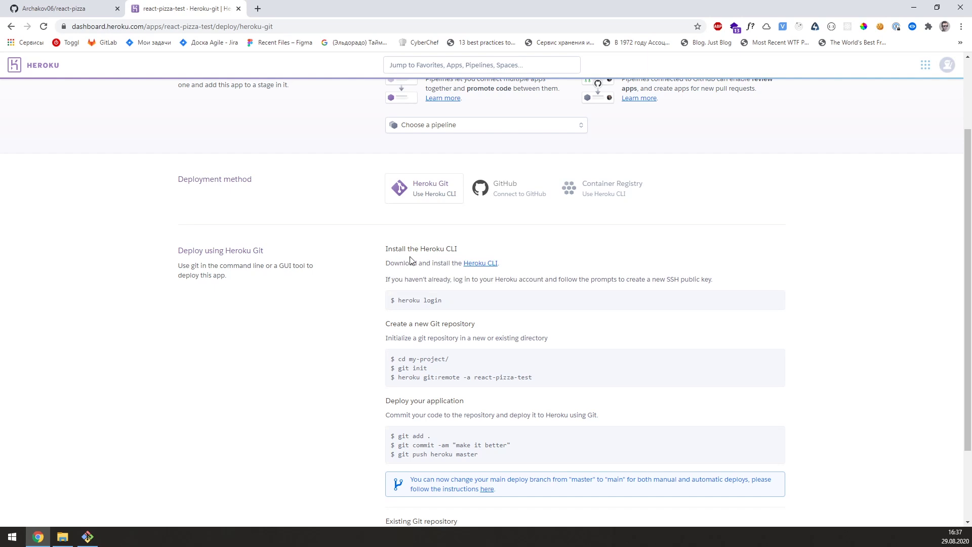
Step: Choose GitHub as the deployment method for react-pizza-test
click(486, 192)
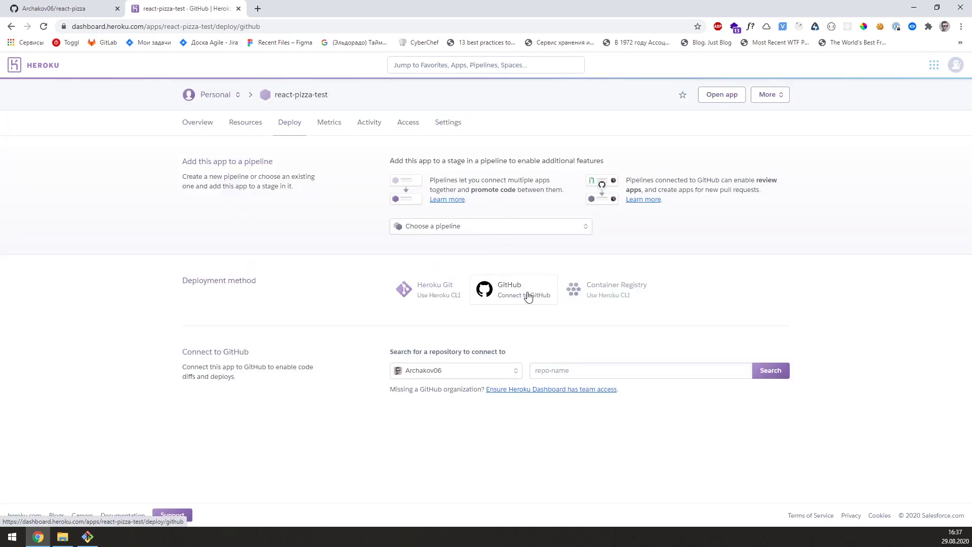
click(448, 301)
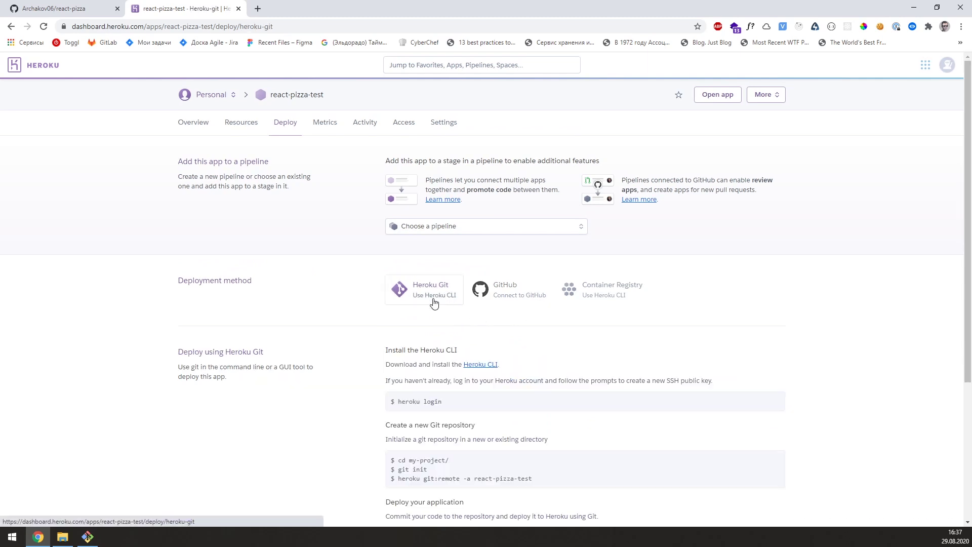
scroll(374, 348, down, 3)
drag(398, 249, 444, 251)
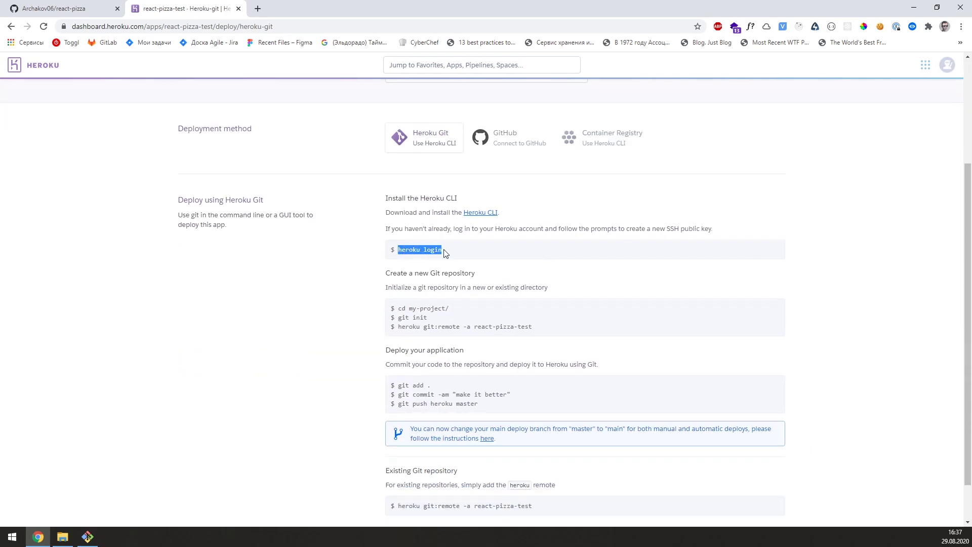
click(424, 333)
click(505, 145)
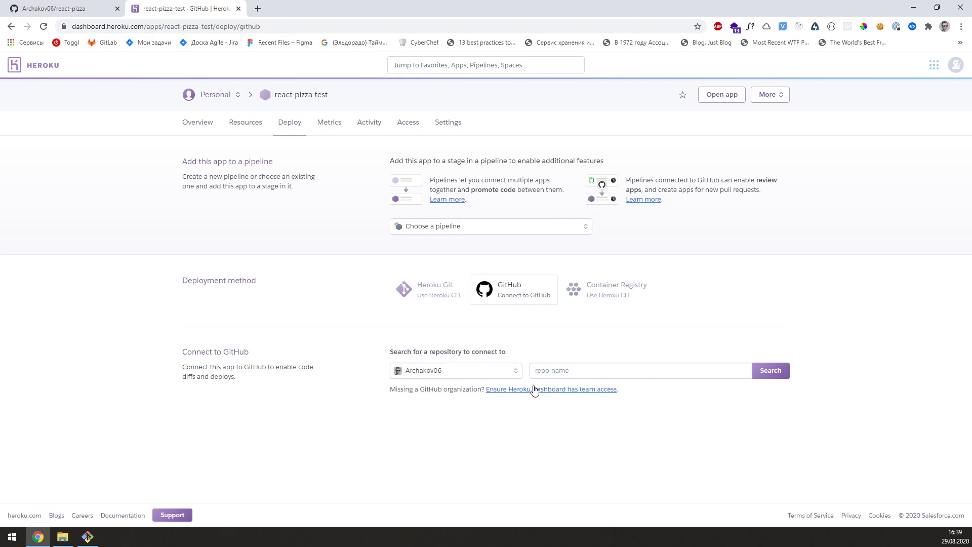
Step: Search Heroku's repository field for react-pizza, copied from the GitHub page
click(111, 9)
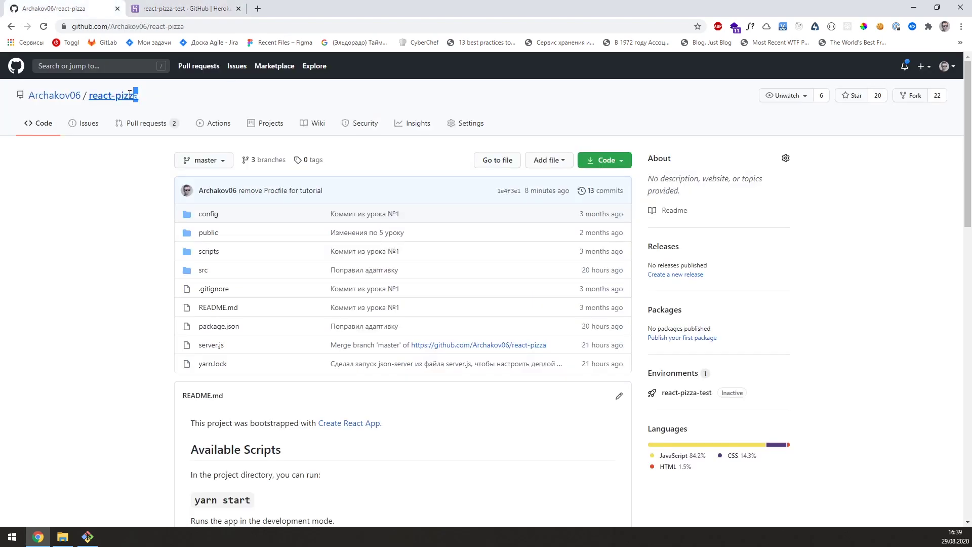
drag(136, 94, 89, 95)
key(ctrl+c)
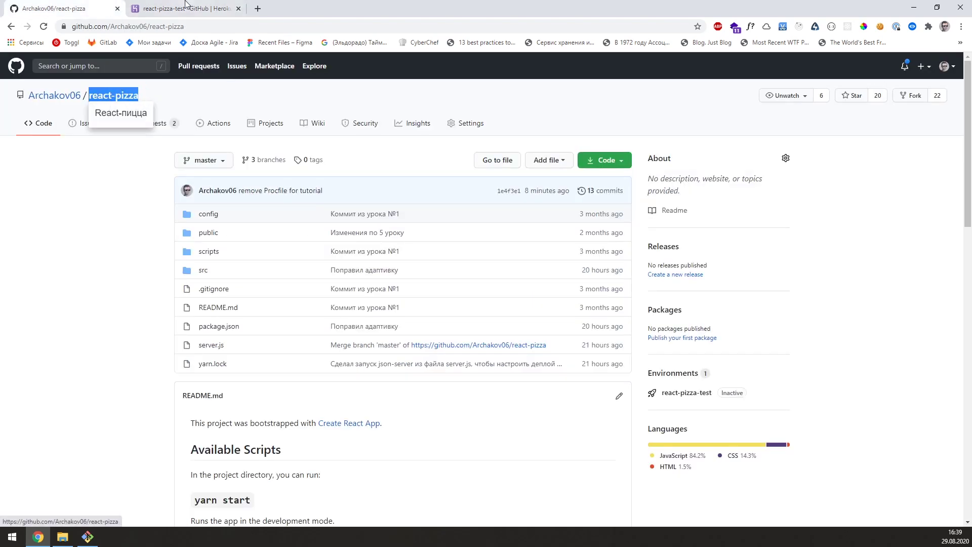
click(183, 9)
click(598, 369)
key(ctrl+v)
click(774, 377)
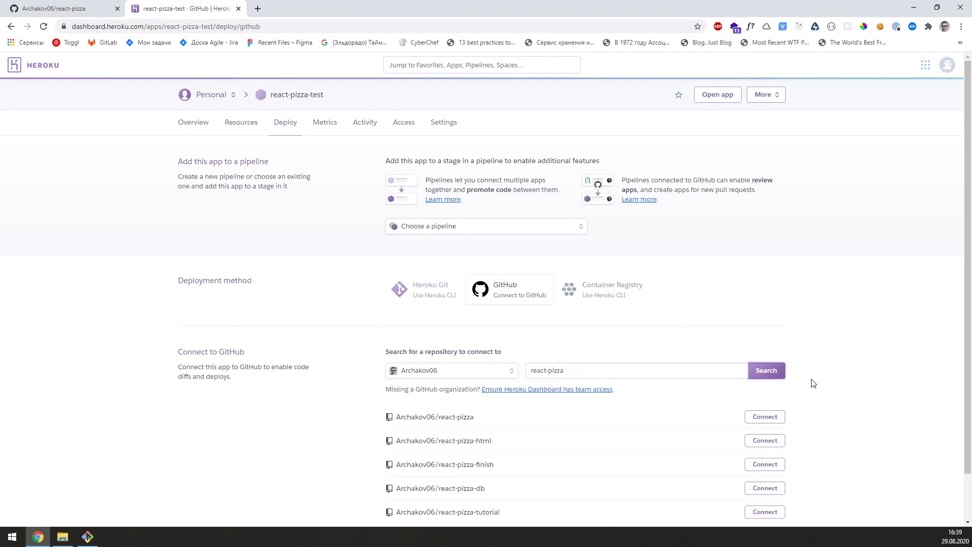
Step: Connect react-pizza-test to the Archakov06/react-pizza repository
scroll(811, 382, down, 2)
drag(475, 366, 412, 366)
key(ctrl+1)
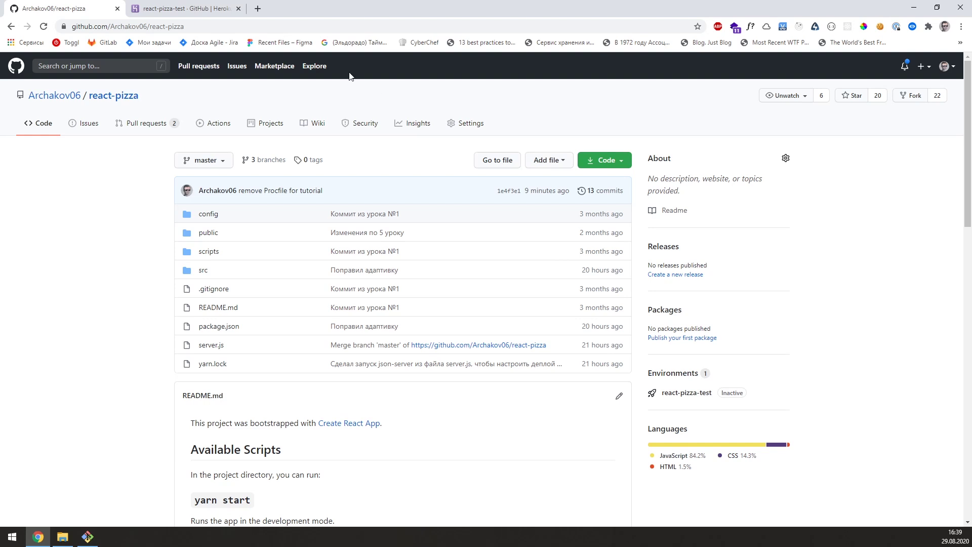
click(233, 8)
click(658, 366)
click(754, 370)
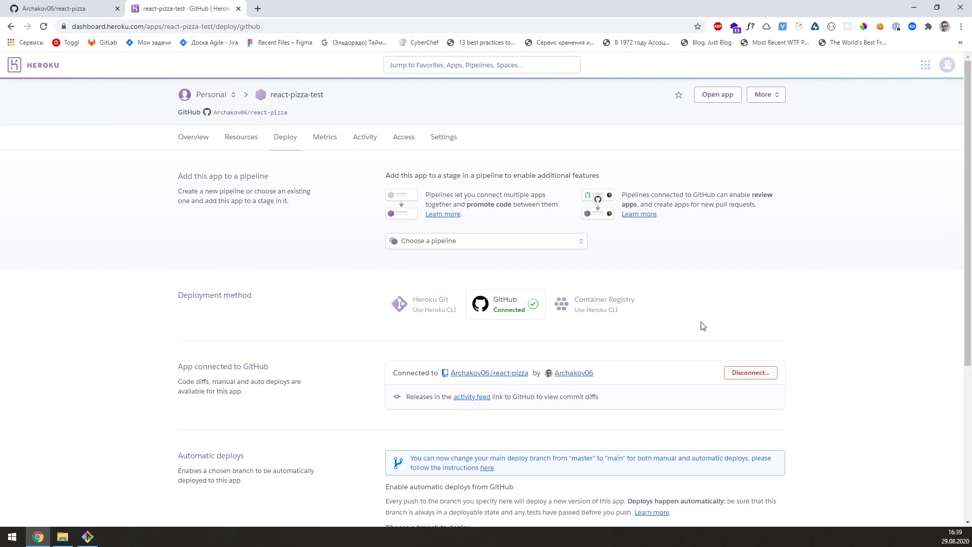
Step: With the master branch selected, enable Automatic Deploys in the GitHub deployment settings
scroll(701, 324, down, 1)
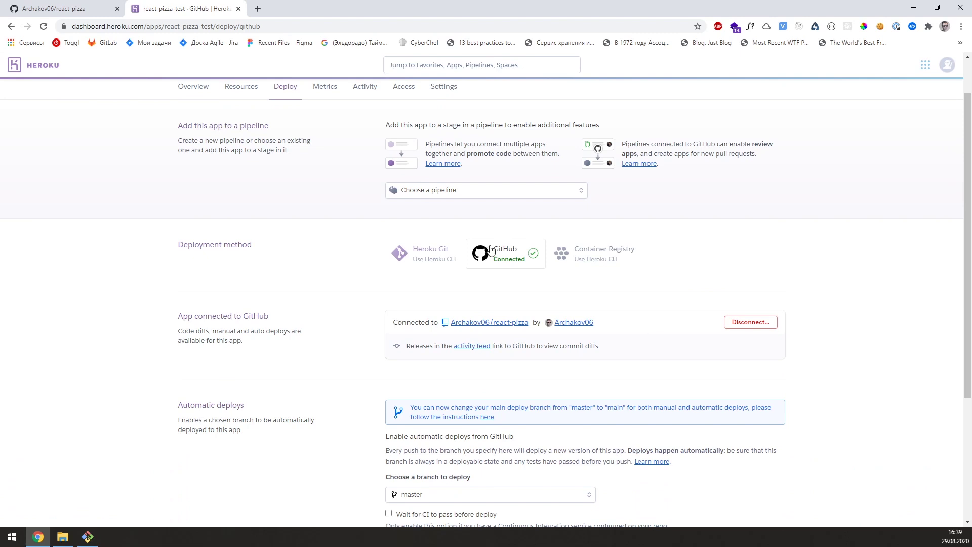
key(ctrl+1)
click(201, 6)
click(446, 254)
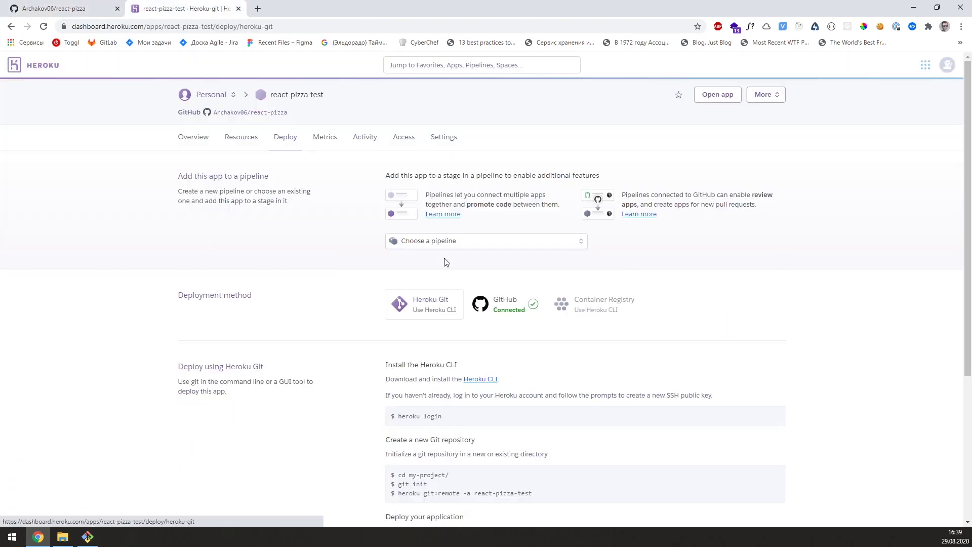
click(501, 308)
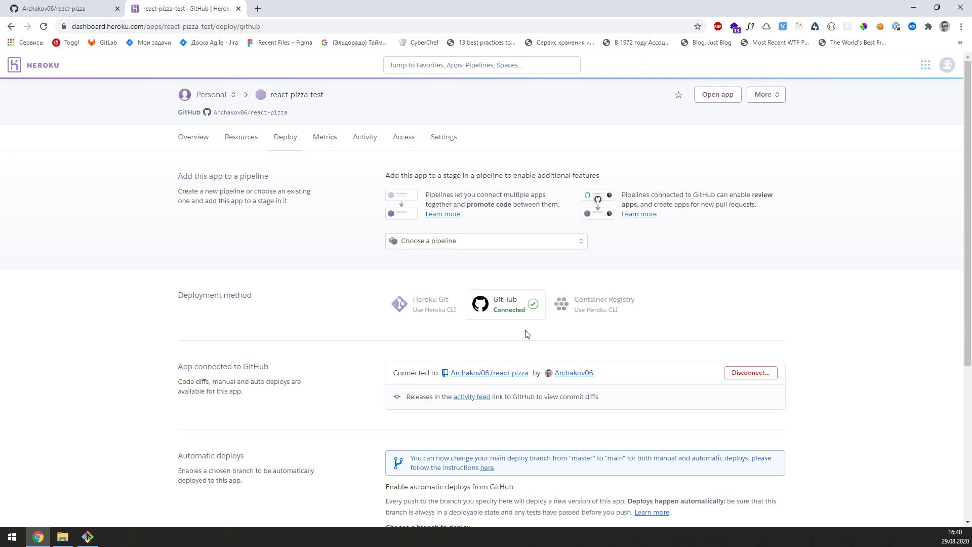
scroll(527, 334, down, 3)
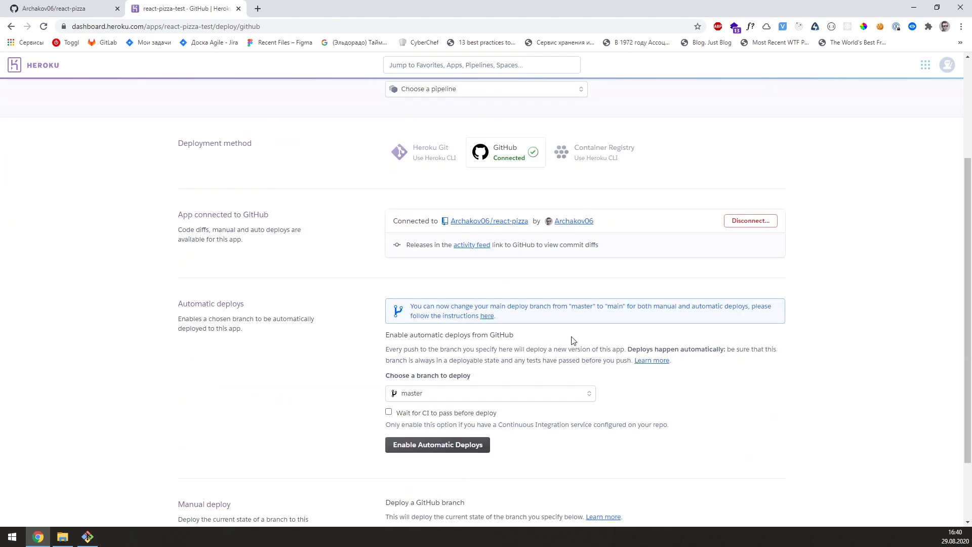
scroll(571, 342, down, 1)
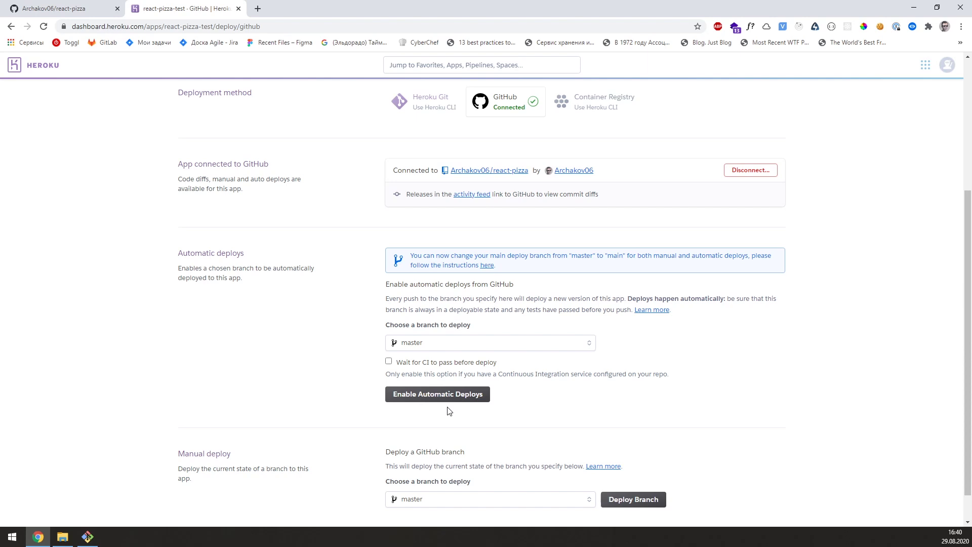
click(454, 395)
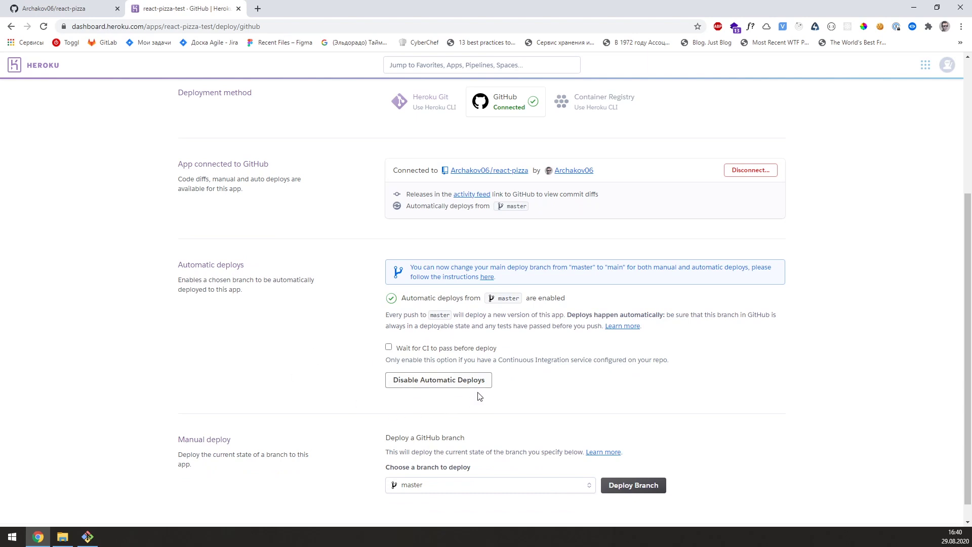
scroll(431, 380, down, 1)
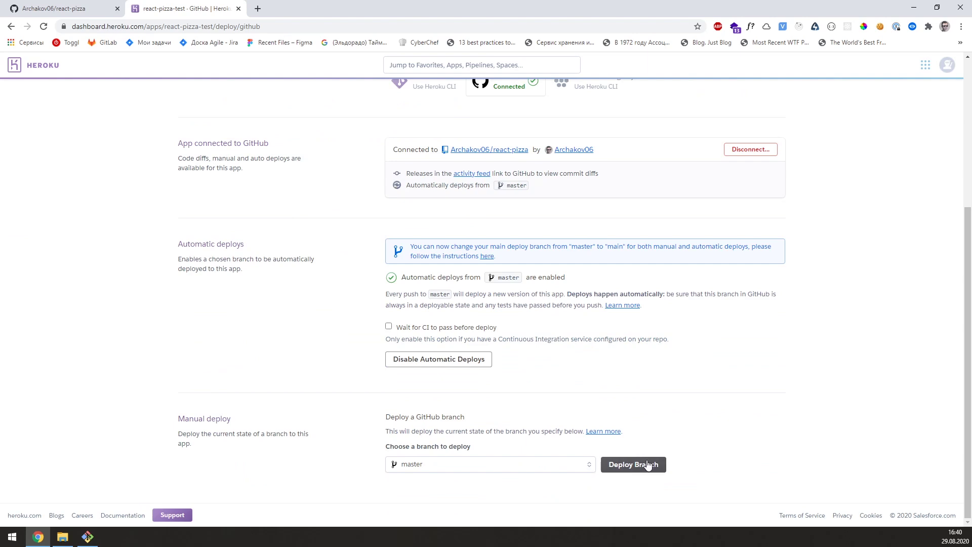
Step: Manually deploy master, then view react-pizza-test.herokuapp.com, which shows an Application error
click(647, 467)
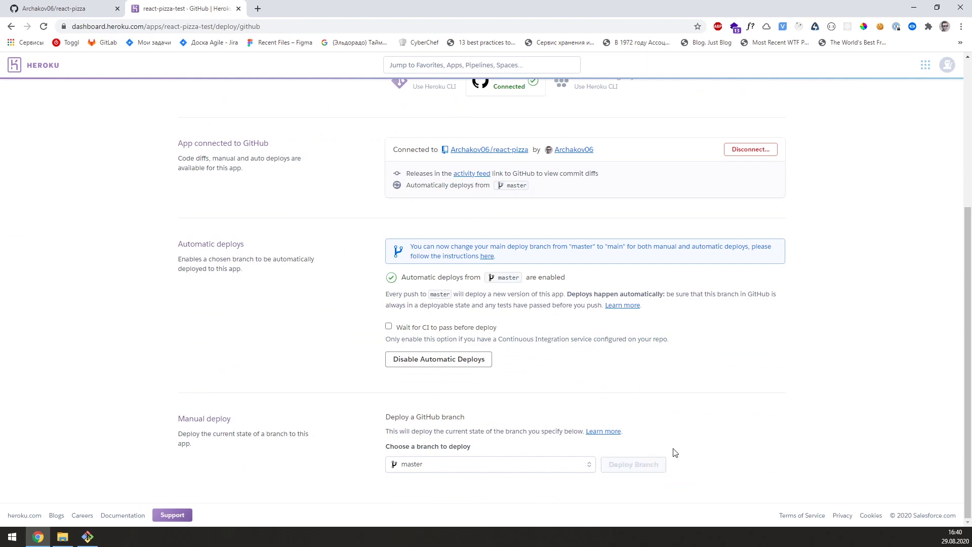
scroll(759, 421, down, 4)
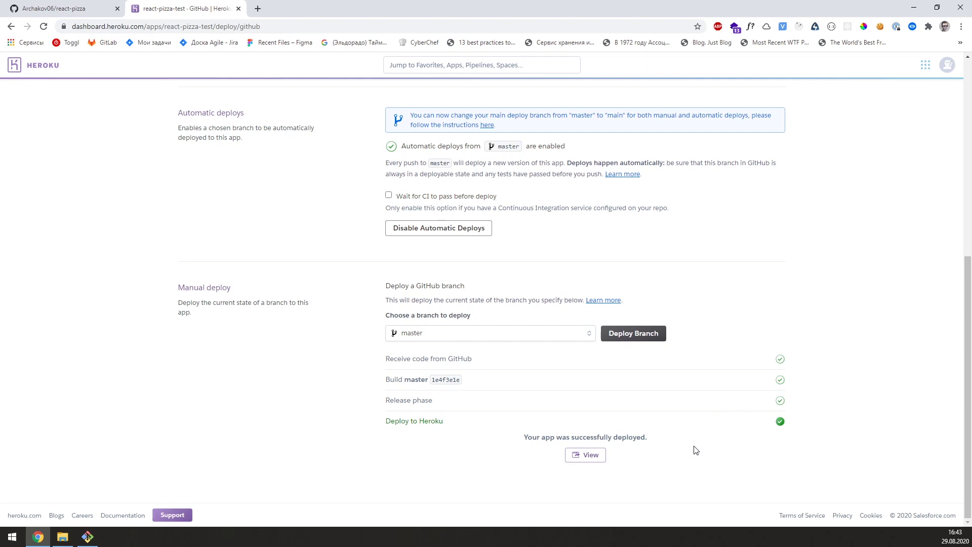
click(587, 458)
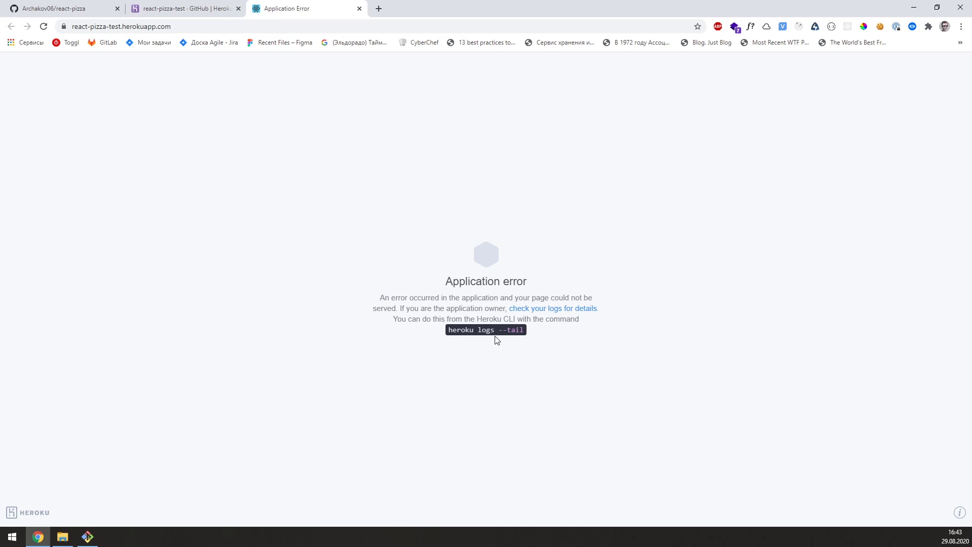
Step: Read the Application error's heroku logs --tail hint and URL, then return to the GitHub react-pizza tab
drag(477, 319, 518, 317)
drag(447, 331, 538, 343)
click(539, 343)
click(87, 8)
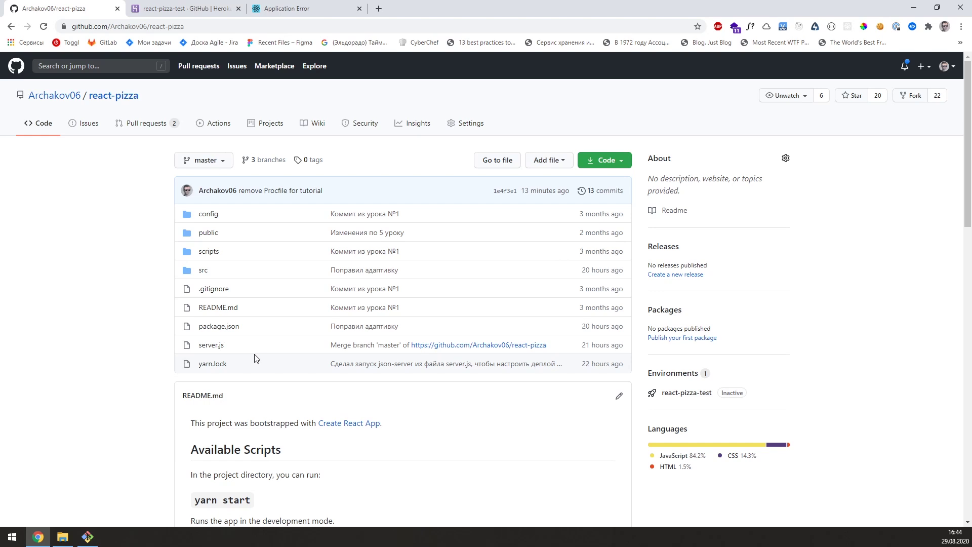
click(310, 24)
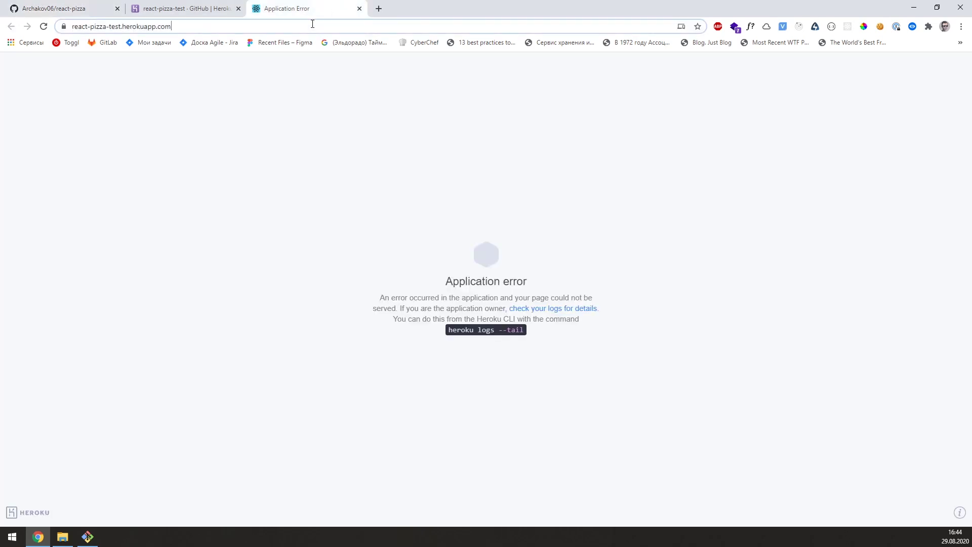
key(ctrl+1)
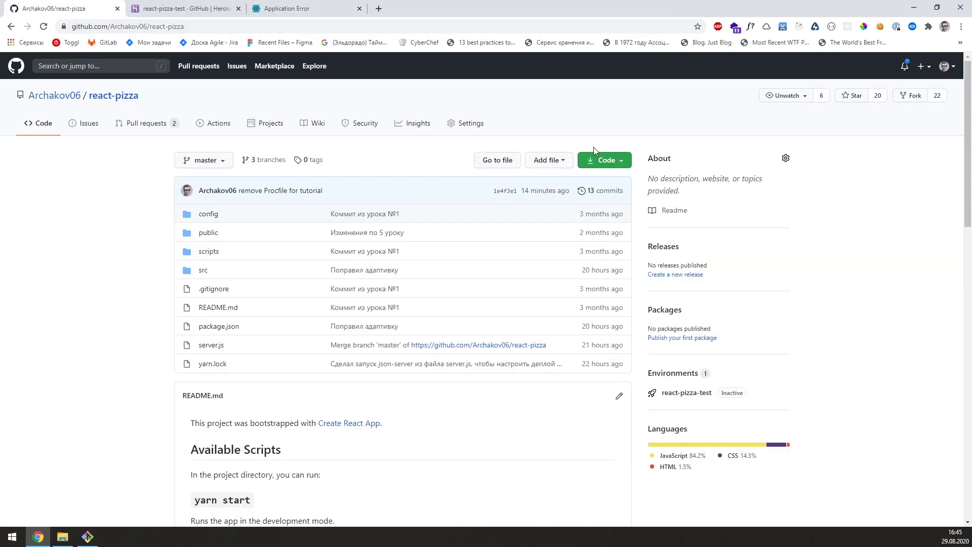
Step: Copy the react-pizza clone URL and start Git Bash in the youtube-tutorials folder
click(592, 160)
click(612, 216)
click(64, 537)
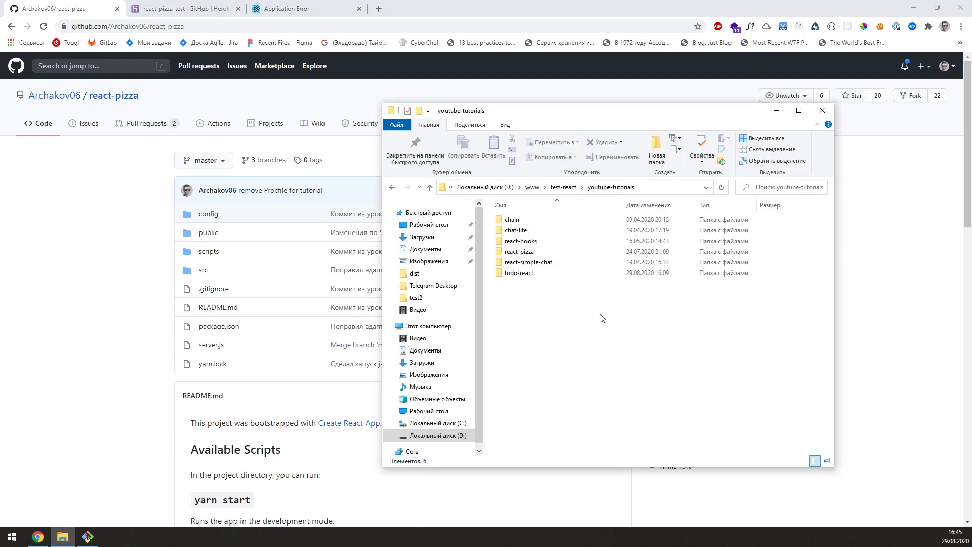
right_click(563, 312)
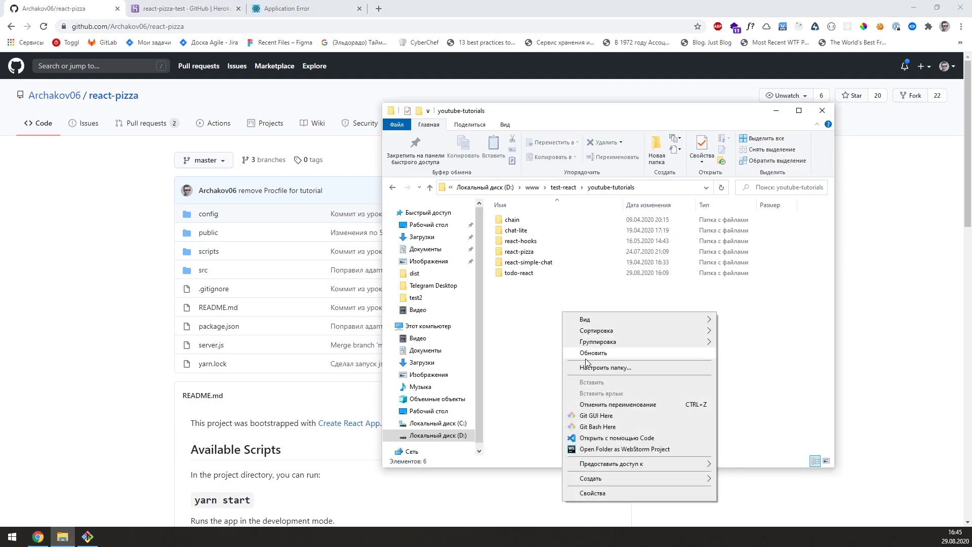
click(589, 426)
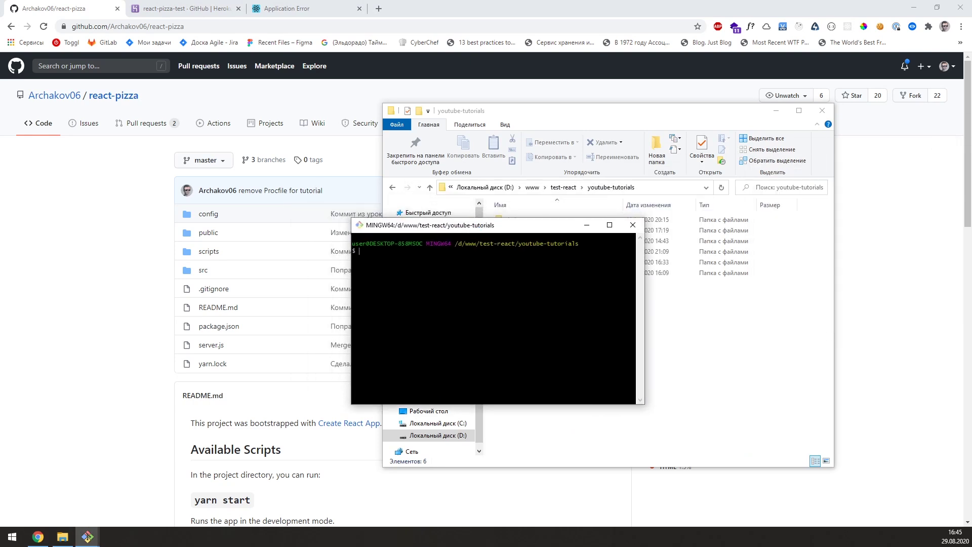
Step: Run git clone with the copied URL into a react-pizza-deploy folder
text(git clone)
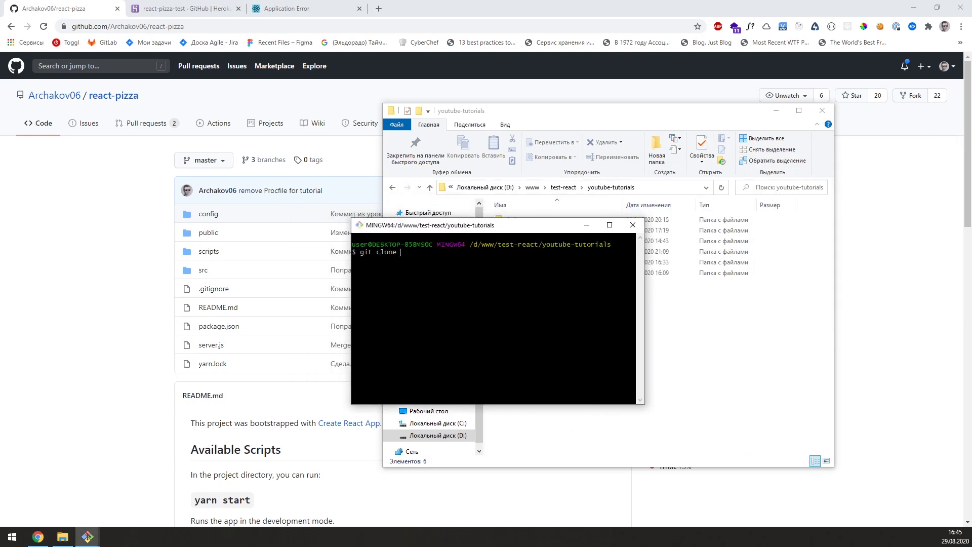
right_click(469, 288)
click(486, 306)
text(react-pizza.git react-pizza-deploy)
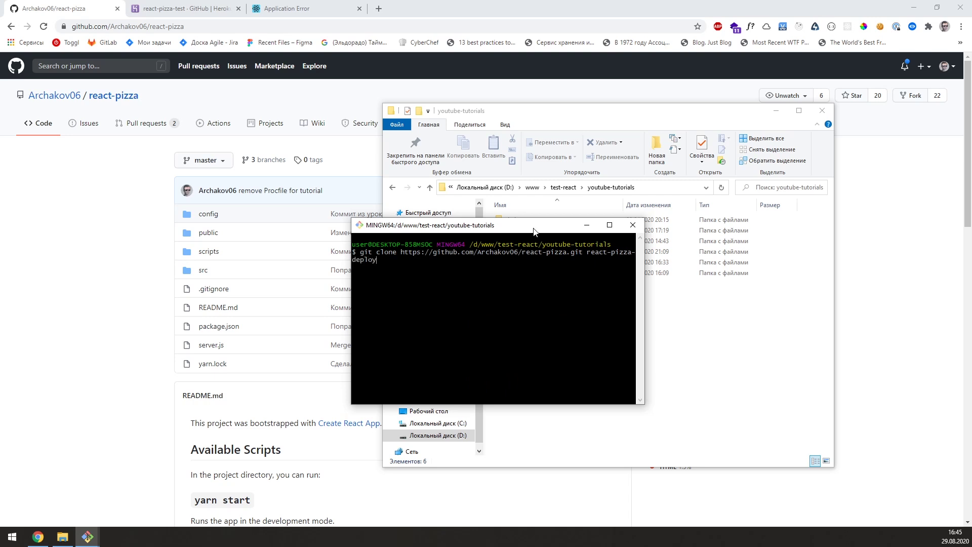
drag(506, 225, 565, 289)
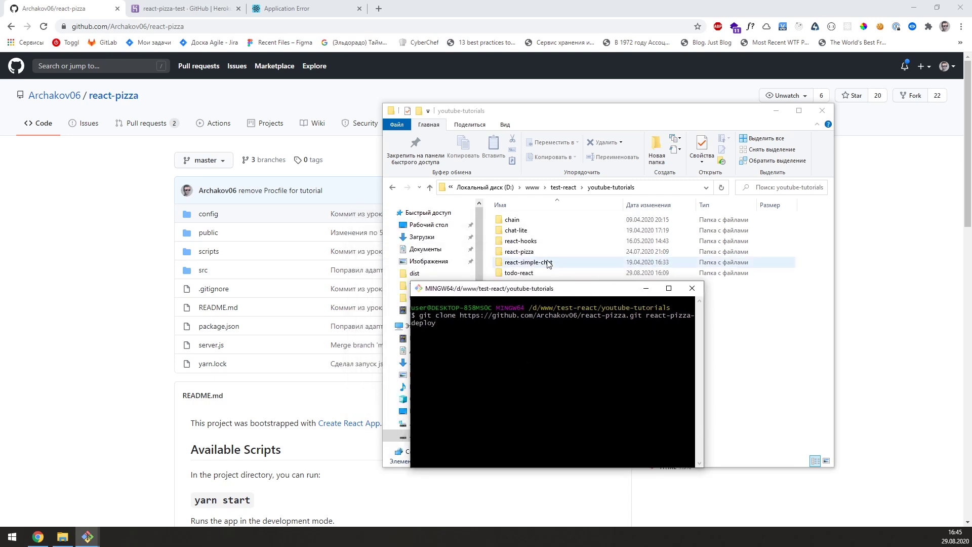
key(Return)
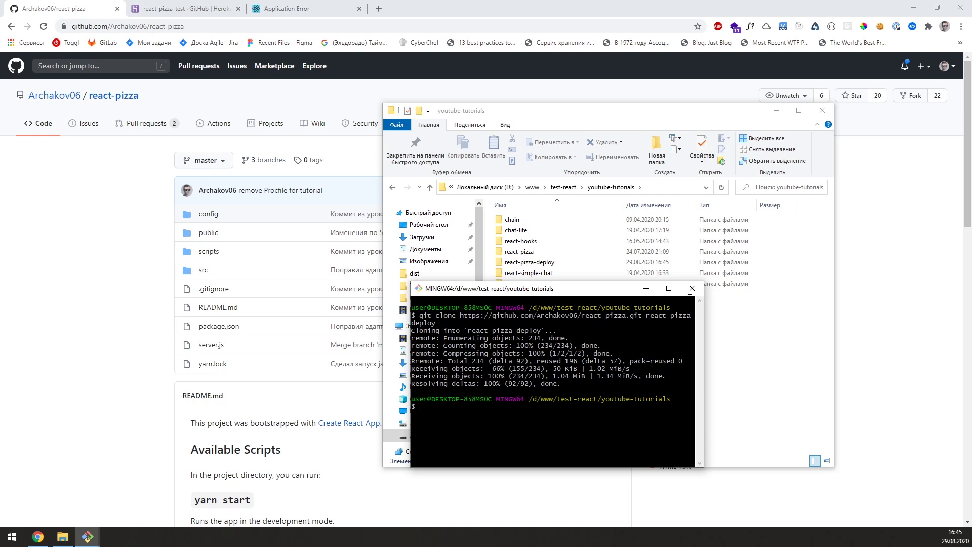
Step: Open the react-pizza-deploy folder in Visual Studio Code
click(691, 288)
mouse_move(531, 264)
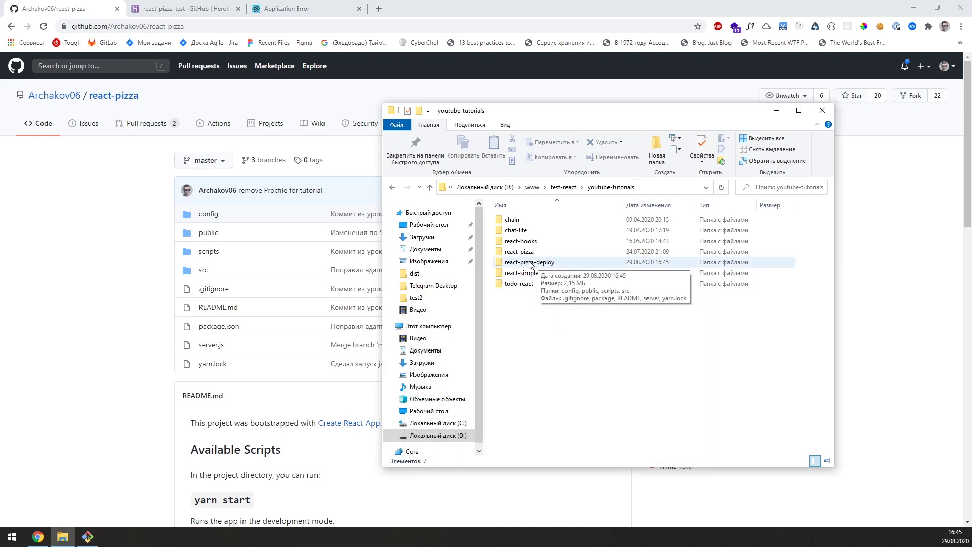
right_click(530, 264)
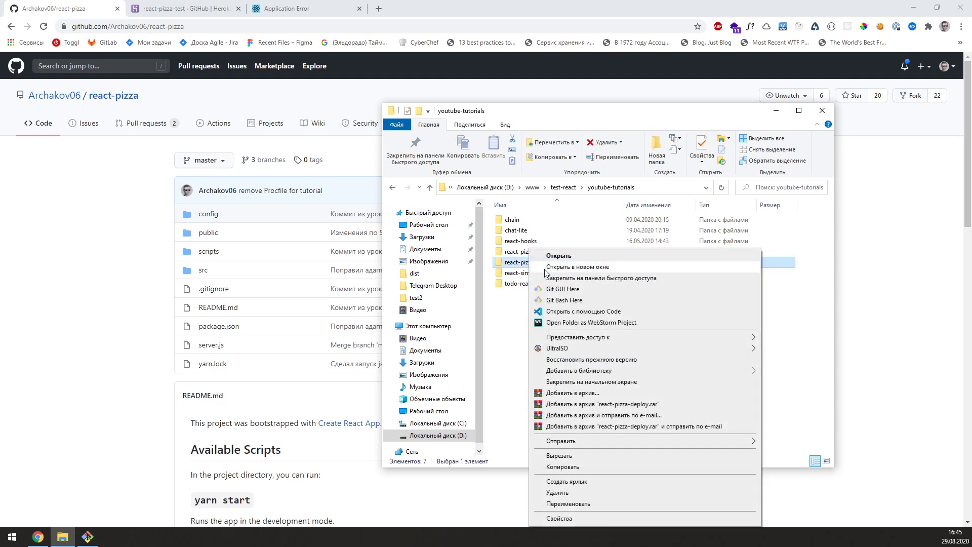
click(569, 309)
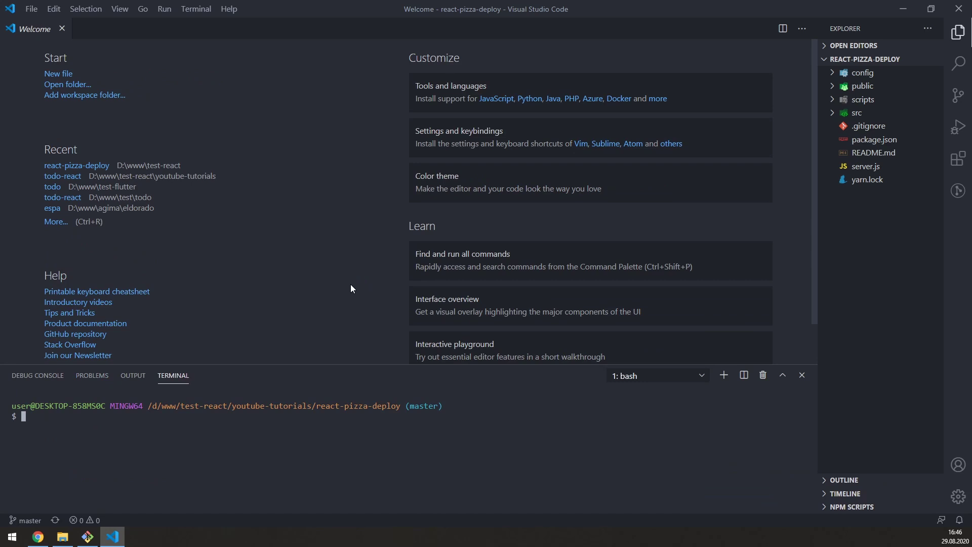
Step: Run npm install, then review the scripts section in package.json
text(npm install)
key(Return)
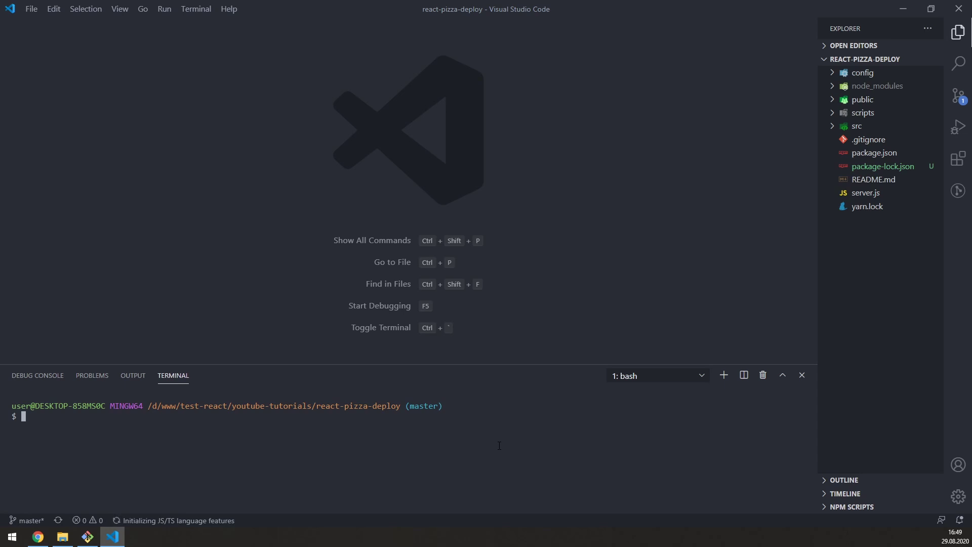
click(873, 153)
scroll(334, 238, down, 1)
scroll(334, 239, up, 10)
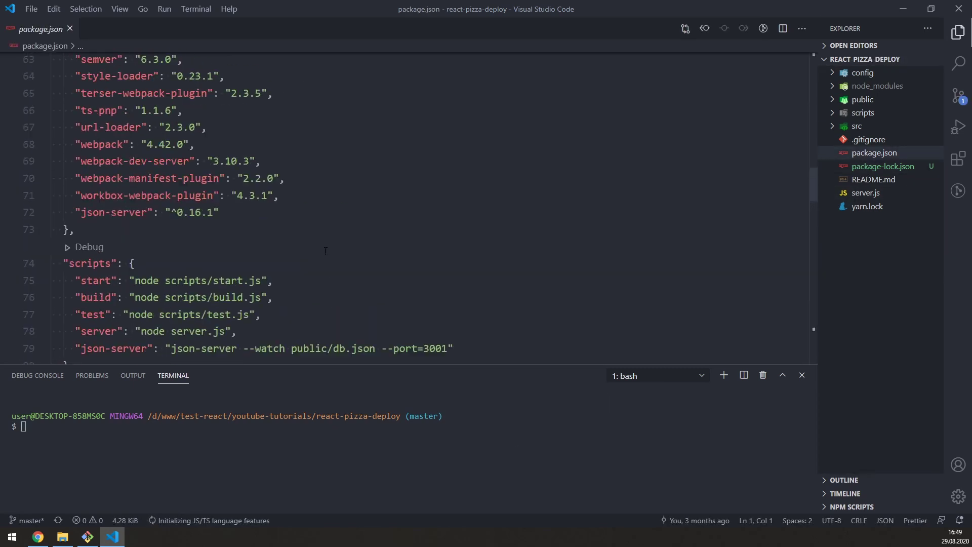
scroll(316, 251, down, 6)
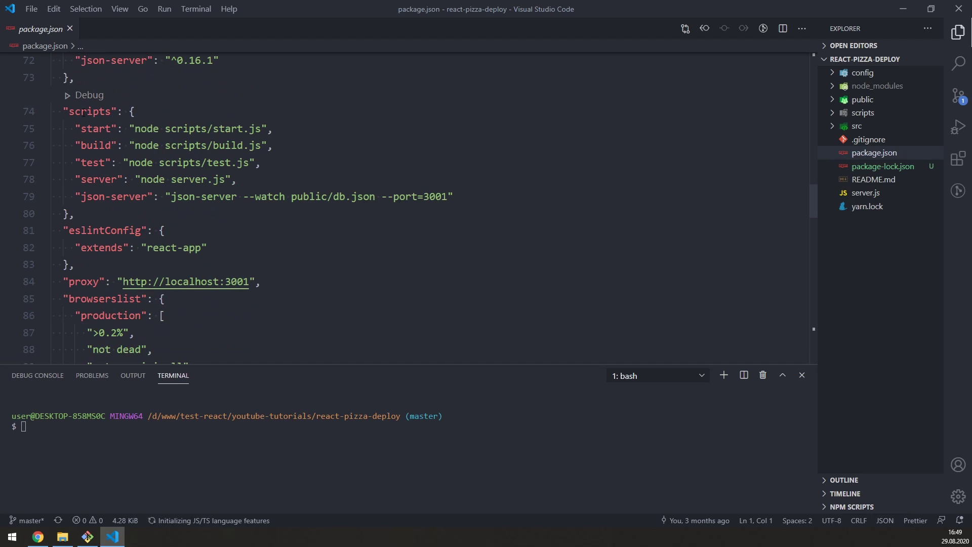
click(151, 109)
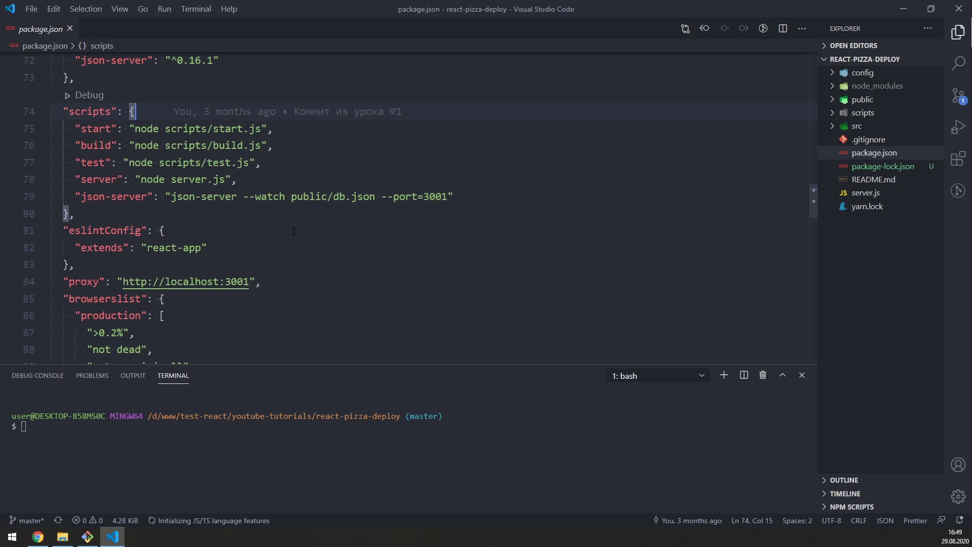
Step: Run npm start in the terminal to launch the React dev server on localhost:3000
click(301, 435)
text(npm start)
key(Return)
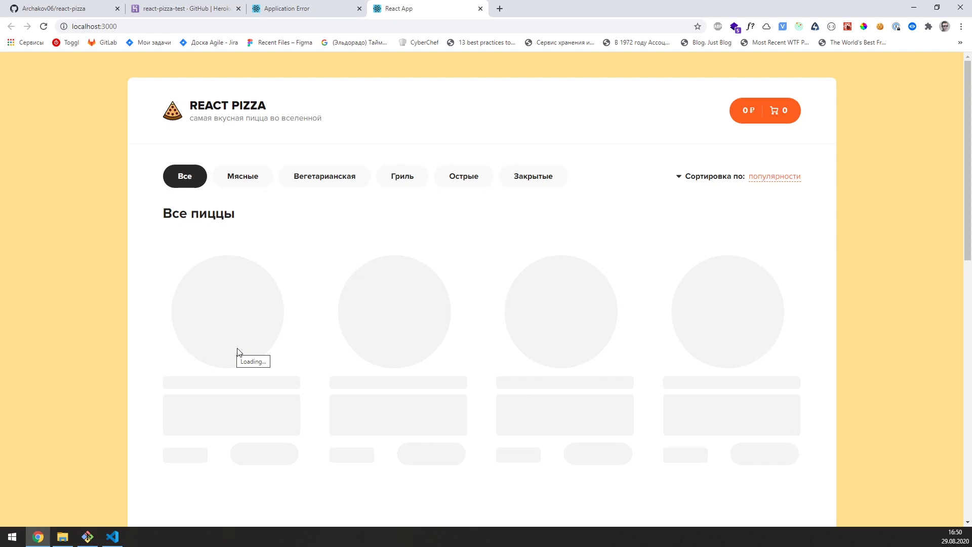
Step: Run npm run json-server and check the pizzas data at localhost:3001 in Chrome
click(112, 537)
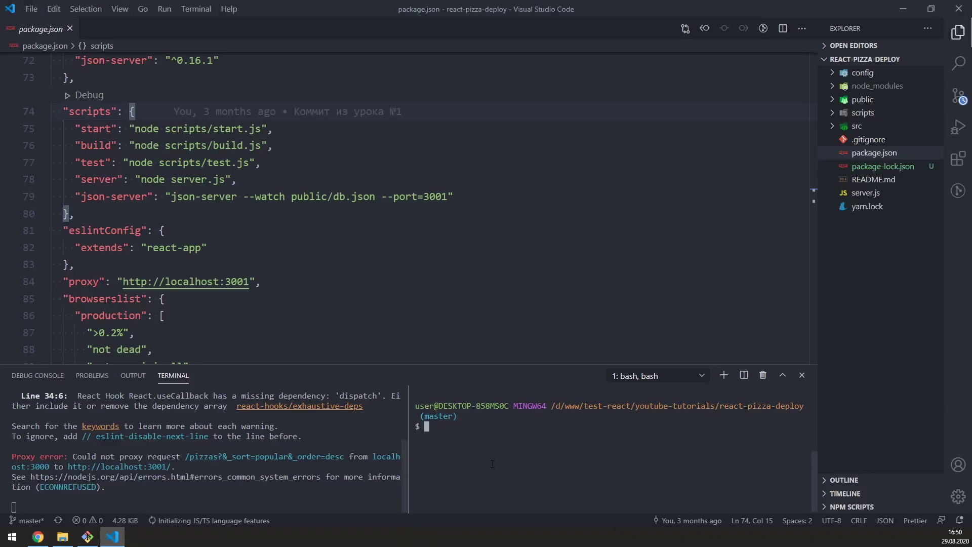
text(npm,)
key(BackSpace)
text(run )
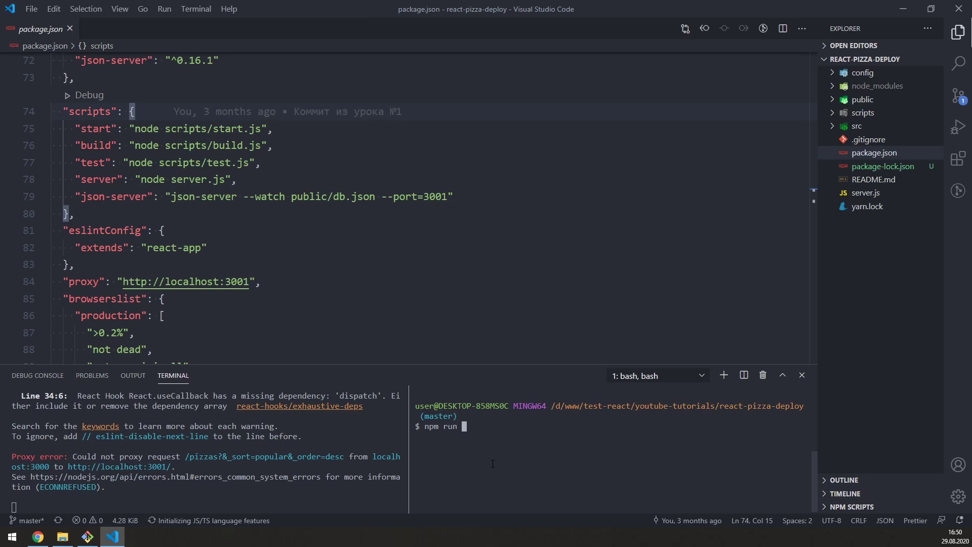
text(json-server)
key(Return)
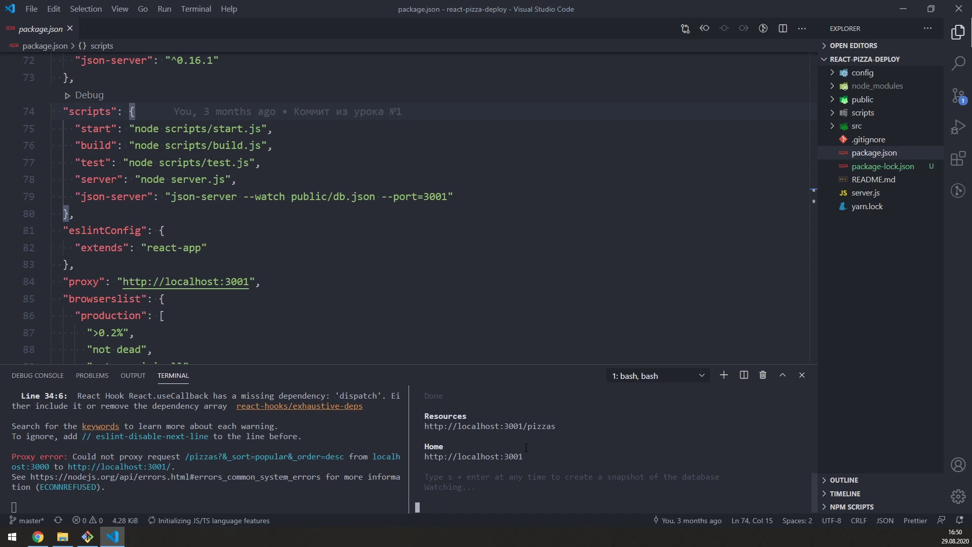
key(alt+Tab)
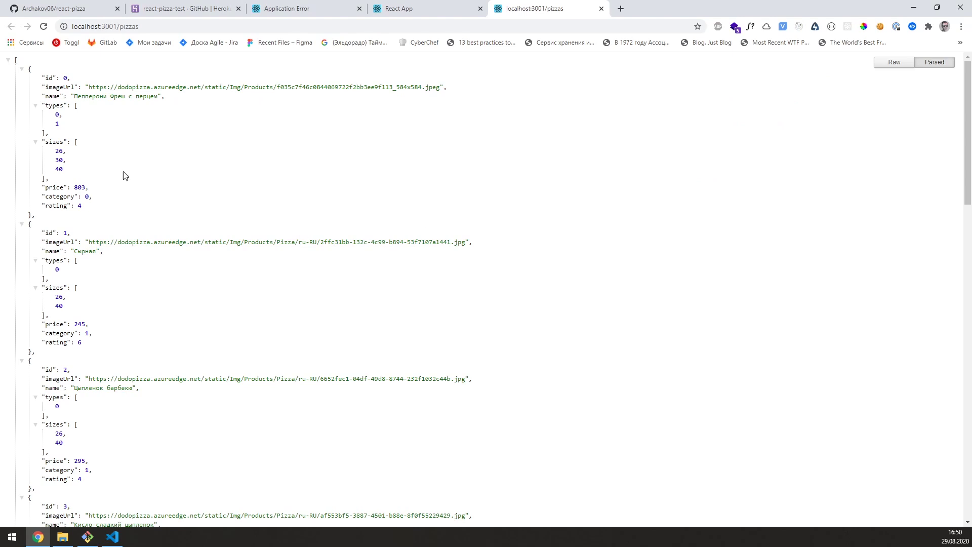
middle_click(536, 9)
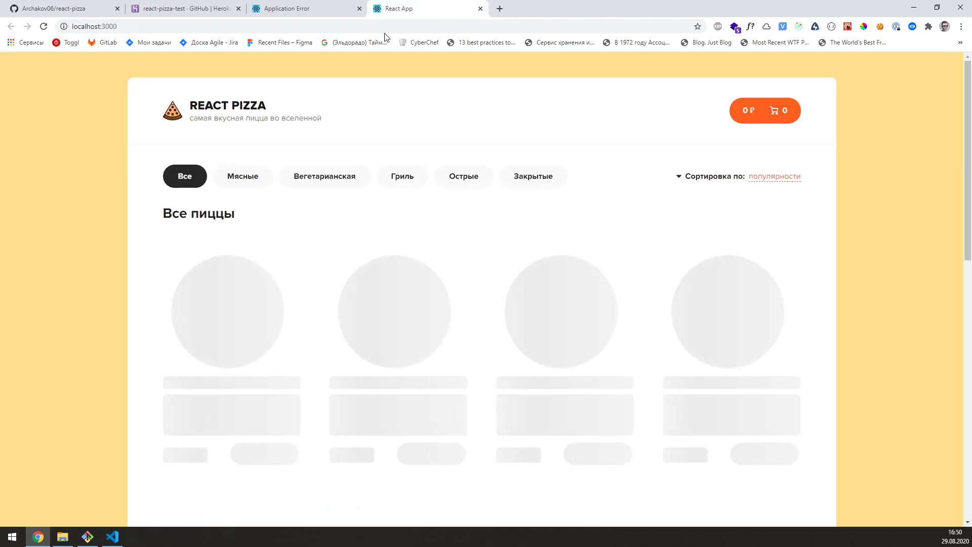
Step: Reload the local React Pizza app, filter Вегетарианская and Мясные, sort by цене, then show Все
click(44, 27)
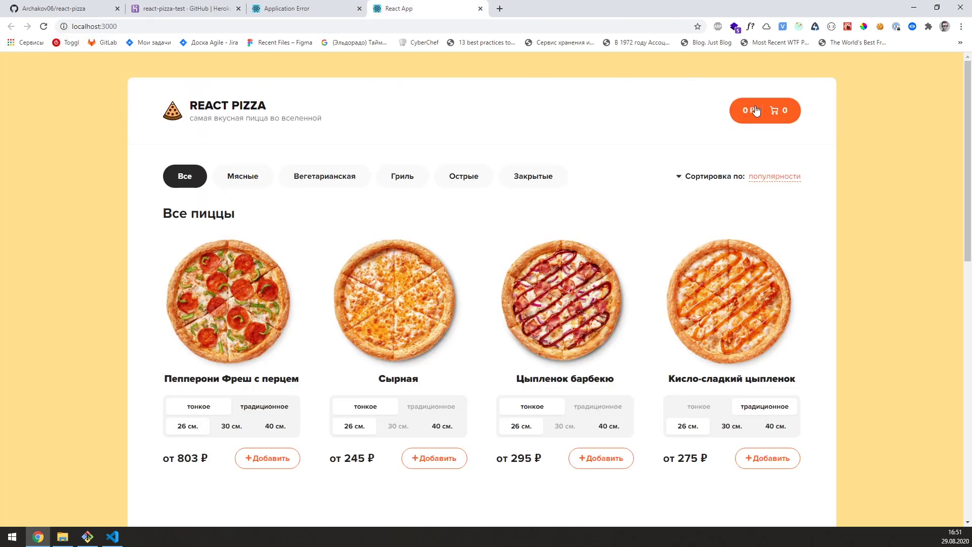
click(334, 177)
click(242, 177)
click(774, 176)
click(770, 228)
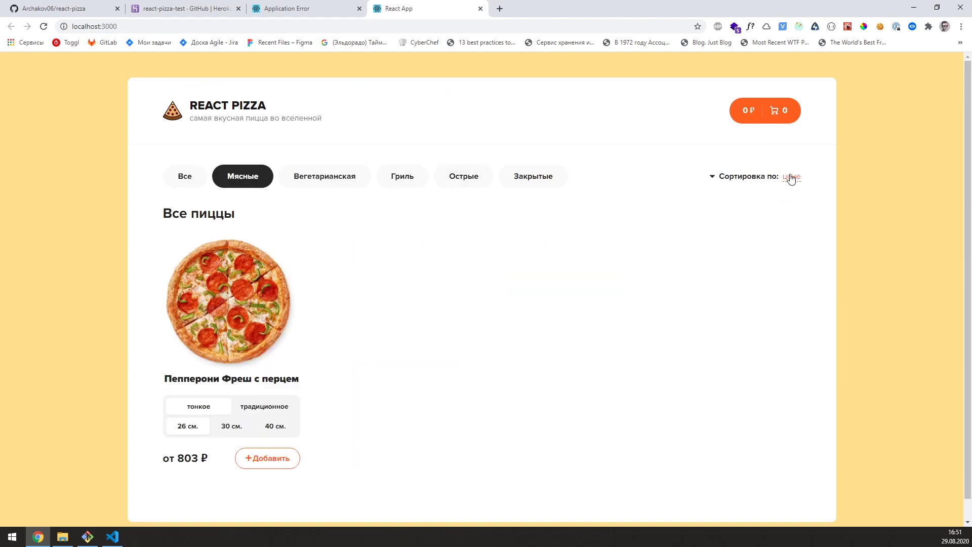
click(183, 176)
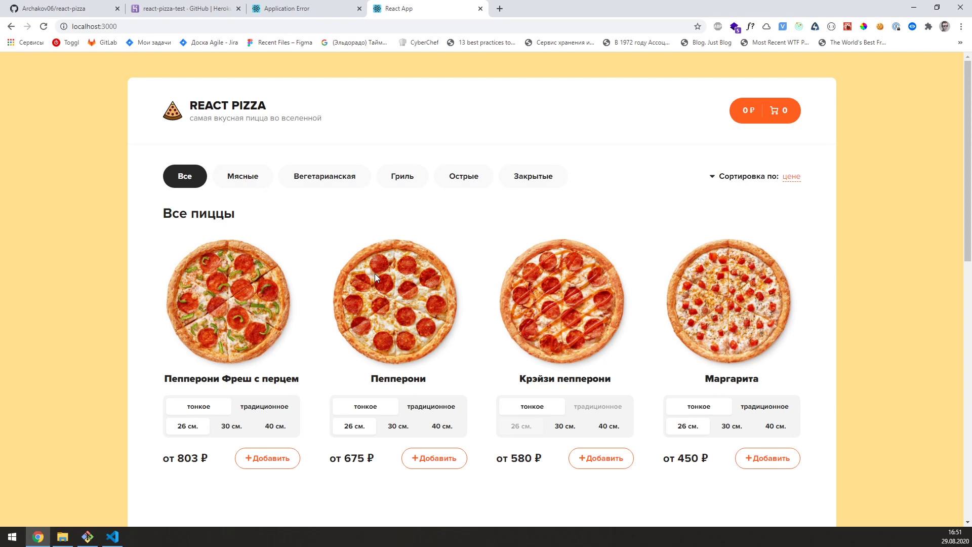
click(113, 537)
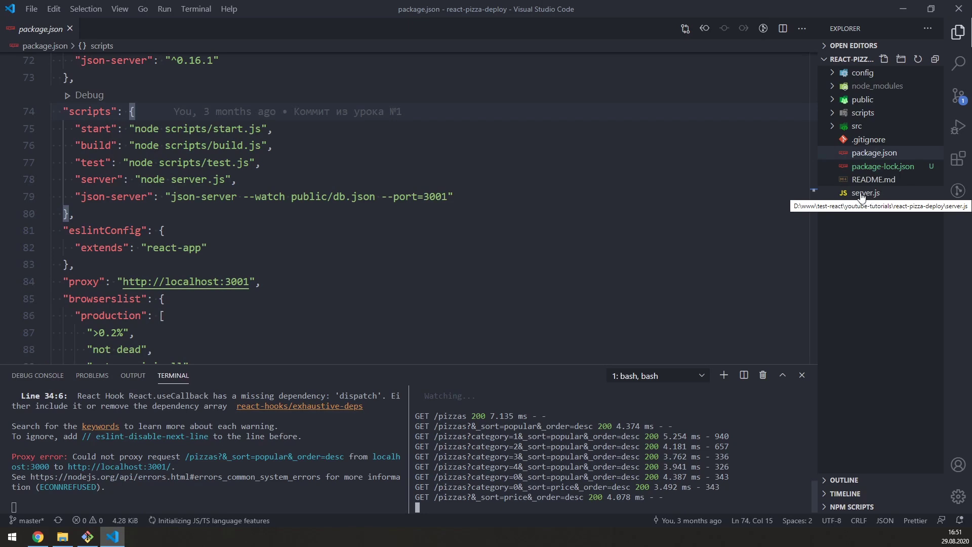
Step: Open server.js and review the json-server import, the ./public/db.json path and the middlewares block
click(878, 194)
drag(259, 304, 52, 63)
click(55, 61)
click(124, 112)
drag(303, 79, 165, 80)
drag(357, 112, 256, 112)
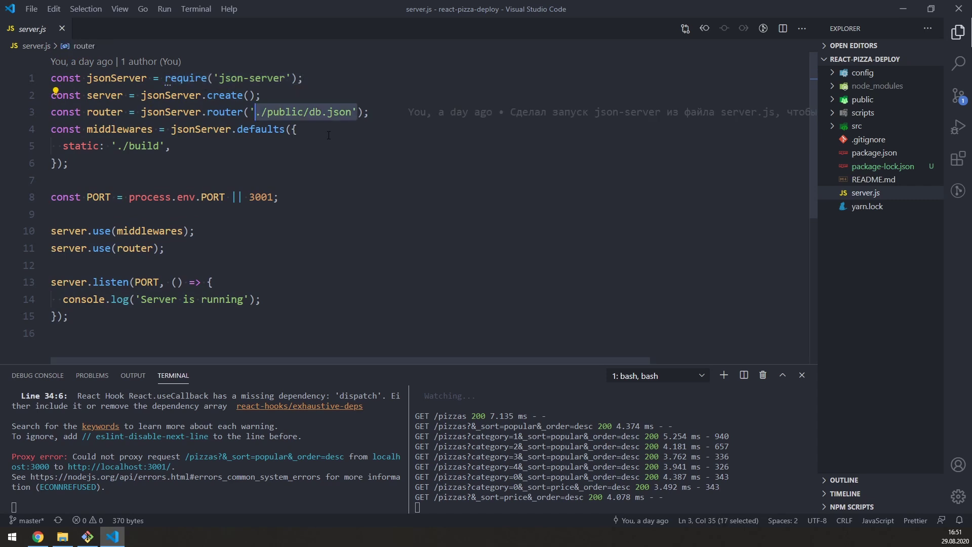
click(862, 99)
drag(222, 163, 47, 132)
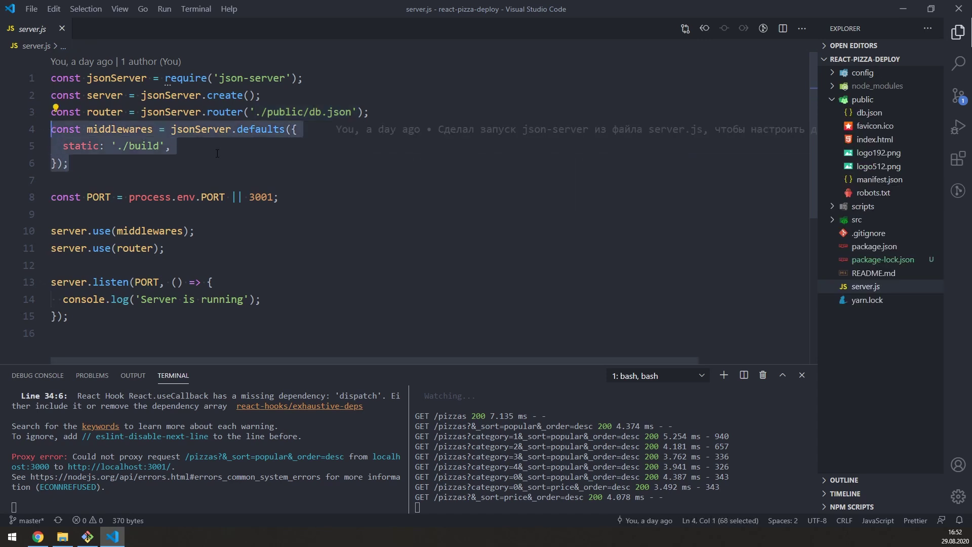
Step: Point out the jsonServer uses, the ./build static folder, process.env.PORT and fallback port 3001
double_click(211, 132)
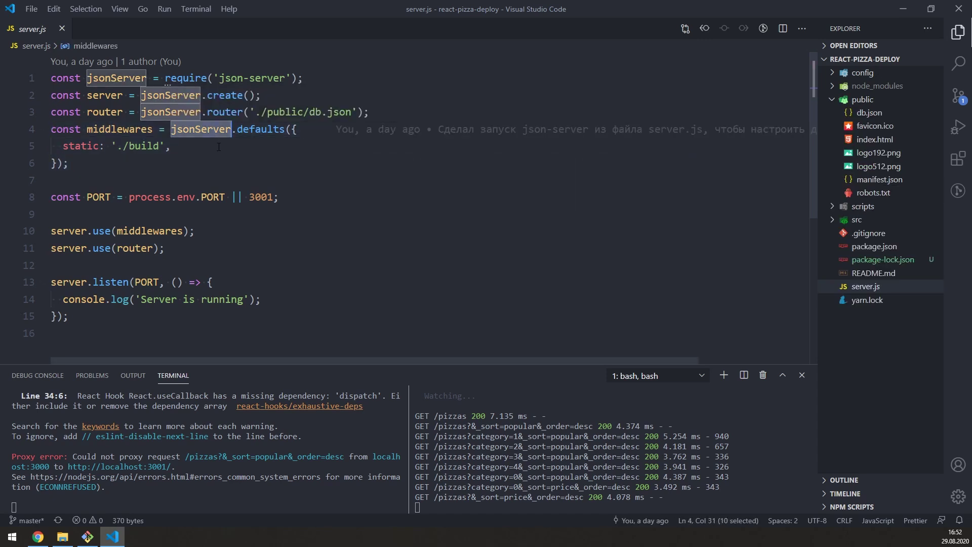
drag(165, 147, 116, 147)
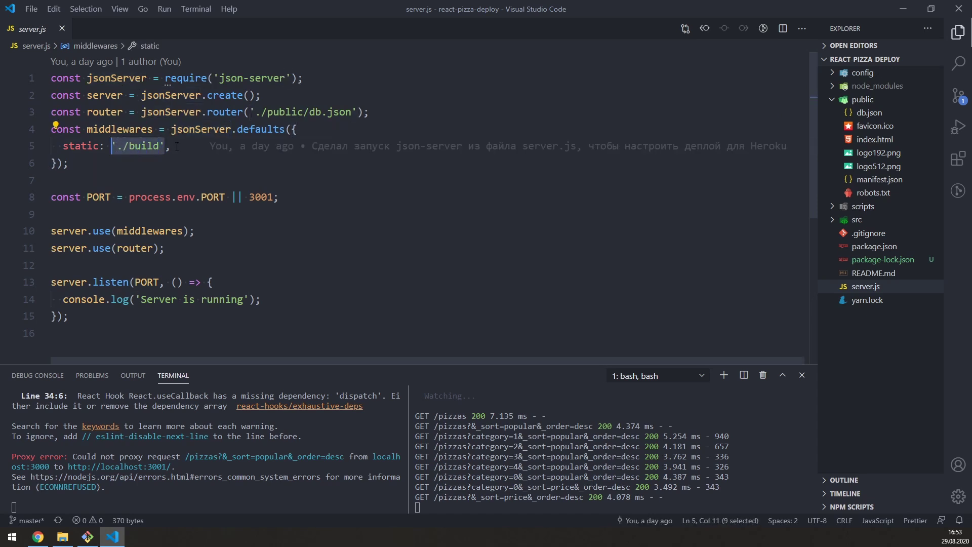
drag(130, 197, 225, 197)
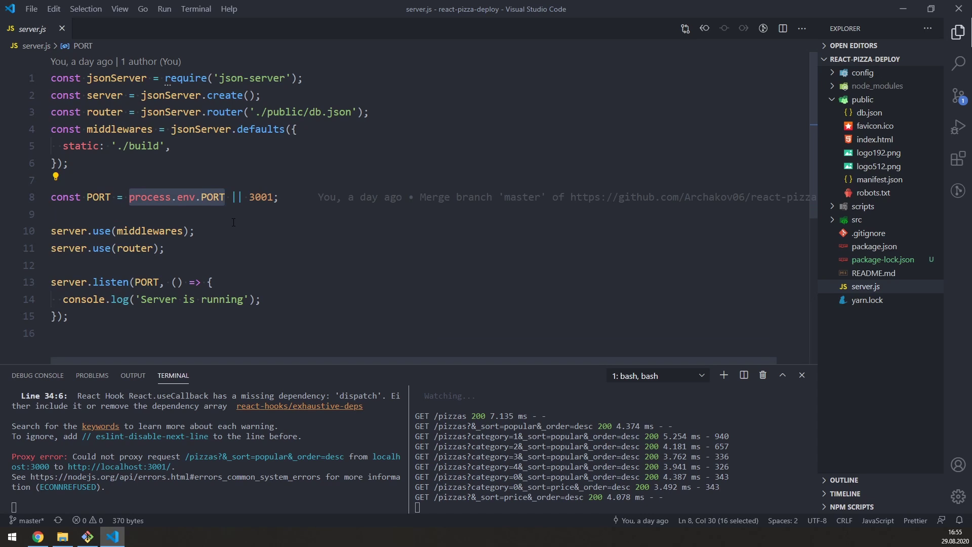
click(218, 216)
drag(129, 197, 225, 197)
click(215, 197)
double_click(261, 197)
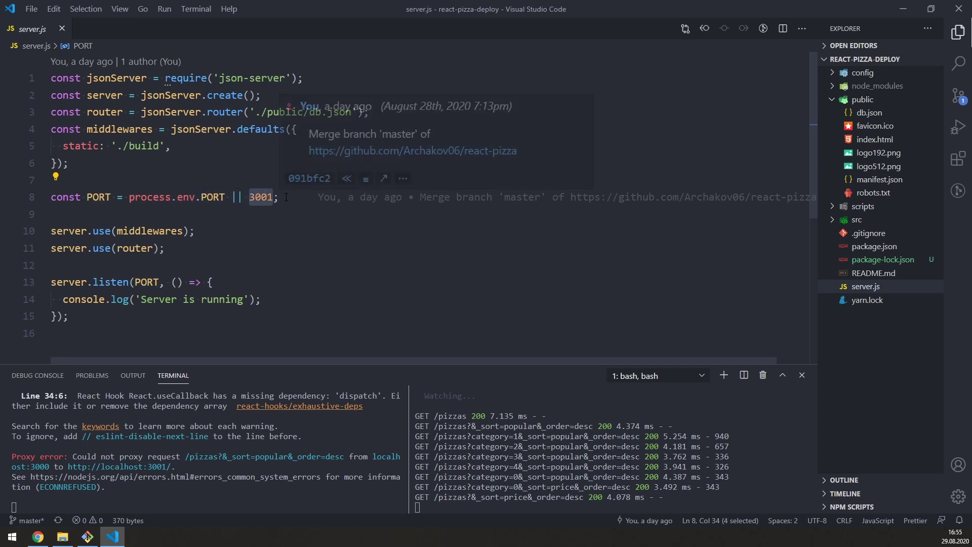
key(ctrl+Home)
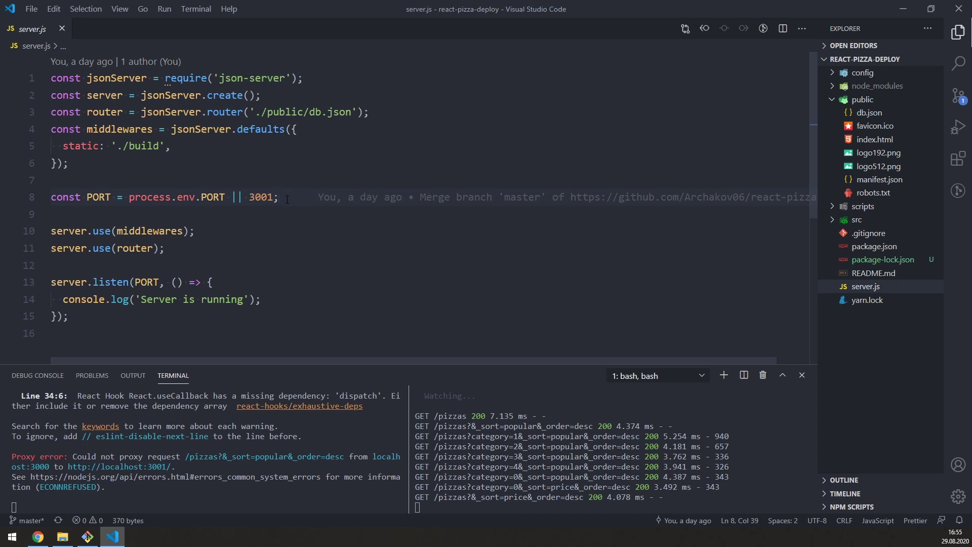
key(End)
key(shift+Home)
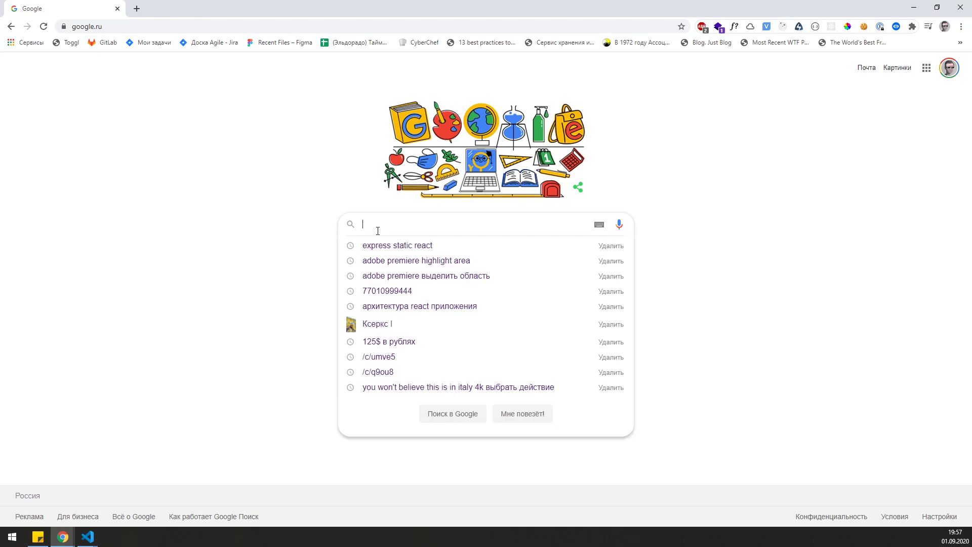
Step: Search Google for 'express static react' and open the dev.to and levelup results in tabs
text(express static react)
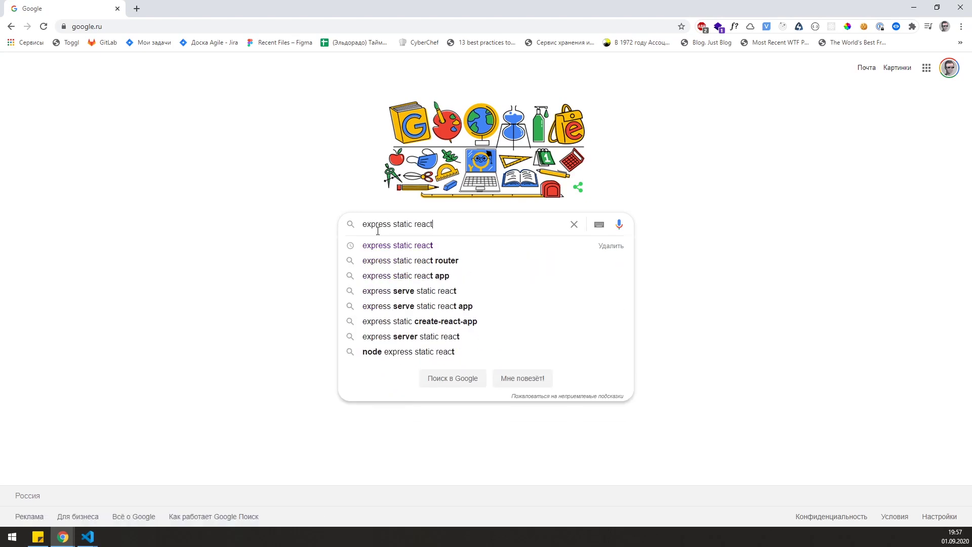
key(Return)
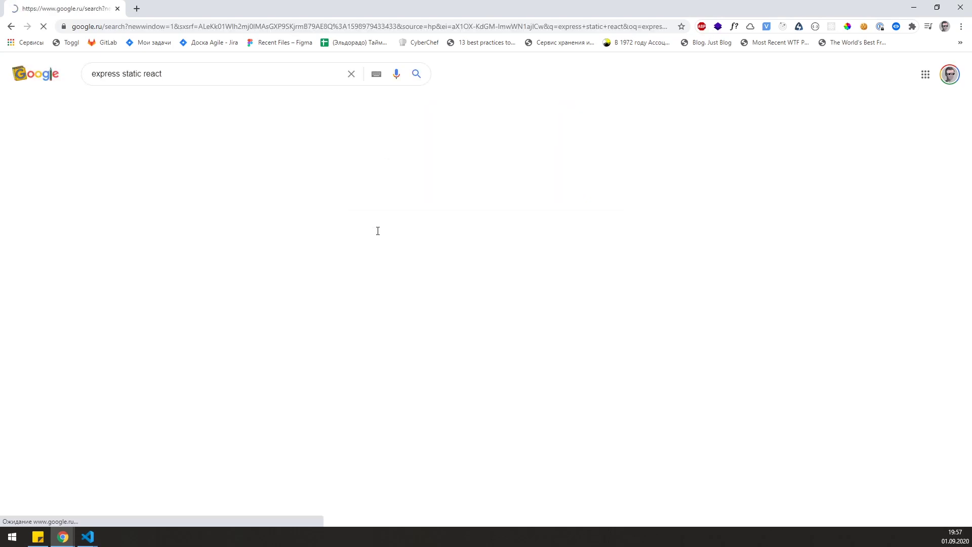
middle_click(211, 183)
middle_click(196, 235)
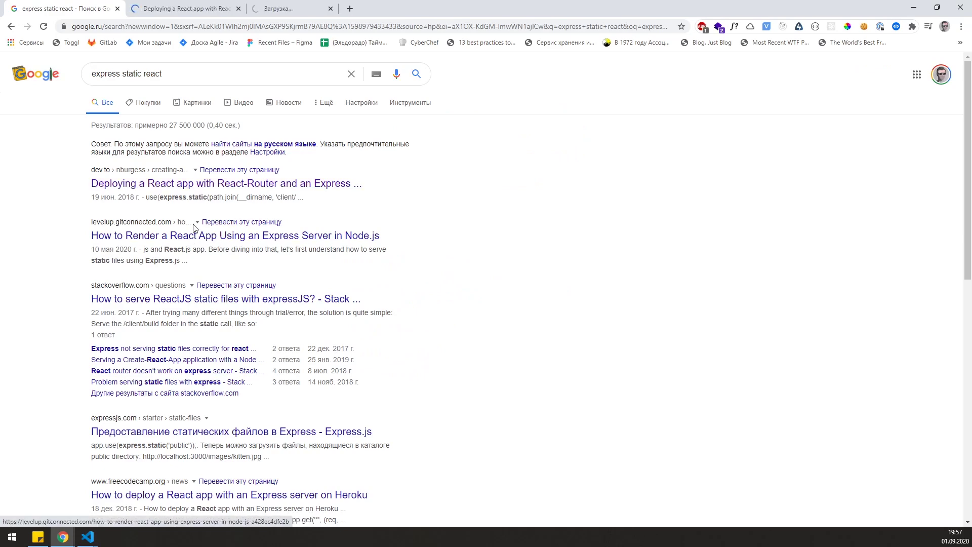
Step: Read the express.static line in the dev.to article's example code
click(196, 9)
scroll(182, 283, down, 15)
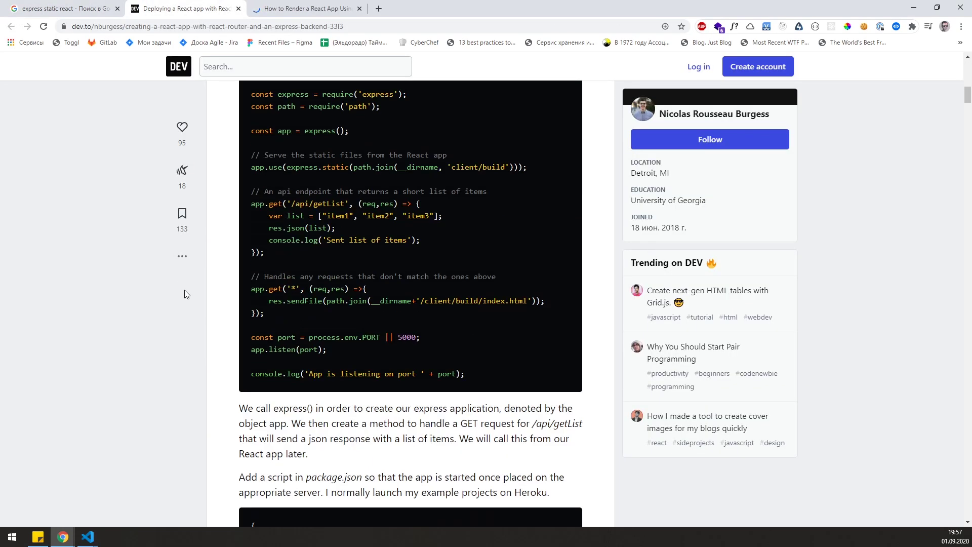
drag(251, 166, 536, 166)
click(499, 191)
Step: Read the express.static middleware in the How to Render a React App article and compare with db.json
key(ctrl+Tab)
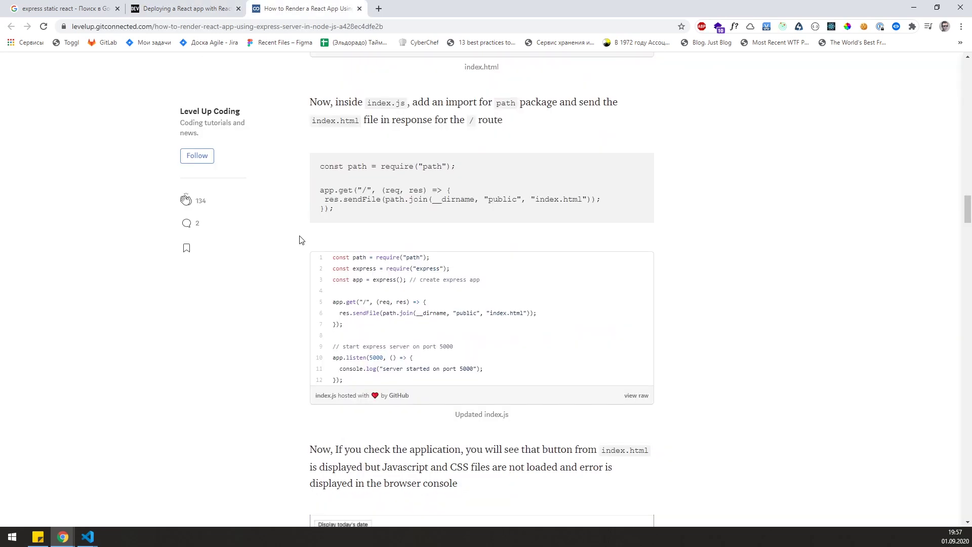
scroll(300, 238, down, 1)
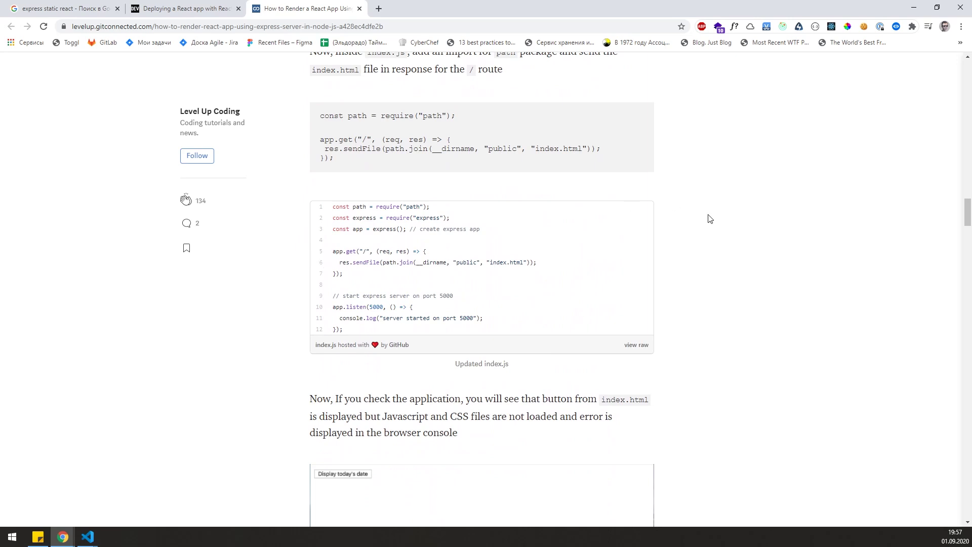
scroll(707, 218, down, 5)
scroll(711, 219, down, 10)
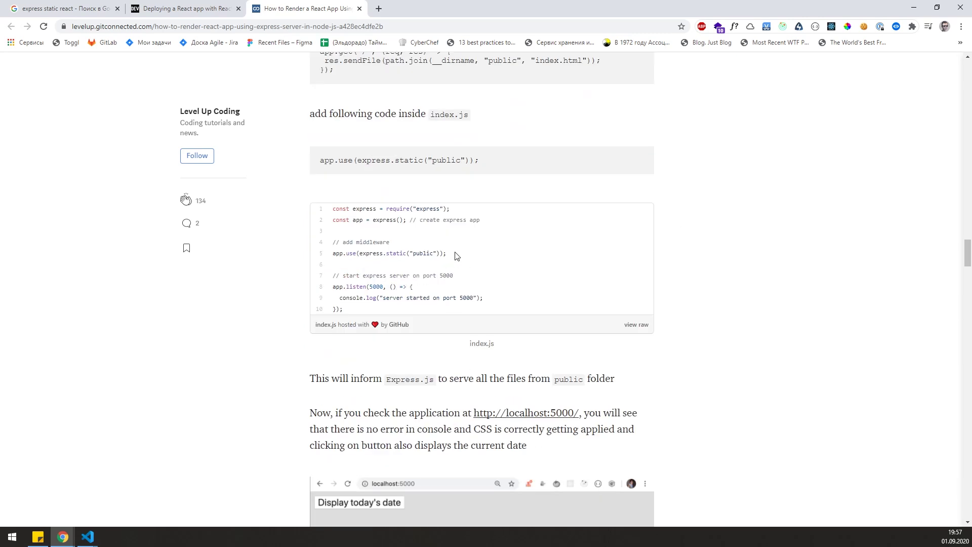
drag(454, 255, 333, 256)
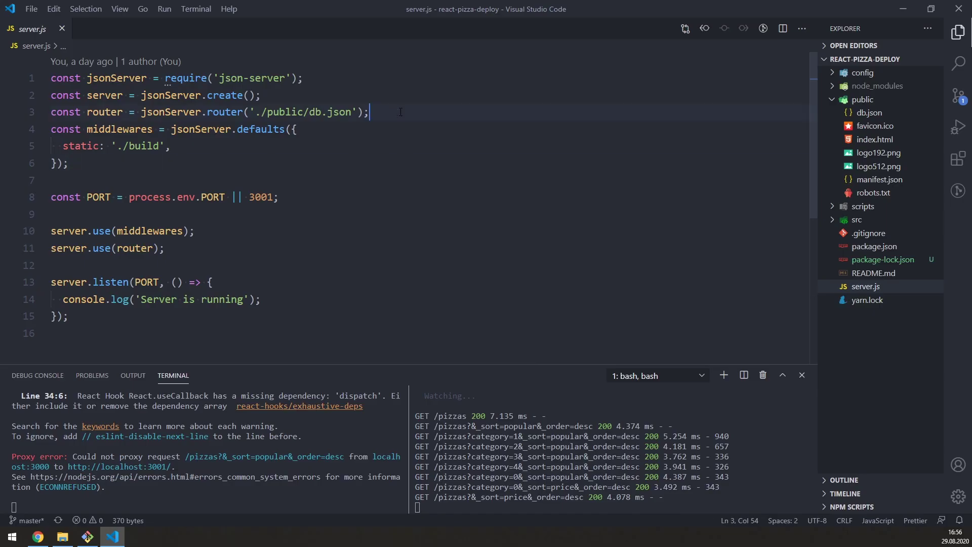
drag(368, 112, 77, 112)
Step: Review the server.listen block on lines 13–15 of server.js, then bring up the Heroku app in Chrome
click(77, 112)
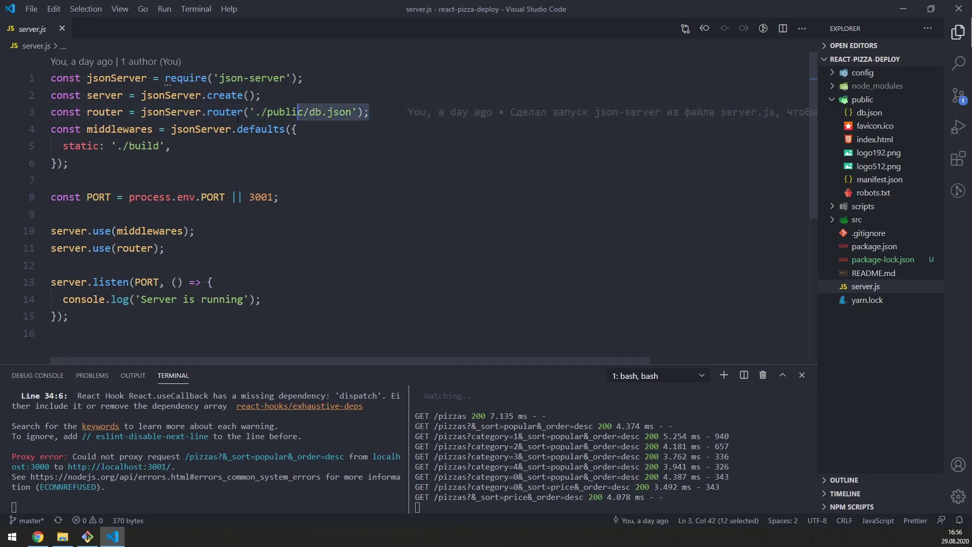
click(147, 319)
drag(147, 320, 48, 282)
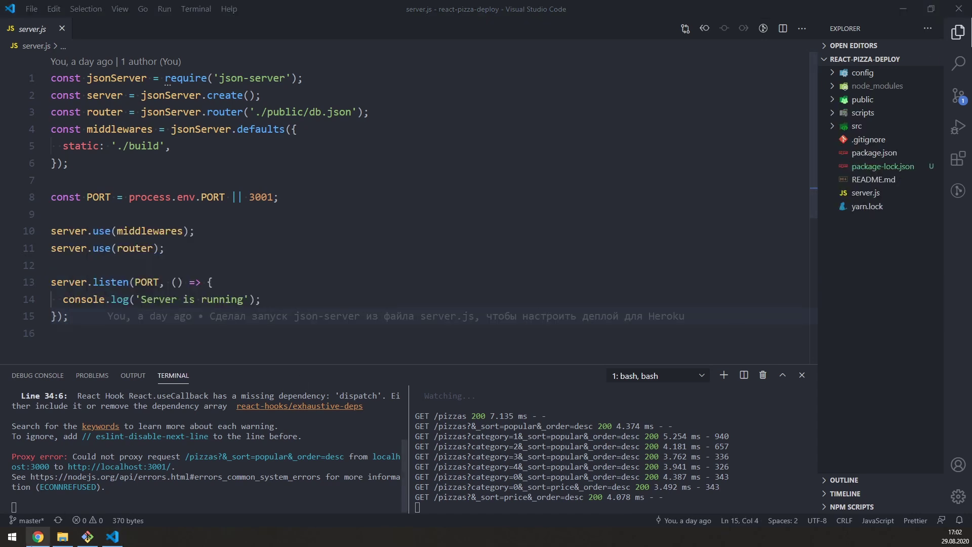
click(32, 544)
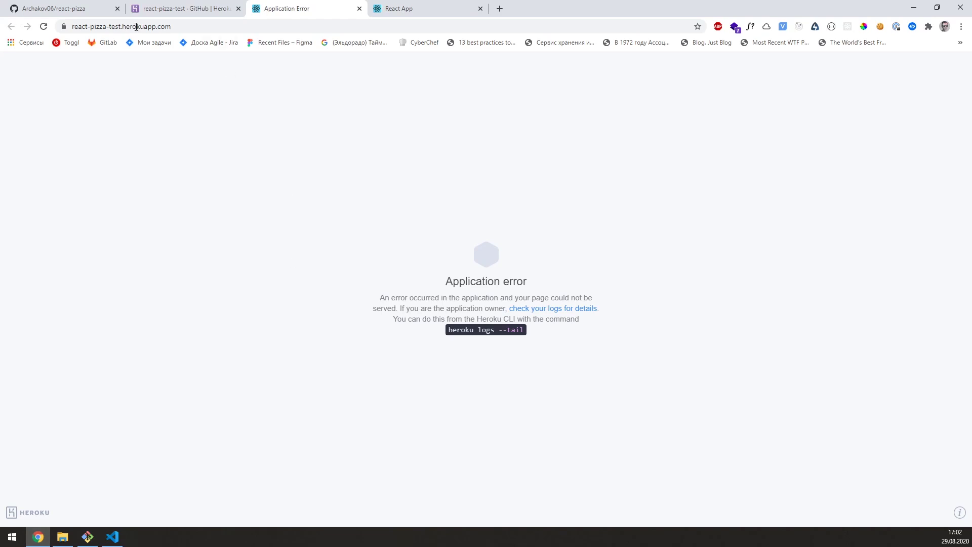
Step: Reload the herokuapp.com page, still showing Application error, and return to VS Code
click(45, 27)
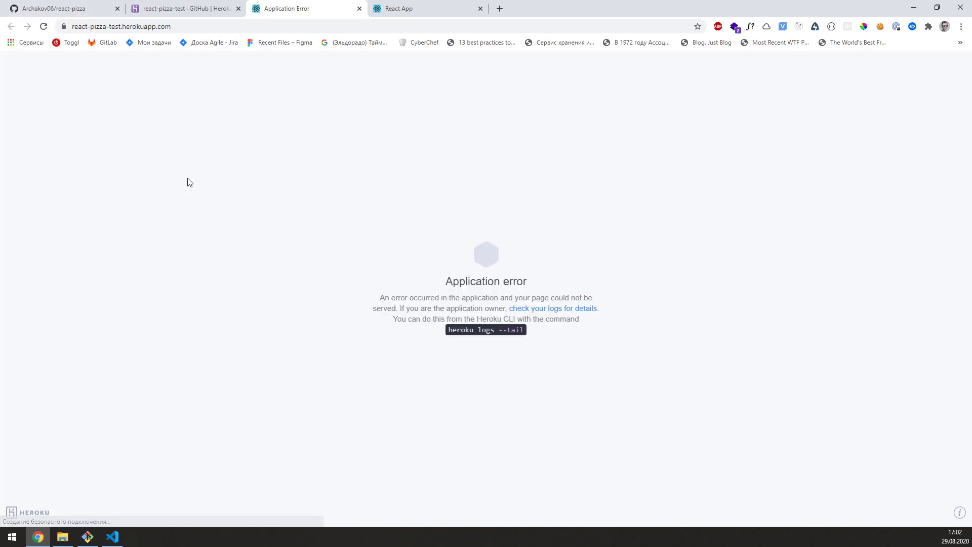
click(112, 537)
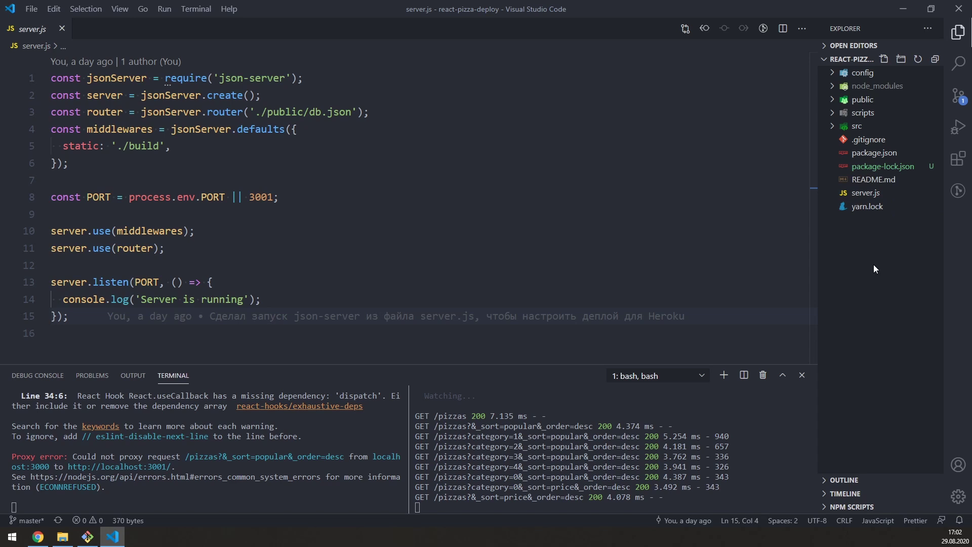
Step: Create a Procfile at the project root containing 'web: node server.js'
right_click(873, 264)
click(845, 265)
text(Procfile)
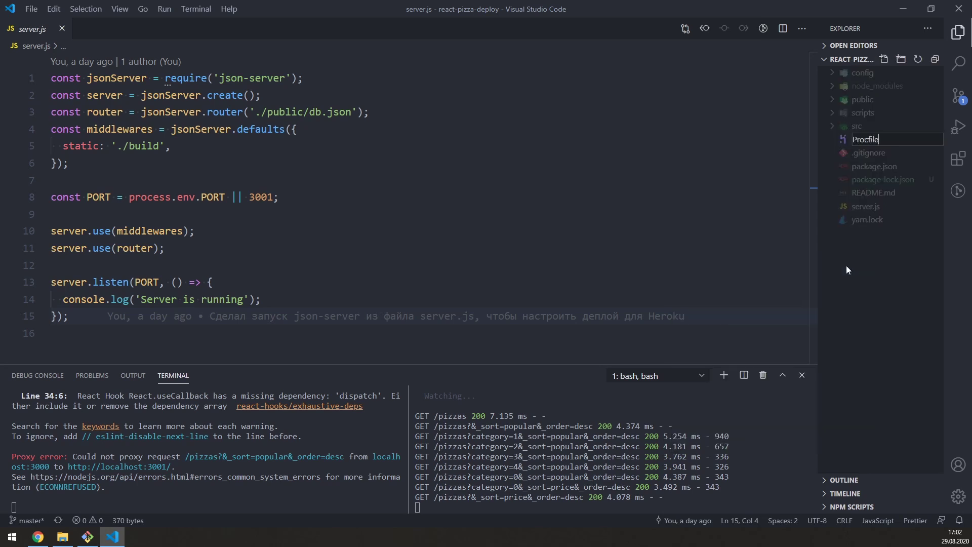
key(Return)
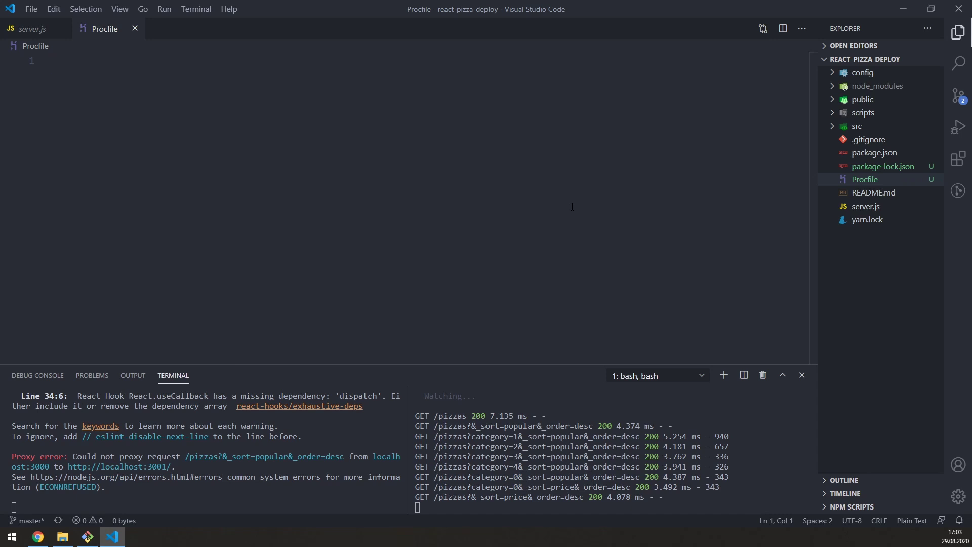
text(web)
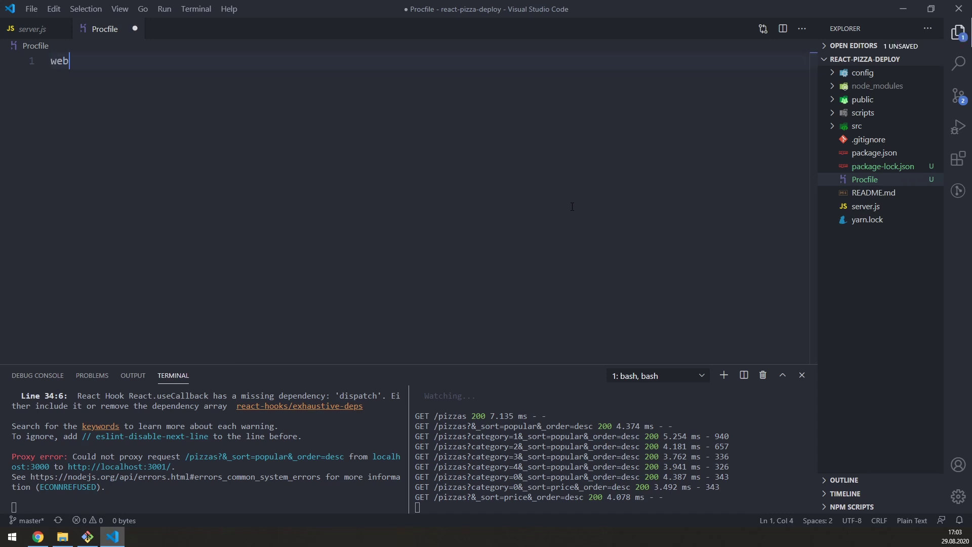
text(: node server.js)
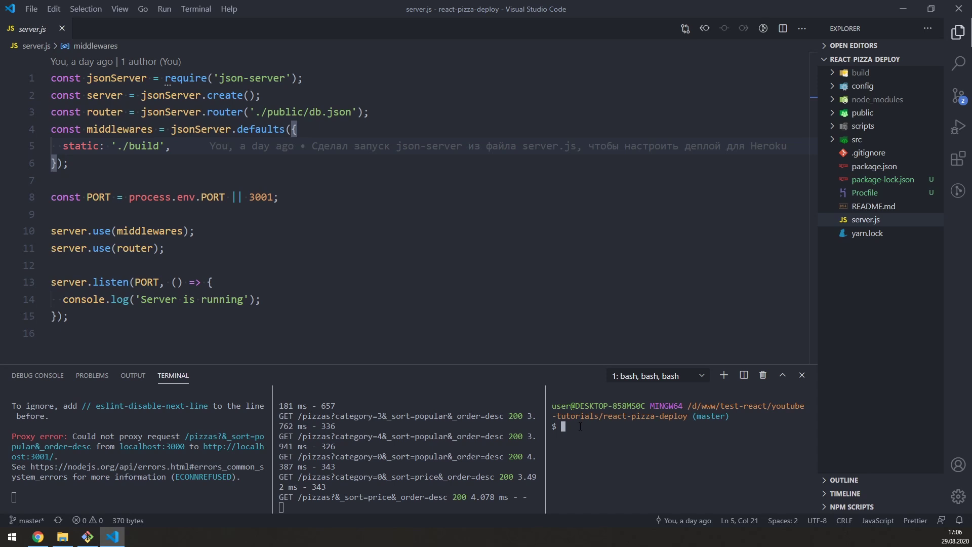
Step: Stage all files, commit as "Add Procfile", and git push origin master
text(git add .)
key(Return)
text(git commit -m "Add Procfile)
key(Return)
text(")
key(Return)
key(ctrl+l)
text(git push origin master)
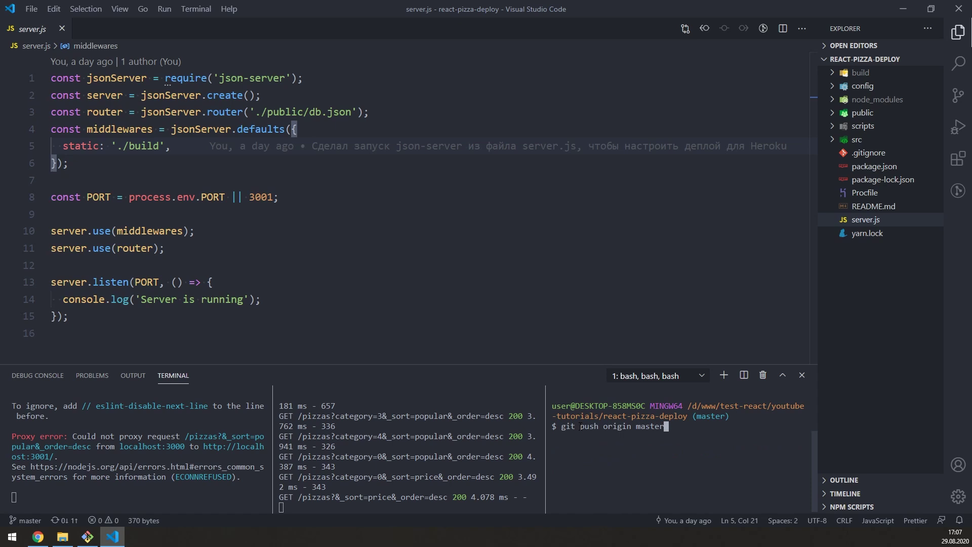
key(Return)
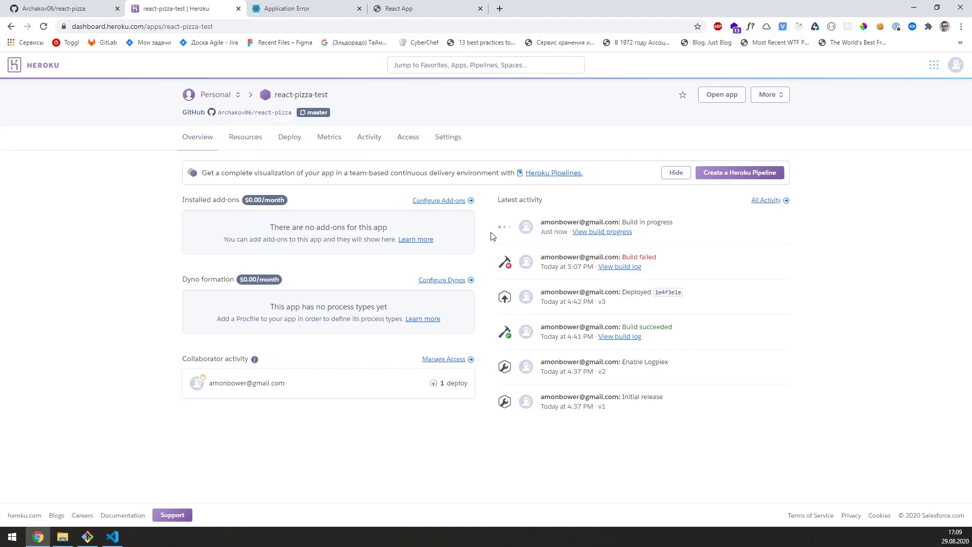
Step: Follow the react-pizza-test build log until it releases v4, then return to the app's error tab
click(586, 234)
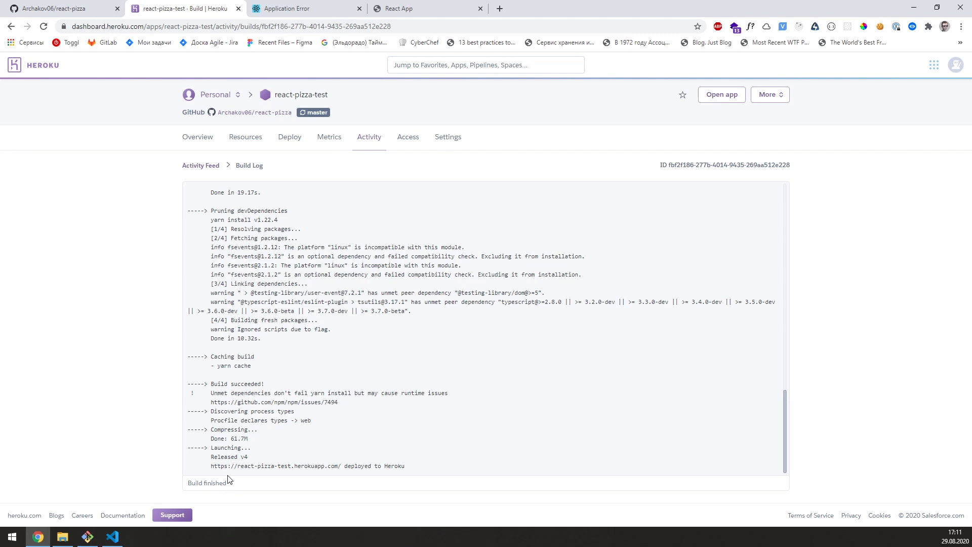
click(276, 9)
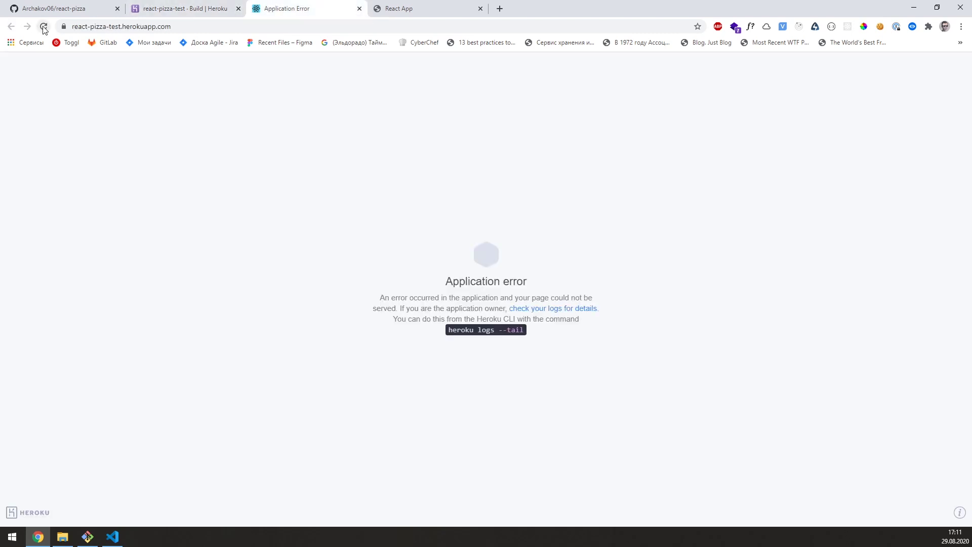
Step: Reload the live site, try the Вегетарианская, Мясные, Гриль, Острые and Закрытые filters, sort by цене, show all
click(44, 28)
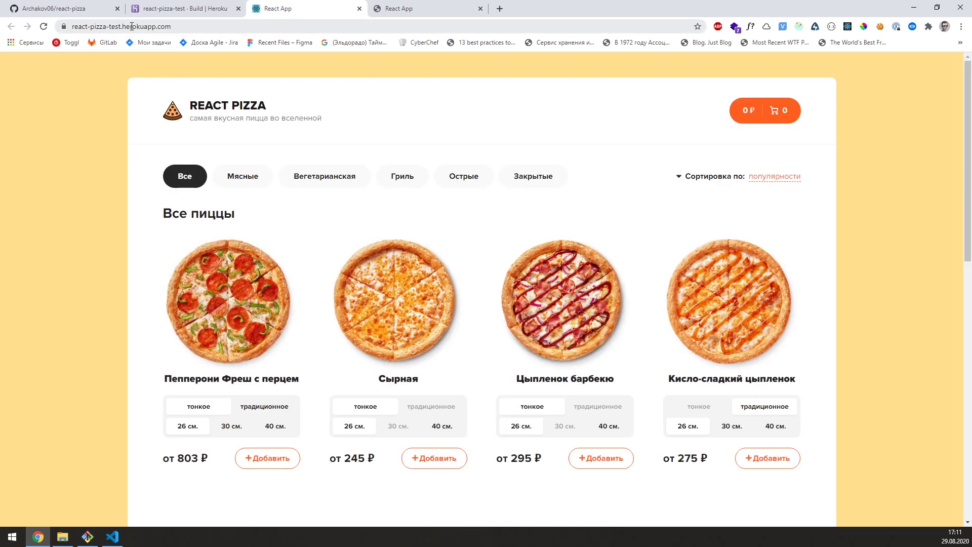
click(163, 27)
click(242, 99)
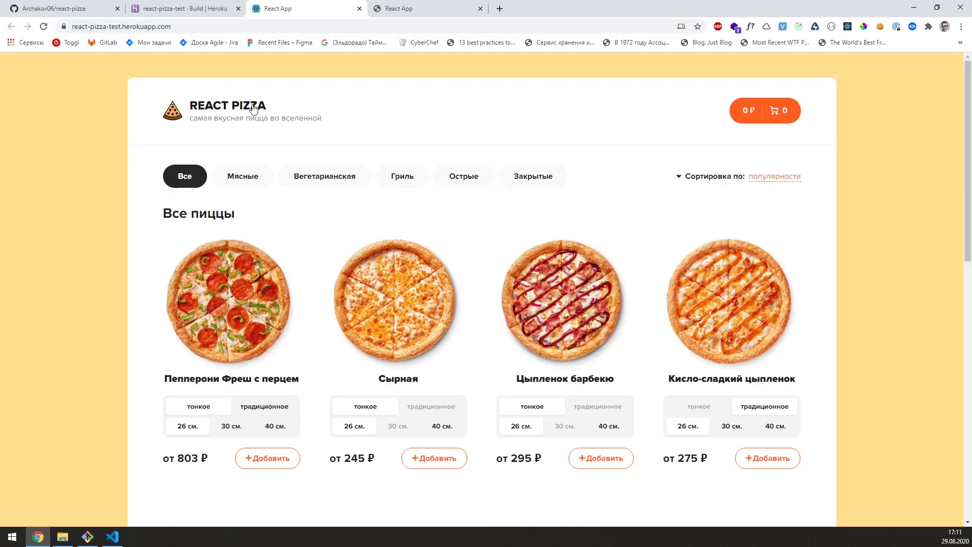
click(310, 176)
click(255, 184)
click(399, 181)
click(471, 180)
click(541, 180)
click(757, 178)
click(761, 226)
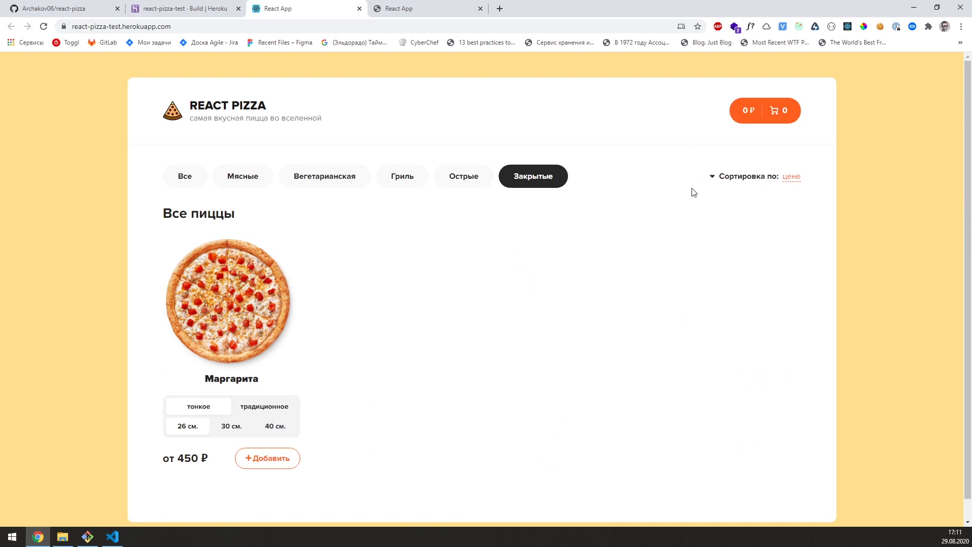
click(195, 177)
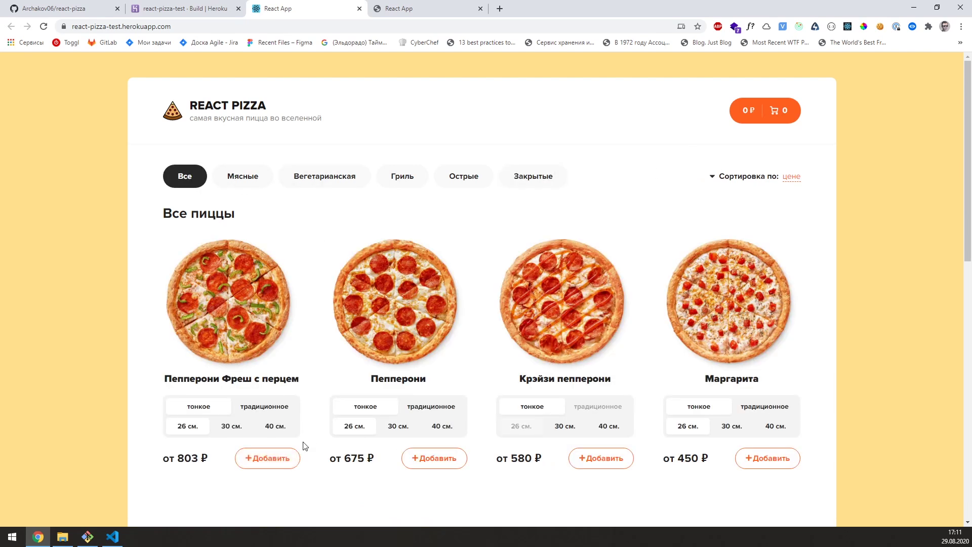
Step: Add Пепперони Фреш с перцем to the cart, view the cart, and return to the pizza list
click(273, 458)
click(273, 458)
click(274, 458)
click(274, 458)
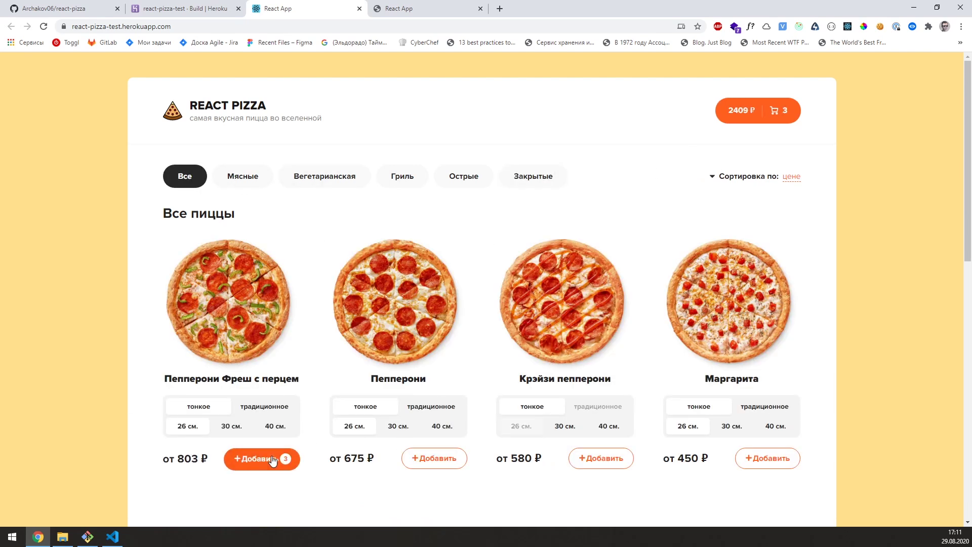
click(734, 120)
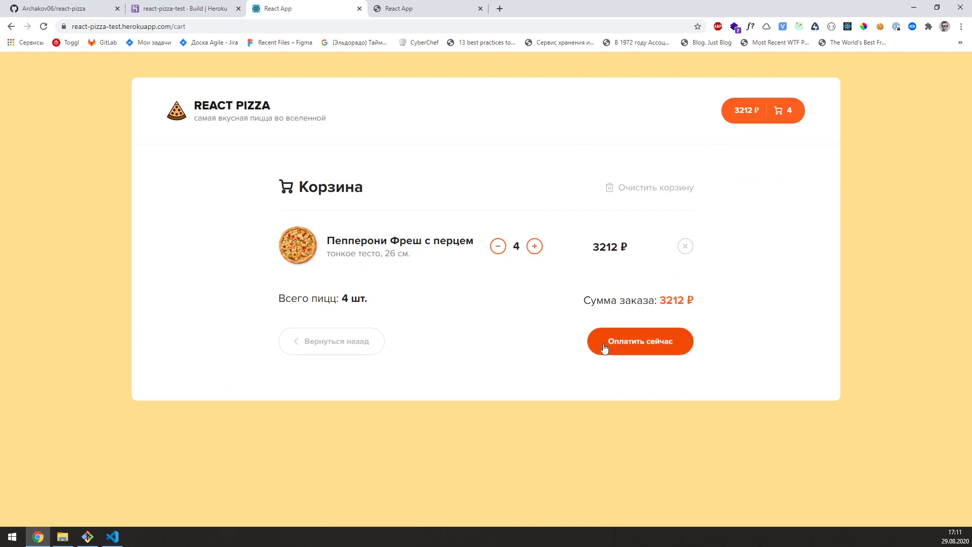
click(235, 109)
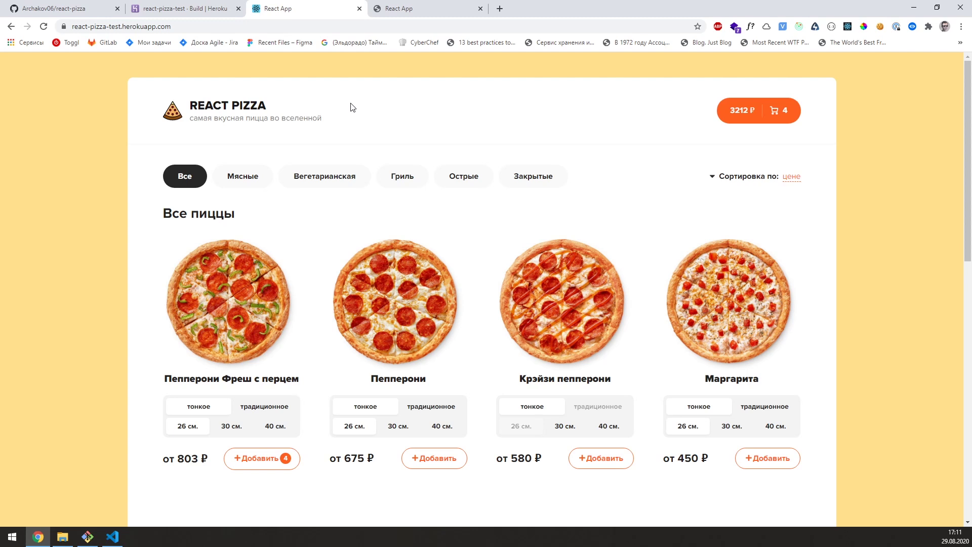
key(ctrl+l)
click(113, 536)
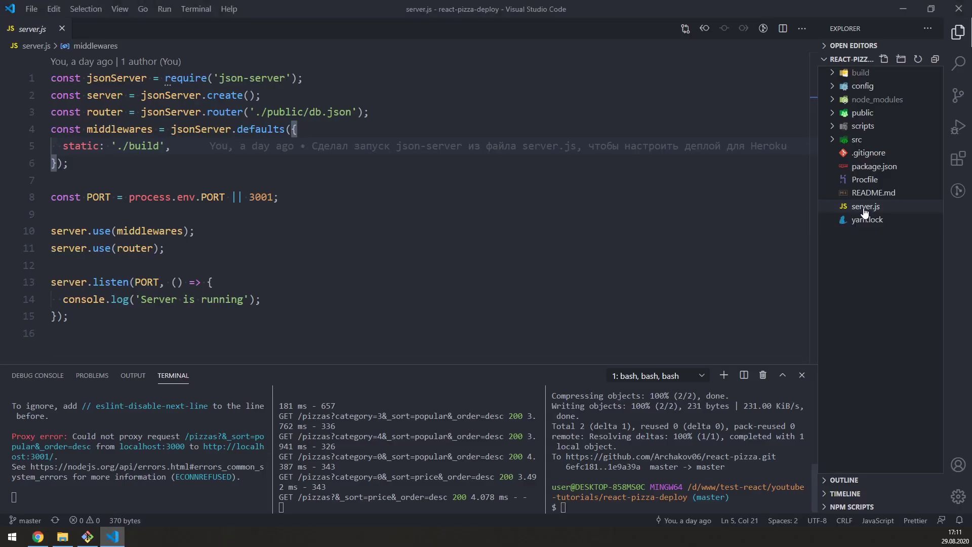
Step: Review server.js's static './build' setting and process.env.PORT line
click(412, 86)
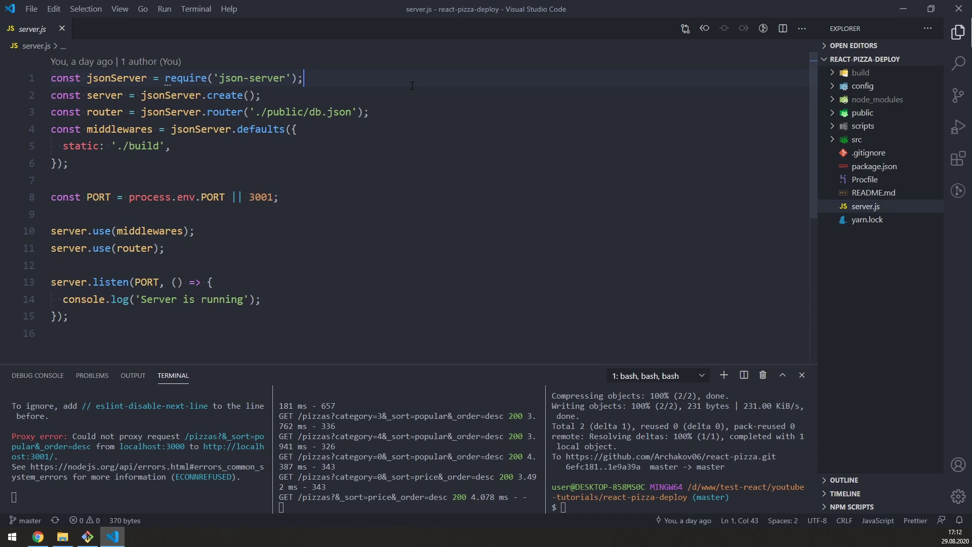
drag(171, 146, 63, 146)
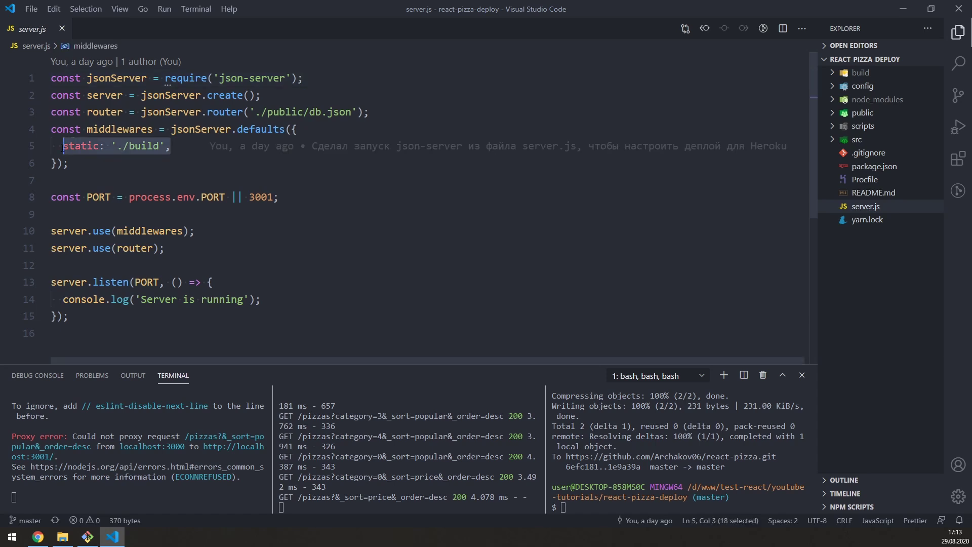
double_click(149, 145)
click(253, 146)
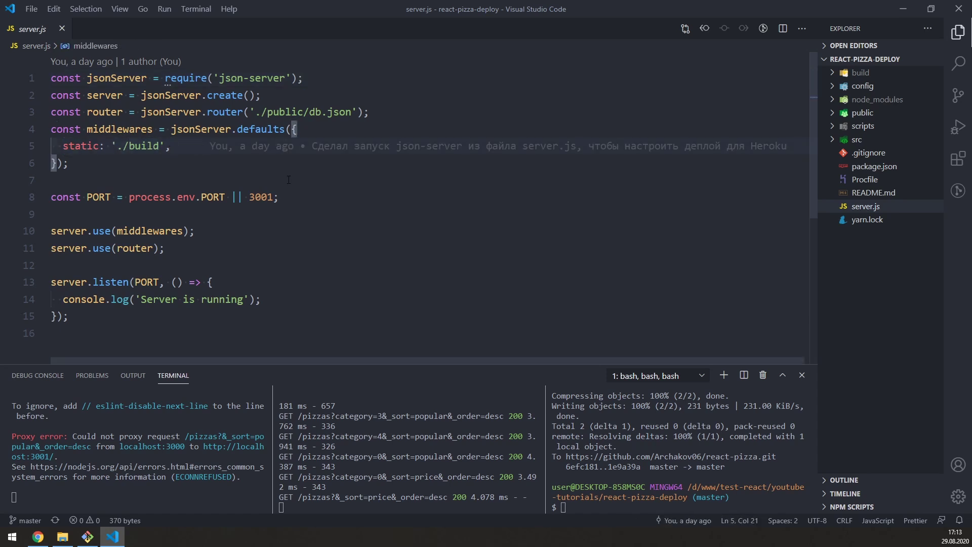
drag(225, 197, 133, 197)
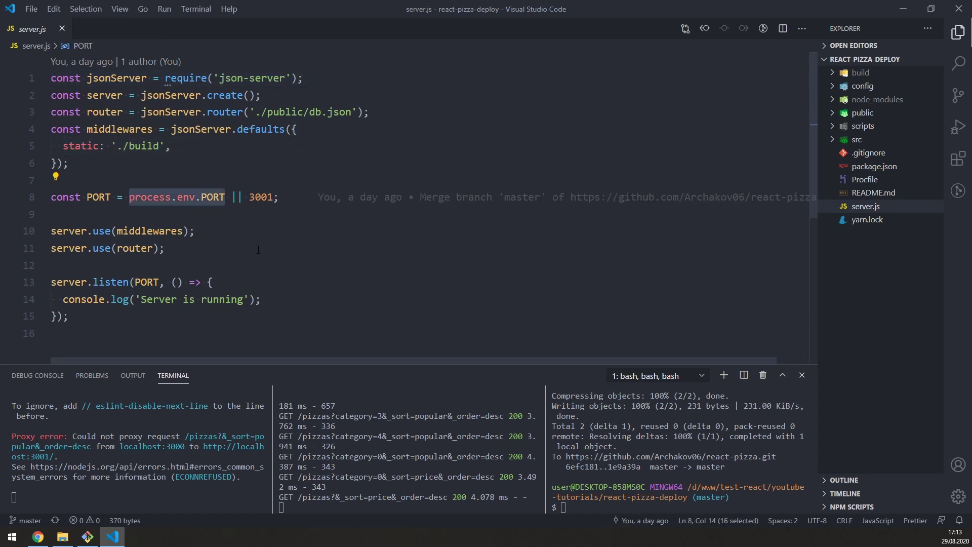
click(291, 199)
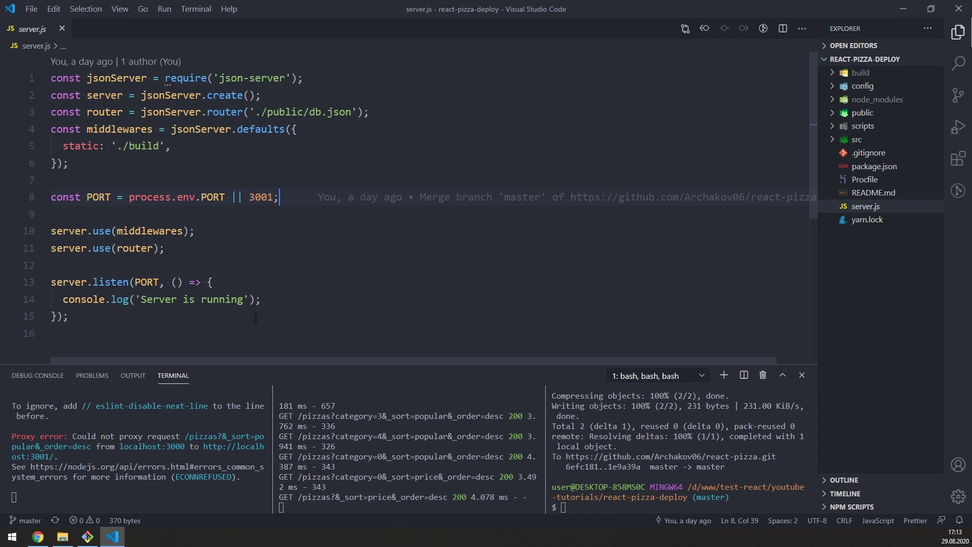
click(208, 329)
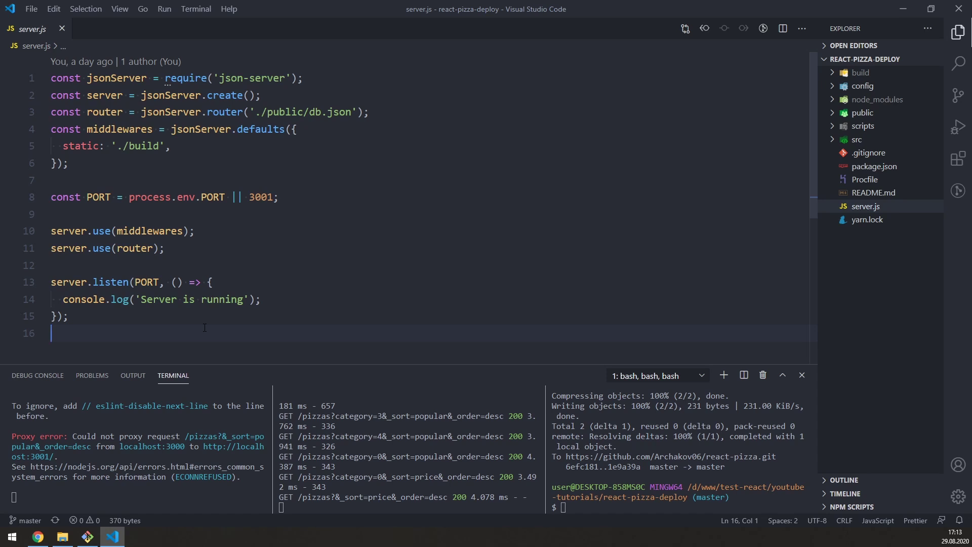
Step: Check the Procfile's 'node server.js' and server.js's PORT use, then reload the live React Pizza site
click(865, 180)
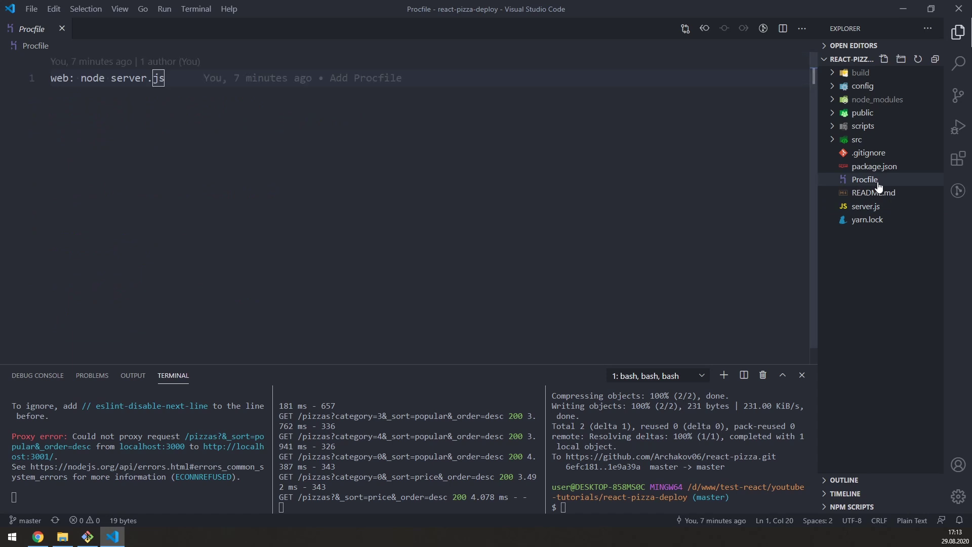
drag(81, 78, 112, 79)
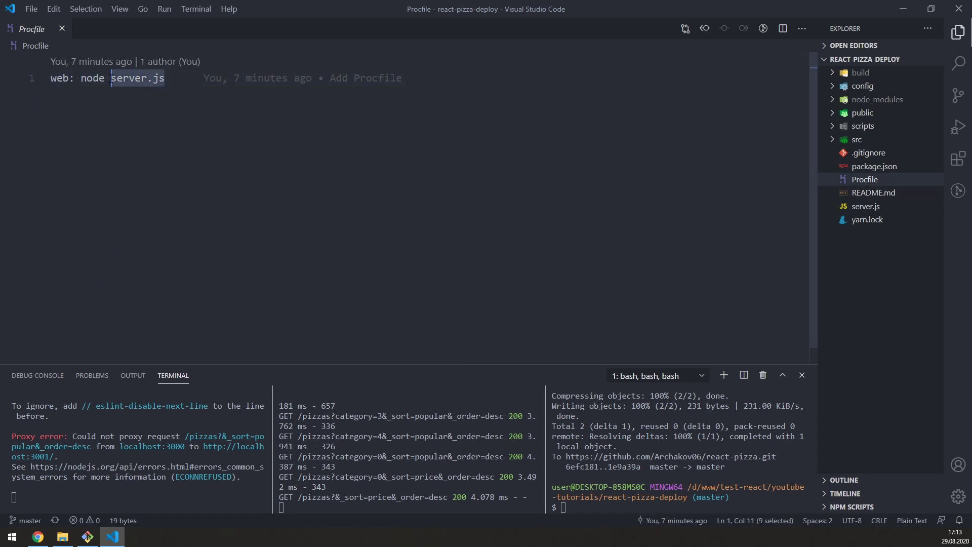
click(866, 207)
drag(172, 145, 32, 142)
double_click(148, 283)
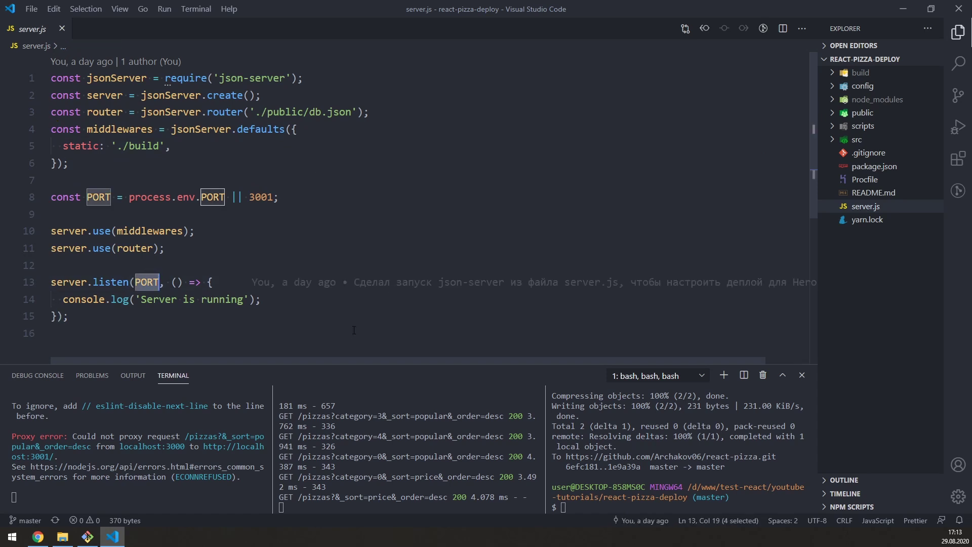
click(38, 537)
click(44, 26)
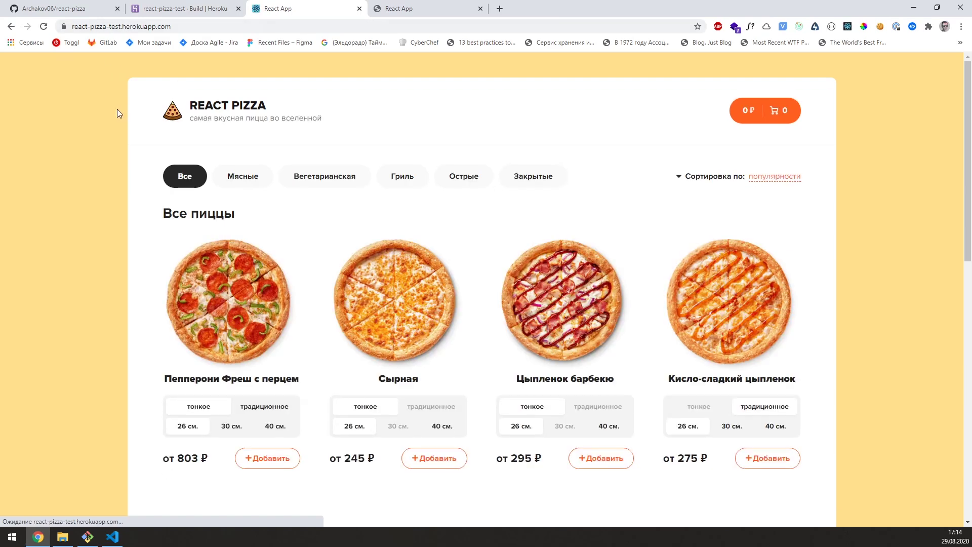